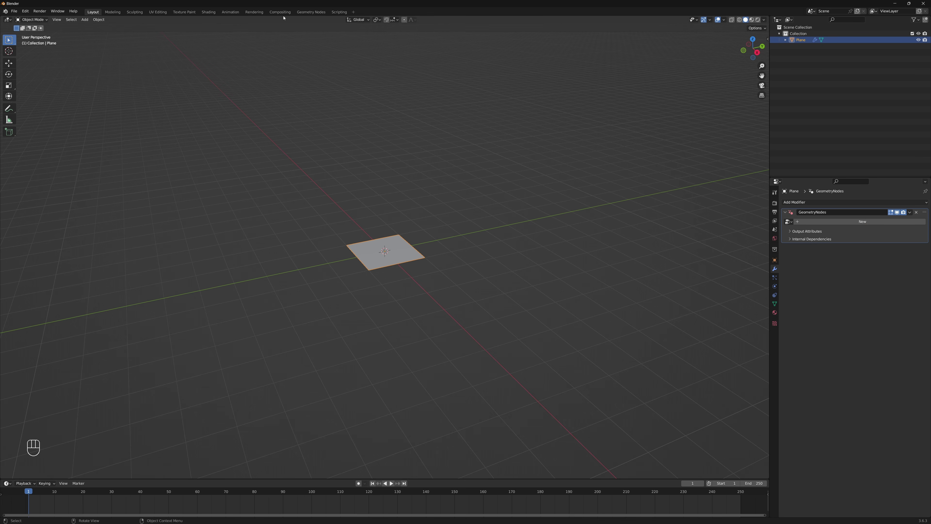
- Switch to the Geometry Nodes workspace and create a new node tree named Firework for the plane
left_click(312, 12)
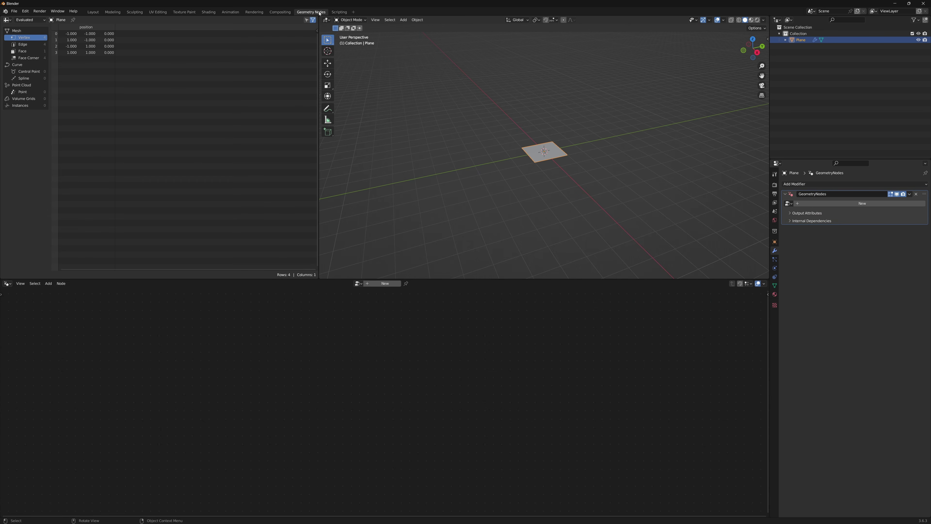
left_click(385, 284)
double_click(367, 284)
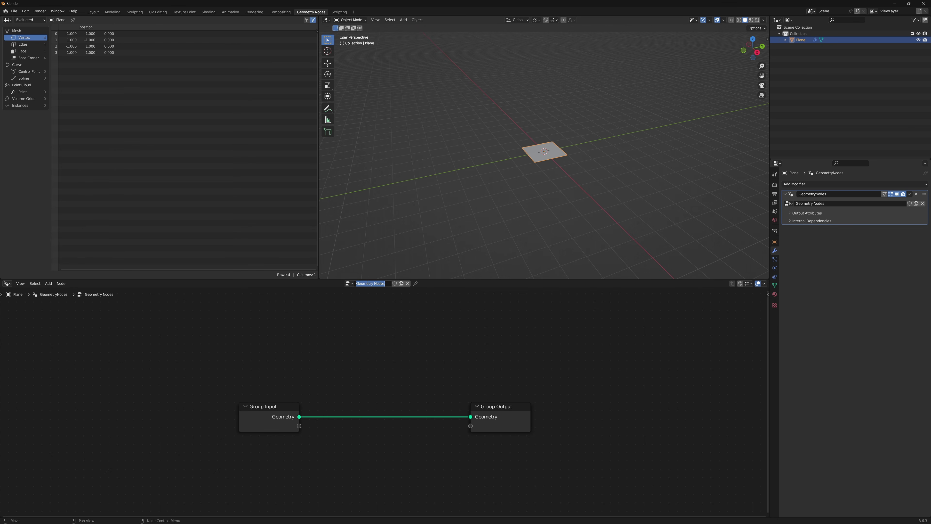
type("Firework")
key("Return")
- Cut the link between Group Input and Group Output and move the Group Input node up and away
right_click_drag(323, 389, 353, 442, "ctrl")
key("ctrl+z")
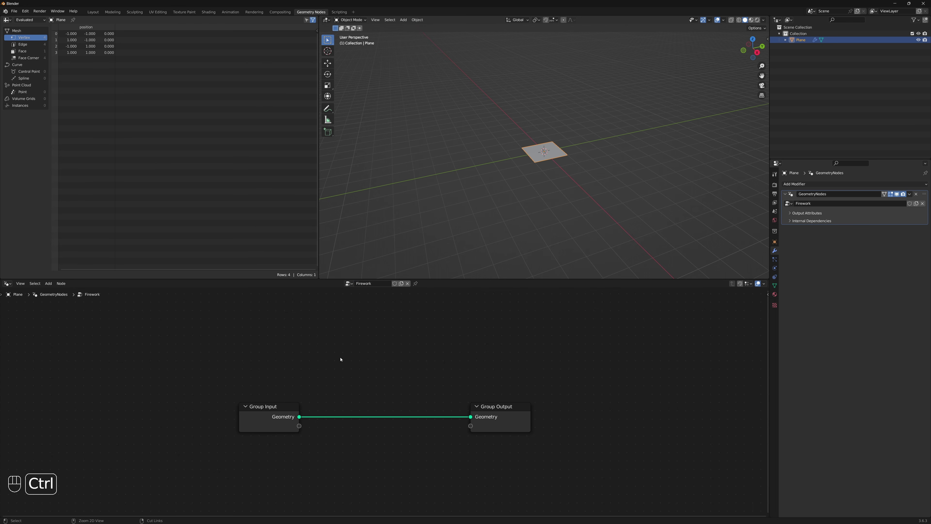
right_click_drag(341, 359, 419, 435, "ctrl")
left_click_drag(219, 374, 279, 469)
key("g")
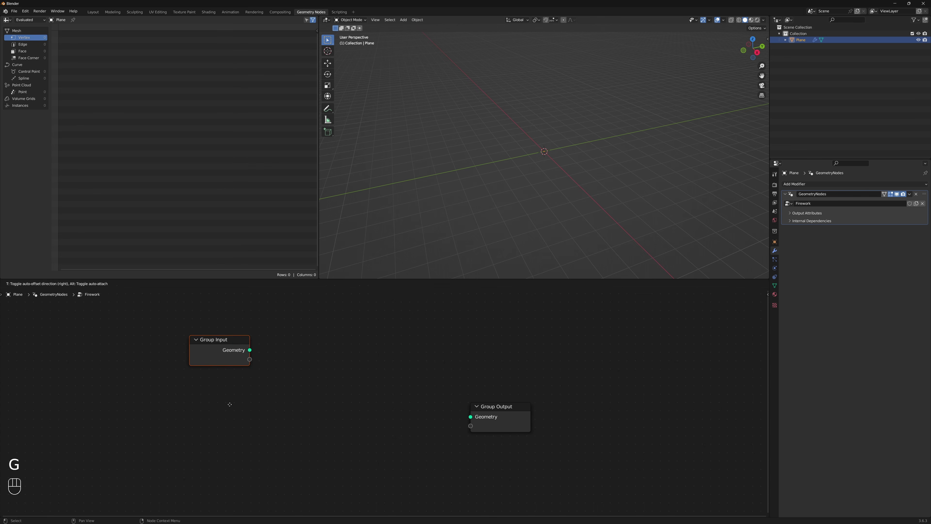
left_click(221, 399)
left_click(361, 420)
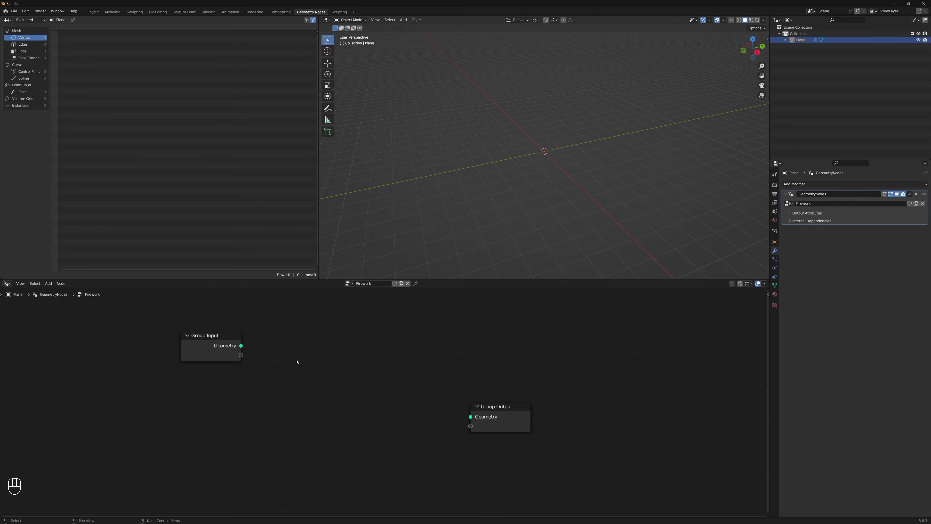
right_click_drag(316, 338, 370, 386, "ctrl")
- Search the add-ons in the preferences for "node" to check whether Node Wrangler is enabled
left_click(14, 11)
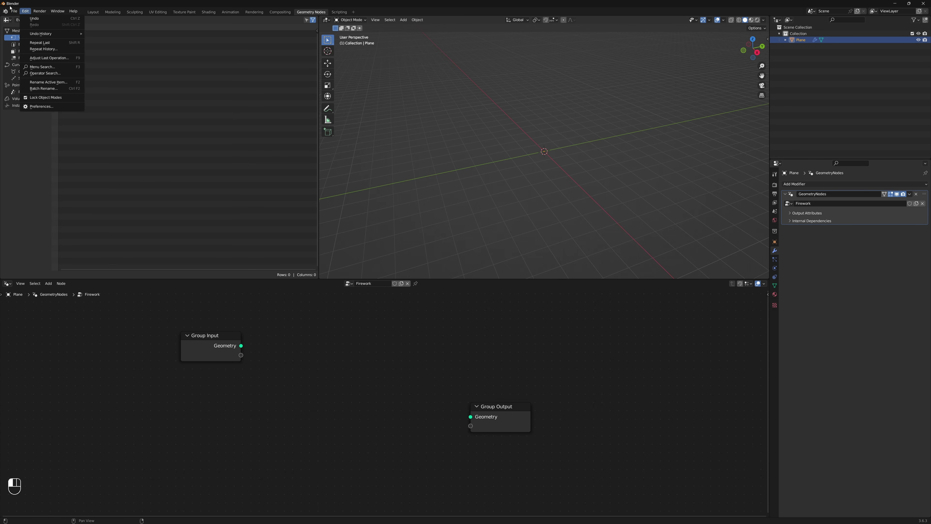
mouse_move(27, 11)
left_click(61, 108)
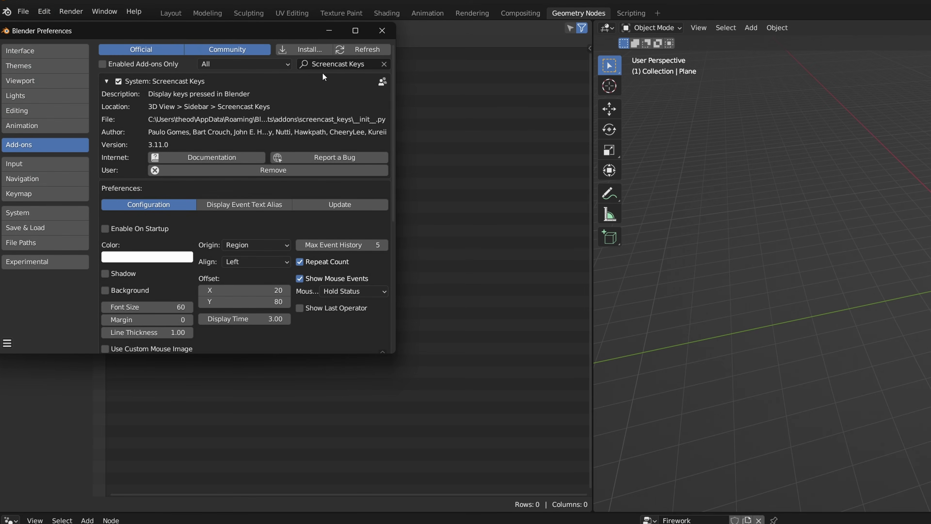
left_click(361, 64)
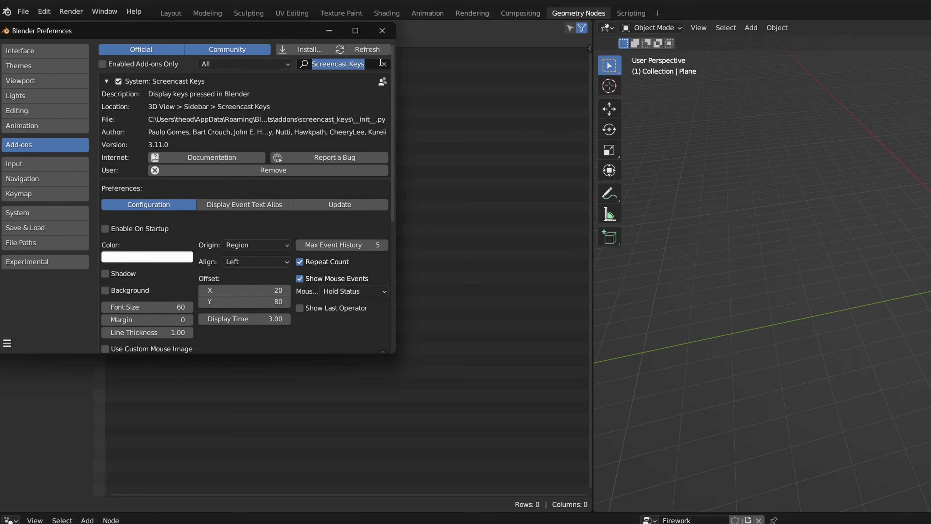
type("node")
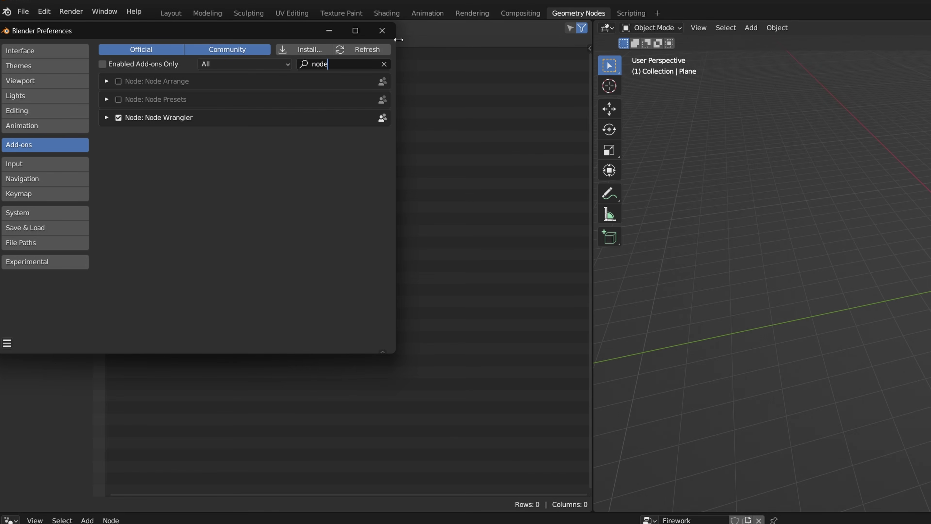
left_click(382, 31)
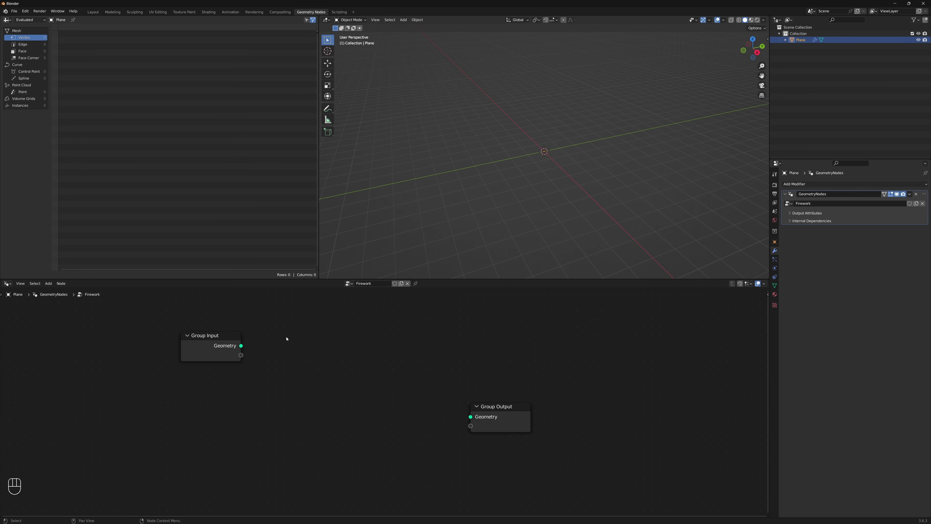
- Move the Group Input and Group Output nodes farther apart, roughly level with each other
left_click_drag(249, 319, 187, 392)
key("g")
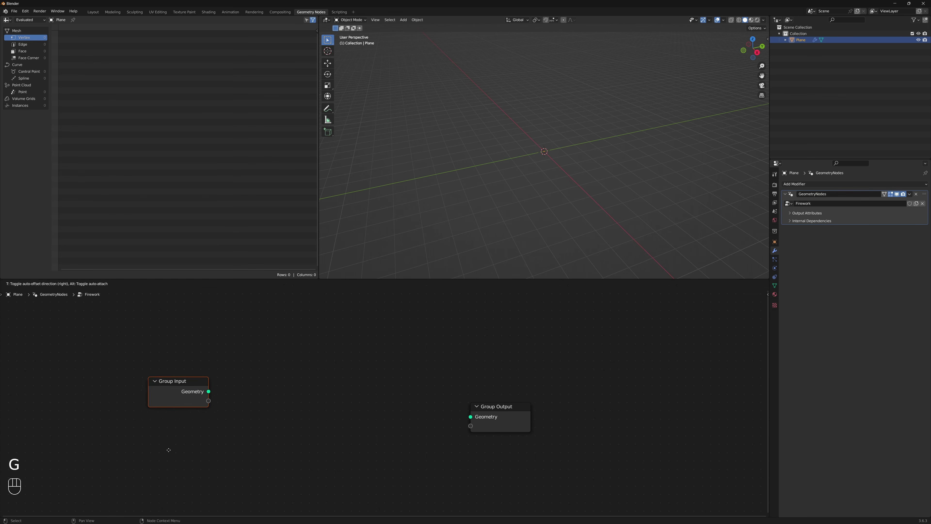
left_click(159, 463)
left_click_drag(346, 403, 338, 413)
left_click_drag(406, 388, 586, 449)
key("g")
left_click(646, 445)
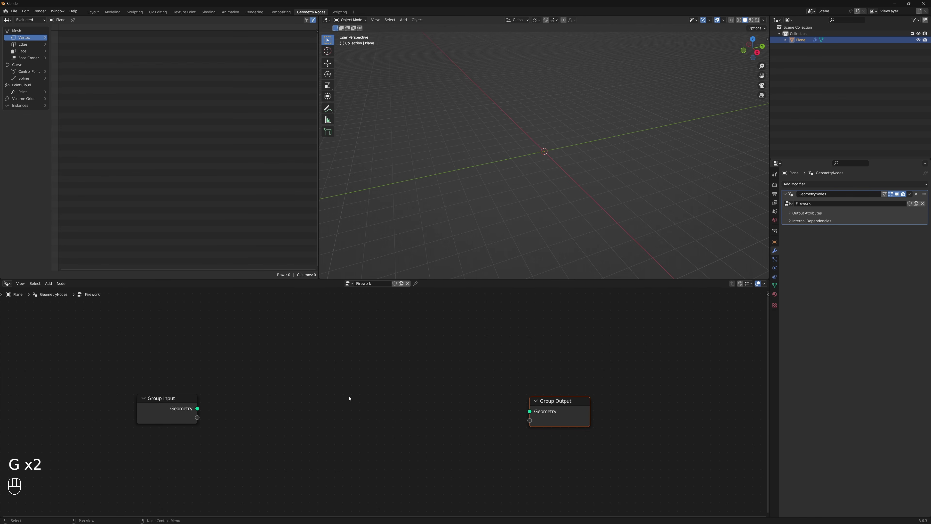
left_click(348, 398)
- Add a Points node between the Group Input and Group Output nodes
middle_click_drag(301, 370, 230, 318)
key("shift+a")
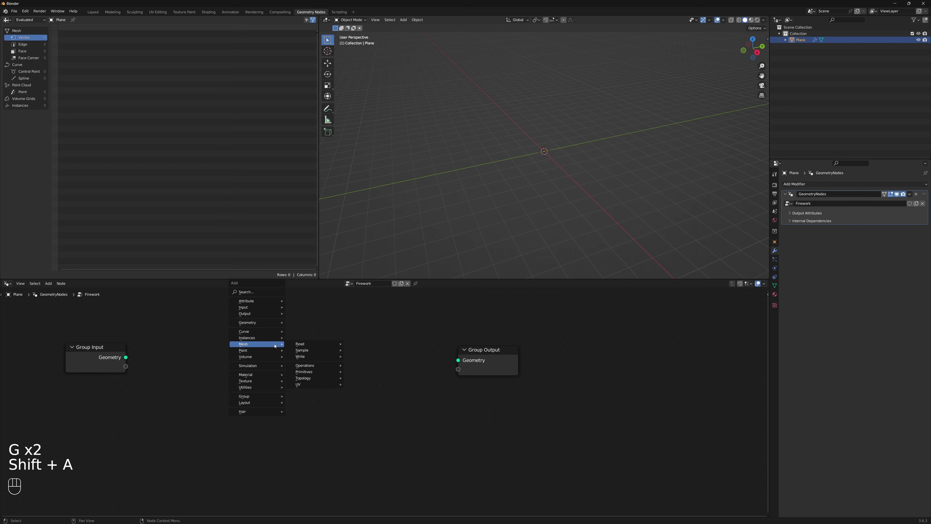
left_click(256, 291)
type("points")
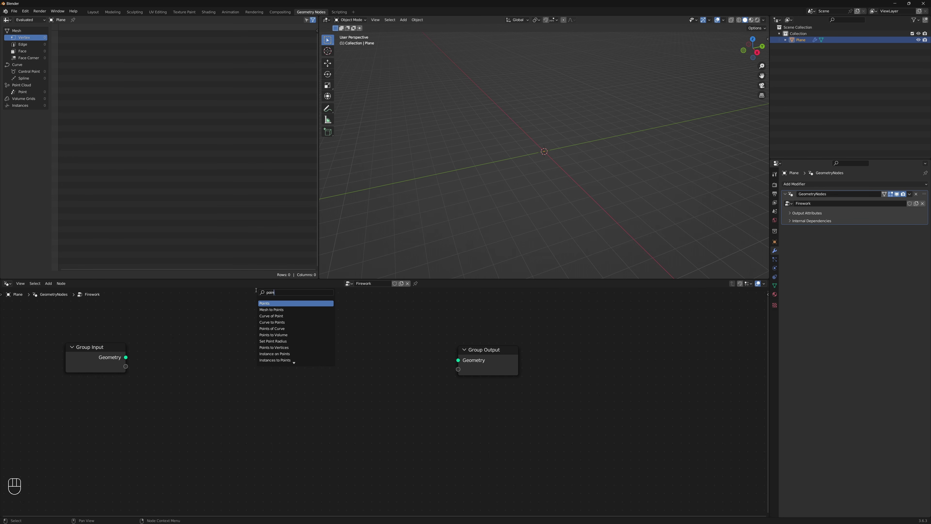
key("Return")
left_click(250, 326)
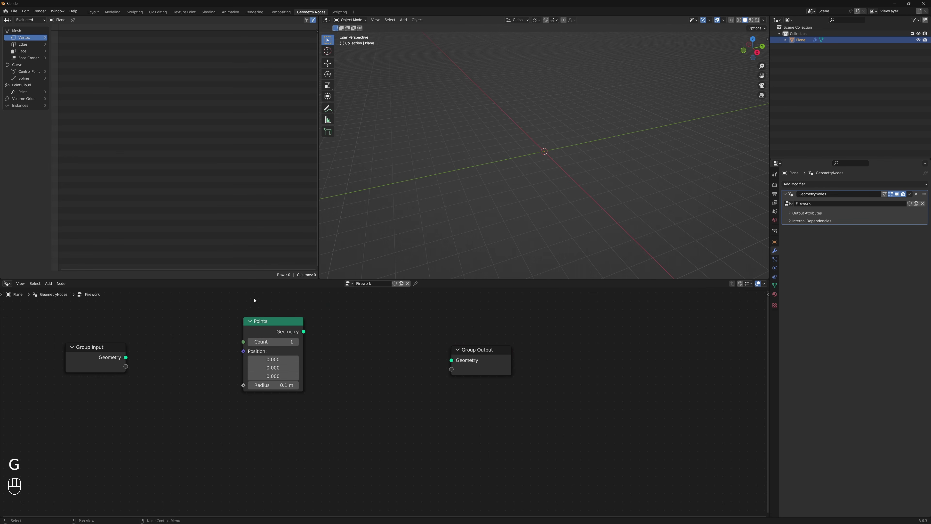
- Connect the Points node's geometry to the Group Output and view the point up close in the viewport
left_click_drag(259, 303, 588, 437)
key("f")
left_click(341, 409)
scroll(544, 155, "up", 8)
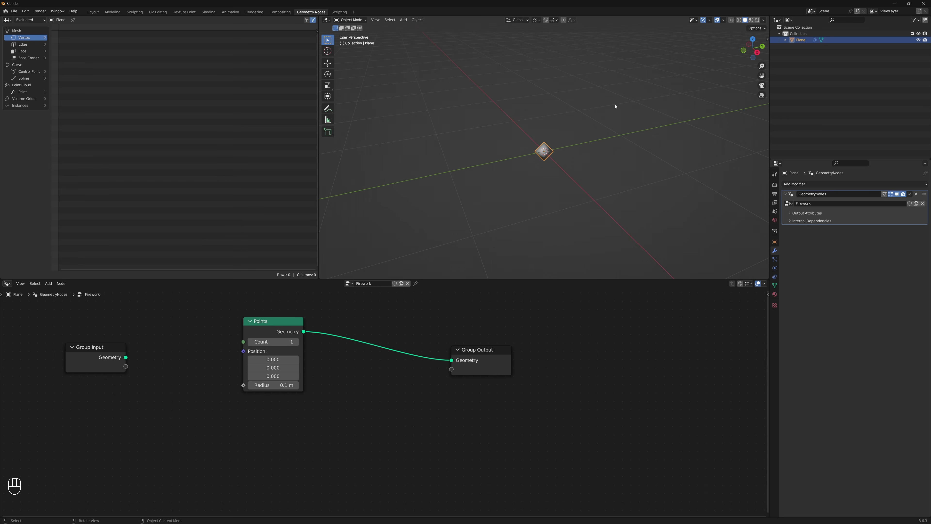
- Move the Group Output node farther from the Points node to make room for more nodes
left_click(462, 350)
key("g")
left_click(628, 388)
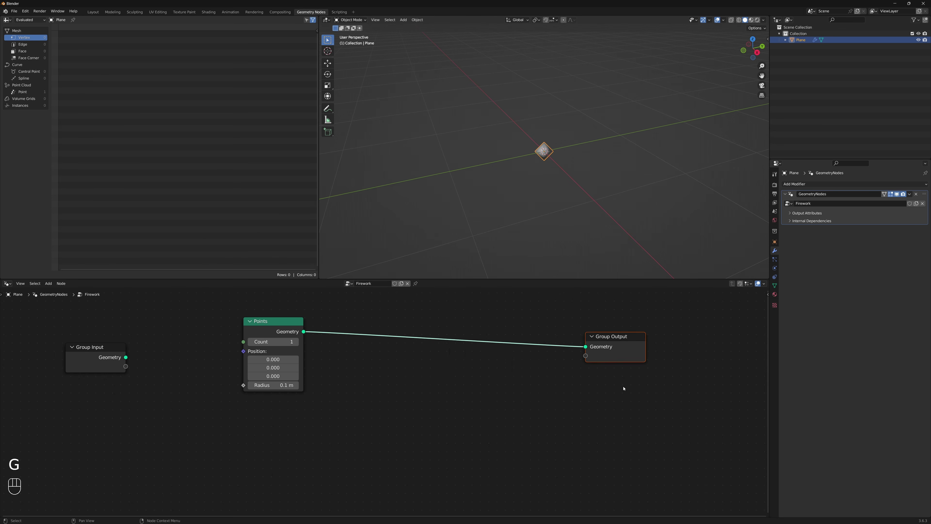
- Add a Simulation Zone between the Points and Group Output nodes
scroll(455, 410, "down", 1)
scroll(455, 410, "down", 1)
key("shift+a")
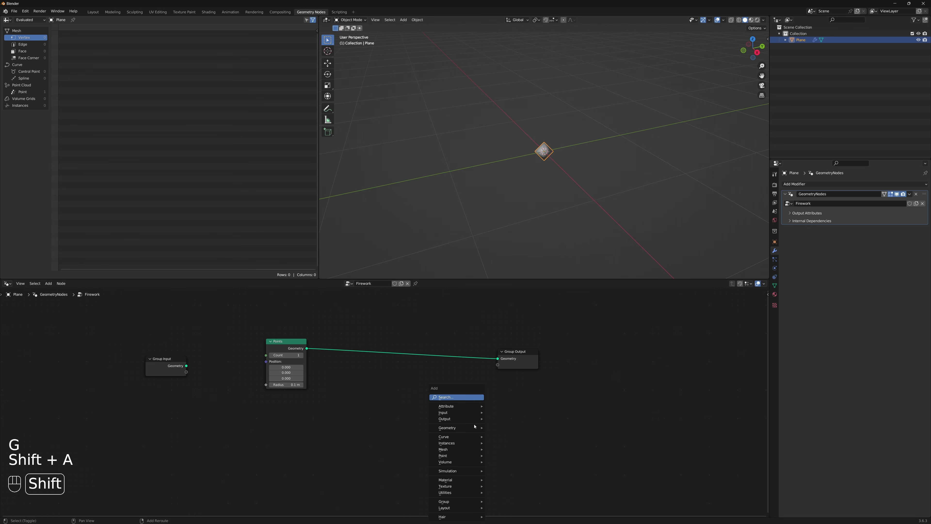
left_click(467, 397)
type("simul")
key("Return")
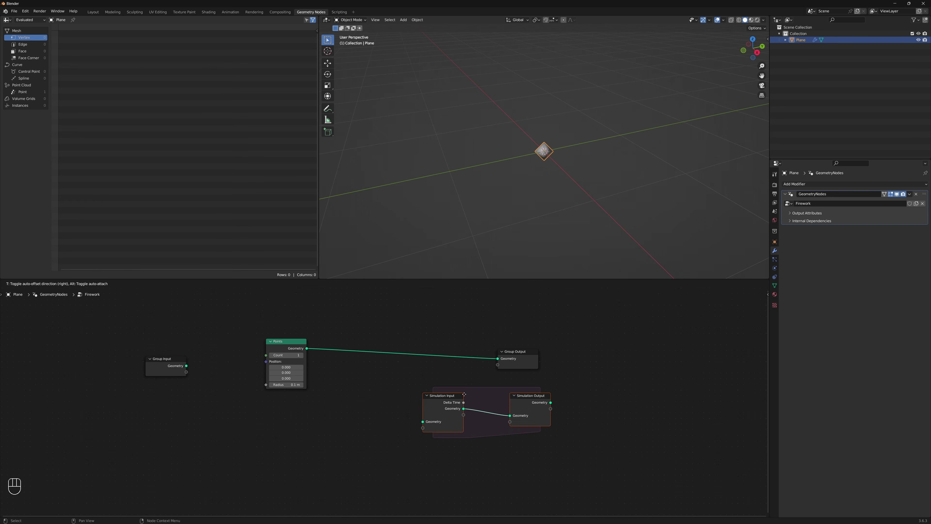
left_click(376, 337)
- Wire the Points geometry through the simulation zone into Group Output and shift the Simulation Output and Group Output nodes to widen the zone
key("f")
key("f")
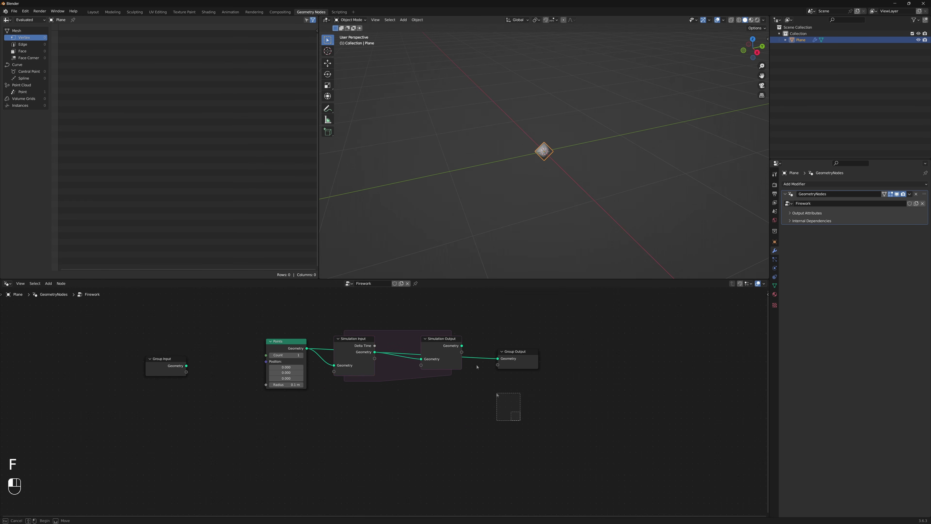
left_click(478, 423)
left_click_drag(462, 345, 498, 358)
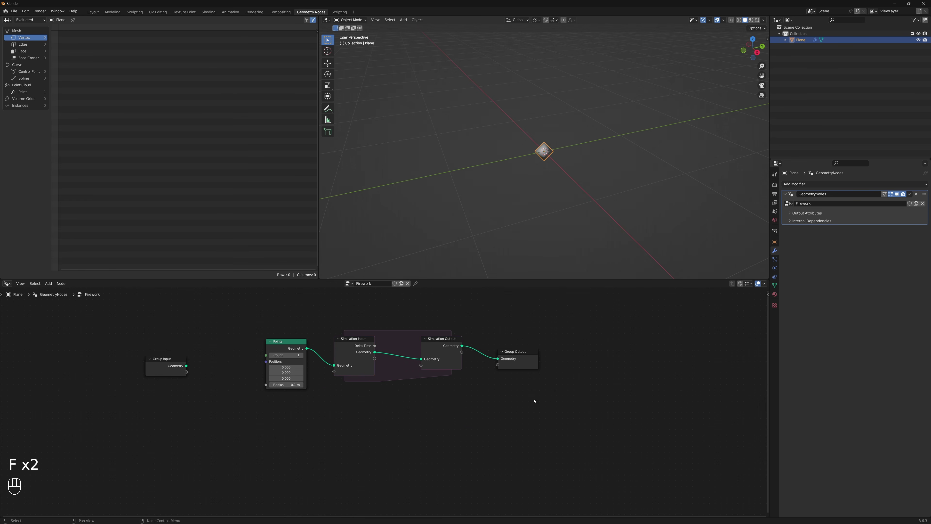
left_click_drag(540, 395, 455, 342)
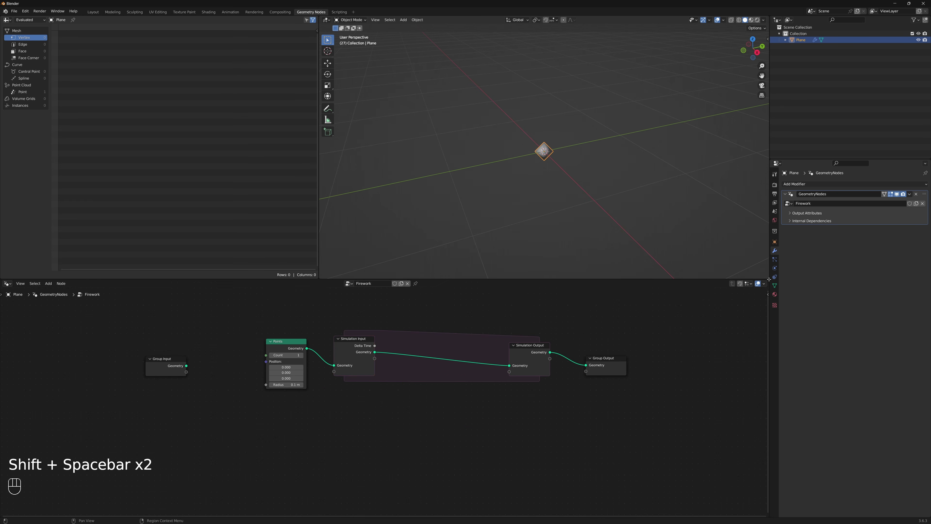
- Split off a slim timeline area below the node editor and play the animation from frame 1
left_click_drag(767, 281, 748, 436)
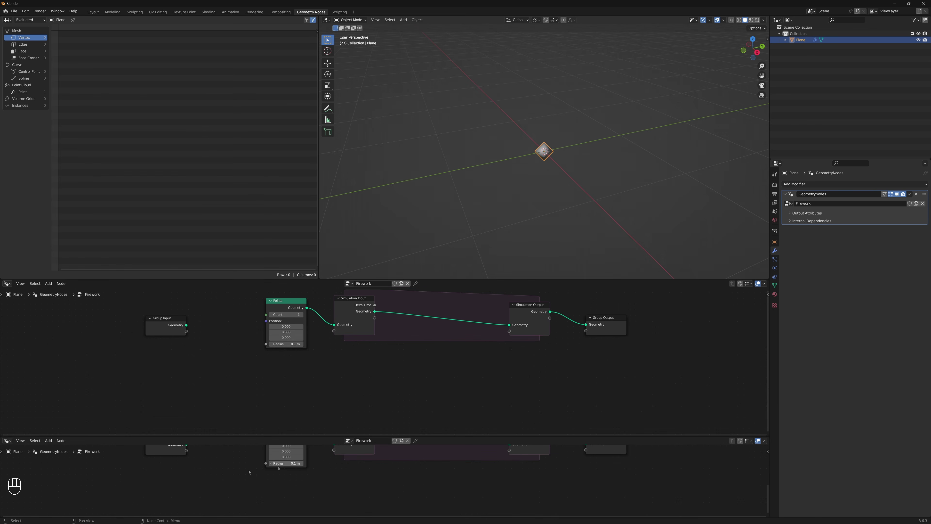
left_click(7, 440)
left_click(154, 460)
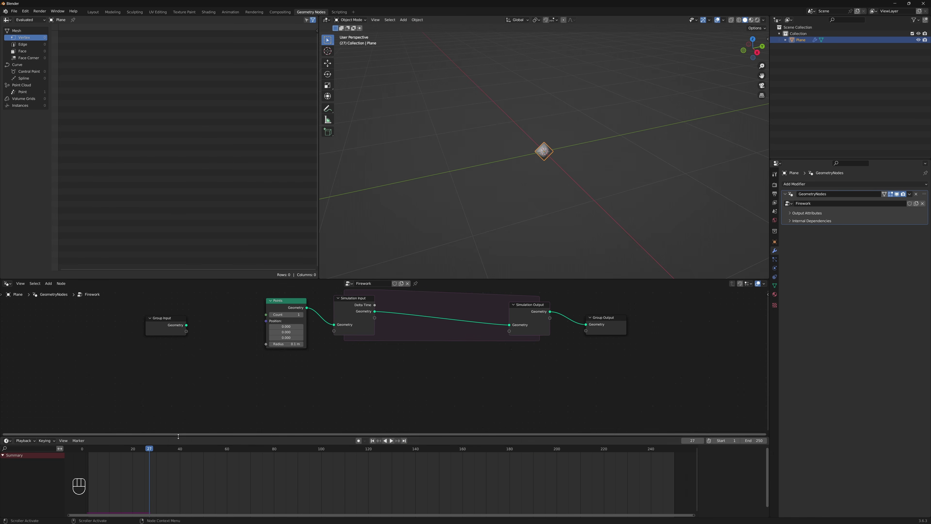
left_click_drag(178, 436, 172, 486)
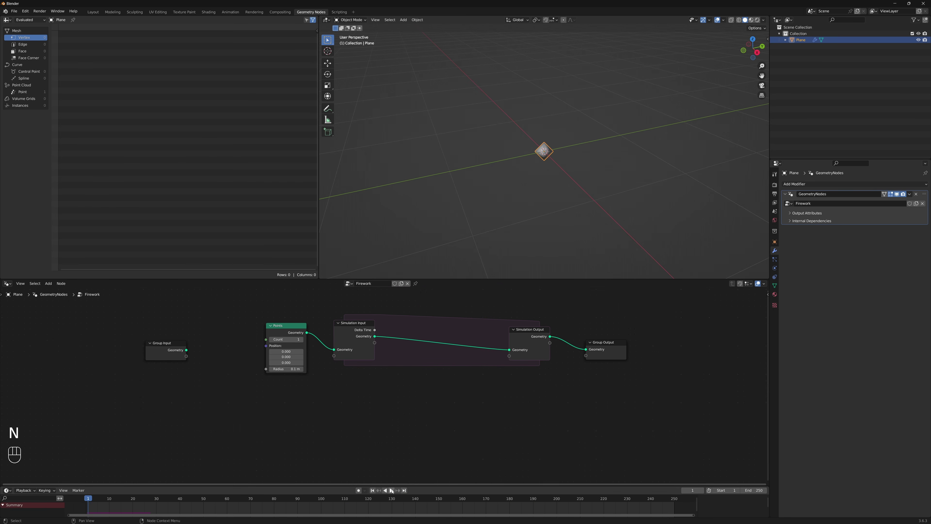
left_click(392, 491)
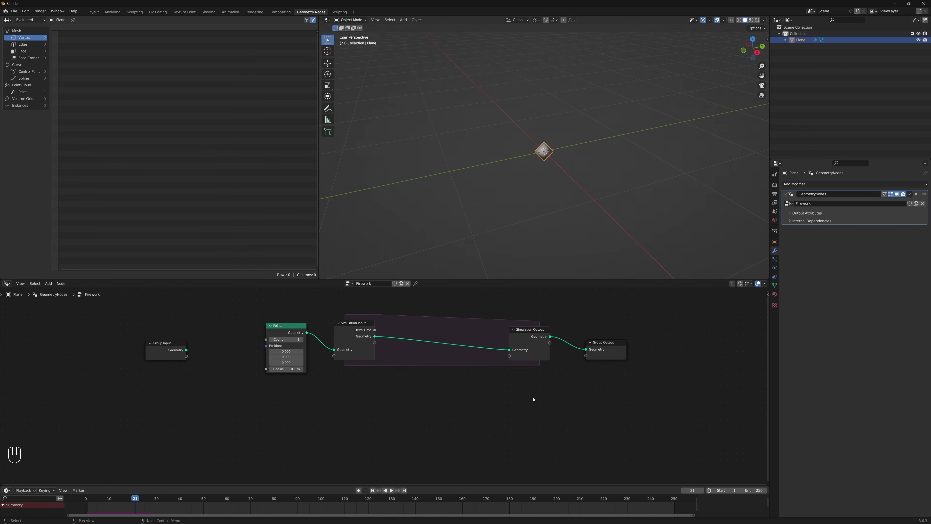
- Move the Simulation Output and Group Output nodes farther from the Simulation Input
left_click_drag(665, 393, 456, 335)
key("g")
left_click(440, 423)
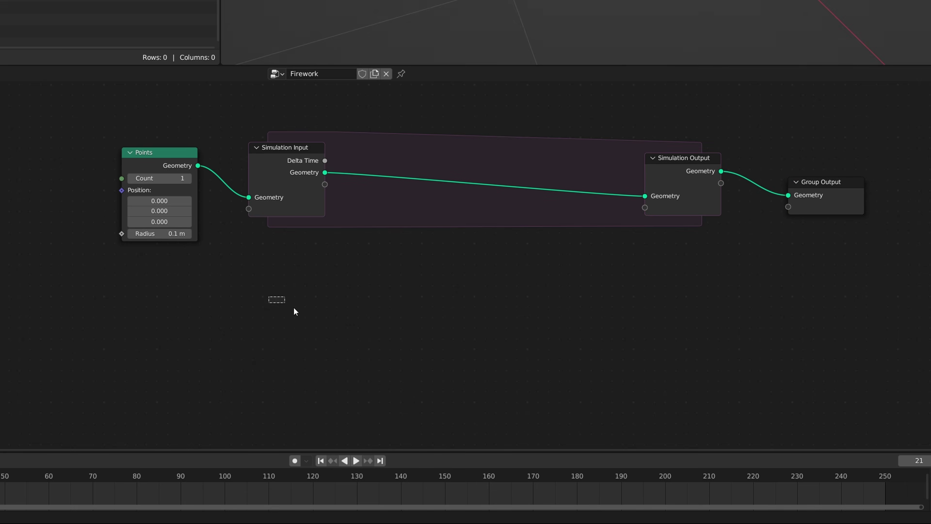
- Insert a Store Named Attribute node on the link between Points and Simulation Input
key("shift+a")
type("store")
key("Return")
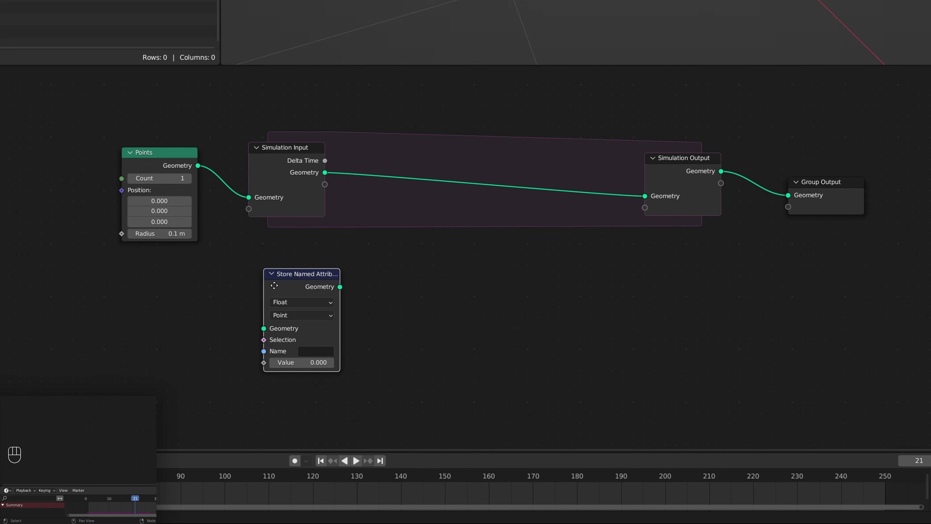
left_click(283, 224)
- Name the stored attribute velocity and set its data type to Vector
left_click(283, 220)
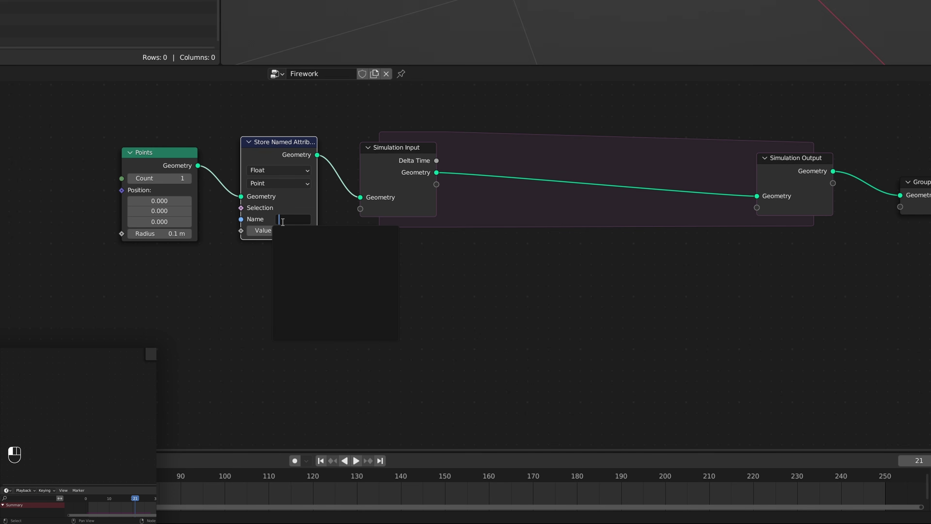
type("velocity")
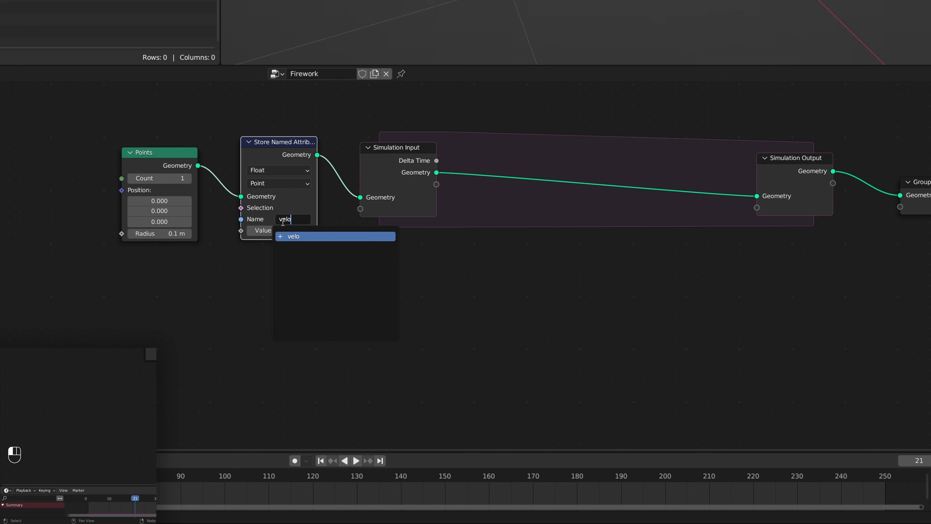
key("Return")
left_click(294, 166)
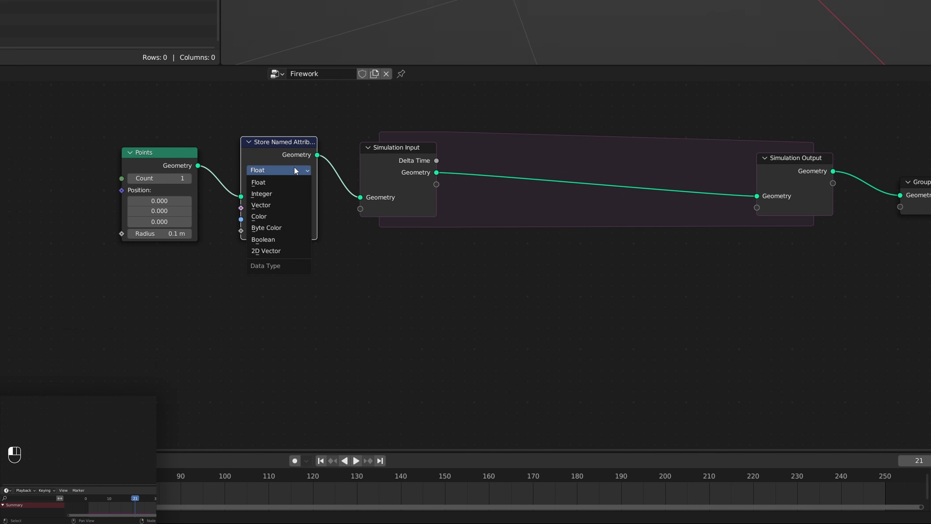
left_click(275, 205)
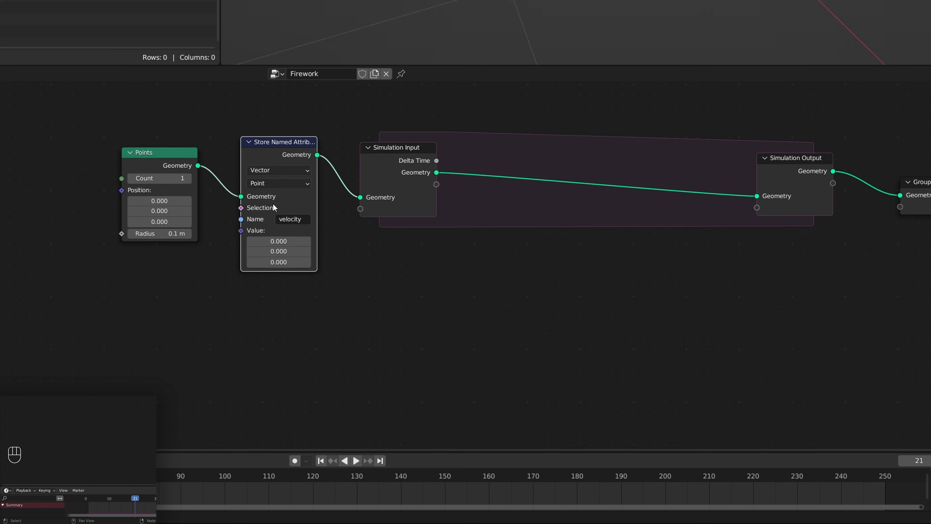
- Move the Points and Store Named Attribute nodes together farther away from the Simulation Input node
left_click_drag(141, 122, 314, 264)
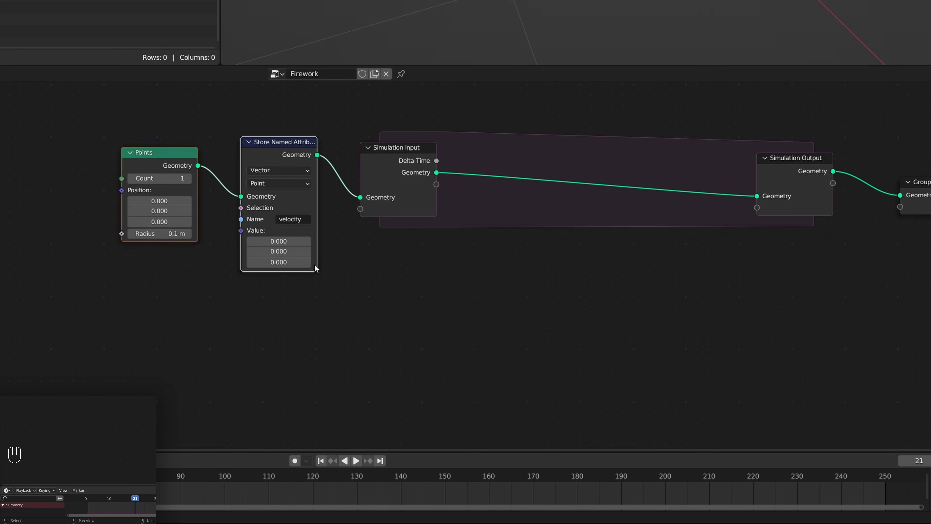
key("g")
left_click(295, 297)
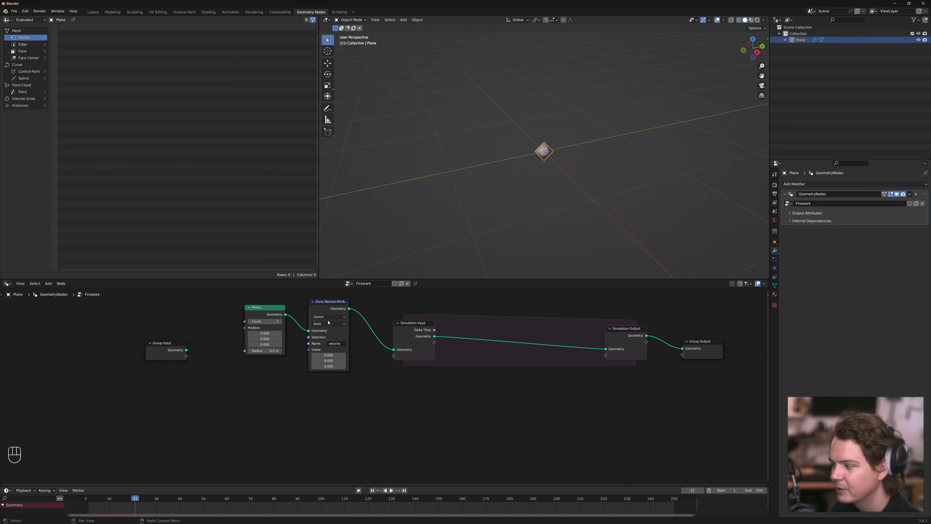
left_click_drag(374, 387, 245, 302)
key("g")
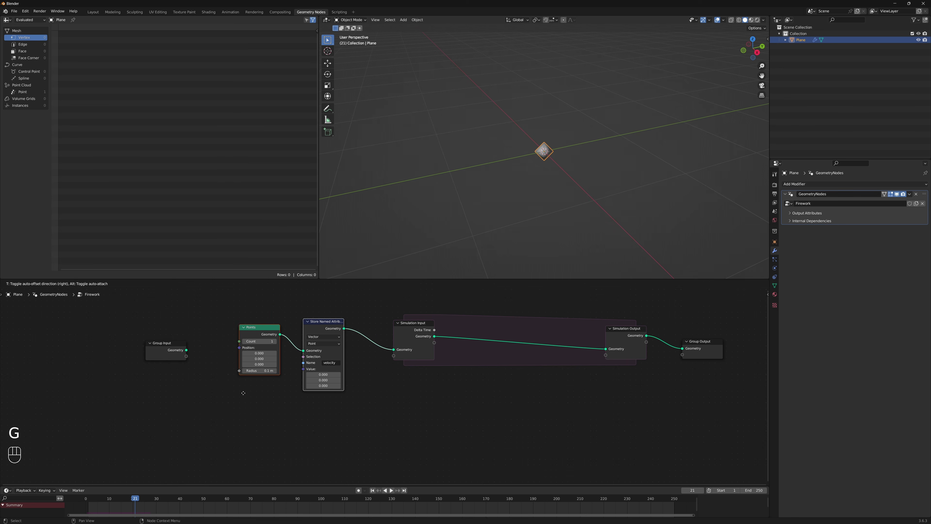
left_click(272, 391)
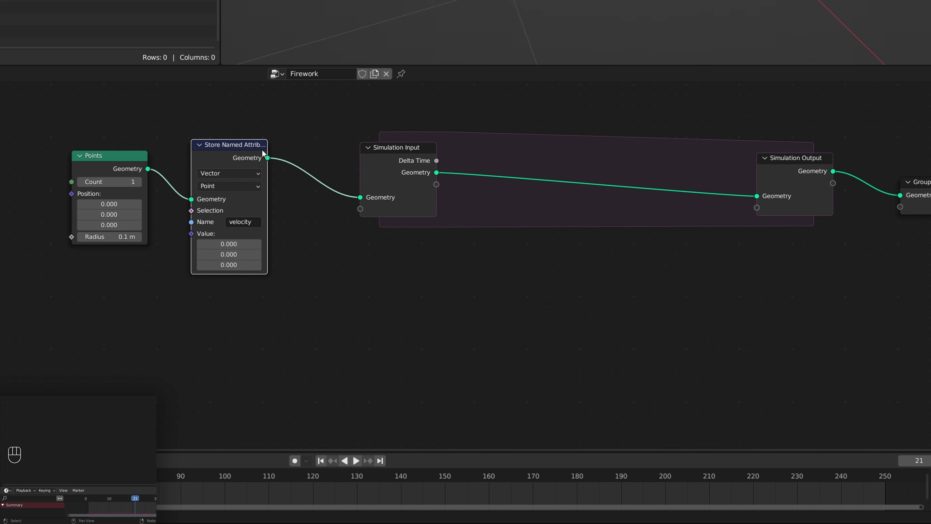
- Set the Z component of the stored velocity attribute's value to 1.5
left_click(219, 154)
left_click(233, 263)
type("1.5")
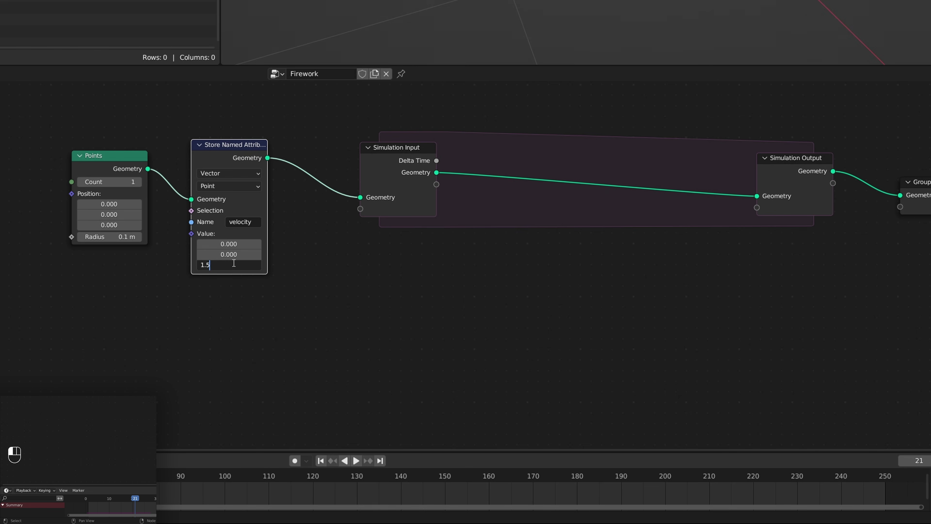
key("Return")
left_click(427, 272)
- Move the Simulation Output and Group Output nodes farther from the Simulation Input to widen the simulation zone
middle_click_drag(633, 264, 426, 258)
left_click_drag(690, 318, 620, 202)
left_click_drag(729, 242, 601, 153)
key("g")
left_click(719, 149)
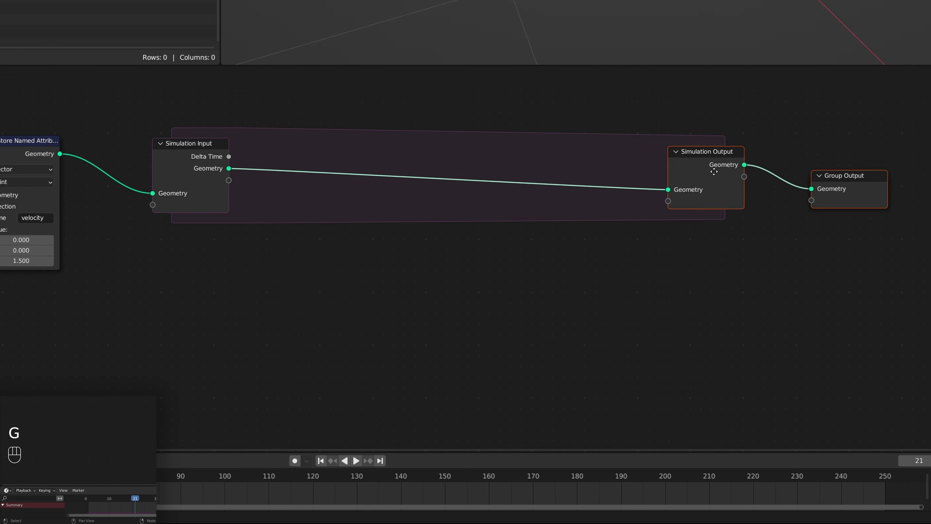
left_click(205, 223)
left_click(13, 159)
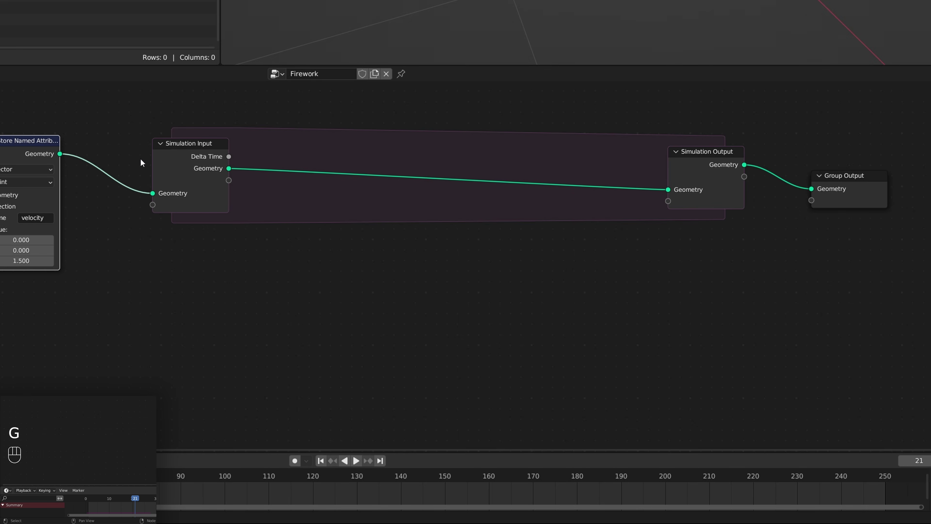
left_click(265, 259)
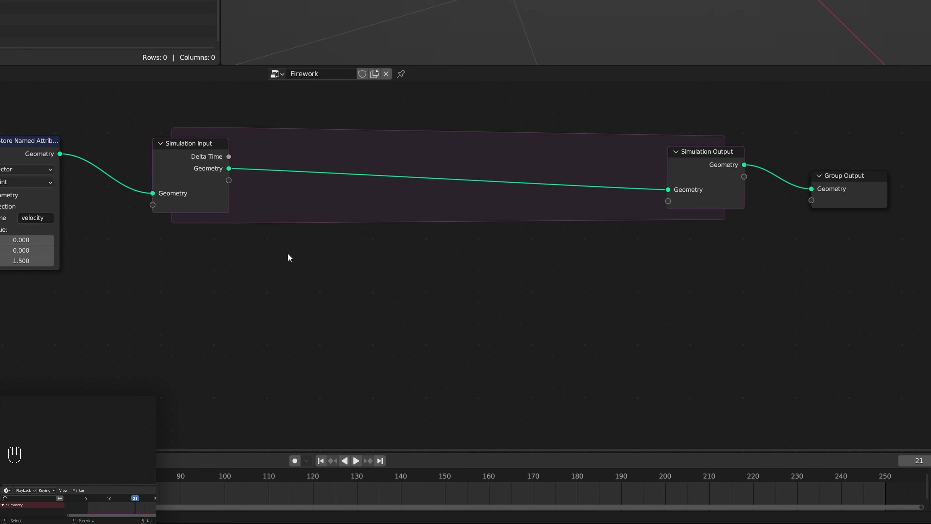
- Insert a Set Position node on the geometry link between Simulation Input and Simulation Output
key("shift+a")
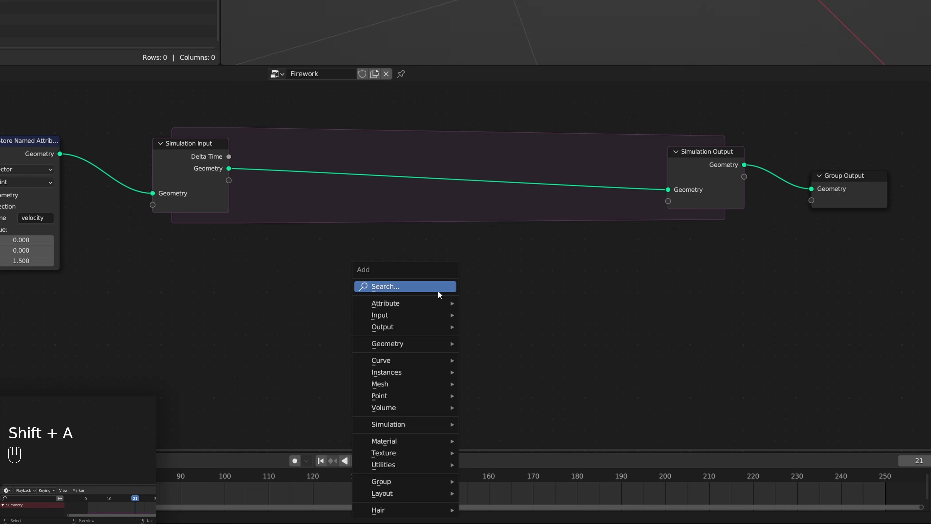
type("set posit")
key("Return")
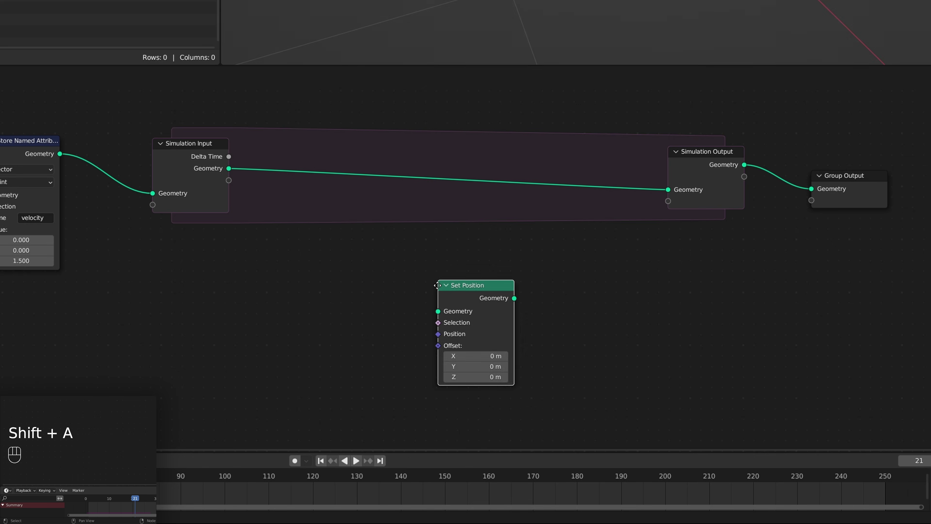
left_click(496, 158)
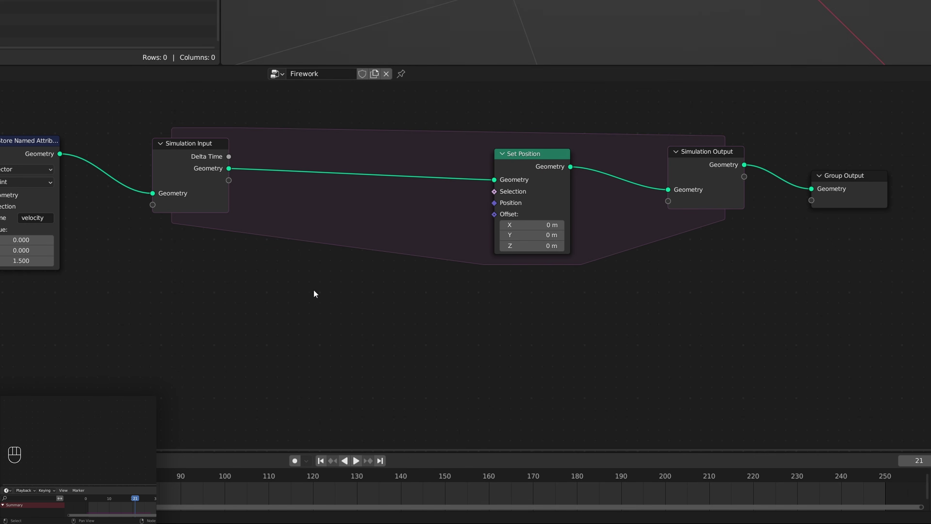
- Add a Named Attribute node below the simulation zone and set its name to velocity
key("shift+a")
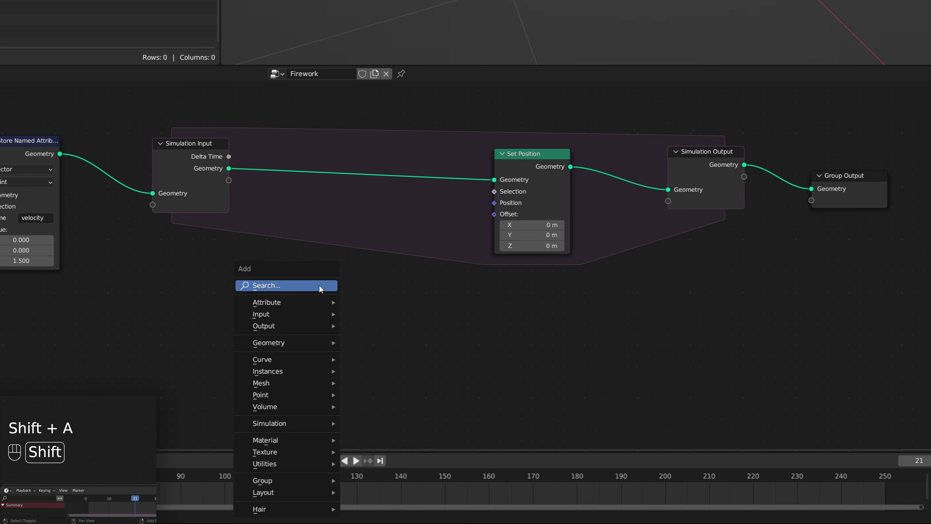
mouse_move(319, 286)
type("name")
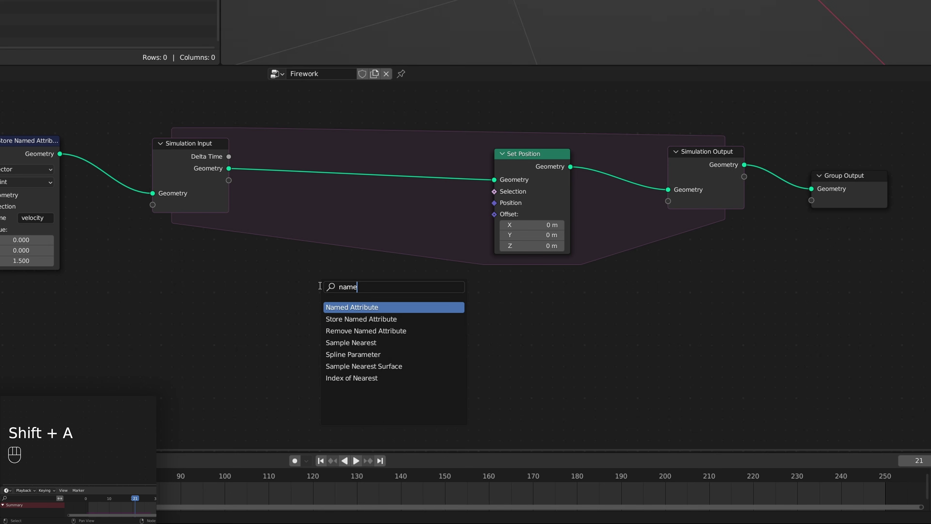
key("Return")
left_click(377, 338)
left_click(384, 334)
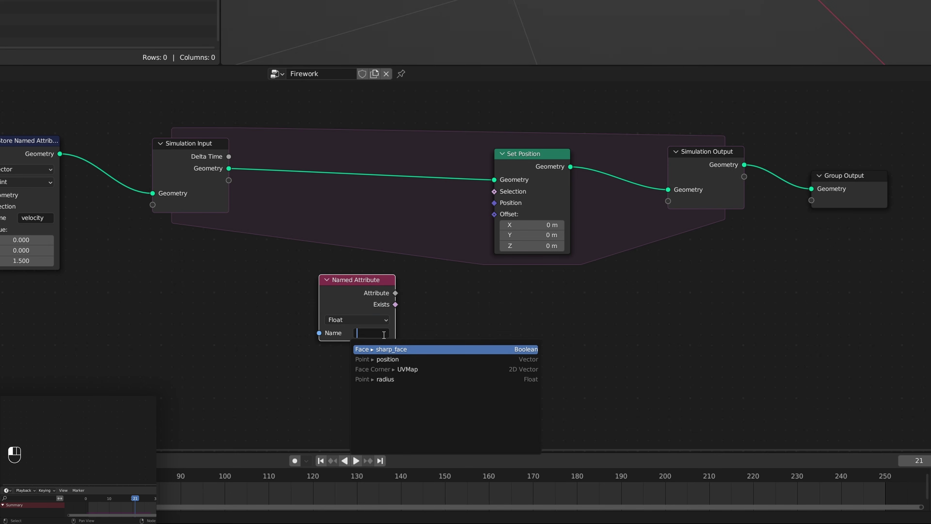
type("velocity")
key("Return")
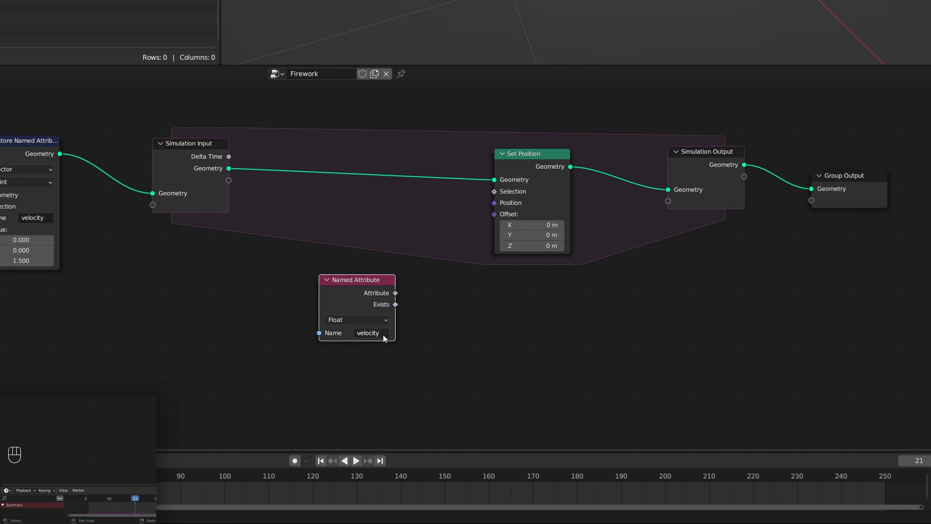
- Set the Named Attribute's data type to Vector and connect its Attribute output to the Set Position node's Offset
left_click(380, 319)
left_click(364, 352)
left_click_drag(349, 304, 494, 214)
left_click_drag(298, 271, 325, 266)
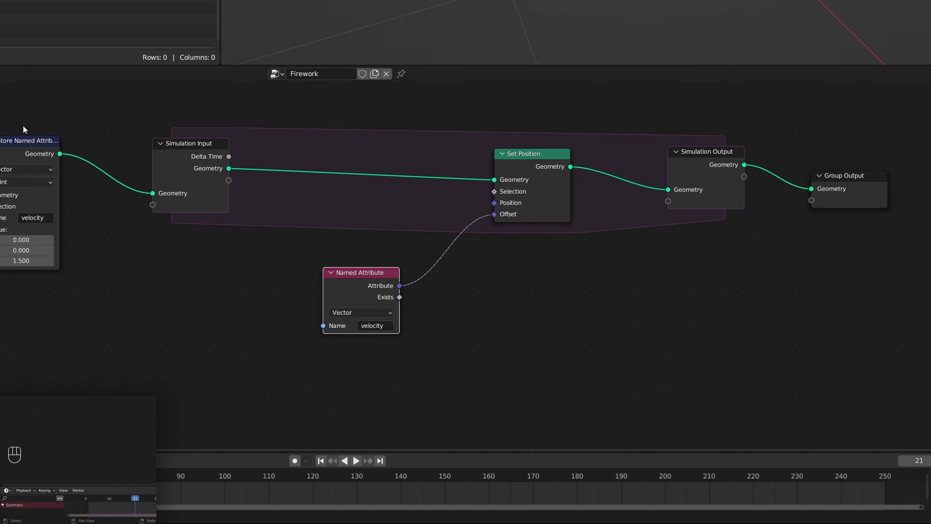
left_click(21, 158)
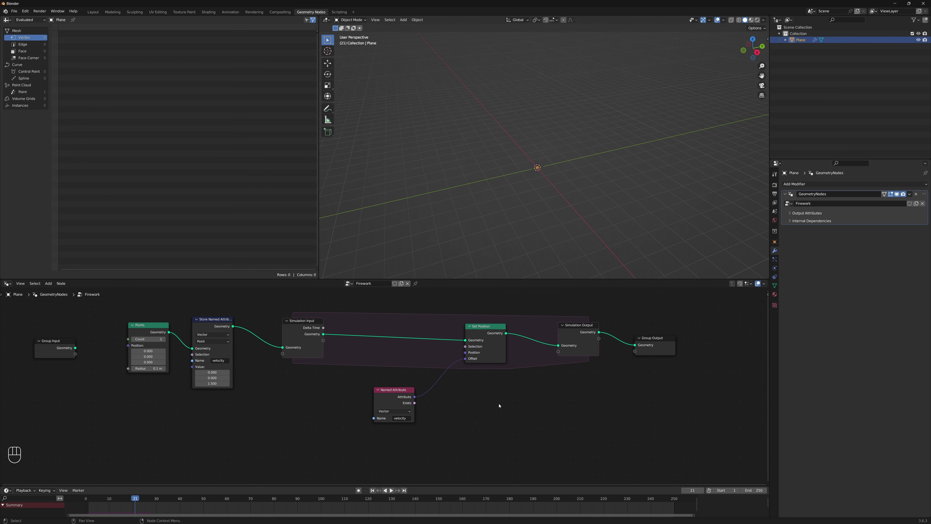
- Play the animation from frame 1 to check the point's motion, stop it and return to frame 1
key("shift+Left")
key("shift+space")
key("shift+space")
key("shift+Left")
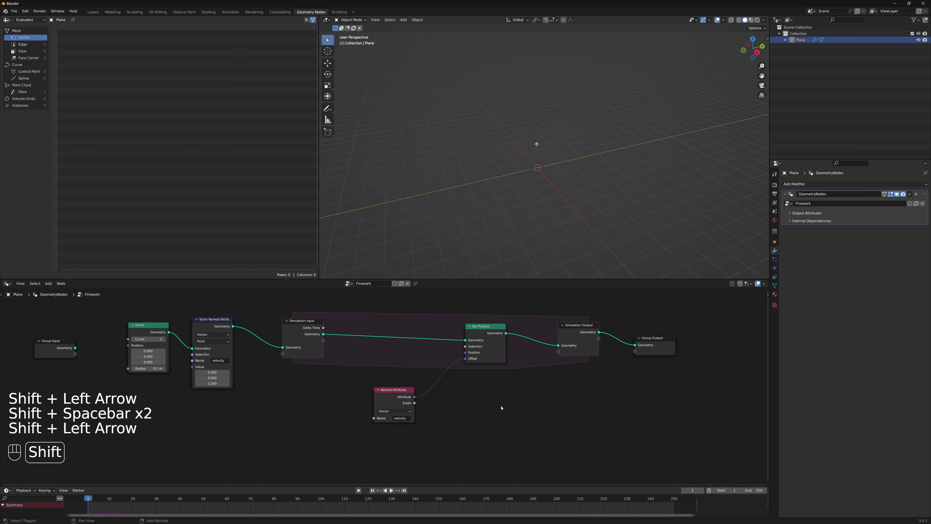
middle_click_drag(556, 72, 465, 149)
key("shift+space")
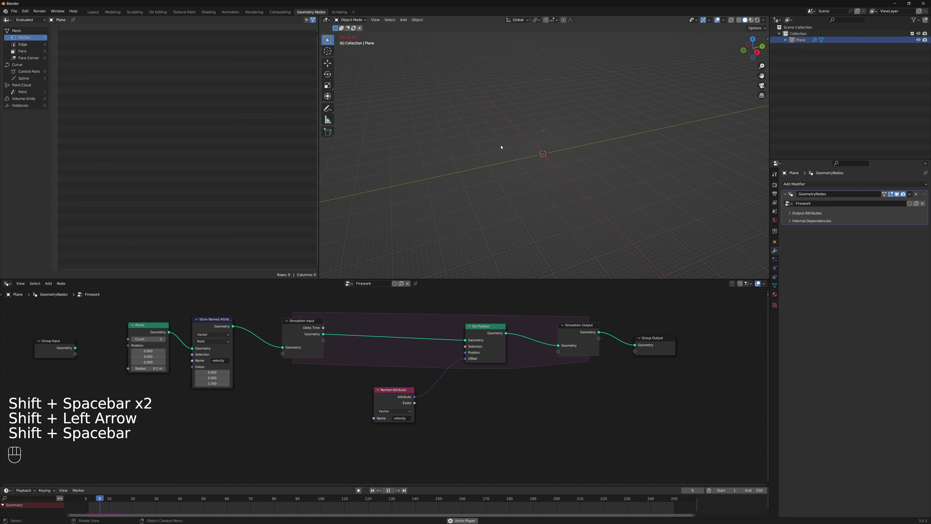
key("shift+space")
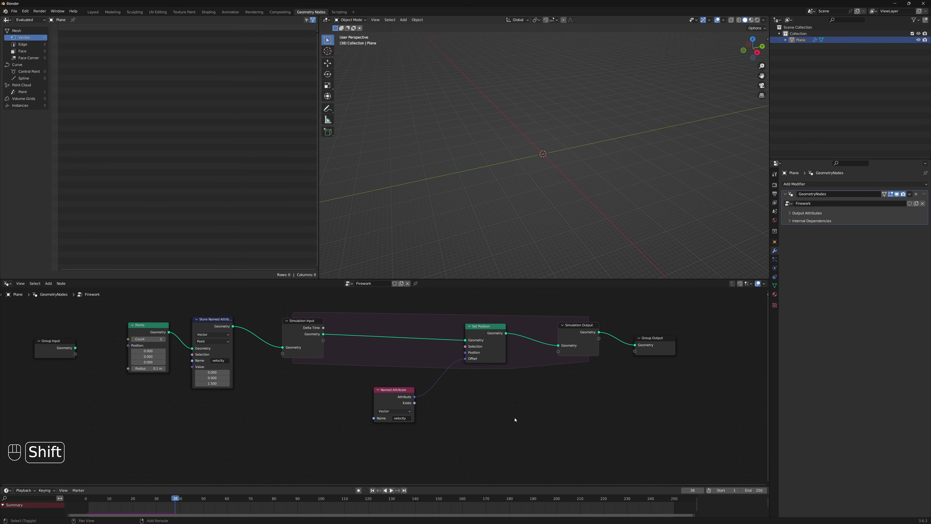
key("shift+Left")
key("shift+Left")
scroll(578, 178, "up", 5)
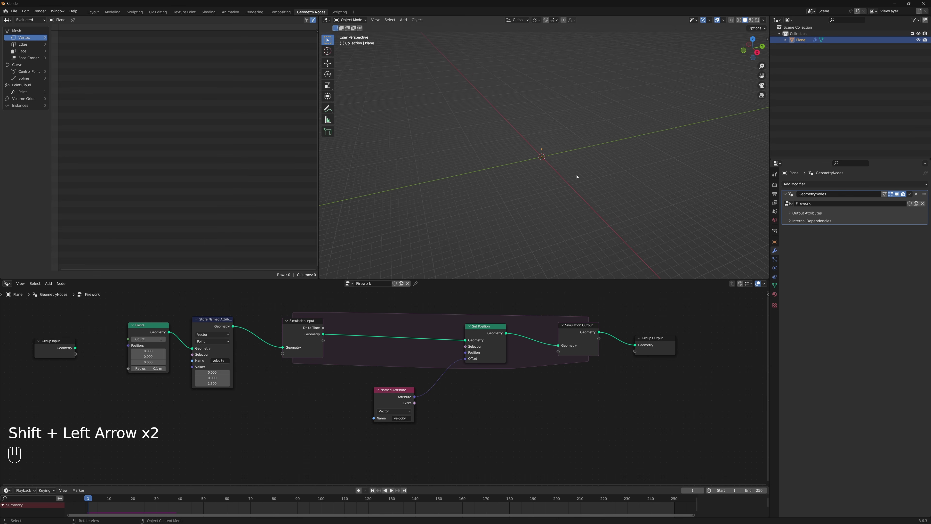
- Shift the Named Attribute node slightly farther below the simulation zone
left_click_drag(400, 434, 400, 434)
key("g")
key("g")
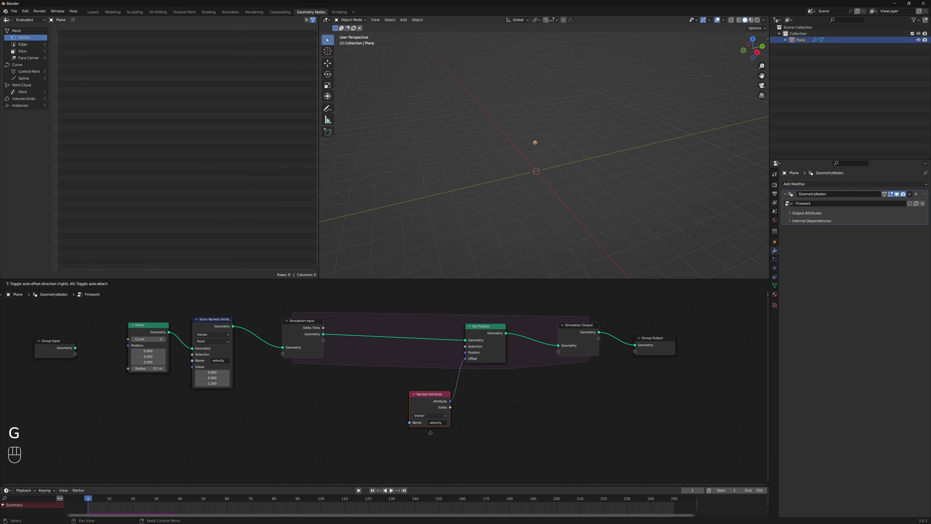
left_click(428, 419)
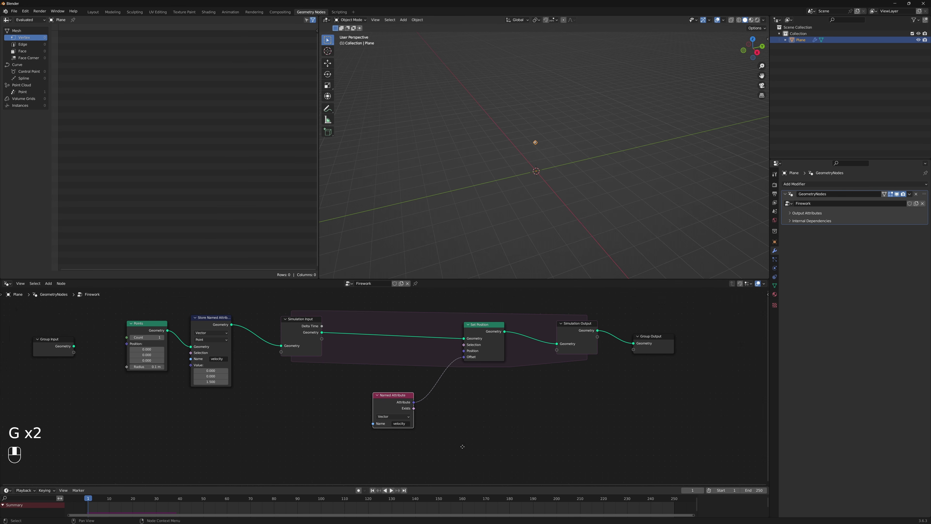
- Add a Vector node below the Named Attribute node and set its Z value to -0.05
middle_click_drag(462, 443, 381, 426)
key("shift+a")
mouse_move(409, 415)
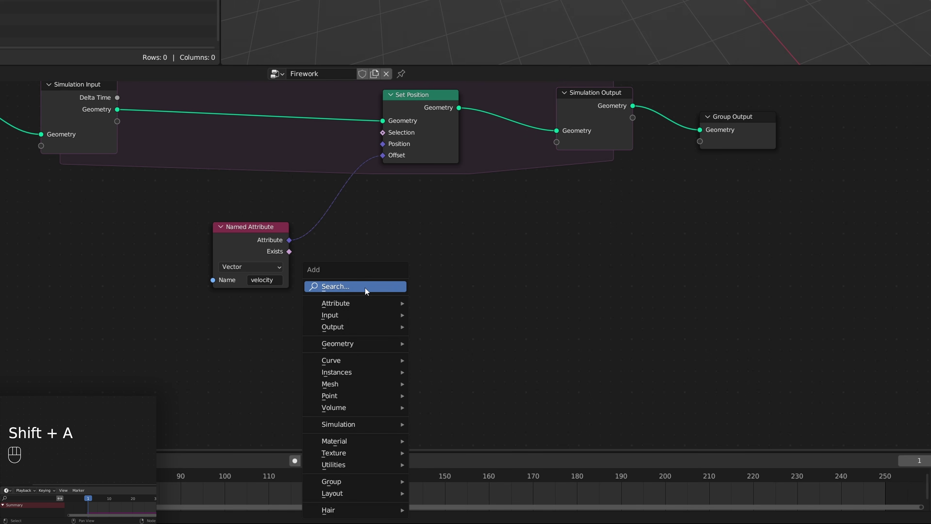
left_click(365, 286)
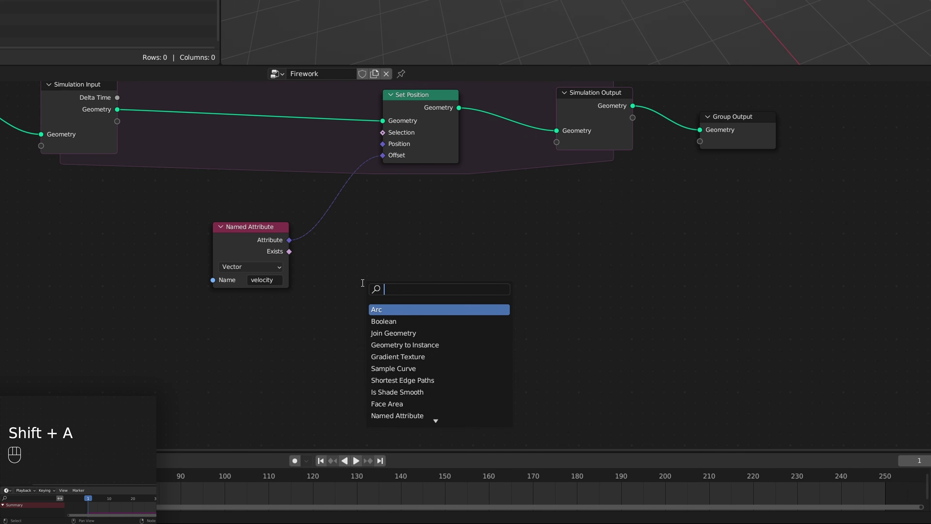
type("vec")
key("Return")
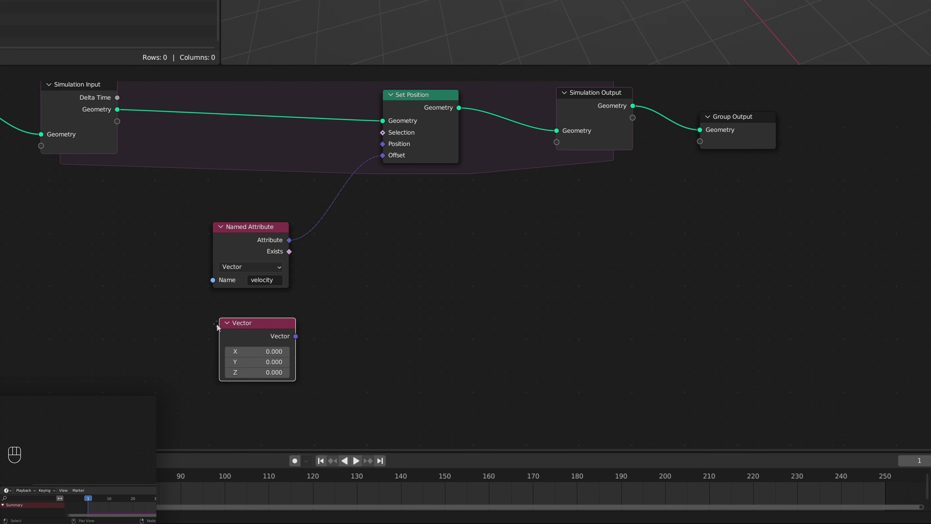
left_click(216, 324)
left_click(263, 374)
type("-.05")
key("Return")
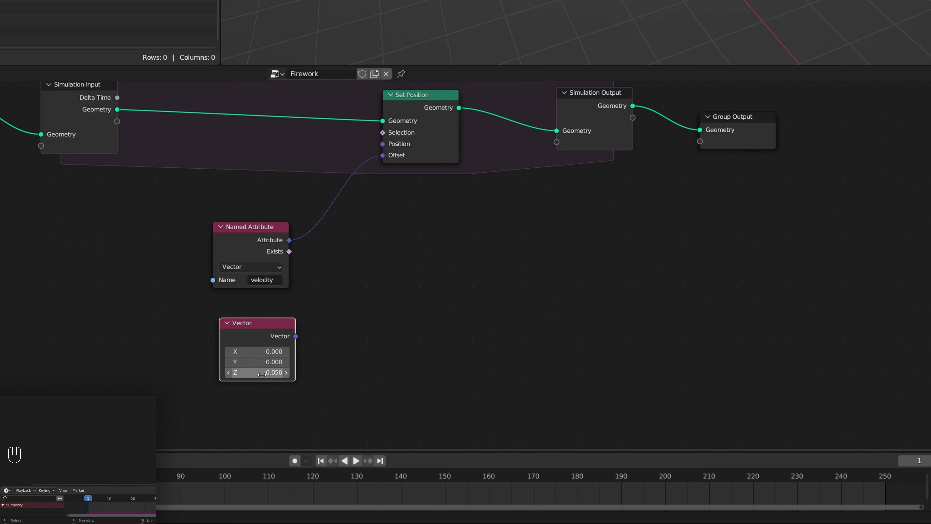
- Insert a Vector Math node set to Add on the link between the Named Attribute and Set Position's Offset
left_click(427, 308)
key("shift+a")
type("ve")
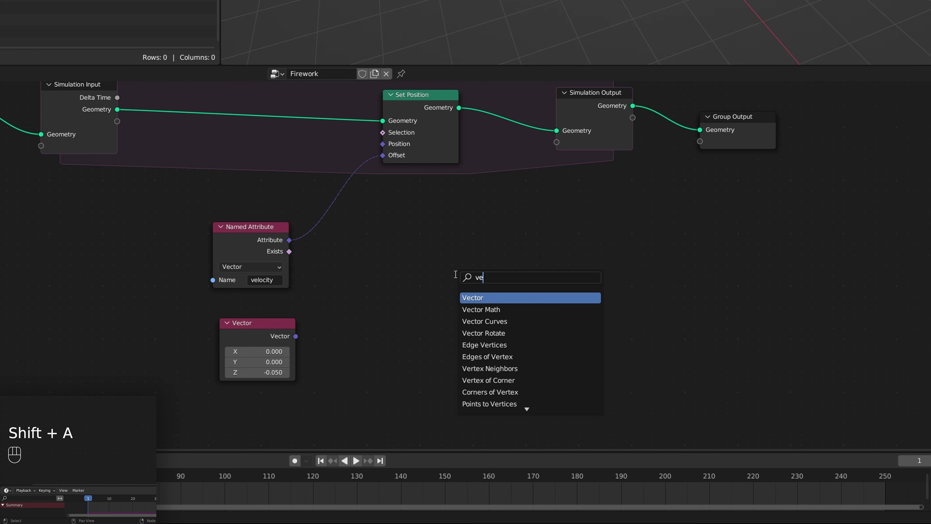
type("ctor")
key("Down")
key("Return")
left_click(317, 213)
- Connect the Vector node's output to the second vector input of the Add node
left_click_drag(163, 305, 464, 317)
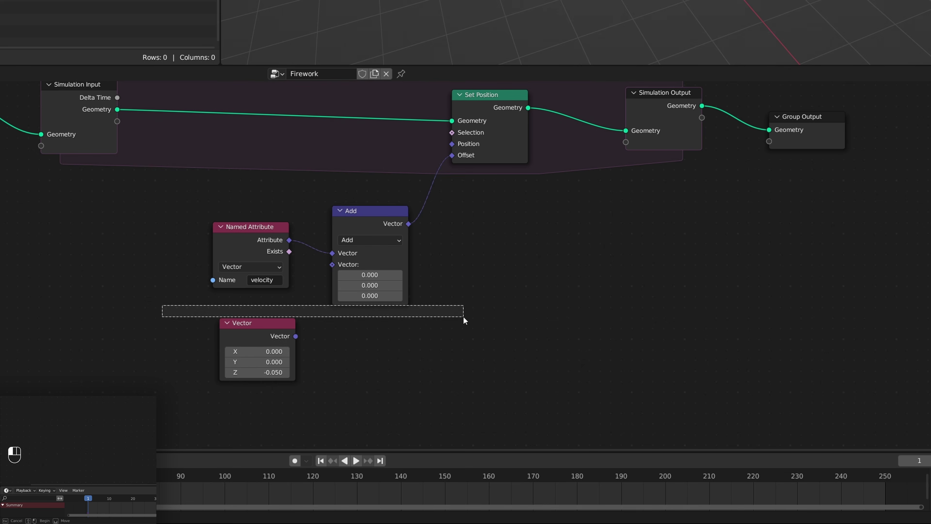
left_click_drag(474, 370, 258, 275)
left_click_drag(467, 405, 238, 302)
key("f")
left_click(547, 357)
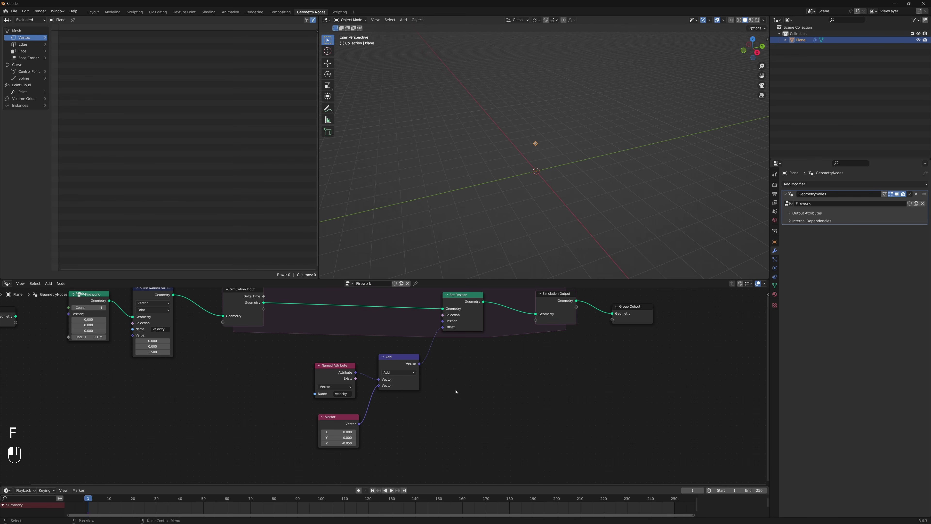
- Play the animation from frame 1 to check the effect of the added vector, and stop it
key("shift+Left")
key("shift+space")
key("shift+space")
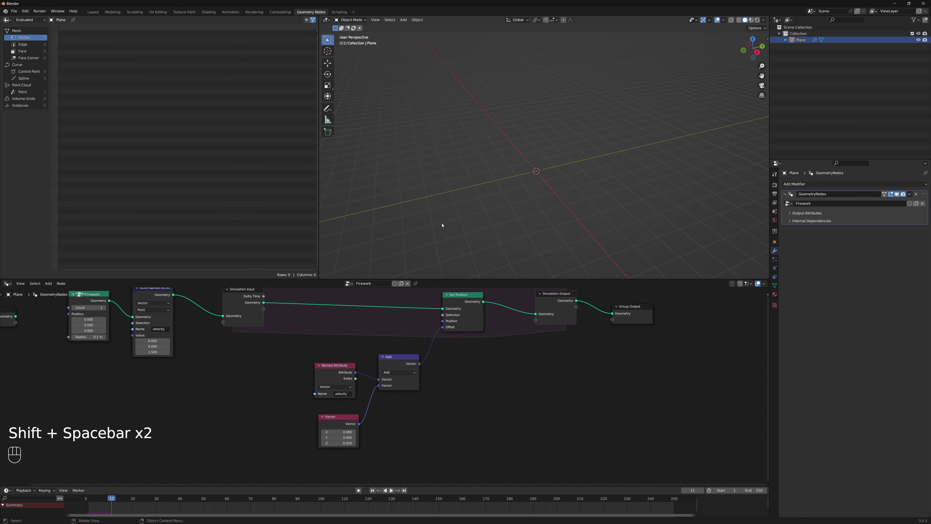
- Show the point cloud's Point attributes in the spreadsheet and replay the animation from frame 1 to examine position and velocity
left_click(29, 93)
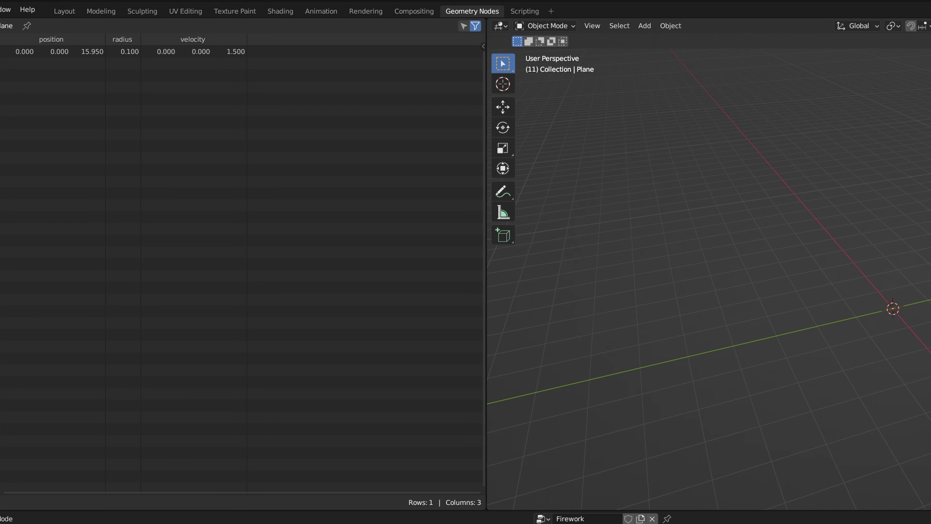
key("shift+Left")
key("space")
key("space")
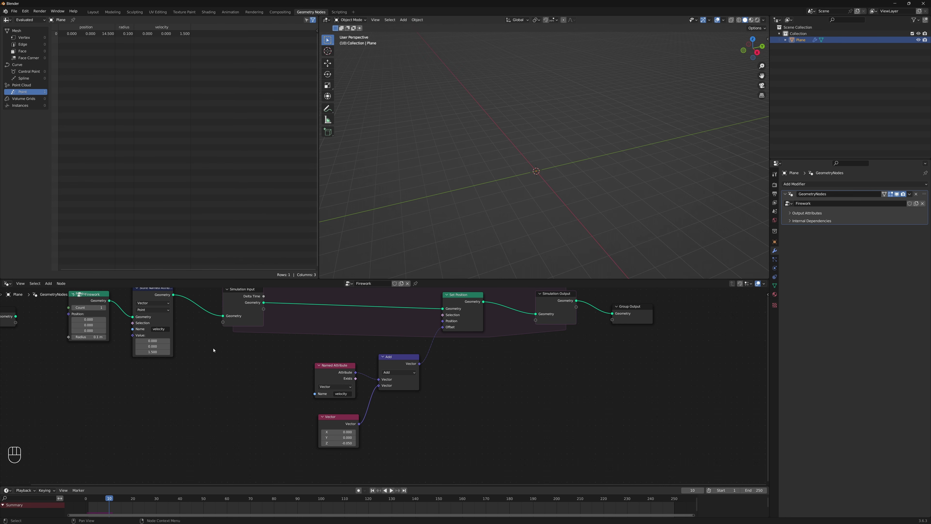
- Move the Named Attribute, Vector and Add nodes together farther away from the Set Position node
left_click_drag(213, 350, 452, 424)
key("g")
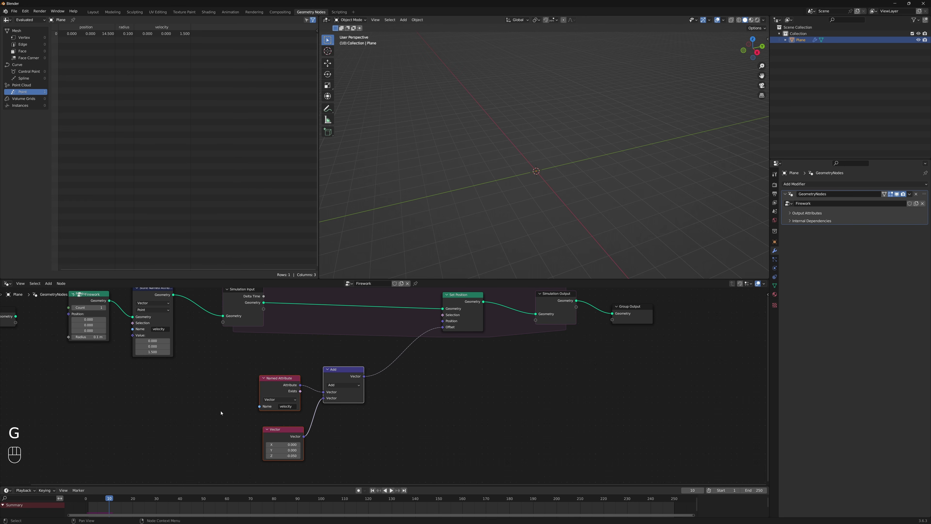
left_click(463, 412)
- Duplicate the Store Named Attribute node between Simulation Input and Set Position and feed its Value from the Add node's output
left_click(148, 295)
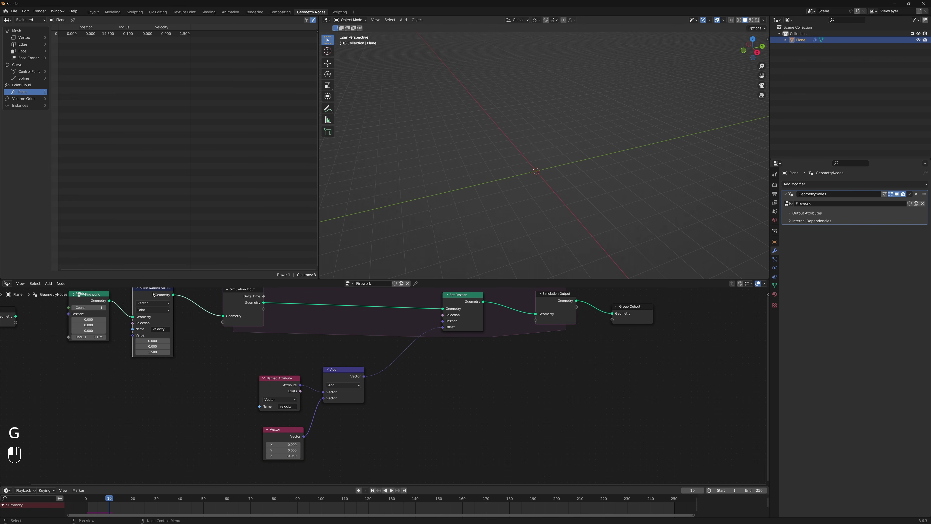
key("shift+d")
left_click(334, 294)
left_click_drag(409, 384, 319, 334)
left_click_drag(433, 406, 434, 407)
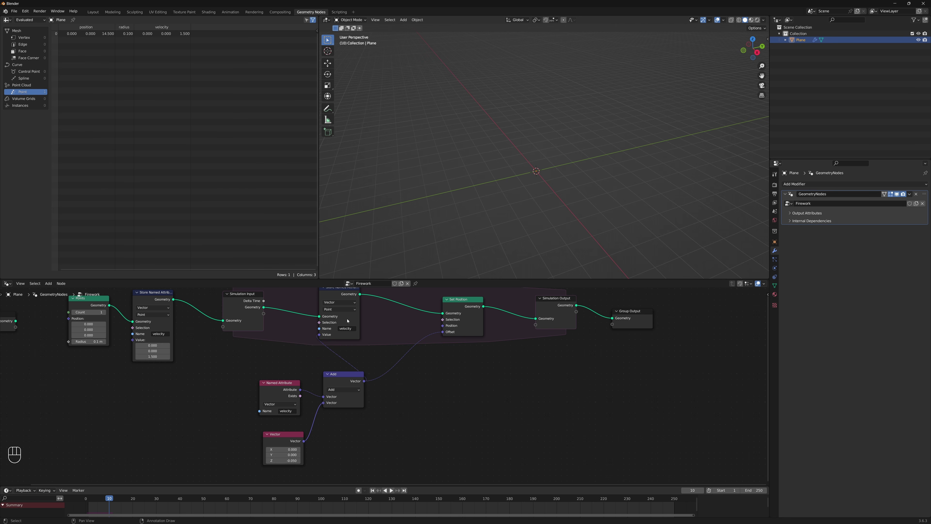
left_click_drag(248, 400, 371, 472)
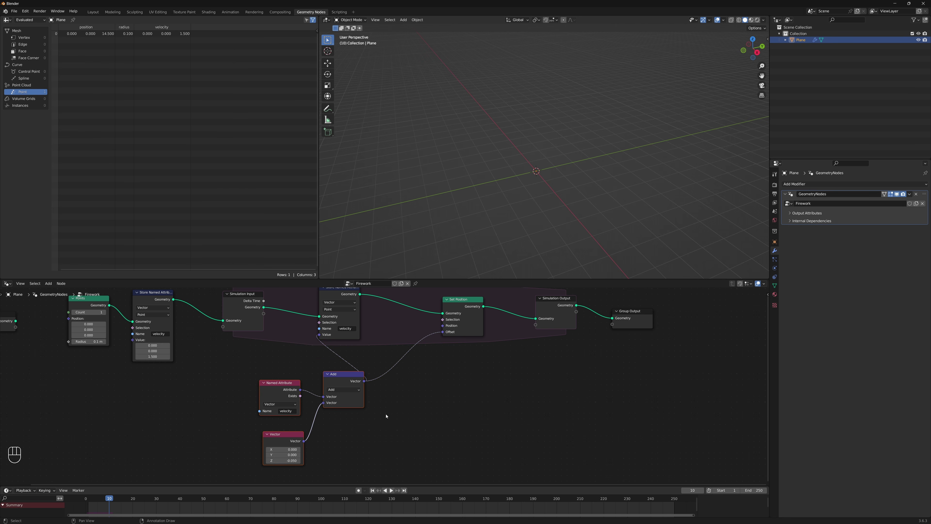
left_click(355, 443)
left_click_drag(271, 362, 291, 383)
left_click_drag(254, 435, 355, 460)
left_click(399, 335)
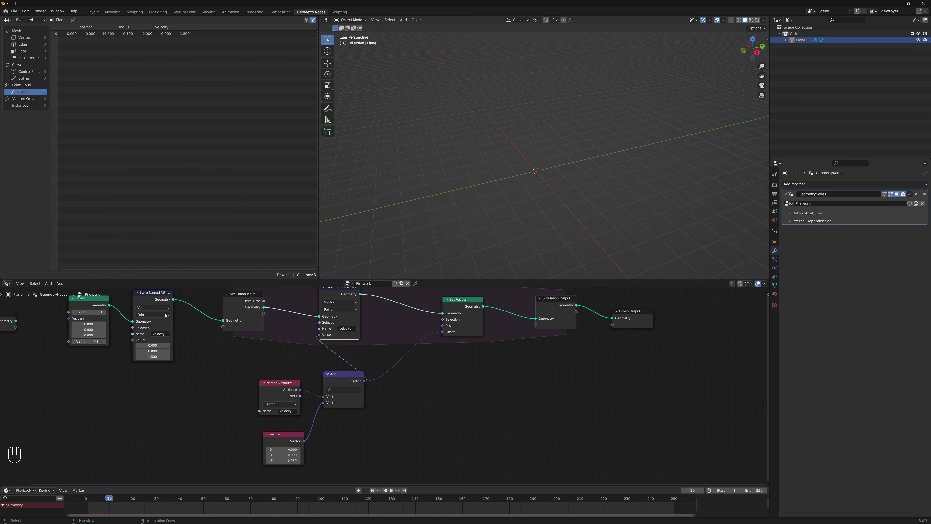
left_click(247, 300)
left_click_drag(464, 422, 504, 443)
- Play the animation from frame 1 twice to check the point's motion with the velocity stored inside the simulation
key("shift+Left")
key("space")
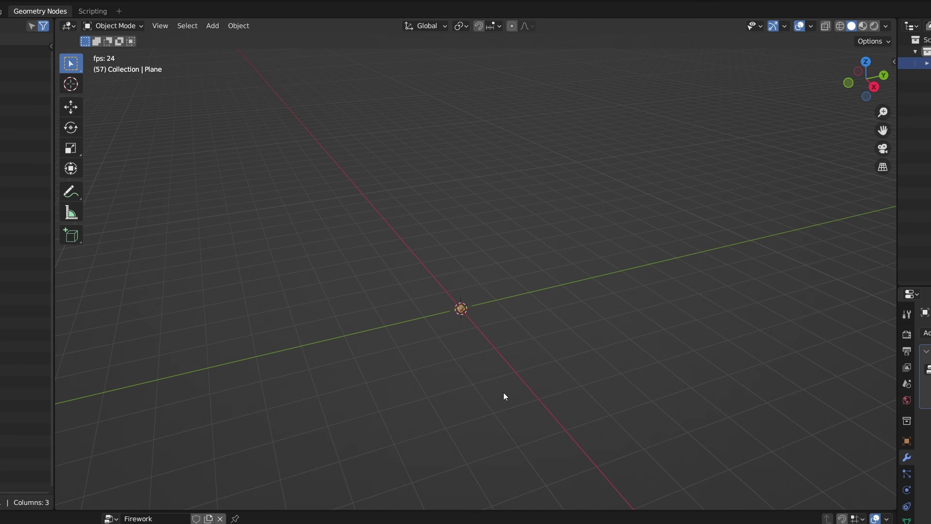
key("space")
middle_click_drag(503, 393, 472, 318)
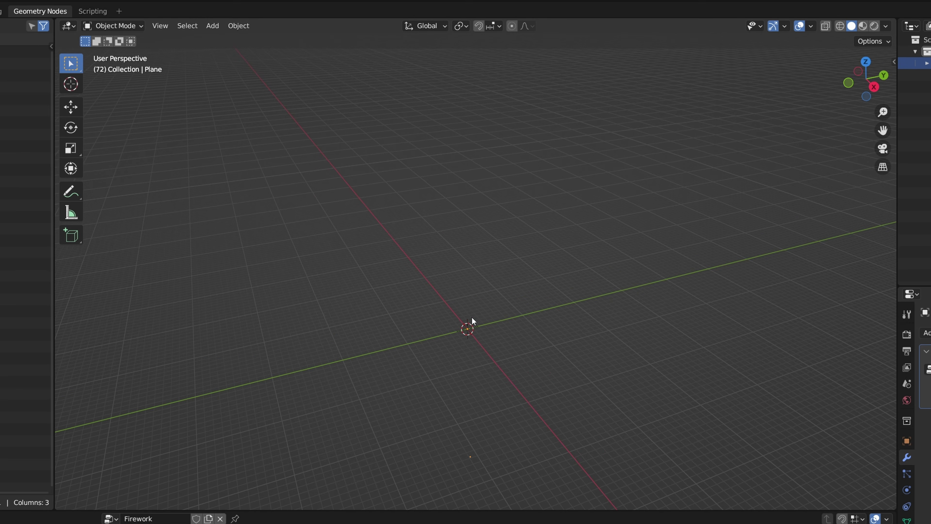
key("shift+Left")
key("space")
key("shift+space")
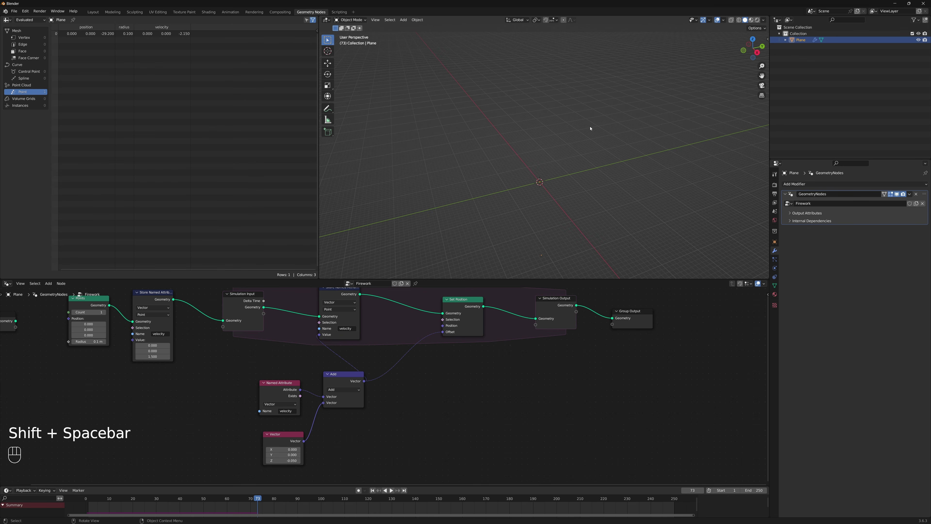
- Replay the animation from frame 1 and stop it at frame 36 to examine the point's velocity in the spreadsheet
key("shift+Left")
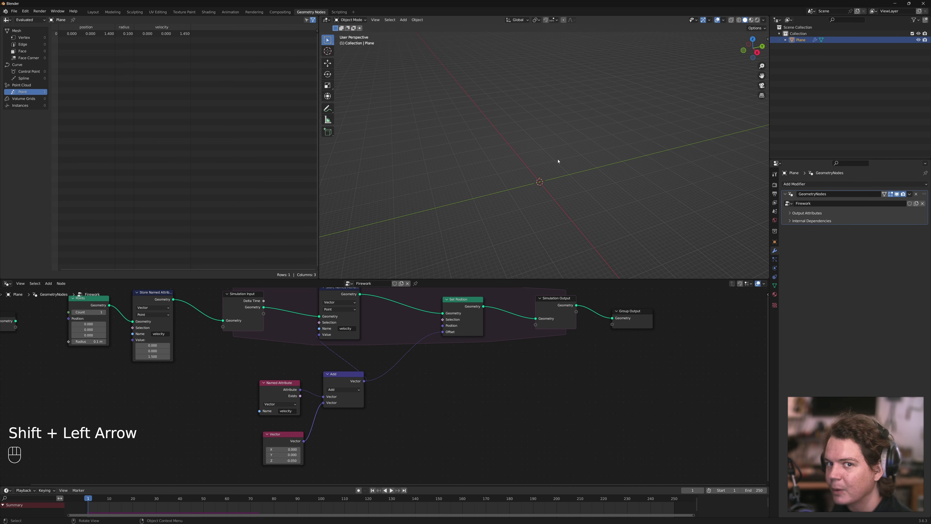
key("shift+space")
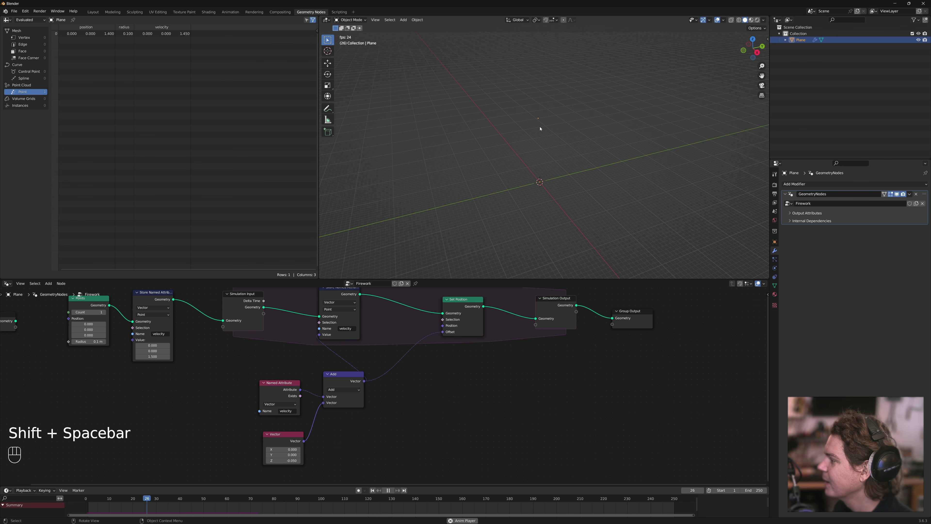
key("shift+space")
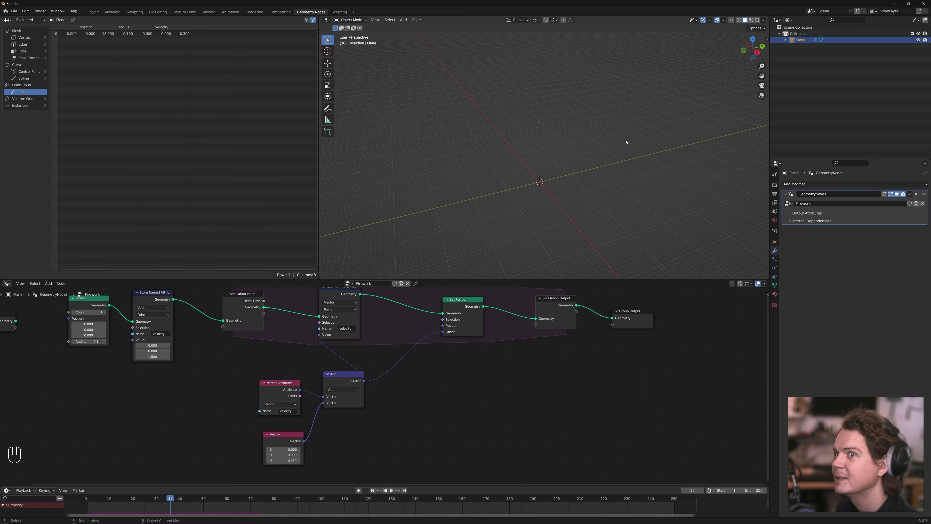
- Move Group Output farther from Simulation Output and insert a Delete Geometry node between them
left_click_drag(710, 361, 640, 288)
key("g")
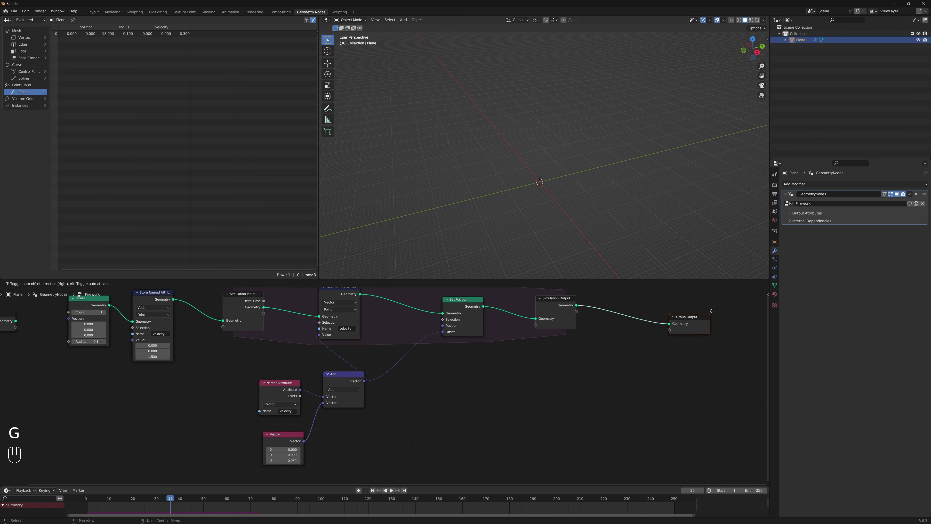
left_click(714, 313)
left_click(631, 384)
middle_click_drag(630, 385, 529, 381)
key("shift+a")
type("del")
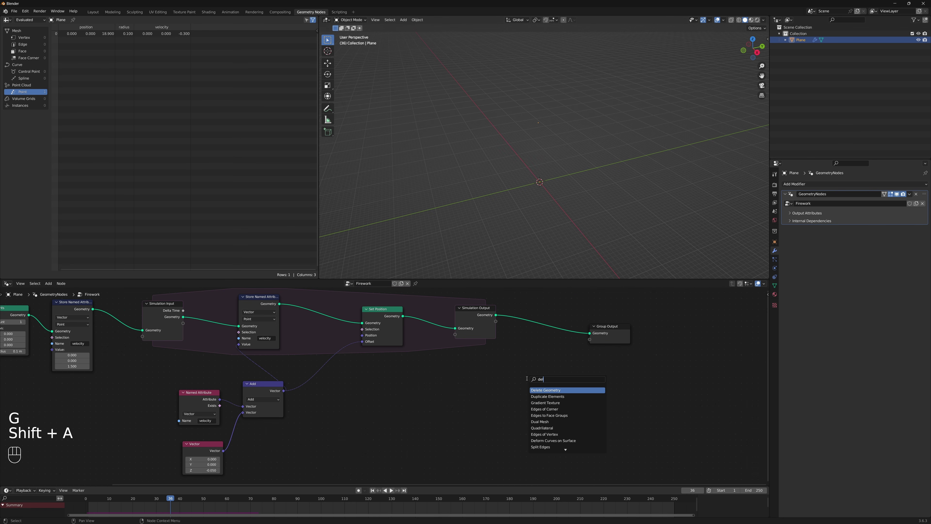
key("Return")
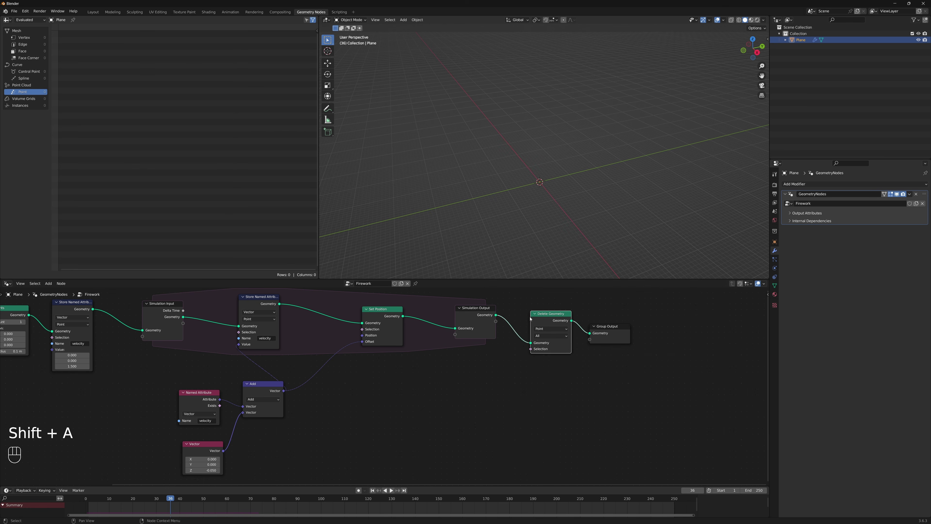
left_click(531, 365)
left_click(528, 352)
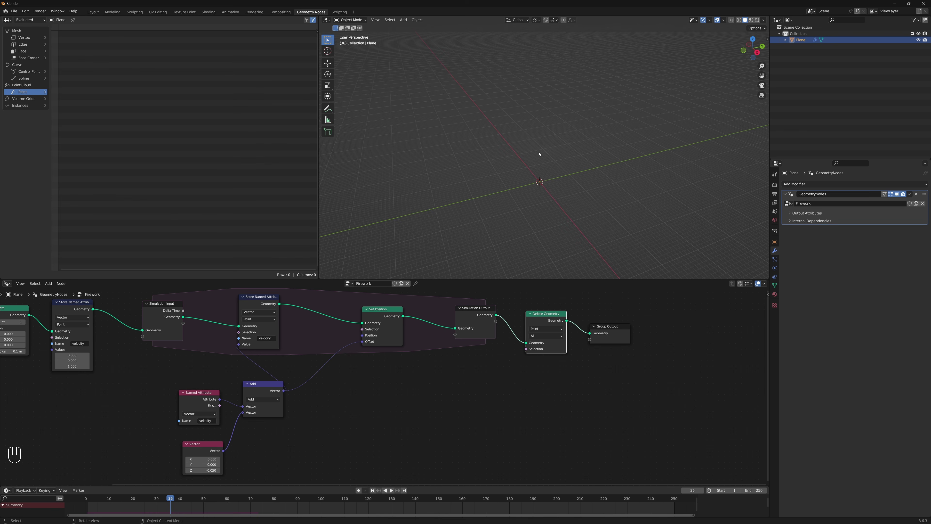
- Move the Delete Geometry and Group Output nodes farther away from Simulation Output
left_click(619, 332, "shift")
key("g")
left_click(637, 378)
left_click_drag(638, 379, 556, 303)
key("g")
left_click(595, 307)
left_click(430, 413)
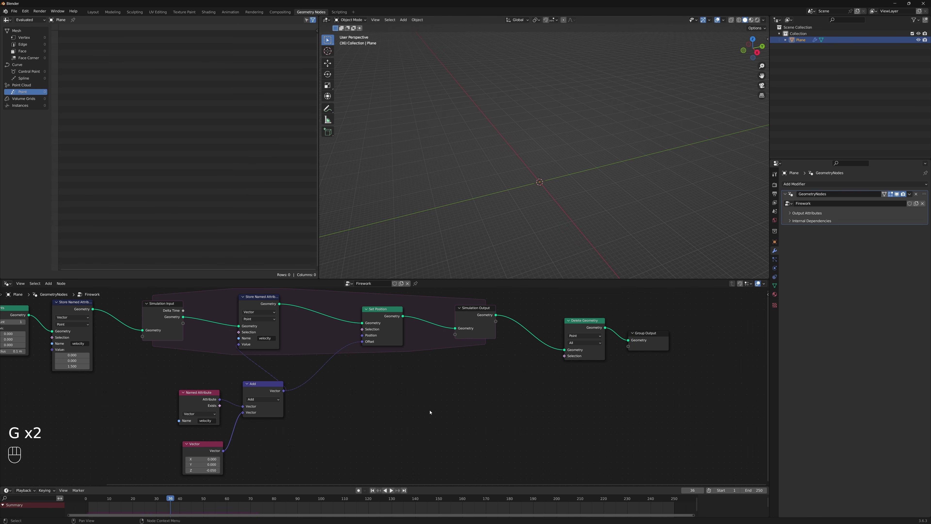
- Place a copy of the velocity Named Attribute node and a new Compare node below the Delete Geometry node
left_click(194, 408)
key("shift+d")
left_click(558, 389)
key("shift+a")
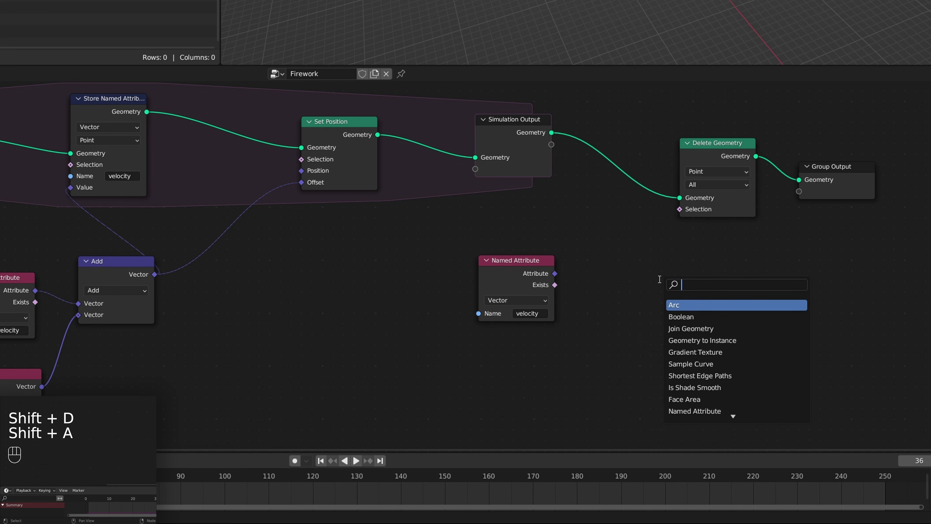
type("compare")
key("Return")
left_click(659, 280)
- Add a Separate XYZ node fed by the copied velocity attribute and connect its Z output to the Compare node's A input
key("shift+a")
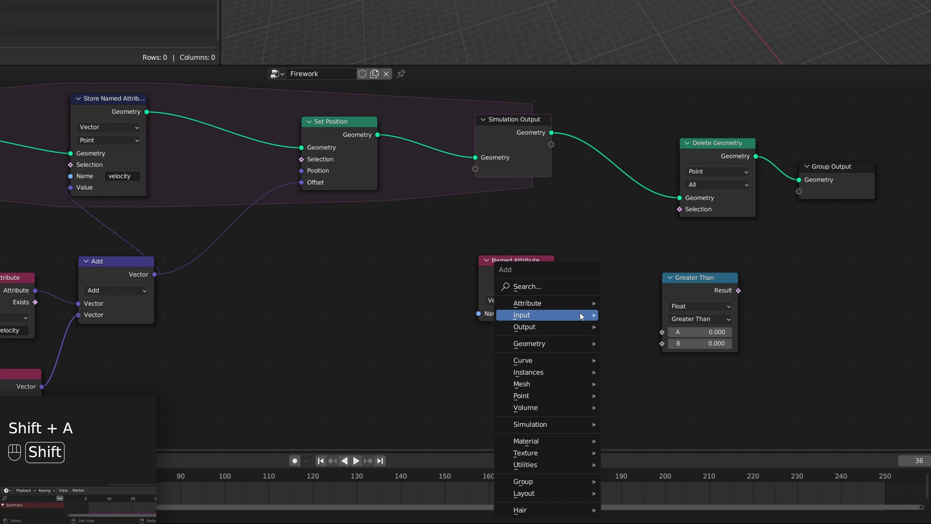
type("seperat")
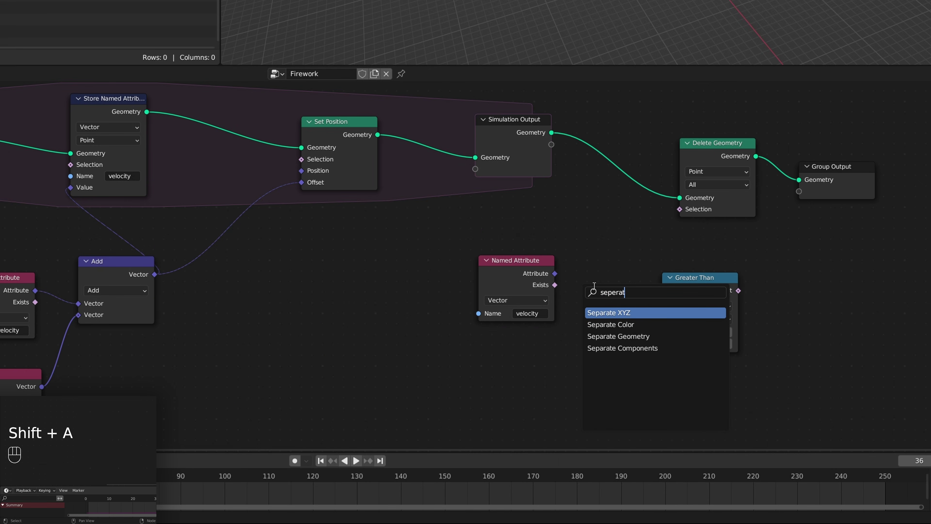
key("Return")
left_click(594, 286)
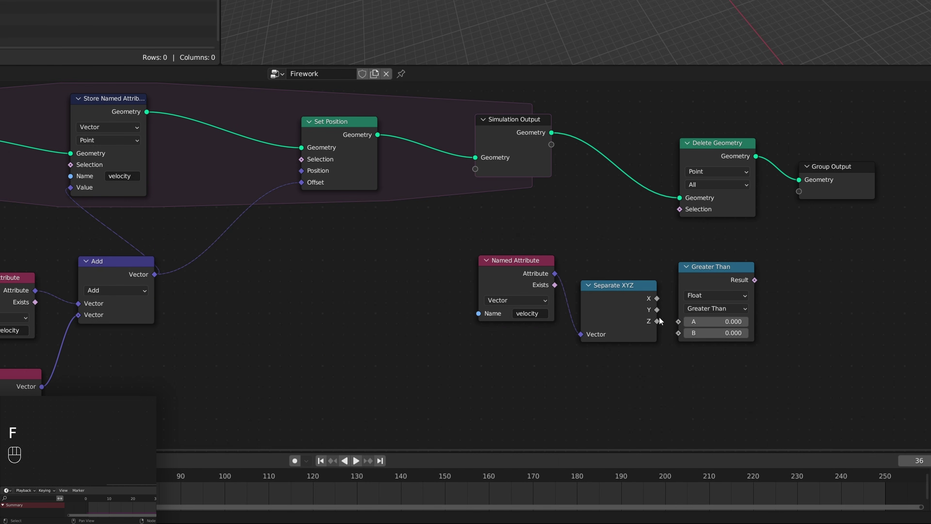
left_click_drag(657, 321, 684, 321)
- Set the Compare operation to Less Than and connect its Result to the Delete Geometry node's Selection
left_click(715, 310)
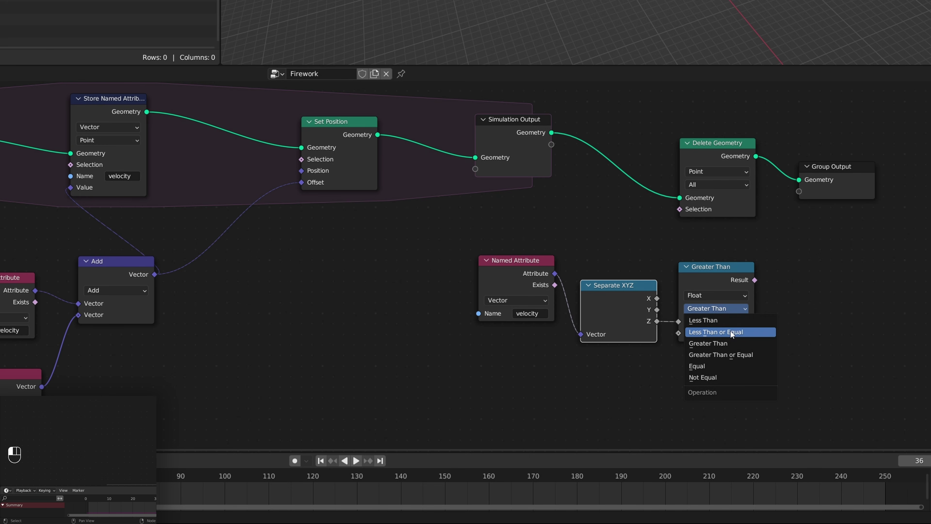
left_click(729, 320)
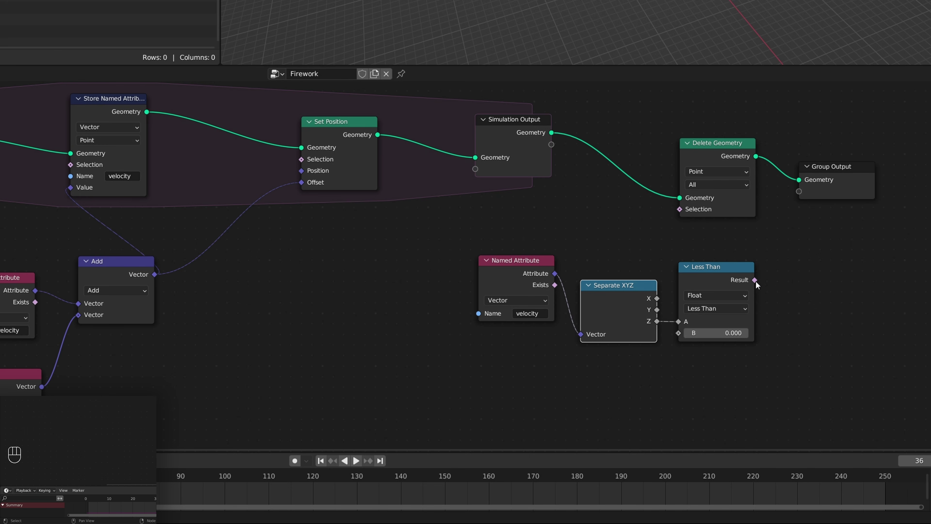
left_click_drag(754, 280, 680, 209)
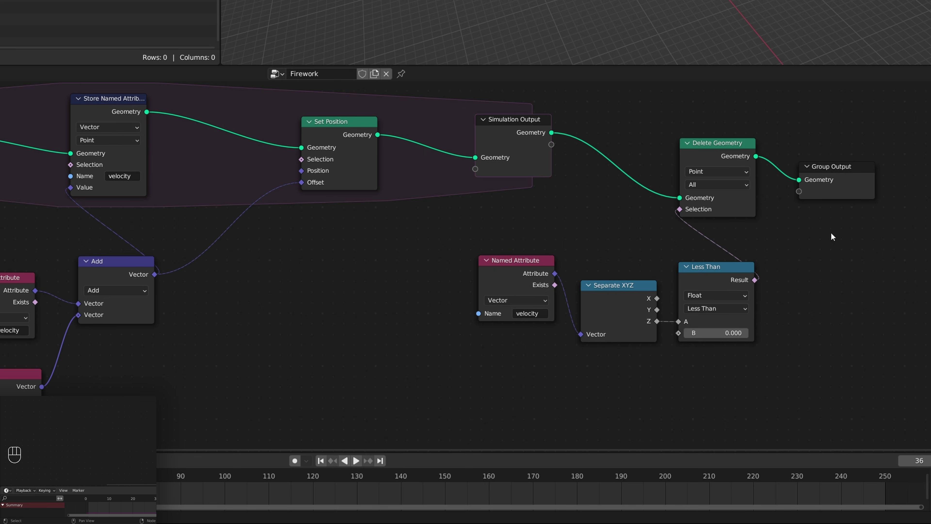
- Play the animation from frame 1 to check when the point gets deleted, and stop it
key("shift+Left")
key("shift+Left")
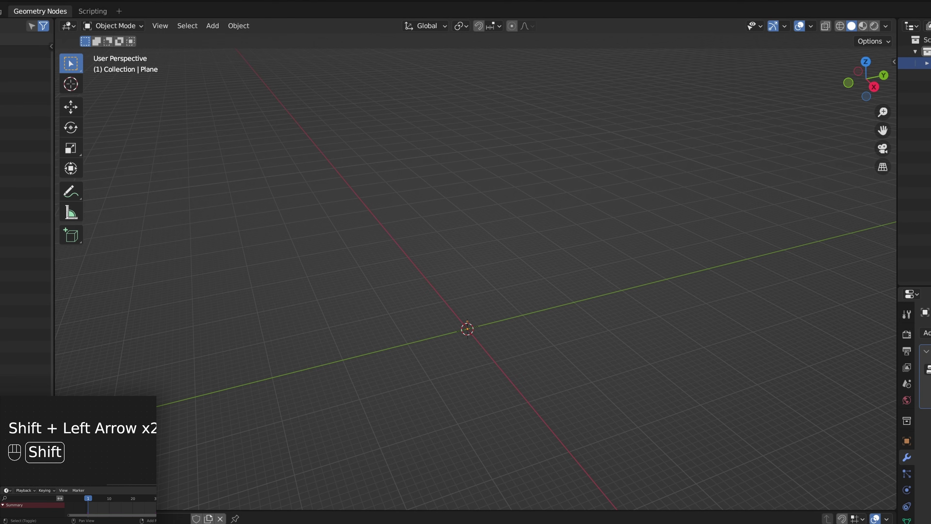
key("shift+space")
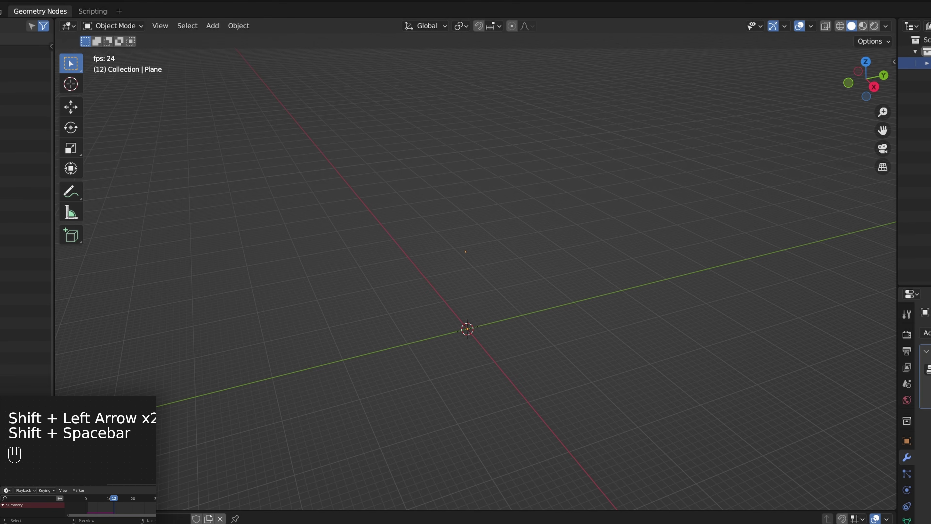
key("shift+space")
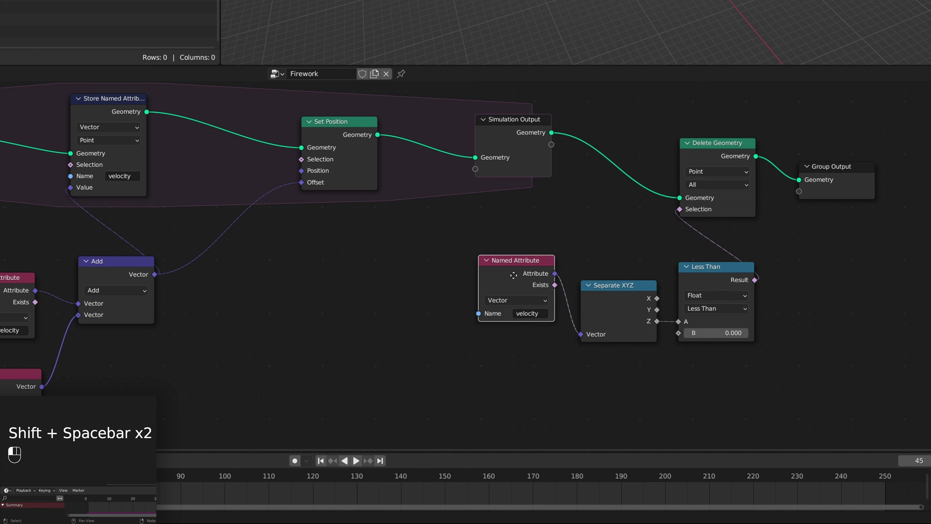
- Space out the copied Named Attribute, Separate XYZ and Less Than nodes below the Delete Geometry node
left_click_drag(538, 262, 484, 315)
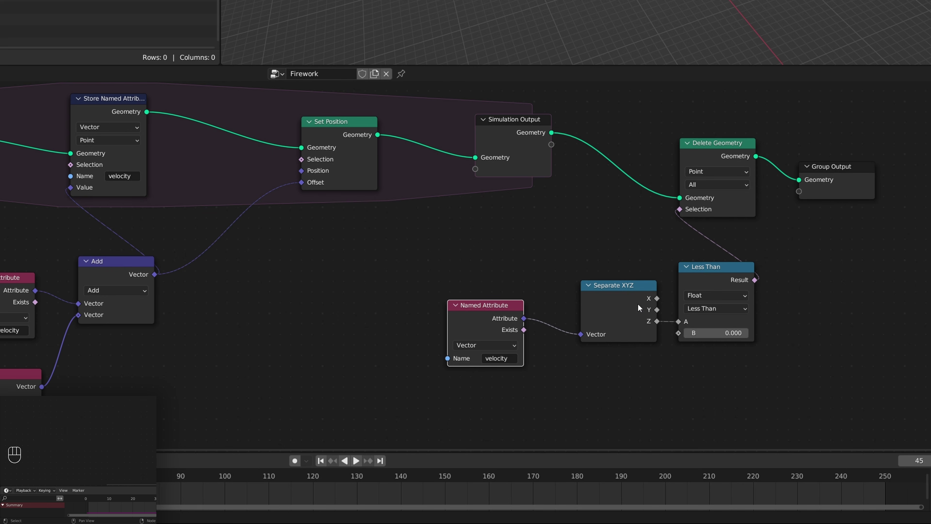
left_click_drag(651, 326, 642, 326)
left_click(712, 323)
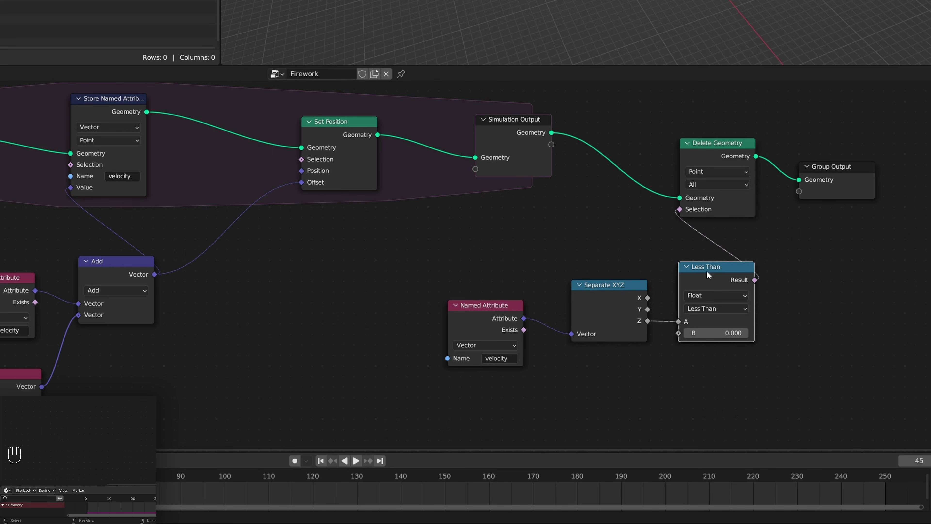
left_click_drag(708, 275, 672, 285)
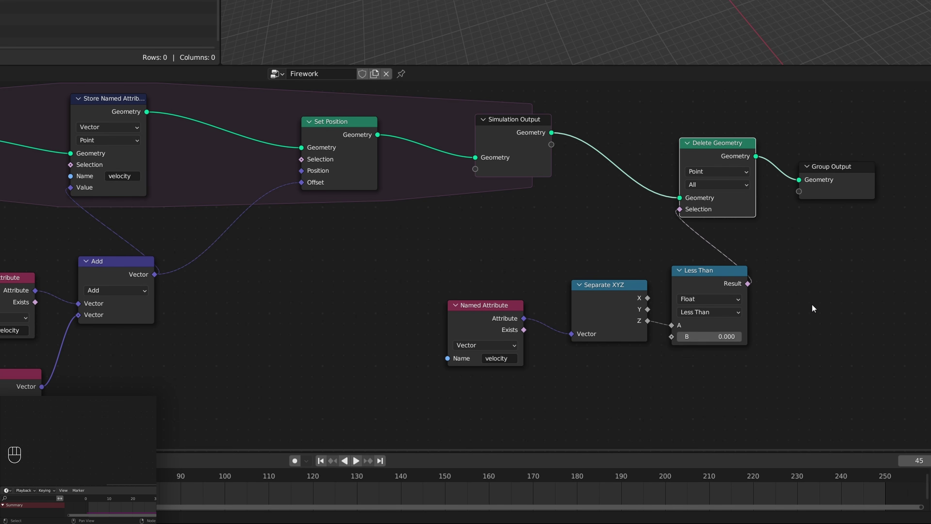
left_click(831, 247)
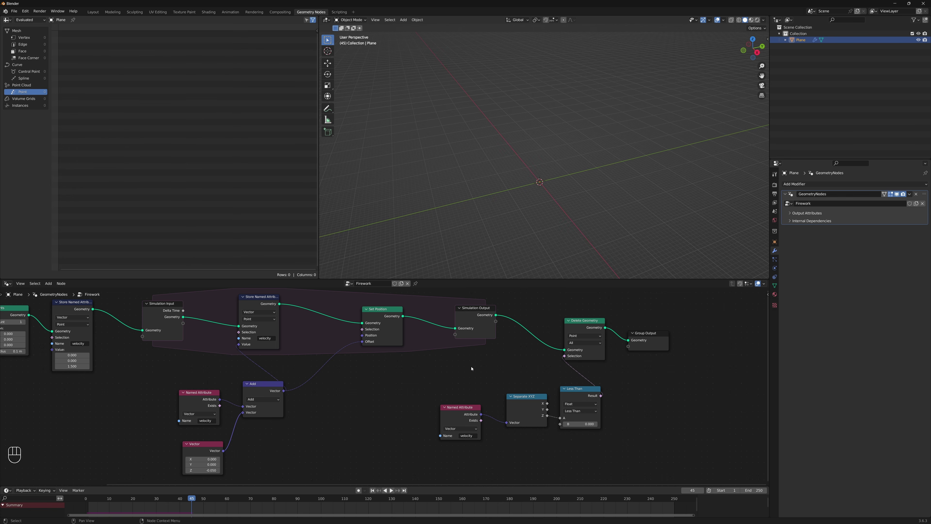
- Replay the animation from frame 1 to recheck the point's deletion in the viewport and spreadsheet, and stop it
key("shift+Left")
key("shift+space")
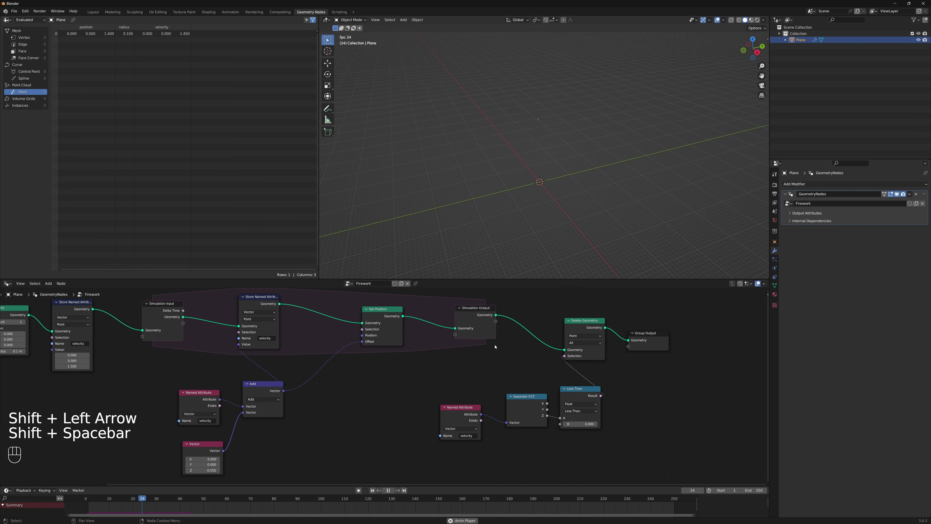
key("shift+space")
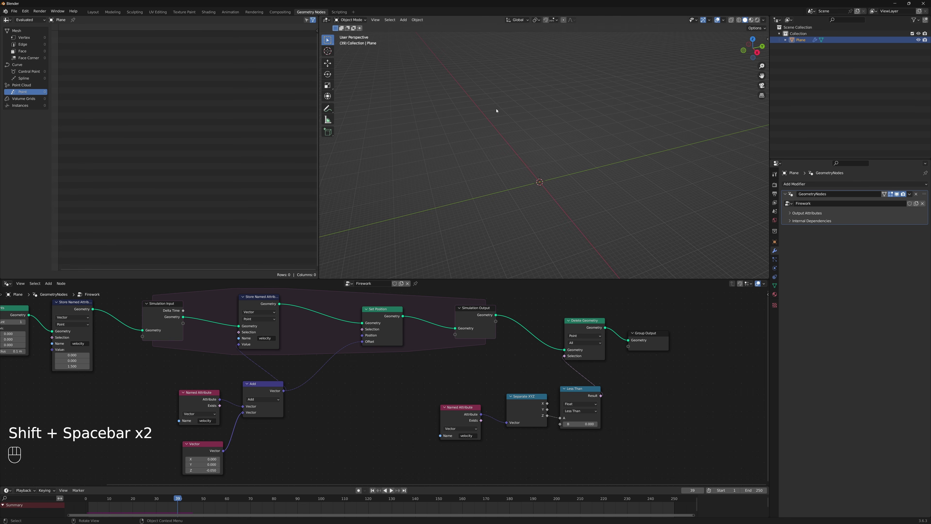
- Delete the unconnected Group Input node from the Firework node tree
scroll(379, 387, "down", 4)
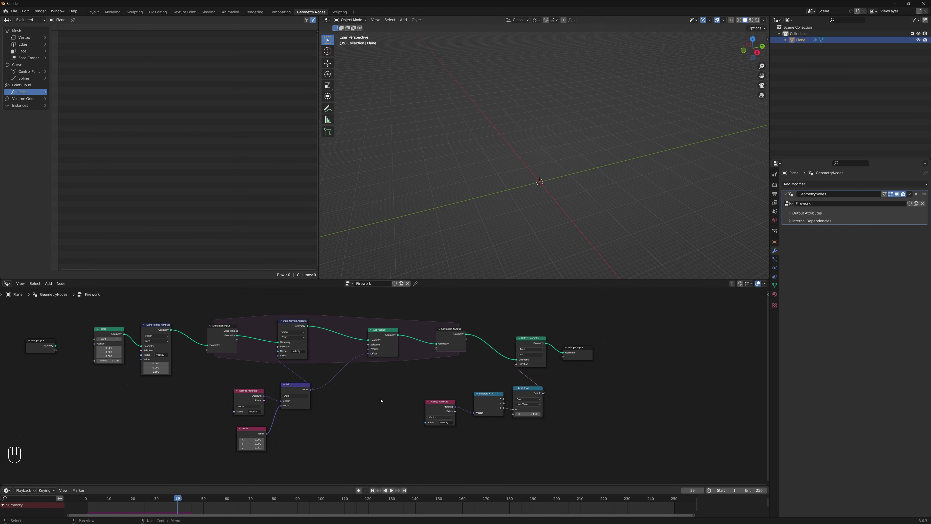
middle_click_drag(379, 403, 456, 399)
left_click_drag(154, 400, 91, 331)
key("g")
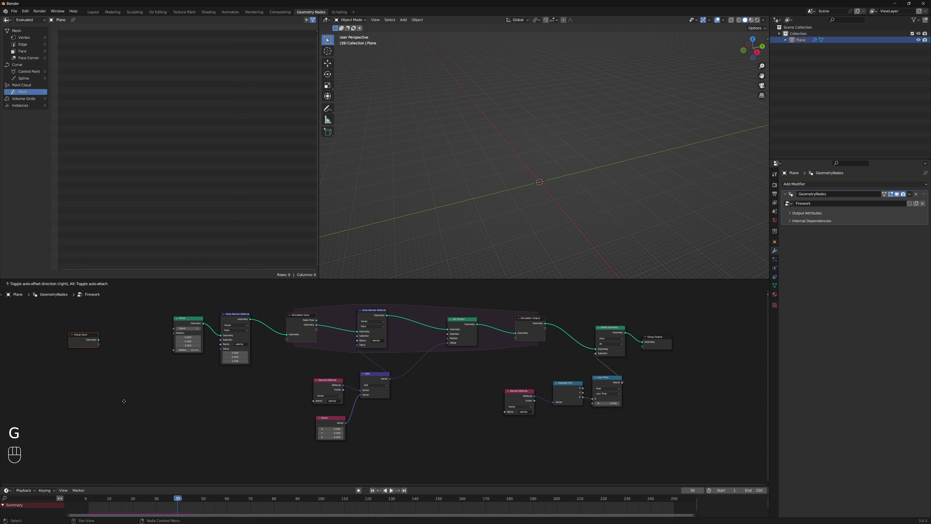
left_click(79, 412)
left_click_drag(100, 394, 5, 322)
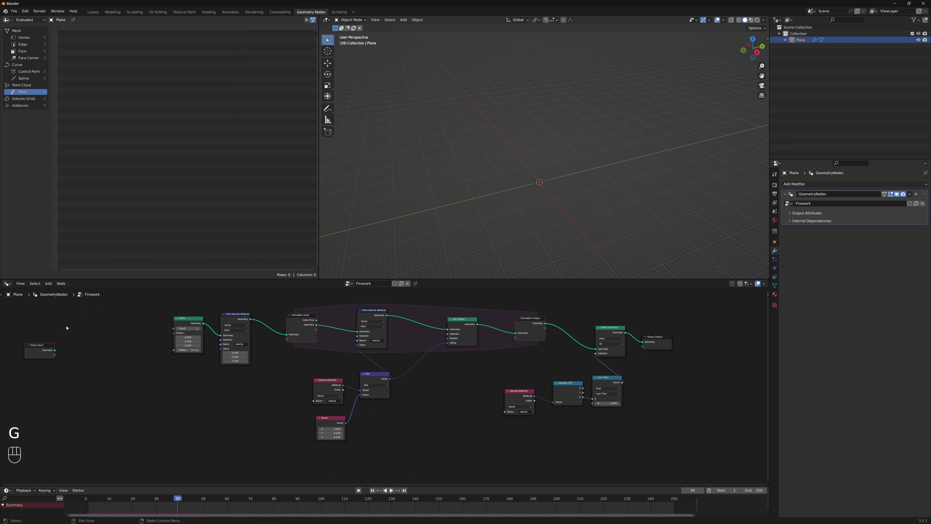
key("Delete")
middle_click_drag(218, 415, 260, 437)
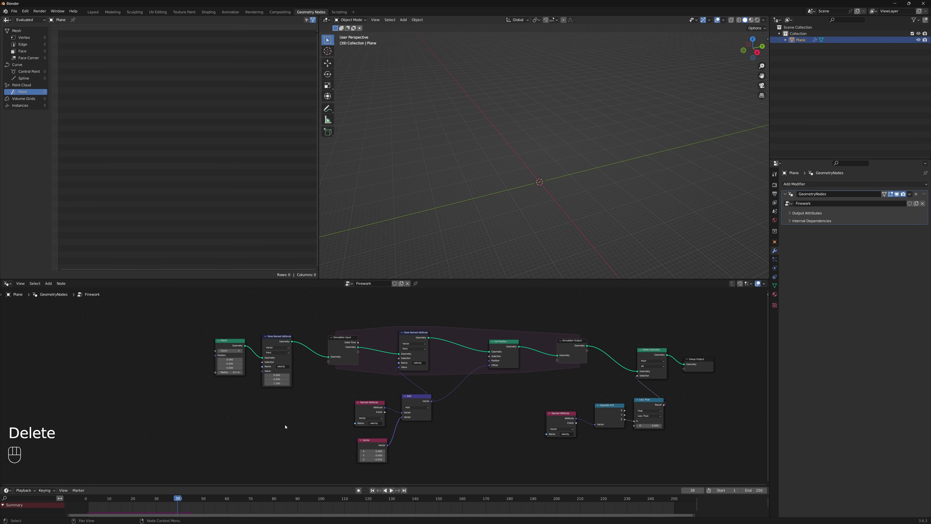
- Duplicate the starting Points and velocity Store Named Attribute nodes and place the copies above the simulation zone
left_click_drag(286, 427, 224, 346)
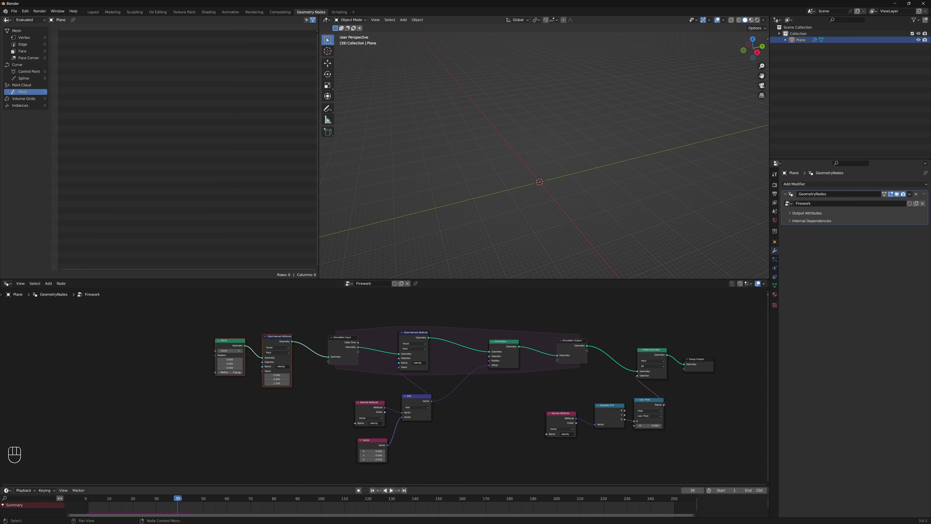
middle_click_drag(237, 372, 213, 408)
key("shift+d")
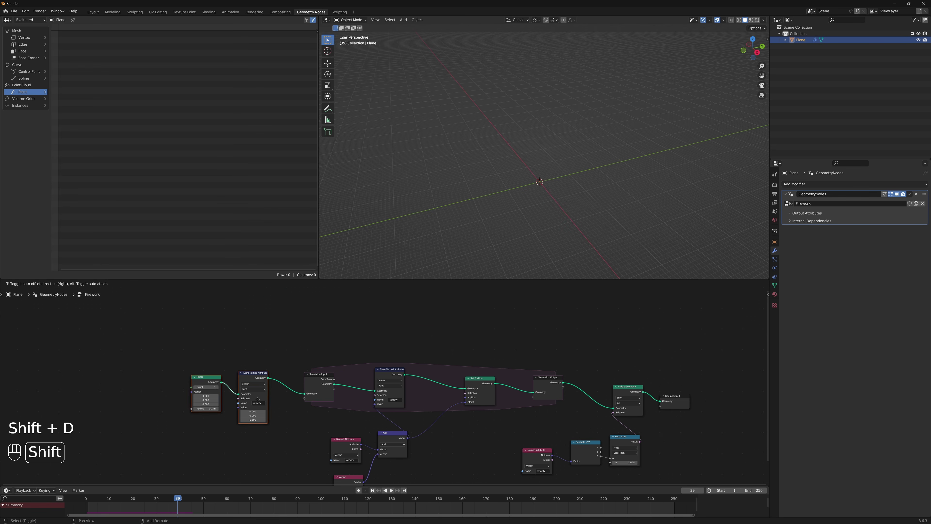
left_click(347, 322)
middle_click_drag(426, 323, 433, 373)
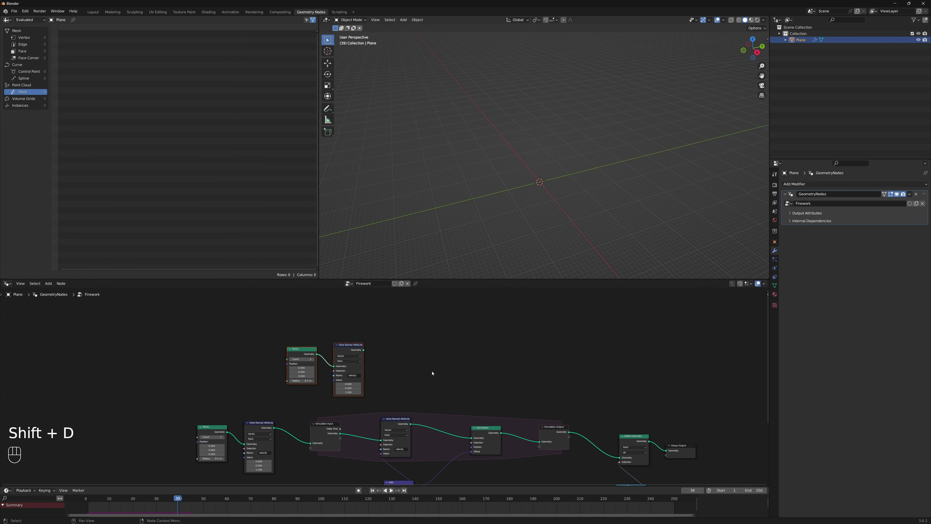
- Reposition the copied Points and Store Named Attribute nodes above the simulation zone and set the copied Points count to 10
left_click_drag(420, 385, 292, 348)
key("f")
key("g")
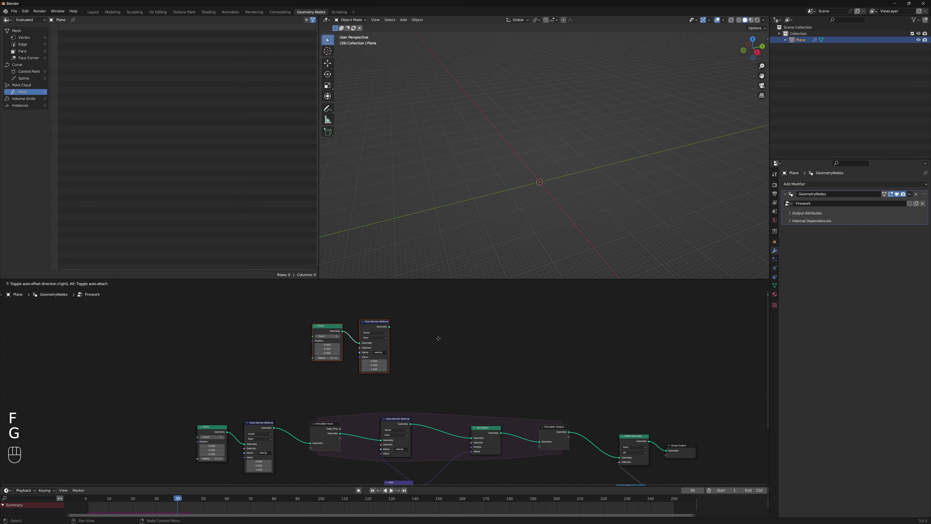
left_click(443, 358)
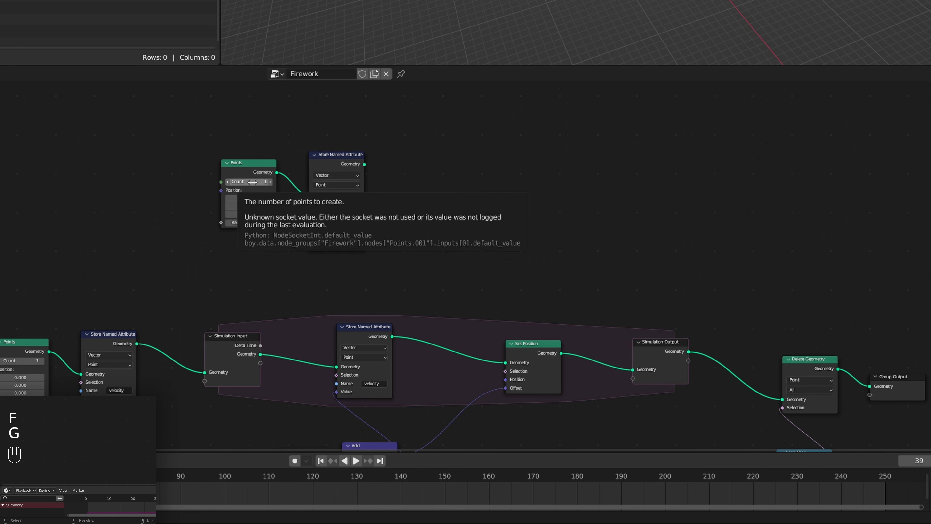
left_click_drag(252, 182, 251, 178)
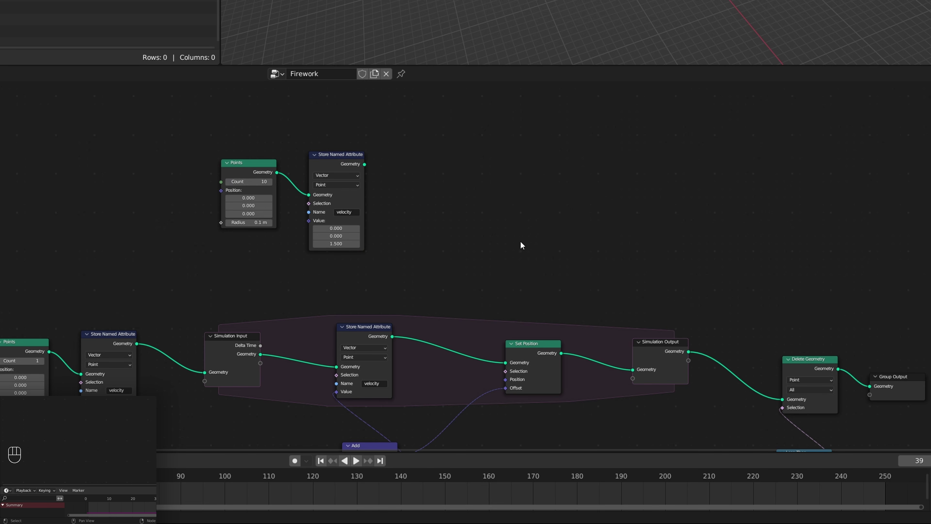
- Add an Instance on Points node to the right of the copied Store Named Attribute node
middle_click_drag(292, 207, 231, 162)
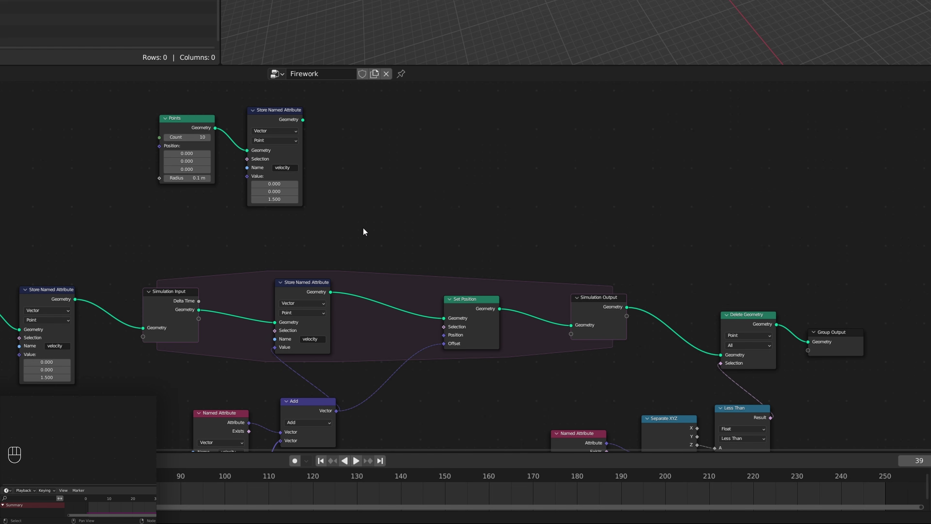
key("shift+a")
left_click(483, 154)
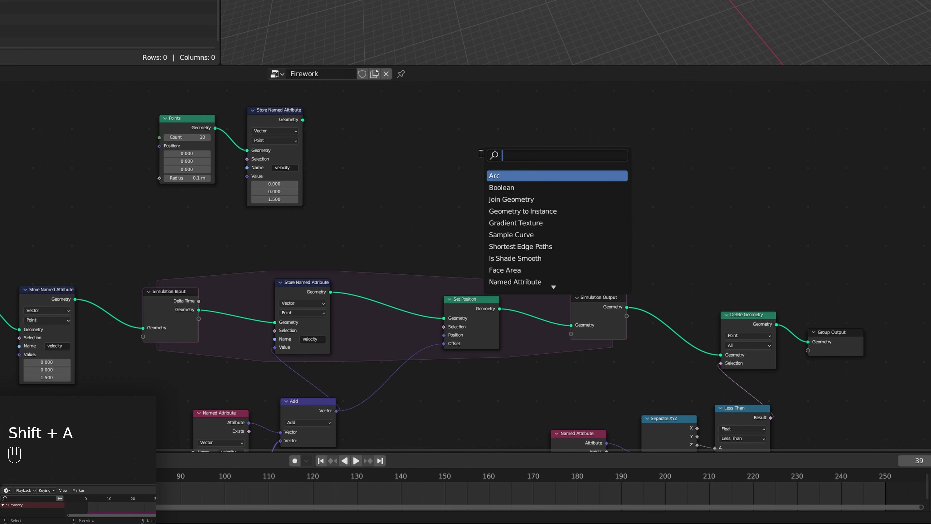
type("instance")
key("Return")
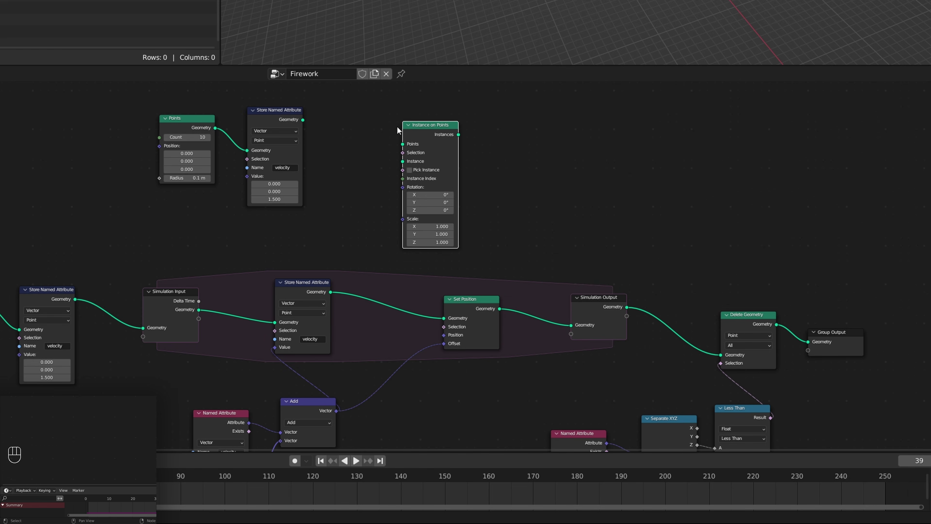
- Connect the Simulation Input geometry to the Points input of Instance on Points and the copied Store Named Attribute to its Instance input
left_click_drag(198, 310, 402, 146)
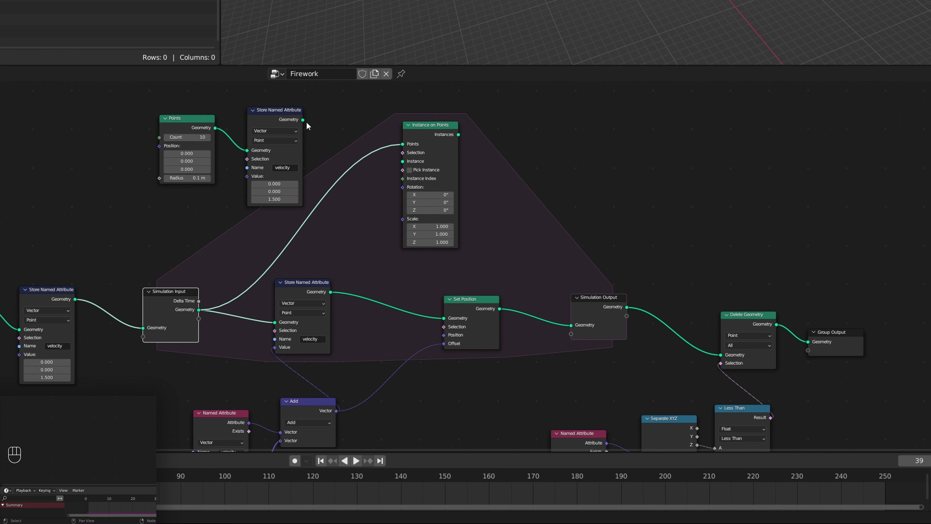
left_click_drag(2, 281, 206, 318)
left_click(312, 122)
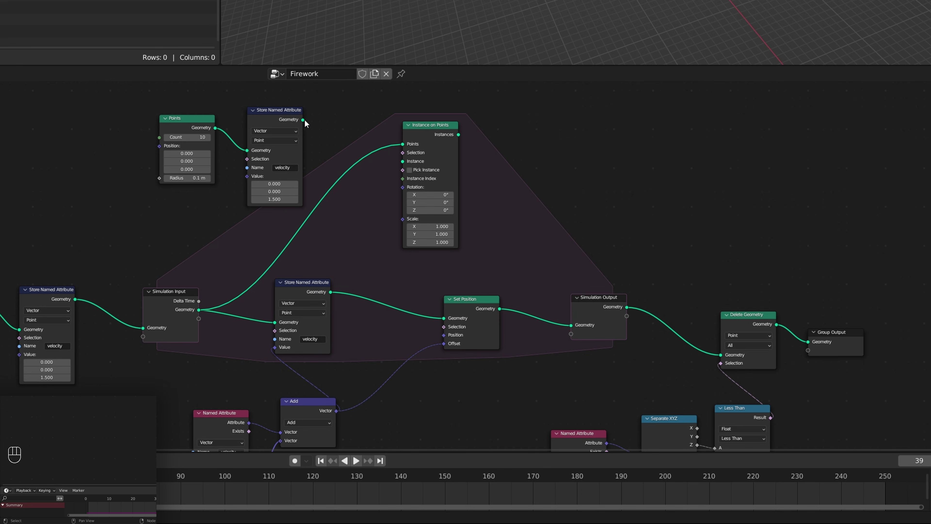
left_click_drag(303, 120, 402, 161)
- Insert a Join Geometry node between the Simulation Input and the Store Named Attribute node inside the zone
key("shift+a")
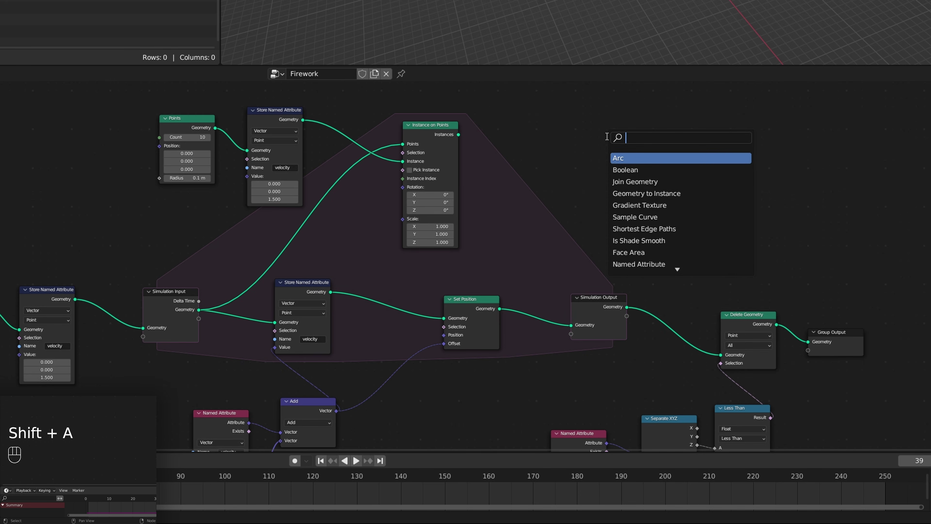
type("join")
key("Return")
left_click(257, 325)
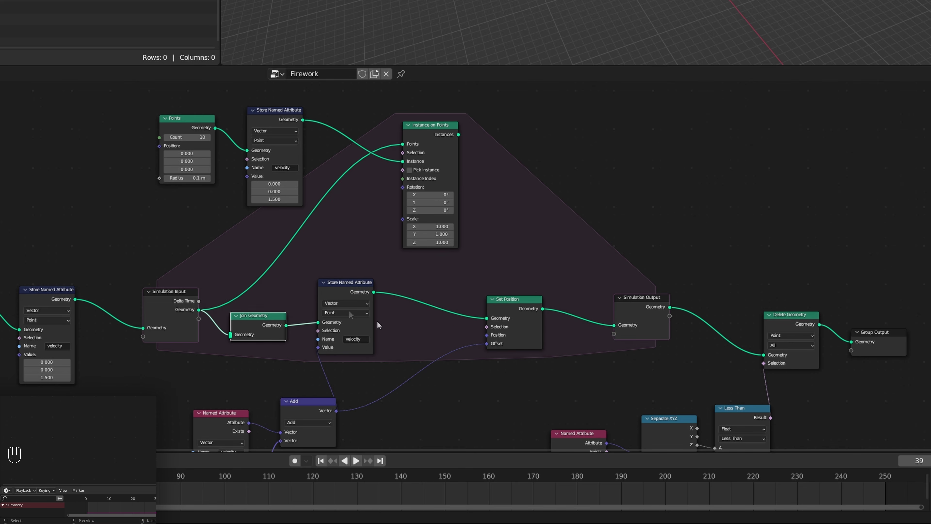
- Move the zone's Store Named Attribute and Set Position nodes toward the Simulation Output to make room after Join Geometry
left_click_drag(446, 400, 351, 328)
key("g")
left_click(440, 337)
left_click_drag(509, 380, 428, 316)
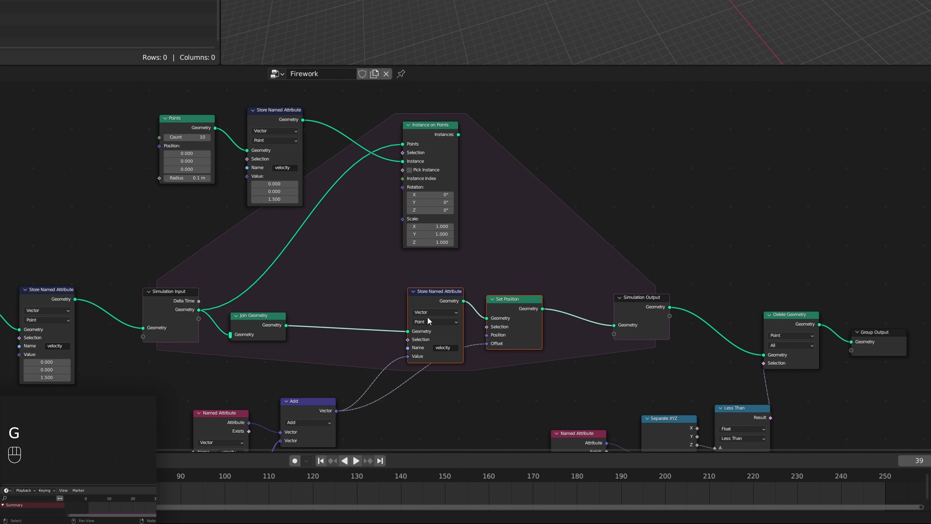
key("g")
left_click(483, 321)
- Connect the Instances output of Instance on Points to Join Geometry and move Join Geometry next to the Store Named Attribute node
left_click(477, 269)
left_click_drag(458, 135, 237, 331)
key("g")
left_click(391, 332)
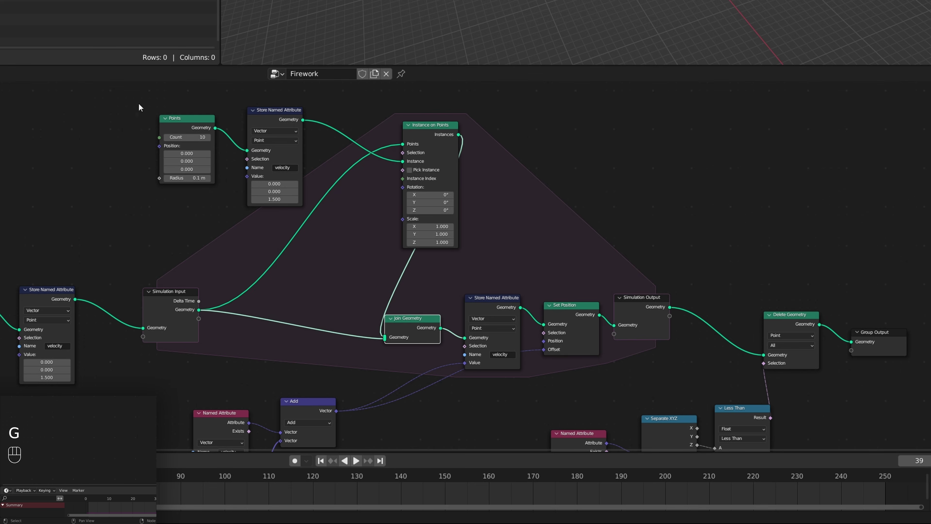
- Shift the copied Points, Store Named Attribute and Instance on Points nodes up and to the left
left_click_drag(131, 110, 469, 209)
key("g")
left_click(360, 186)
left_click(360, 186)
- Return the timeline to the first frame to check the simulation's points in the spreadsheet
key("shift+Left")
key("shift+Left")
key("alt+Right")
key("alt+Right")
key("alt+Right")
key("alt+Right")
key("alt+Right")
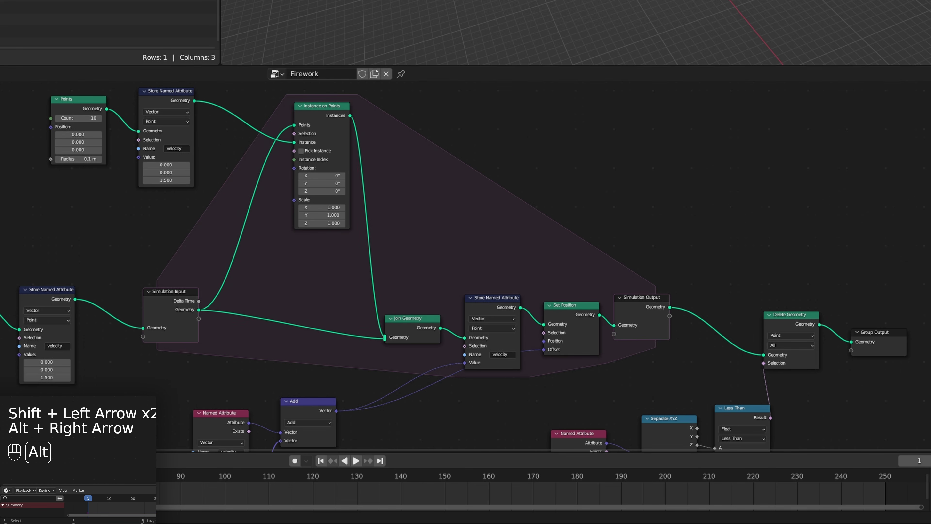
- Insert a Realize Instances node between Instance on Points and Join Geometry
key("shift+a")
type("real")
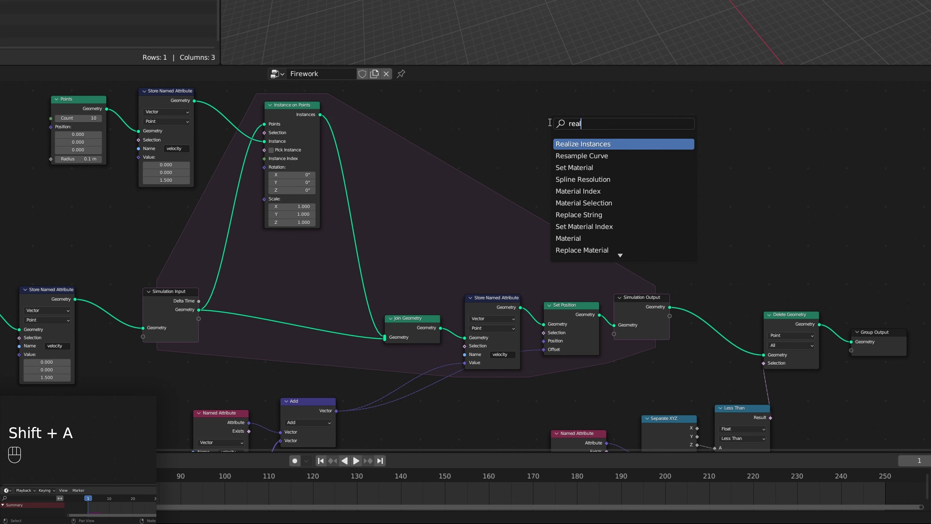
key("Return")
left_click(351, 199)
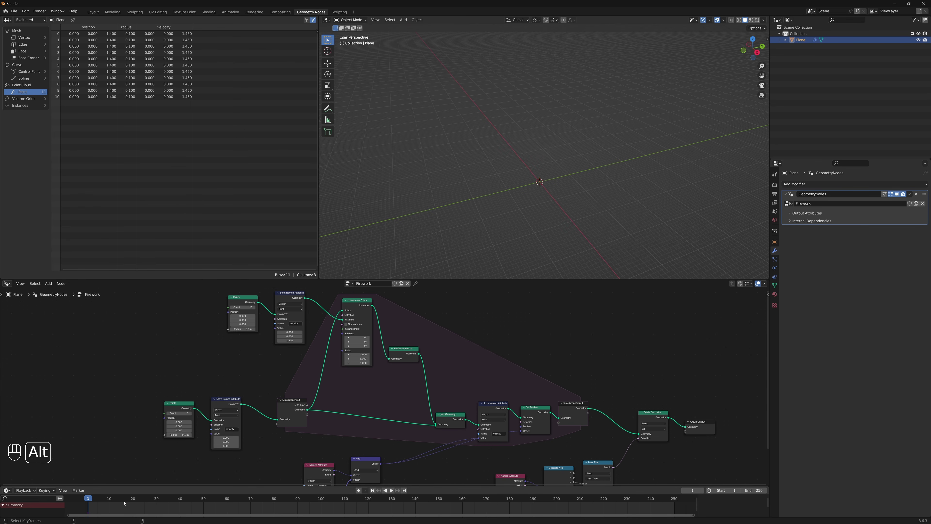
- Advance the animation frame by frame to frame 5 and examine how the point rows grow in the spreadsheet
scroll(134, 502, "down", 1, "alt")
scroll(134, 502, "down", 1, "alt")
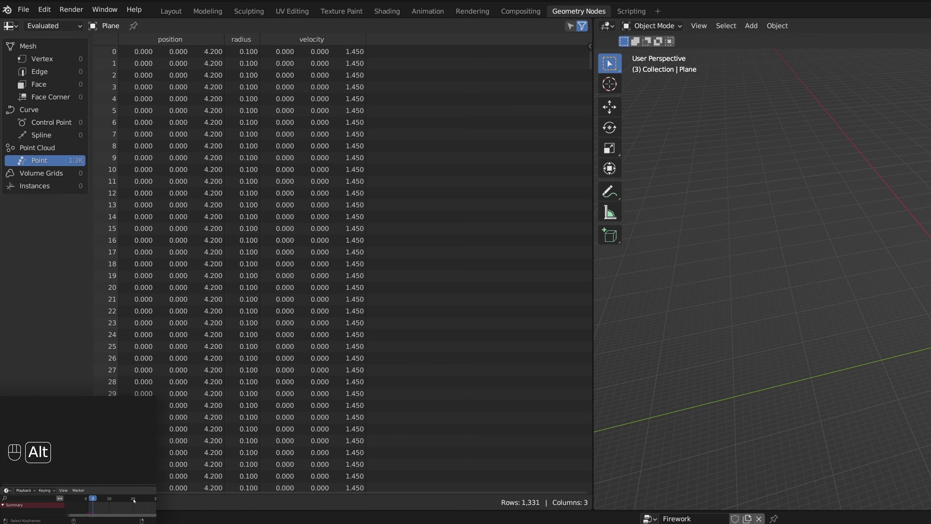
scroll(134, 501, "down", 1, "alt")
scroll(134, 501, "down", 1, "alt")
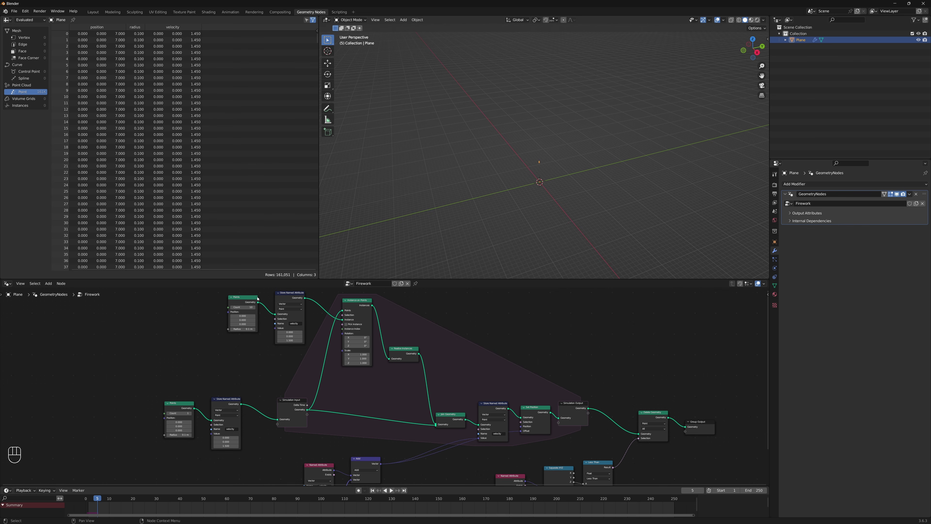
left_click_drag(154, 391, 230, 433)
left_click_drag(263, 332, 263, 333)
middle_click_drag(547, 156, 525, 187)
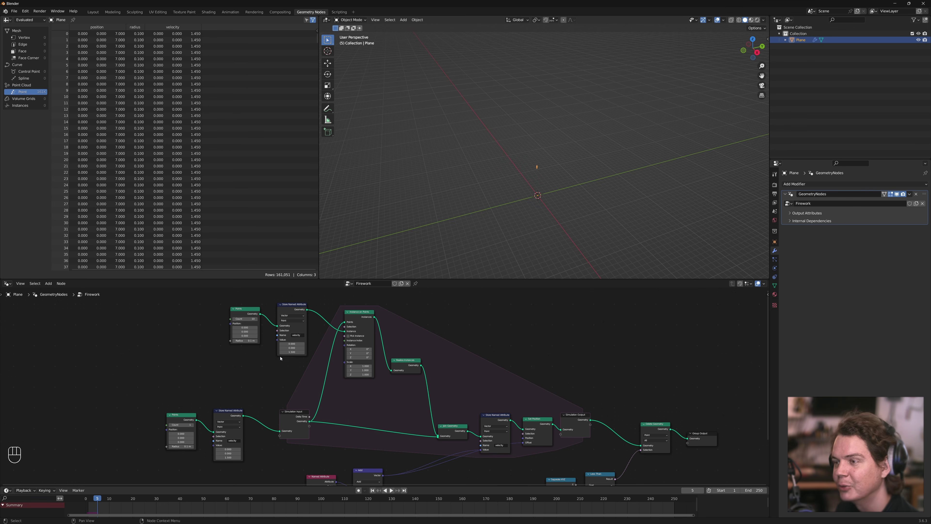
- Move the original Points and velocity Store Named Attribute nodes left to make room before the Simulation Input
middle_click_drag(228, 375, 285, 334)
left_click_drag(207, 348, 323, 435)
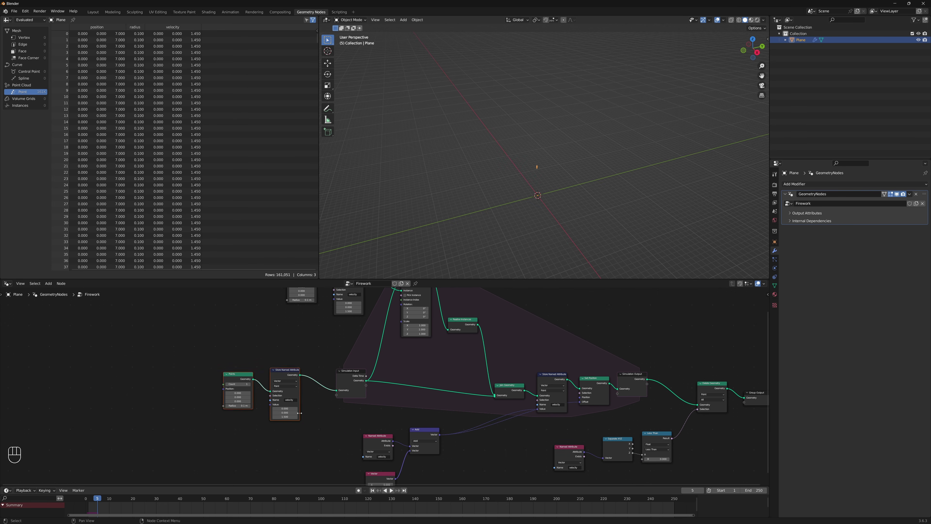
key("g")
left_click(293, 445)
left_click(293, 445)
- Duplicate the velocity Store Named Attribute node and insert the copy into the link before the Simulation Input
left_click(212, 371)
key("shift+d")
left_click(264, 369)
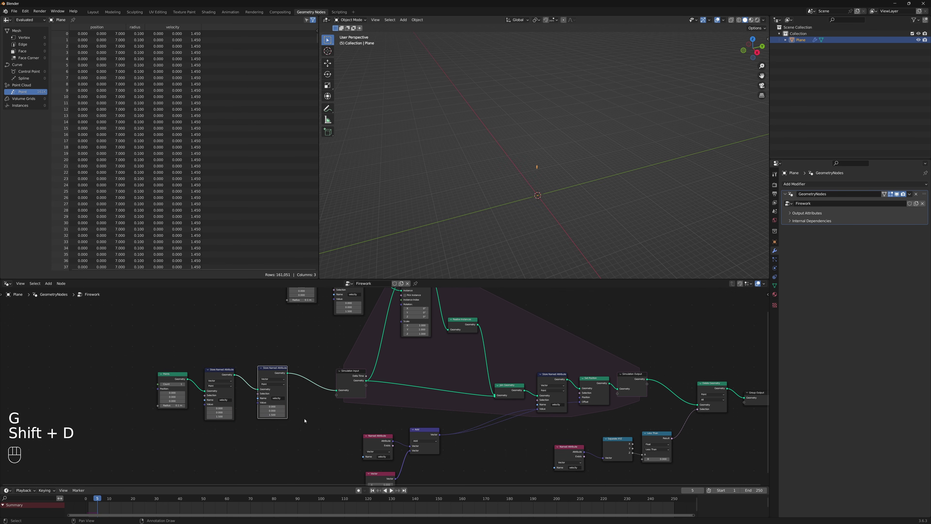
left_click(306, 420)
- Set the duplicated Store Named Attribute to store an Integer attribute named p_group with value 10
scroll(277, 402, "up", 5)
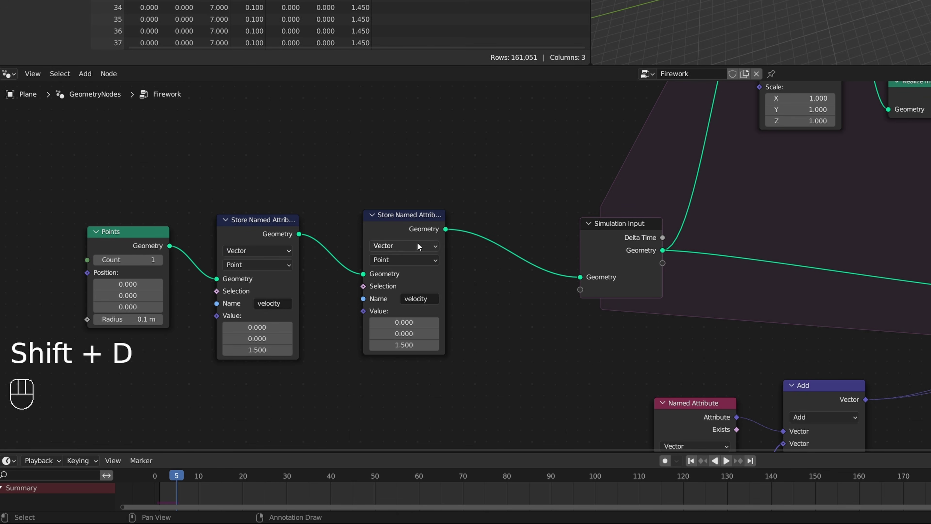
left_click(418, 245)
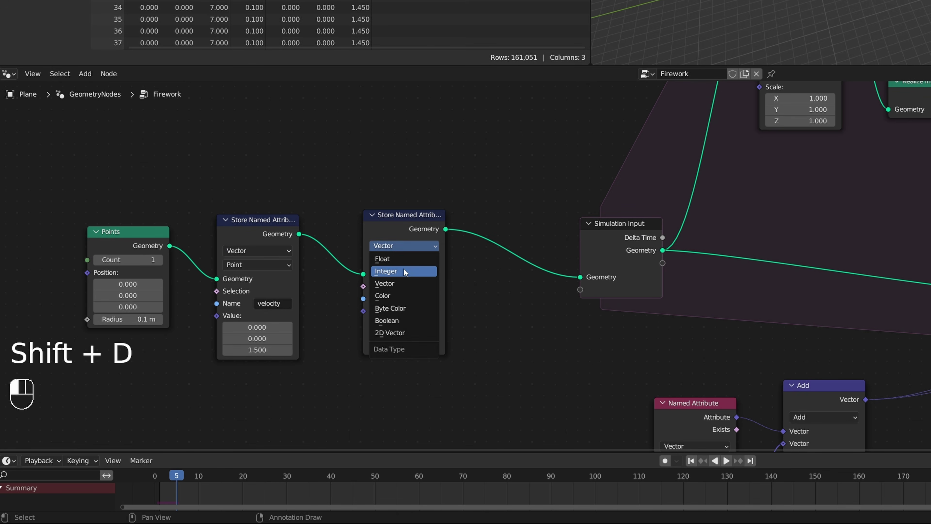
left_click(404, 268)
left_click(426, 299)
type("p_gropu")
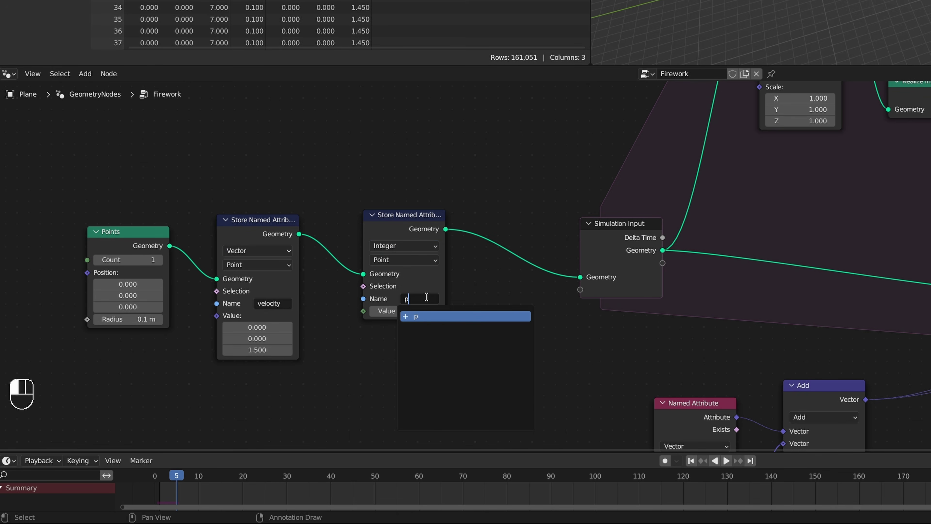
key("BackSpace")
key("BackSpace")
type("up")
key("Return")
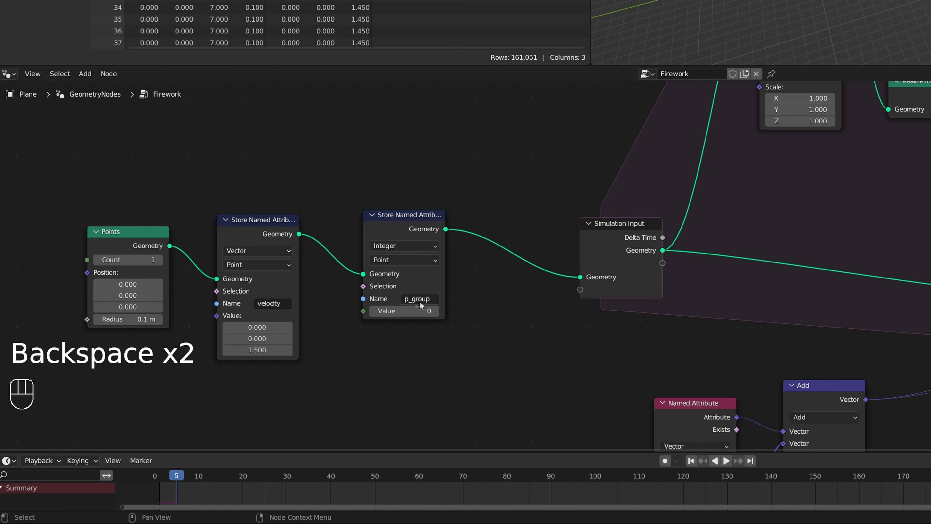
left_click(388, 310)
type("10")
key("Return")
- Duplicate the p_group node into the upper branch before the Instance input of Instance on Points and set its value to 11
scroll(484, 421, "down", 4)
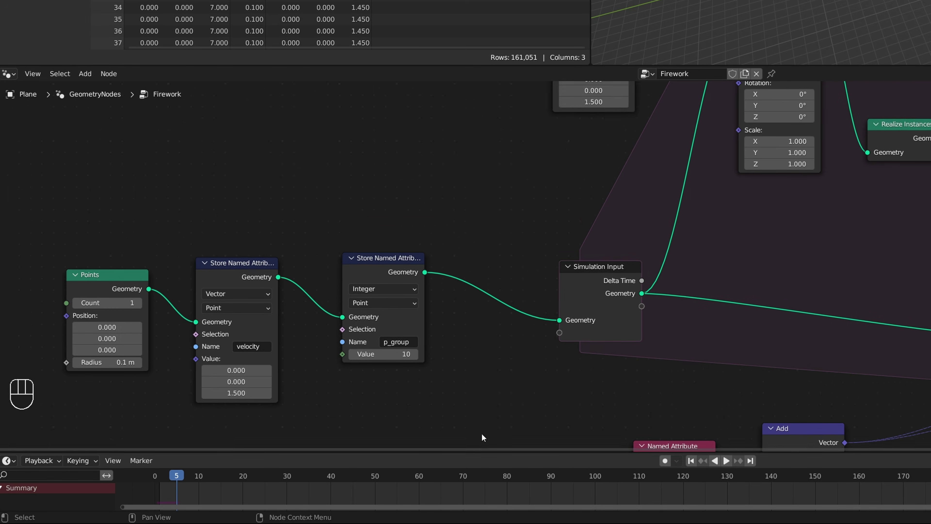
key("shift+d")
left_click(601, 98)
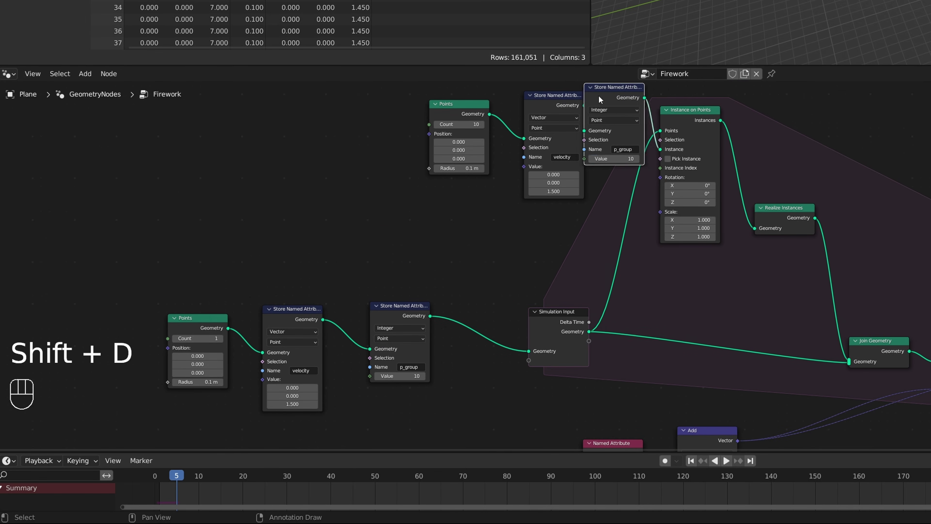
left_click(648, 159)
type("11")
key("Return")
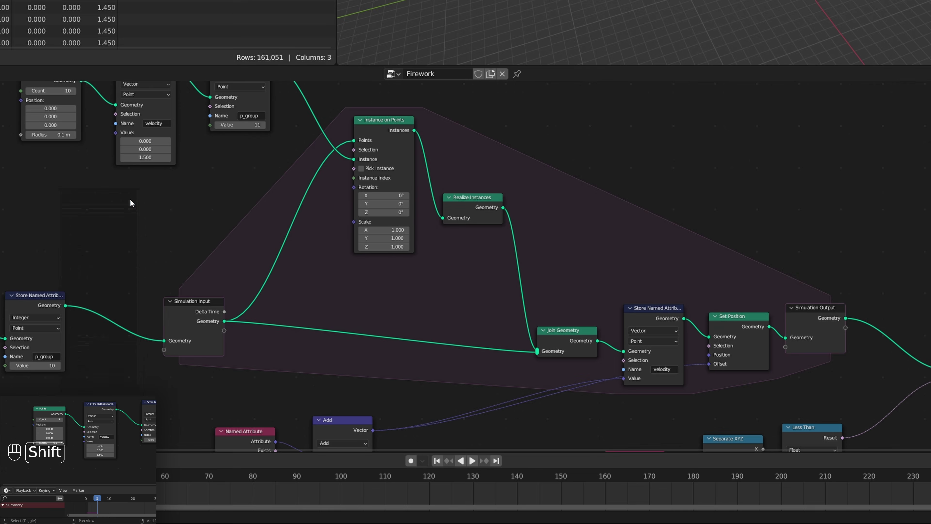
- Add an Integer Named Attribute node reading p_group and place it in the space above and left of the Simulation Input
key("shift+a")
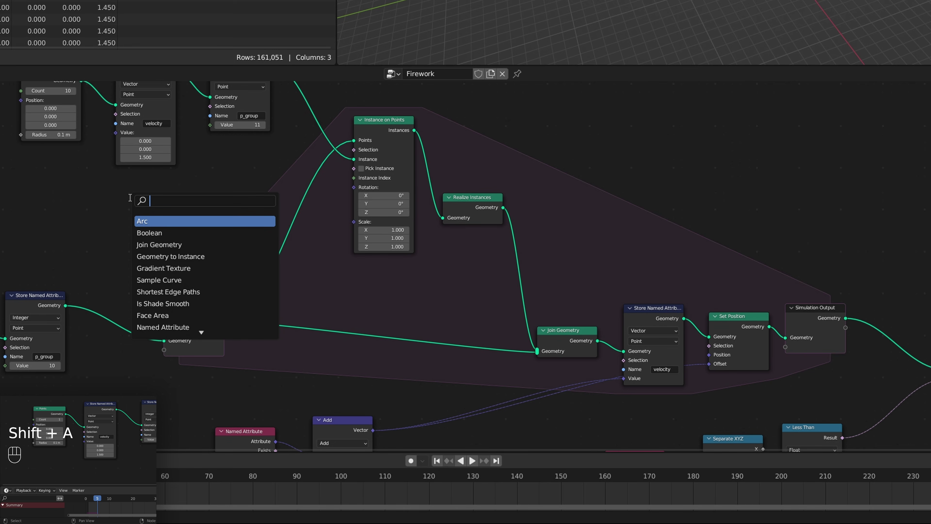
type("na")
key("Return")
left_click(130, 198)
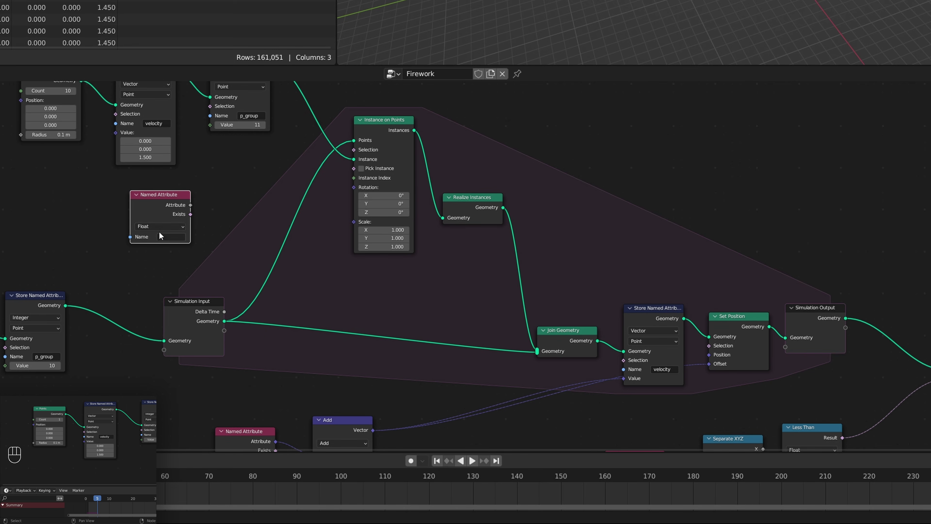
left_click(160, 227)
left_click(166, 245)
left_click(178, 237)
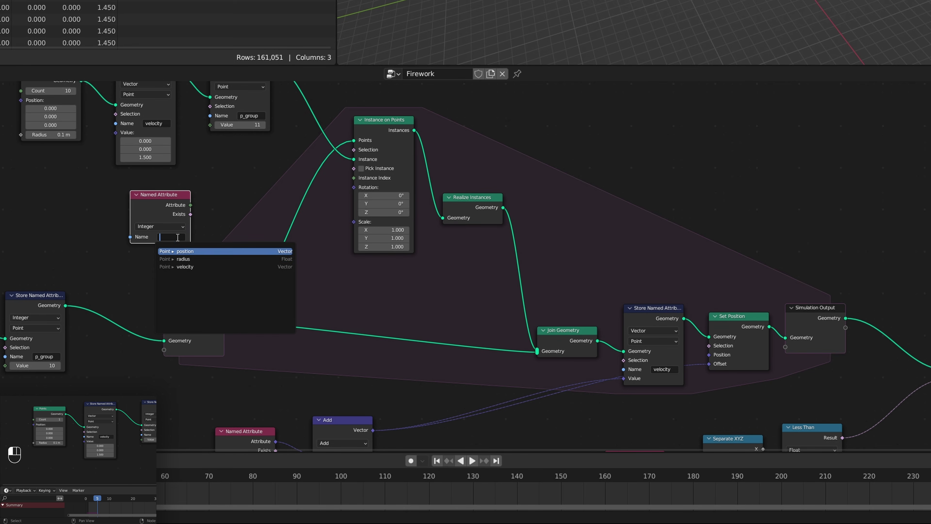
type("p_group")
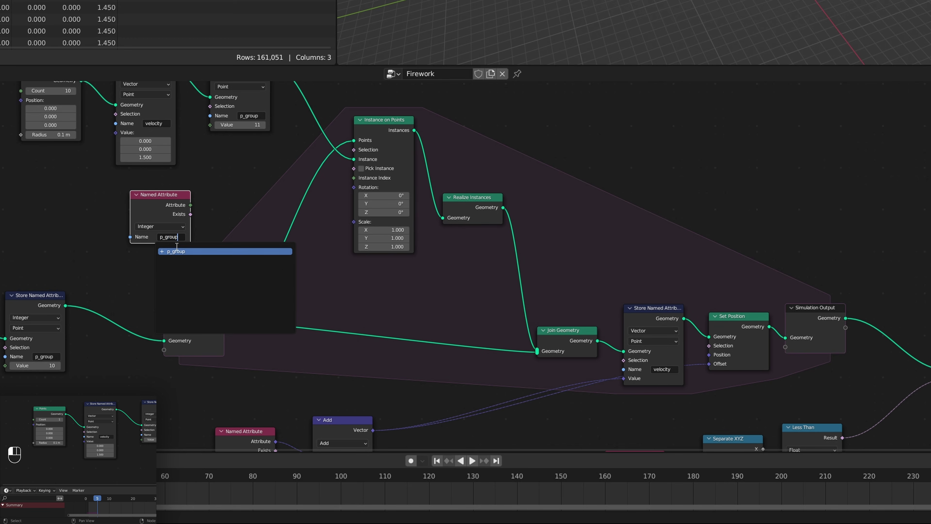
key("Return")
key("g")
left_click(103, 247)
- Add a Compare node beside the p_group Named Attribute node and set its data type to Integer
key("shift+a")
left_click(185, 203)
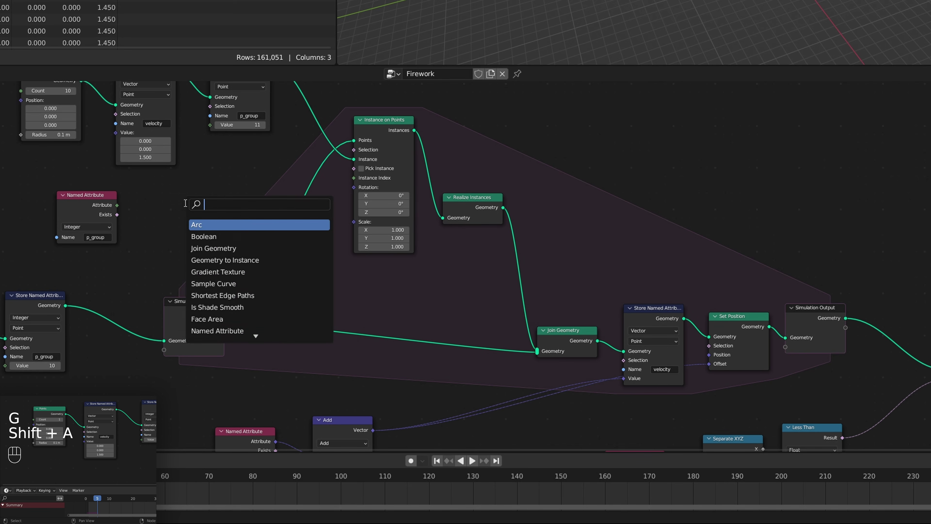
type("compa")
key("Return")
left_click(186, 203)
key("f")
key("f")
left_click(204, 221)
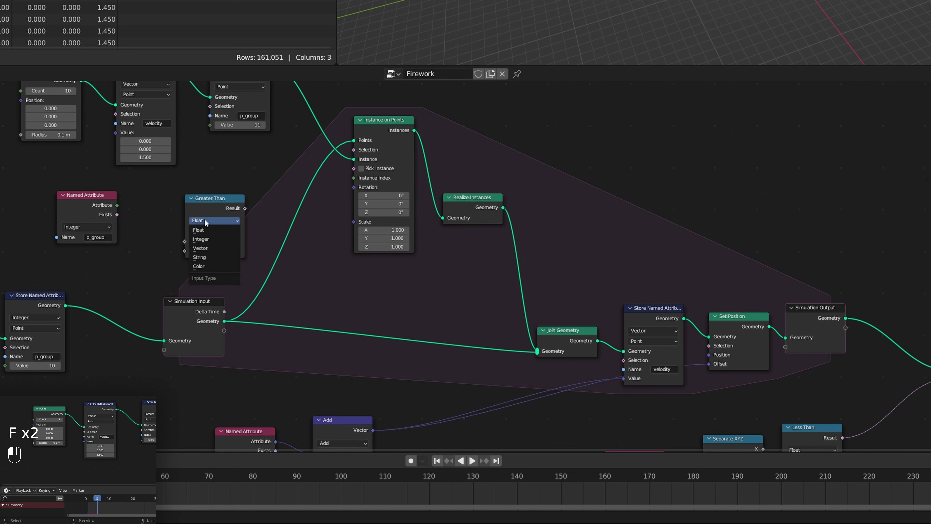
left_click(205, 239)
- Feed the p_group attribute into the Compare node's A, set B to 10, and connect the Result to the Instance on Points Selection
left_click_drag(117, 205, 185, 242)
left_click_drag(188, 211, 161, 192)
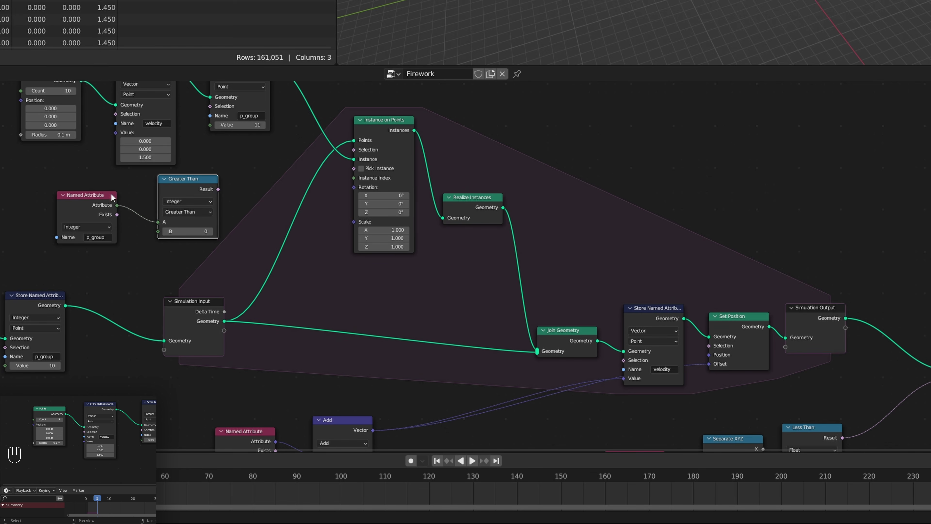
left_click(82, 209)
left_click(203, 230)
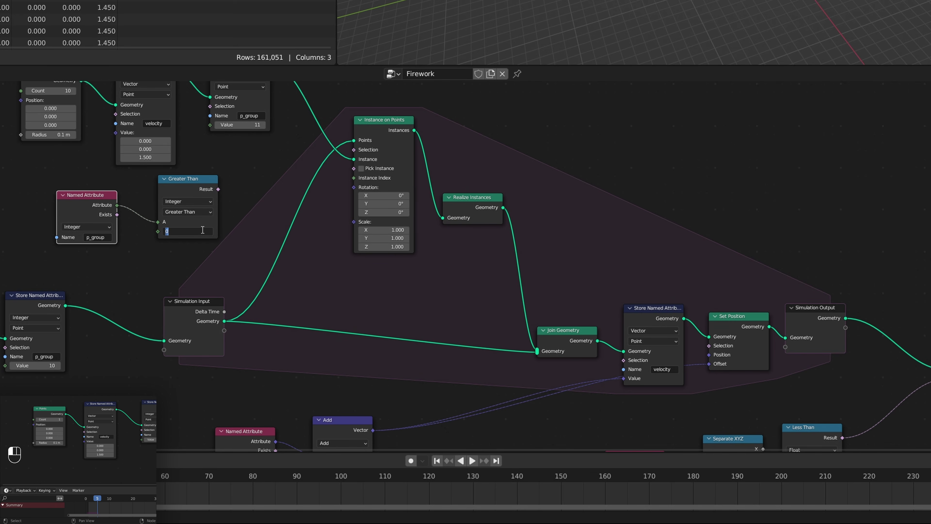
type("10")
key("Return")
left_click_drag(218, 189, 354, 149)
left_click(384, 132)
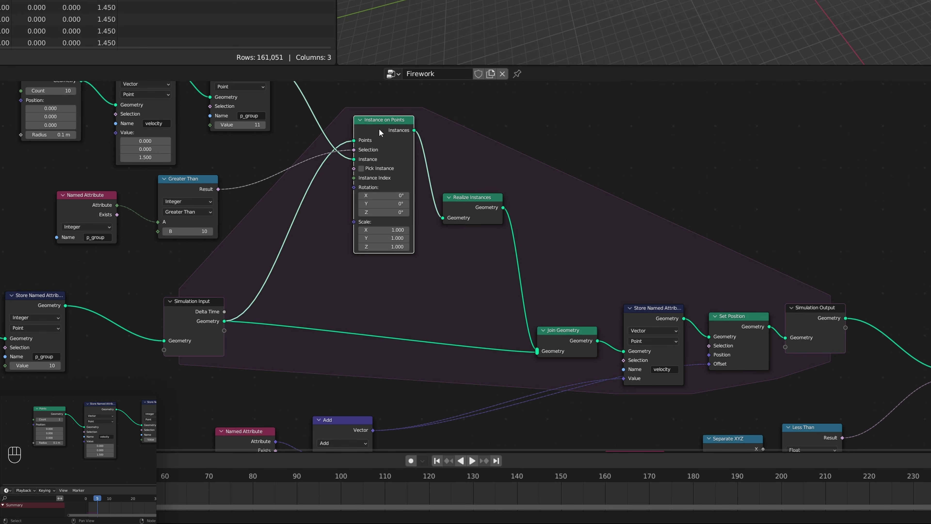
left_click(205, 313)
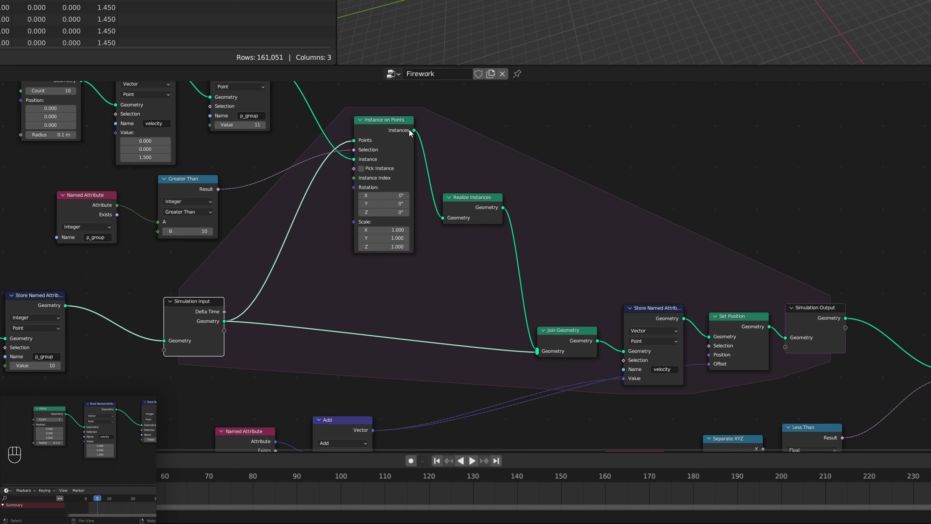
left_click(387, 135)
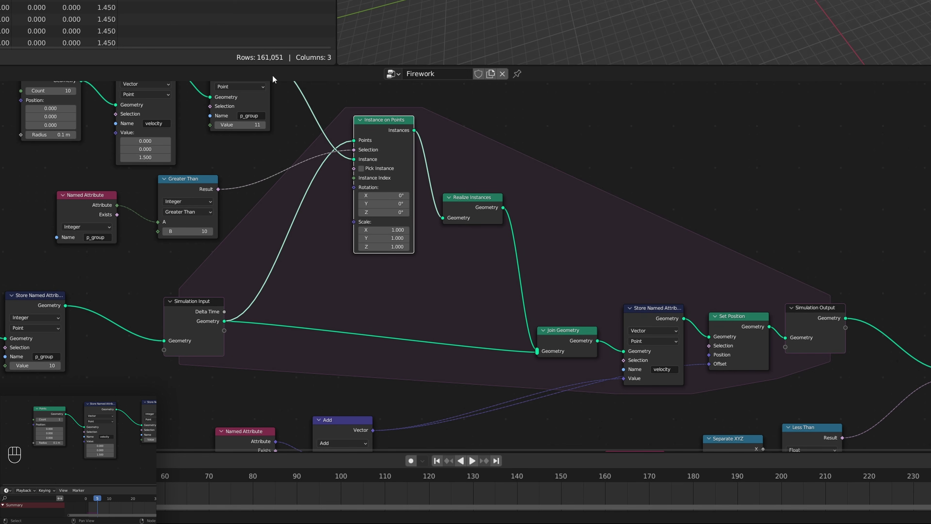
left_click_drag(88, 209, 101, 215)
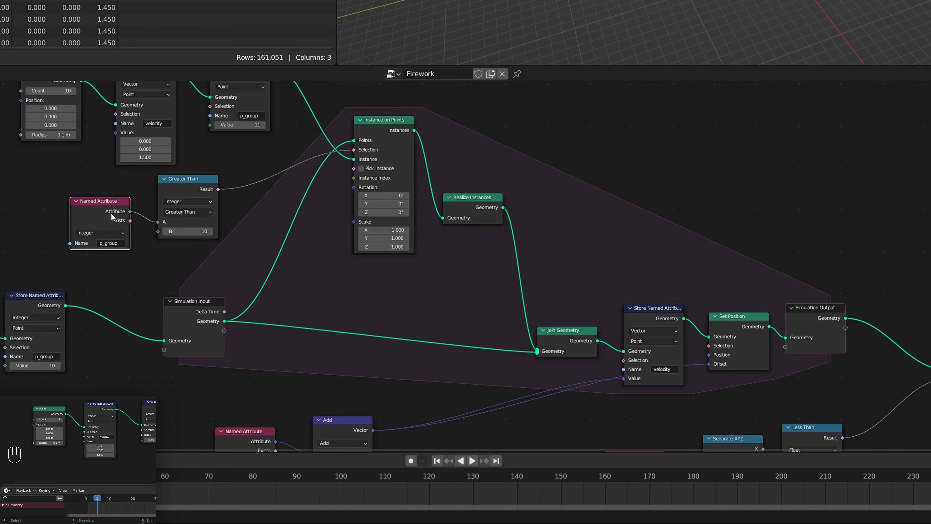
left_click(187, 176)
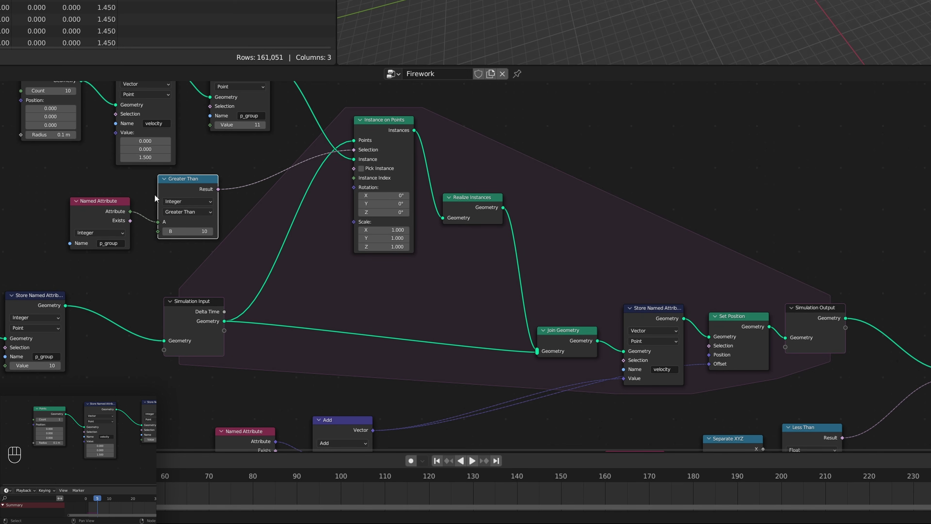
left_click(375, 132)
left_click(617, 126)
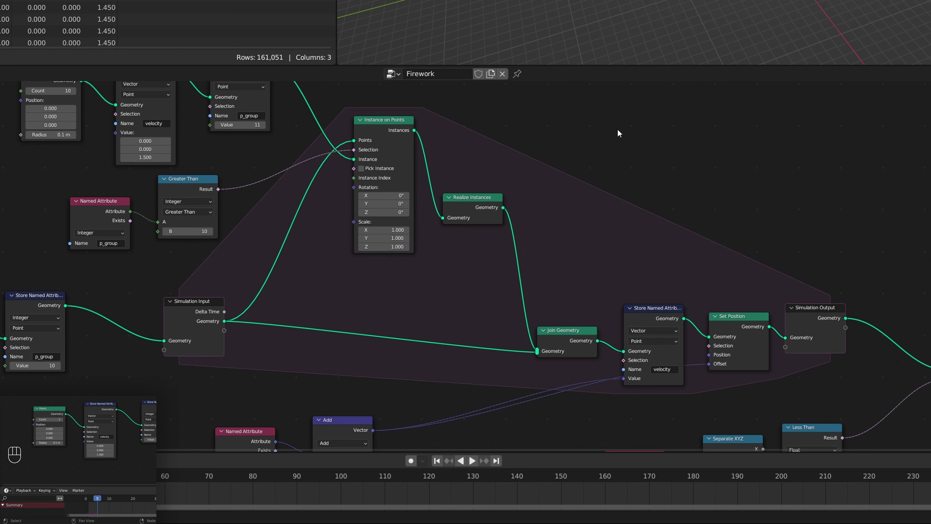
- Change the p_group comparison to Equal and replay the simulation from the first frame
key("shift+Left")
key("shift+Left")
left_click(187, 212)
left_click(197, 256)
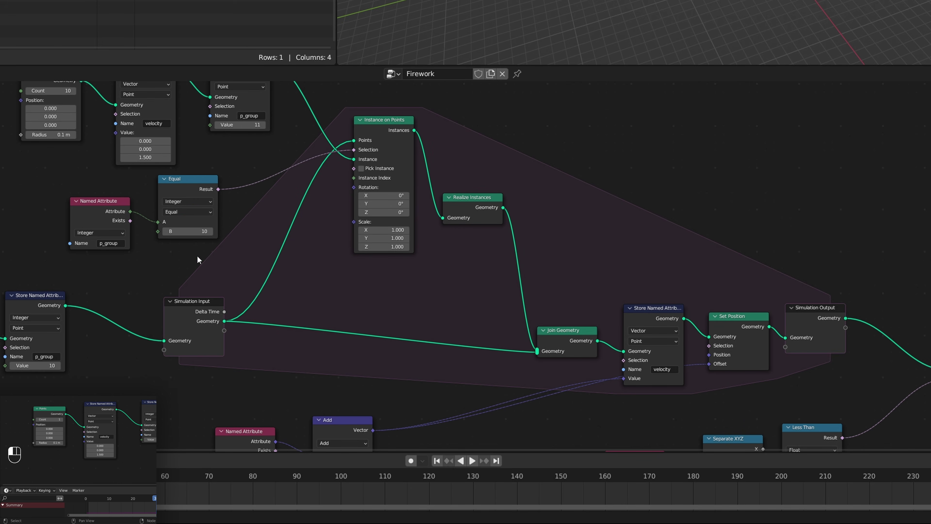
key("shift+space")
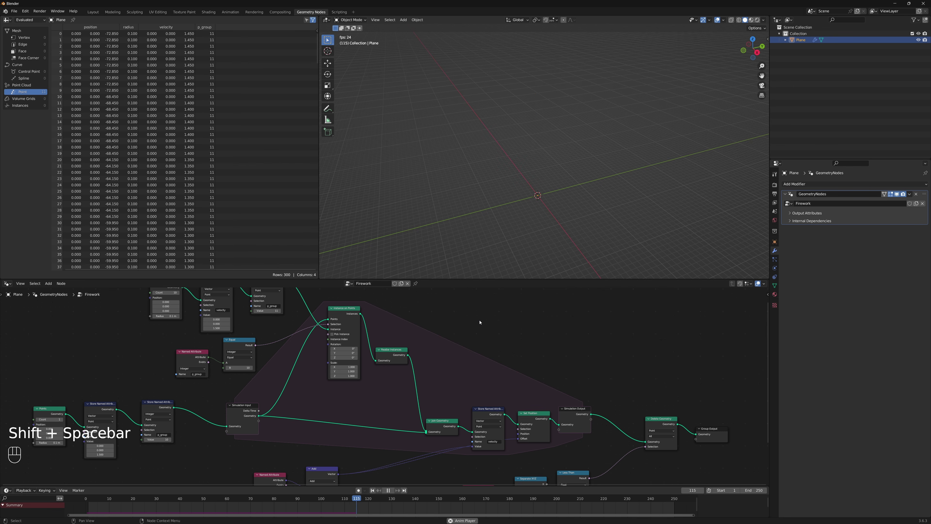
key("shift+Left")
key("shift+Left")
key("shift+space")
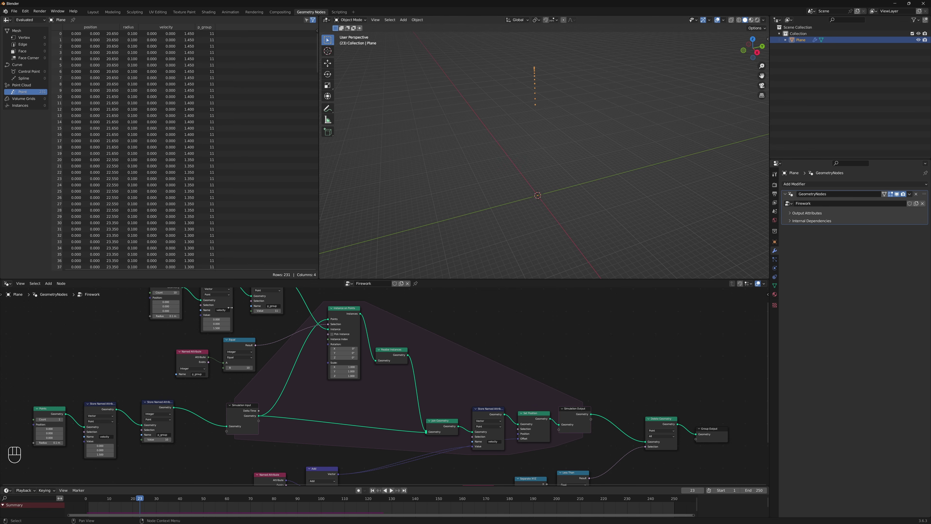
- Move the upper branch's Points, velocity and p_group nodes together further up to free space below them
middle_click_drag(155, 330, 214, 386)
left_click_drag(194, 332, 315, 338)
key("g")
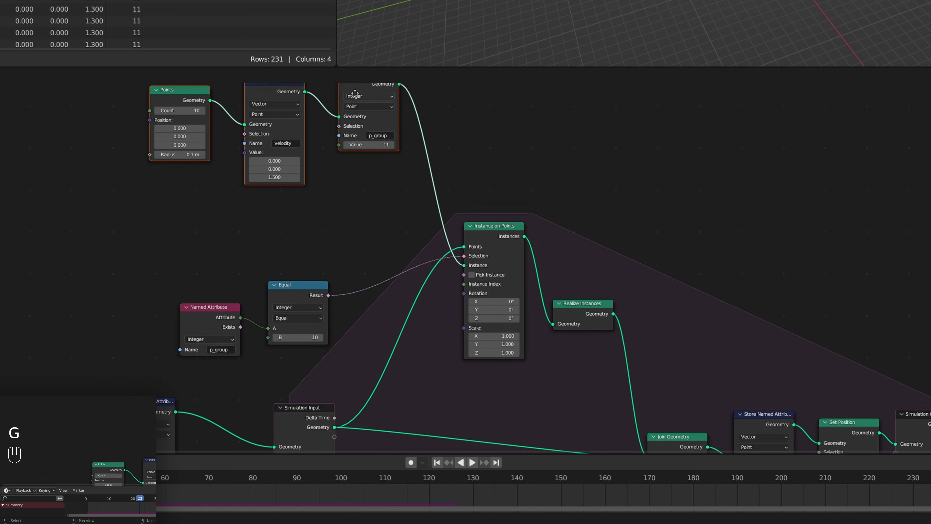
left_click(327, 292)
left_click(304, 168)
- Add a Random Value node below the upper Points node and set its data type to Vector
key("shift+a")
type("ran")
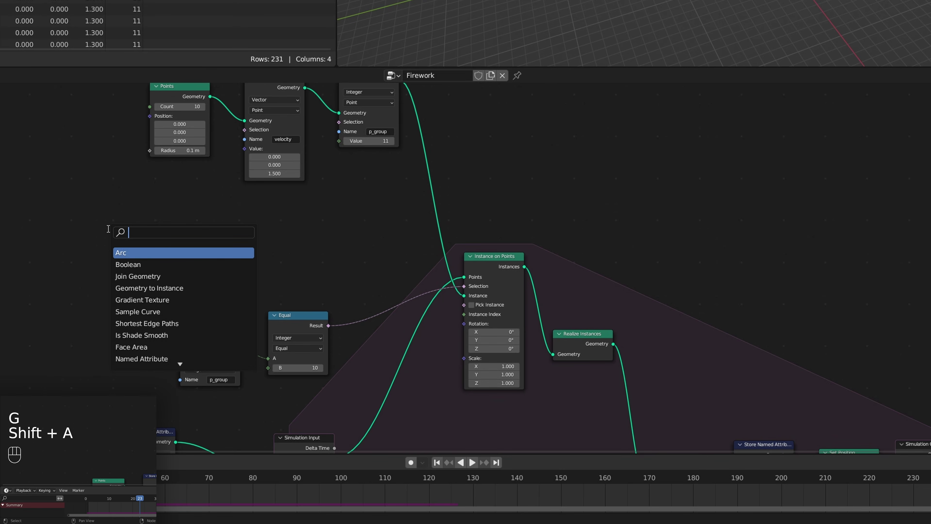
key("Down")
key("Return")
left_click(108, 230)
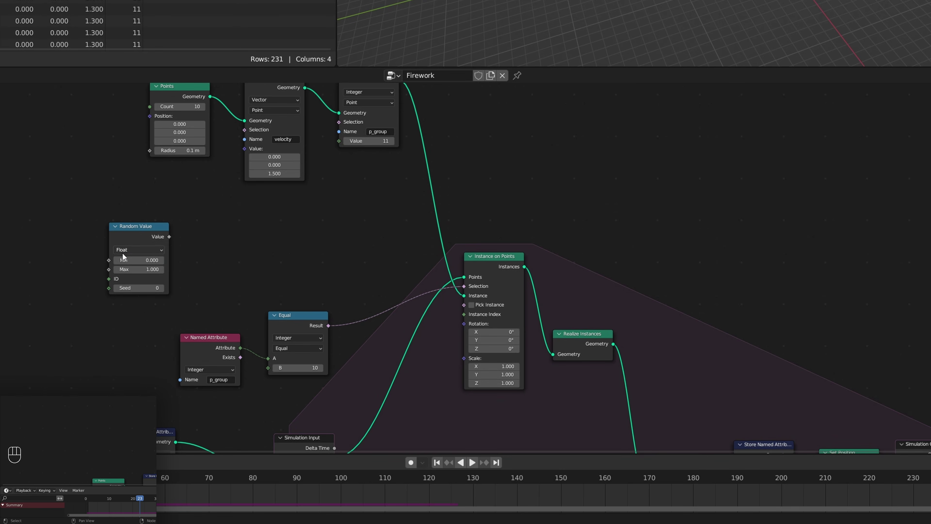
left_click(144, 251)
left_click(134, 278)
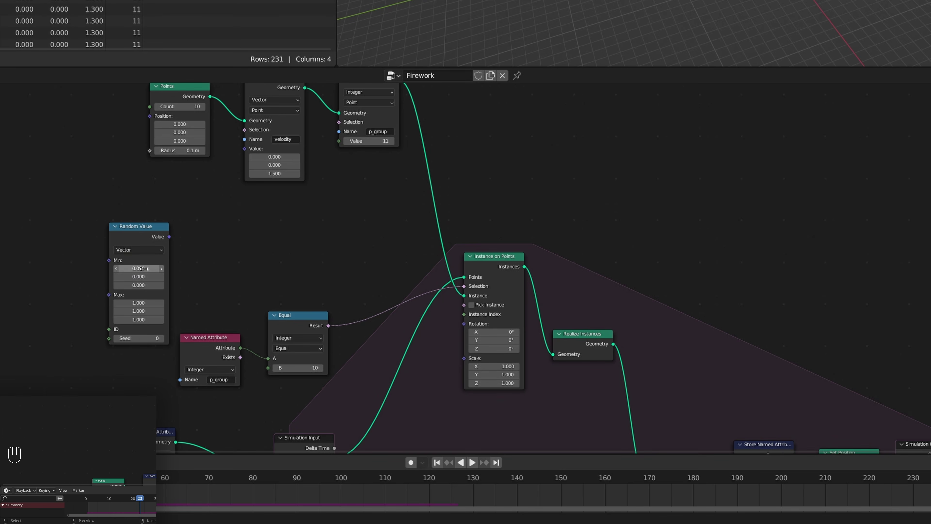
- Set the Random Value minimum to -1 on all three axes and connect its output to the upper velocity node's Value
left_click(153, 269)
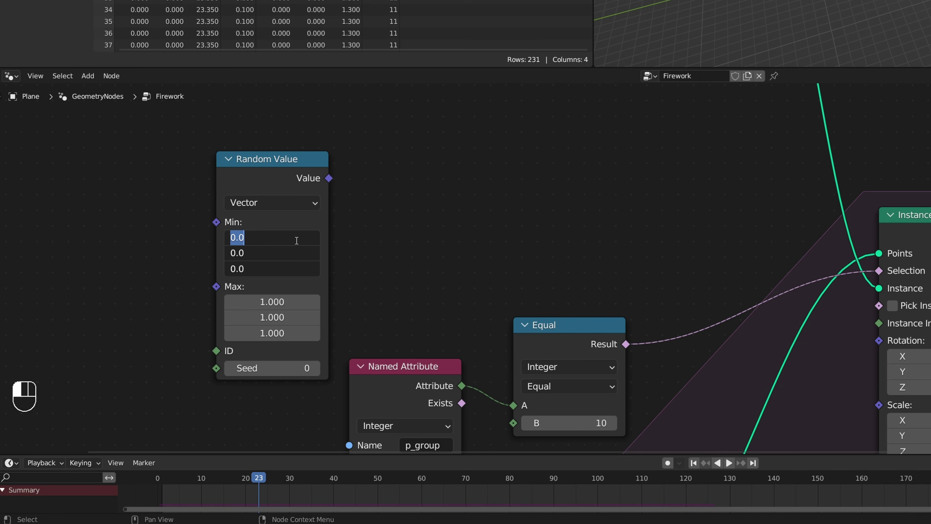
type("-1")
key("Return")
scroll(297, 210, "down", 1)
middle_click_drag(296, 210, 340, 323)
left_click_drag(368, 296, 489, 154)
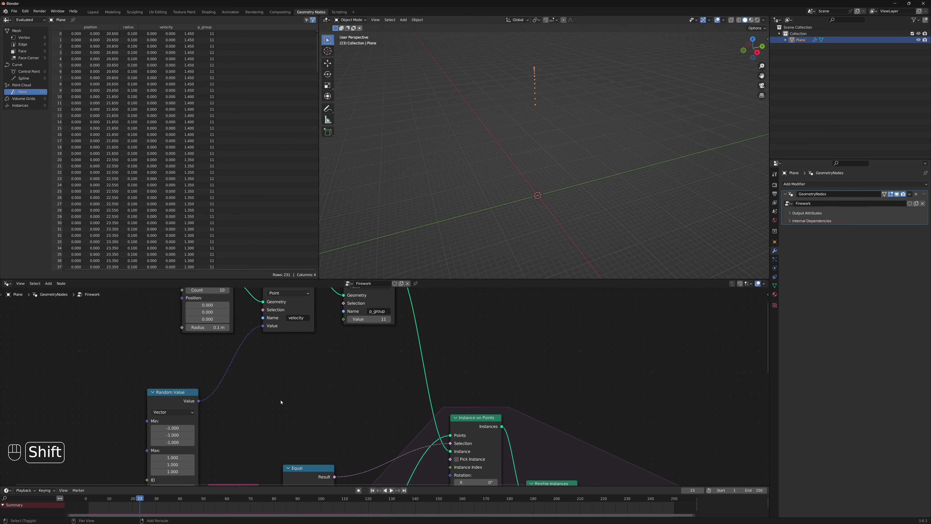
- Play the simulation from the first frame to check the random burst directions
key("shift+Left")
key("shift+space")
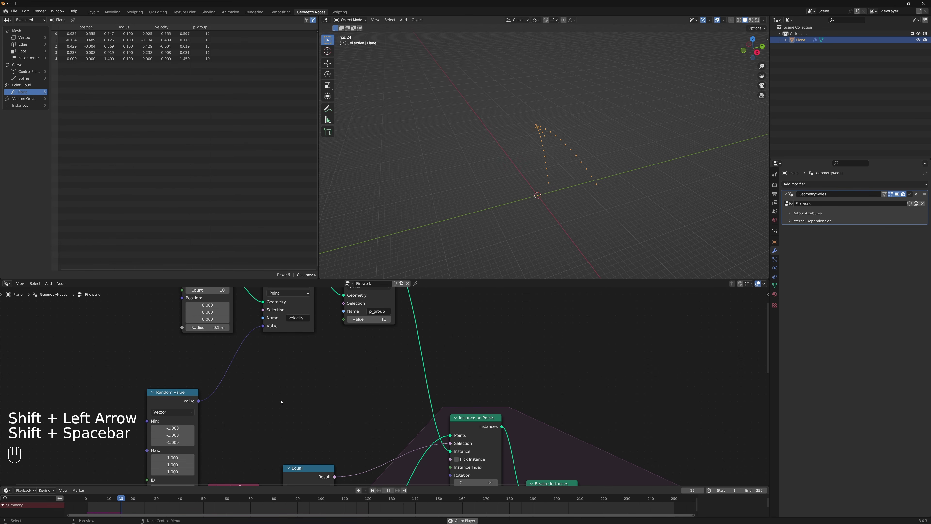
key("shift+space")
- Place the Random Value node closer to the velocity node, add a Scene Time node and connect its Frame output to the Seed
scroll(235, 385, "down", 4)
left_click_drag(182, 364, 201, 318)
middle_click_drag(272, 367, 327, 431)
left_click(339, 401)
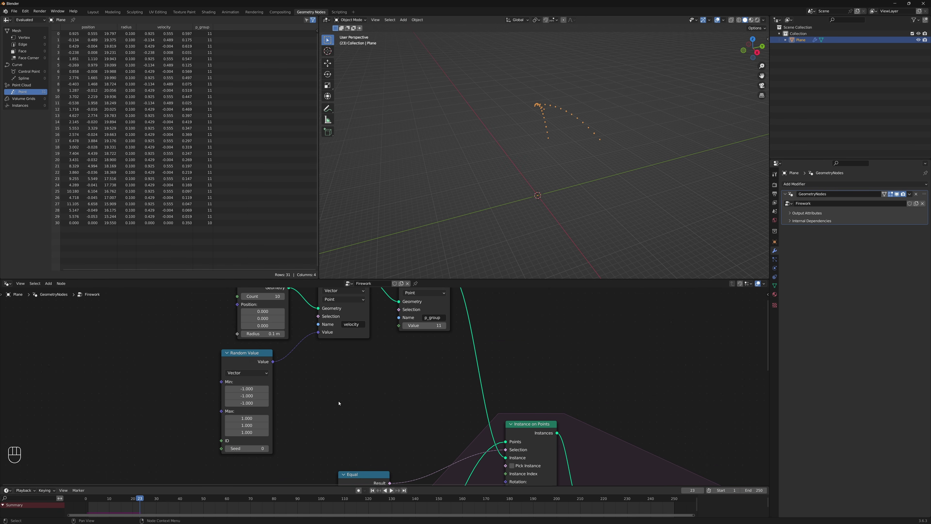
key("shift+a")
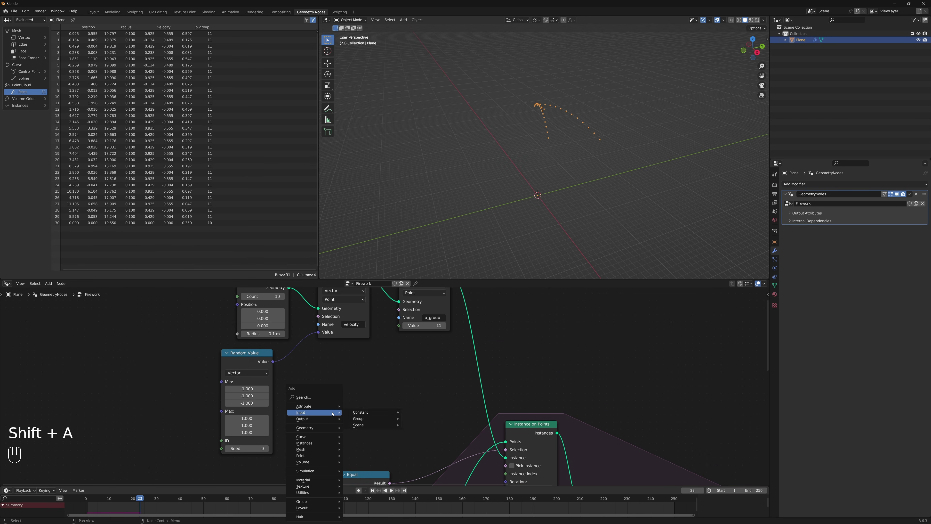
left_click(324, 392)
type("scene")
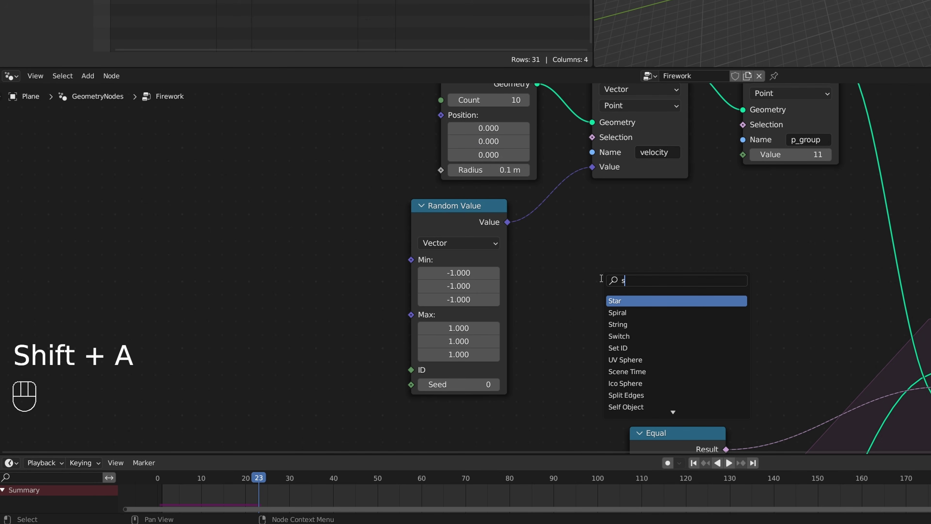
key("Return")
left_click_drag(308, 340, 408, 384)
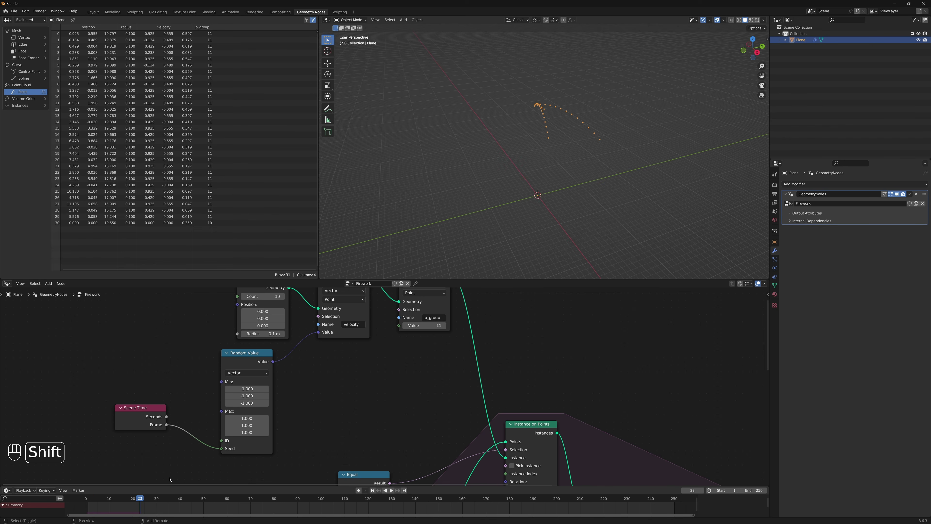
- Replay the simulation from the first frame to examine the burst spread with the frame-driven seed
key("shift+Left")
key("shift+space")
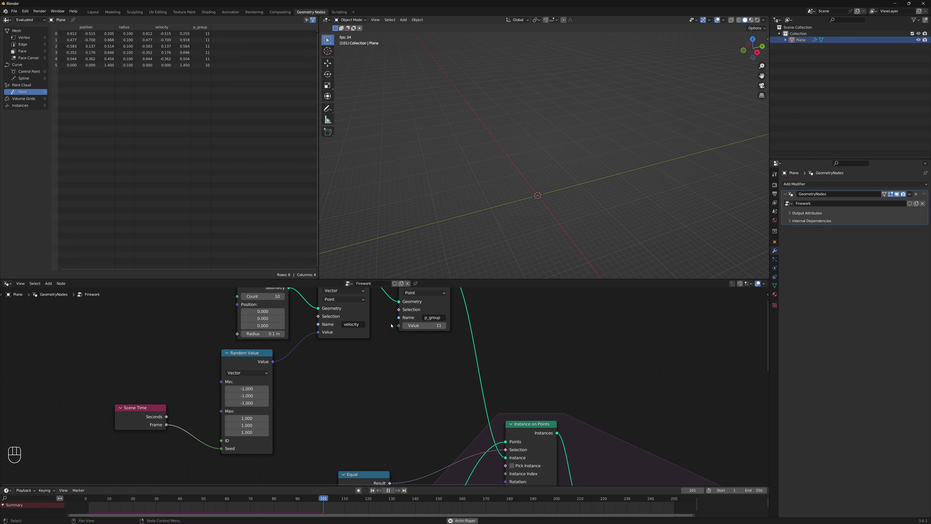
key("shift+space")
key("shift+Left")
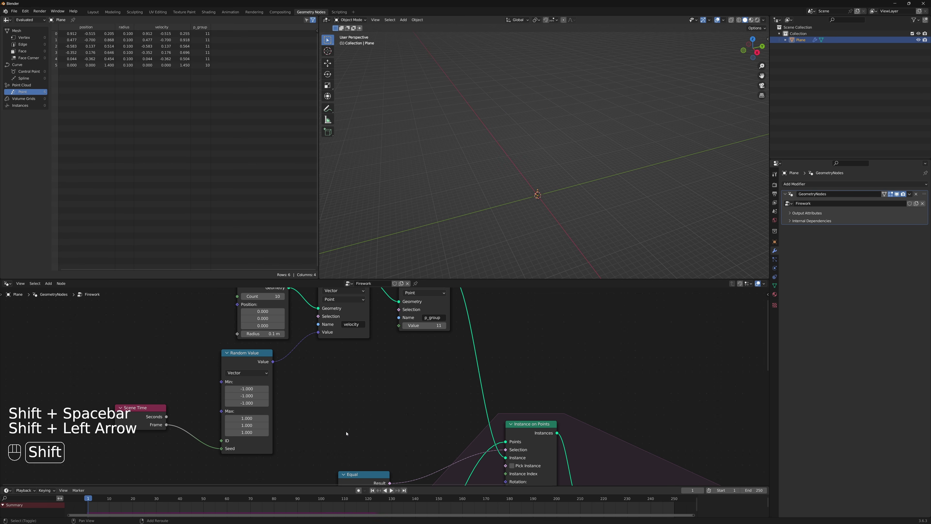
key("shift+space")
key("shift+space")
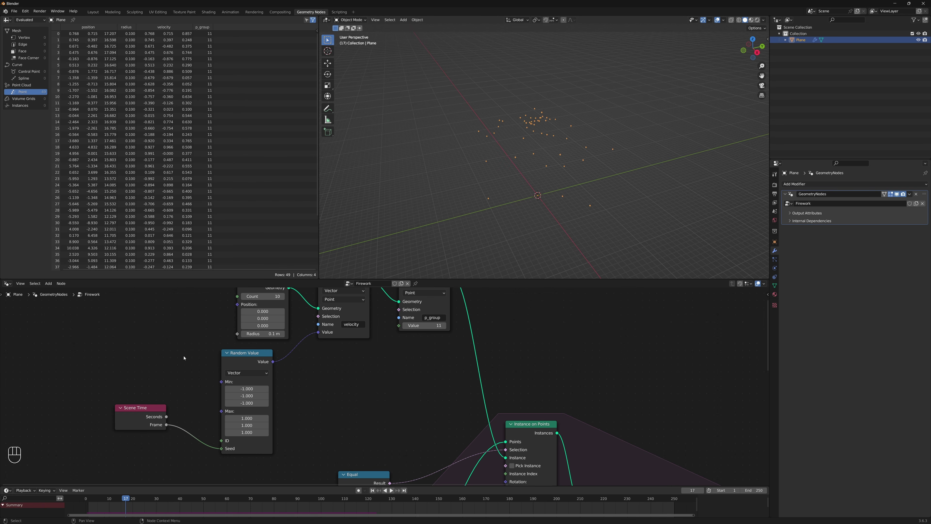
- Insert a Vector Math node set to Scale between the Random Value node and the upper velocity node's Value
left_click(270, 374)
key("g")
left_click(291, 386)
key("shift+a")
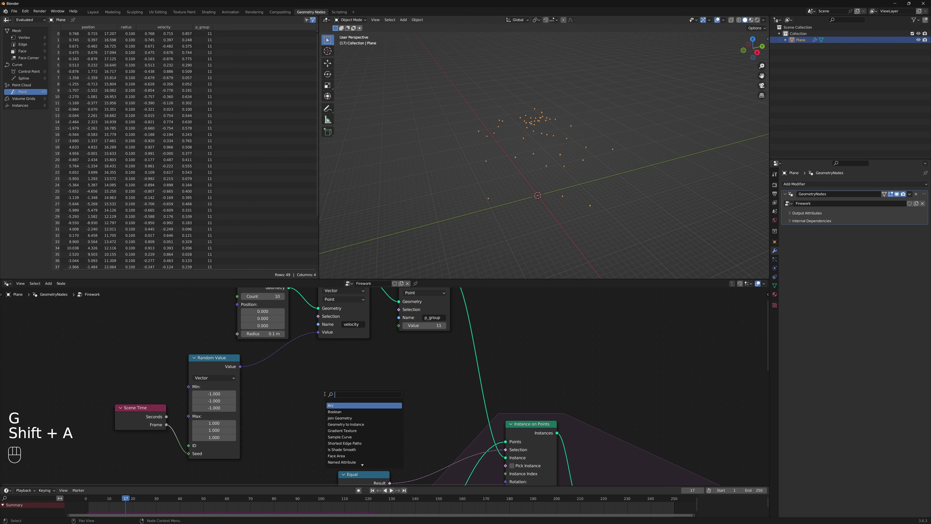
type("vector")
key("Down")
key("Return")
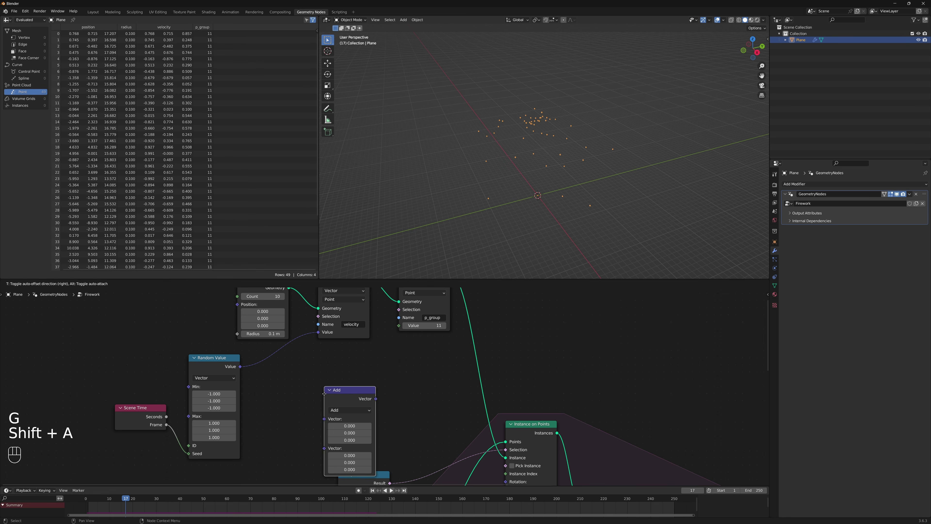
left_click(275, 357)
left_click(300, 371)
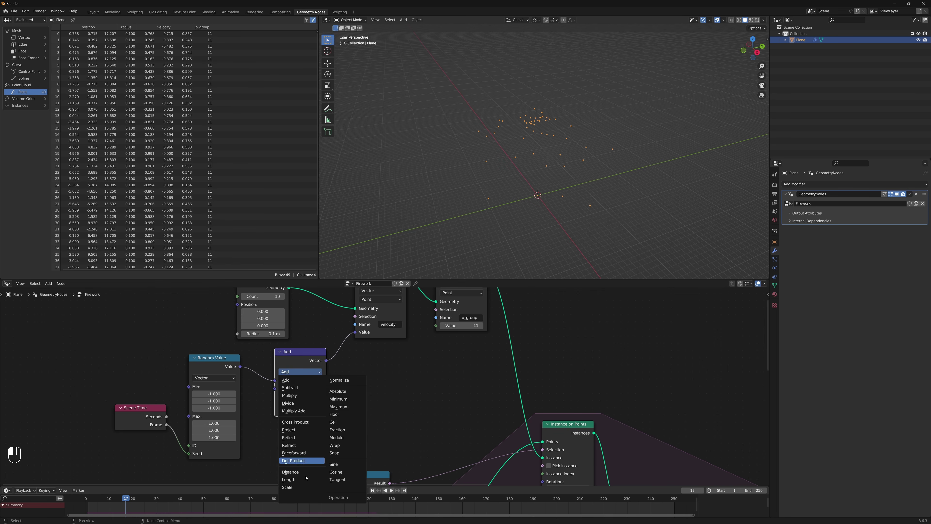
left_click(300, 487)
left_click(322, 398)
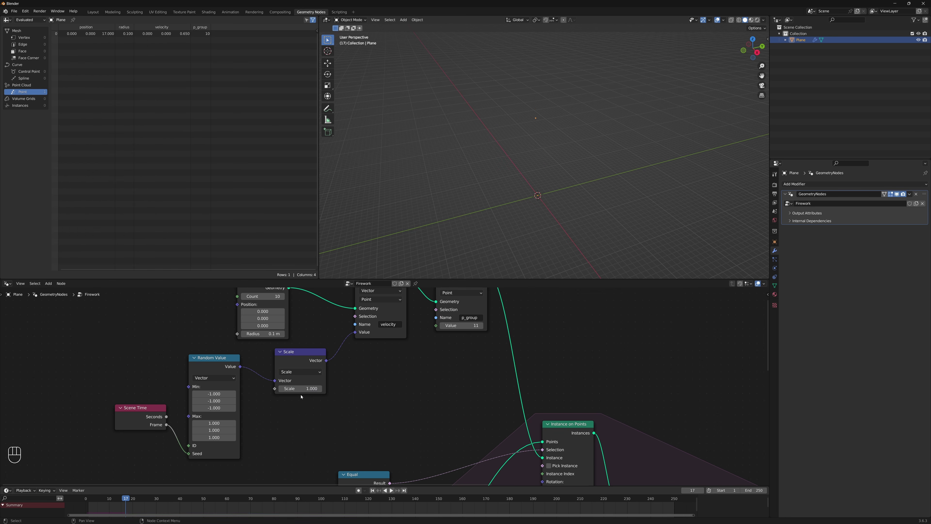
- Set the Scale node's factor to 0.2 and replay the simulation from the first frame
mouse_move(309, 388)
left_mouse_down()
mouse_move(293, 388)
mouse_move(309, 388)
left_mouse_up()
key("shift+Left")
key("shift+space")
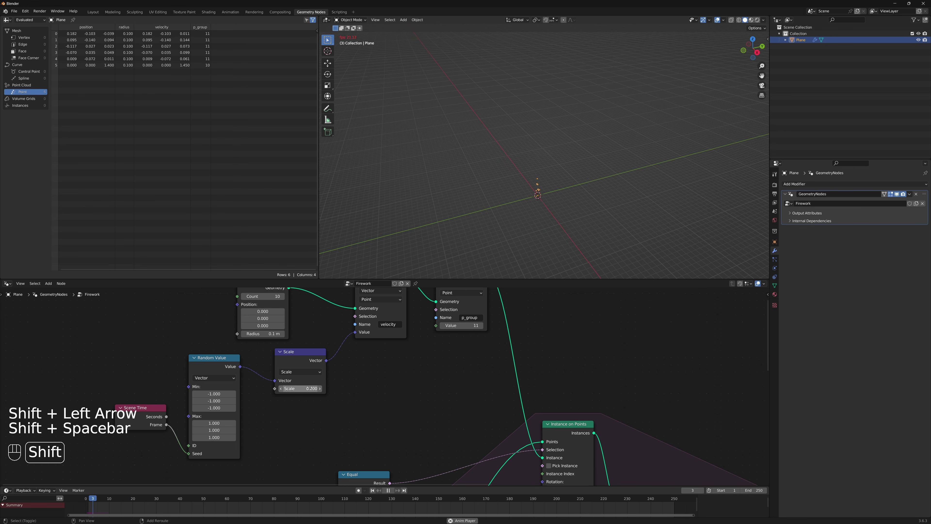
key("shift+space")
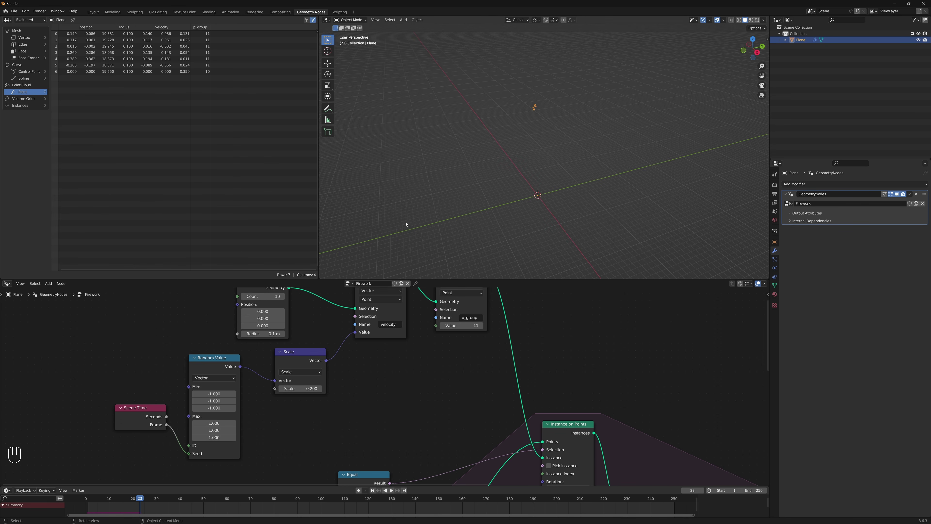
key("shift+Left")
key("shift+space")
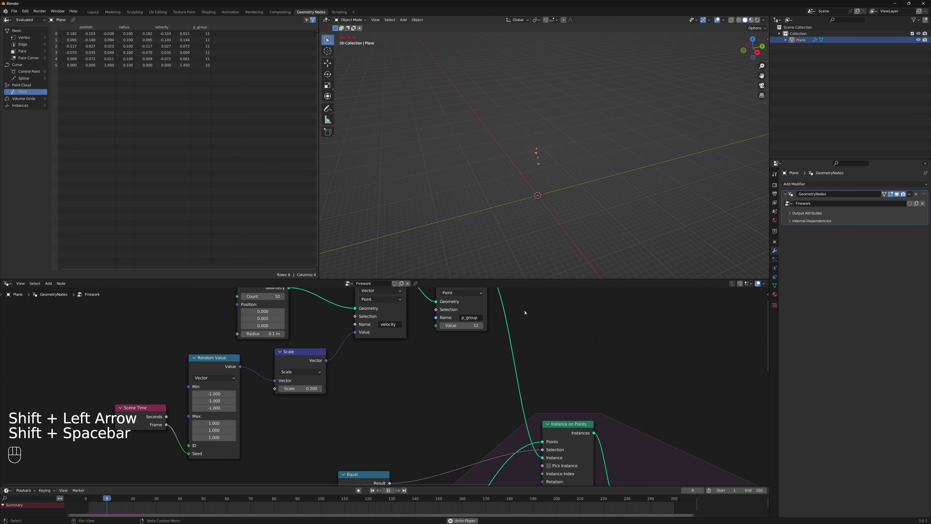
key("shift+space")
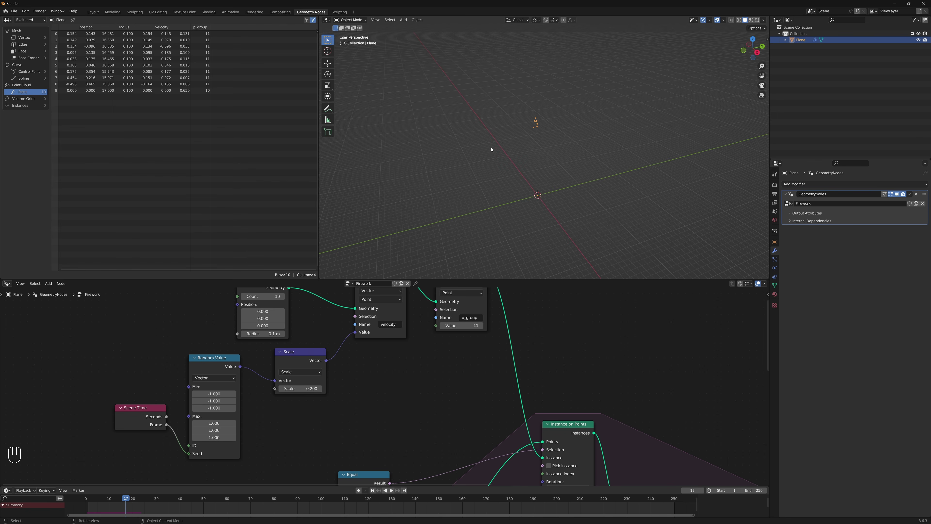
- Duplicate the velocity Named Attribute node that feeds Separate XYZ, place the copy below it and set its attribute to p_group
middle_click_drag(475, 385, 262, 291)
middle_click_drag(564, 372, 425, 302)
scroll(451, 345, "down", 4)
middle_click_drag(604, 333, 511, 293)
middle_click_drag(530, 363, 516, 322)
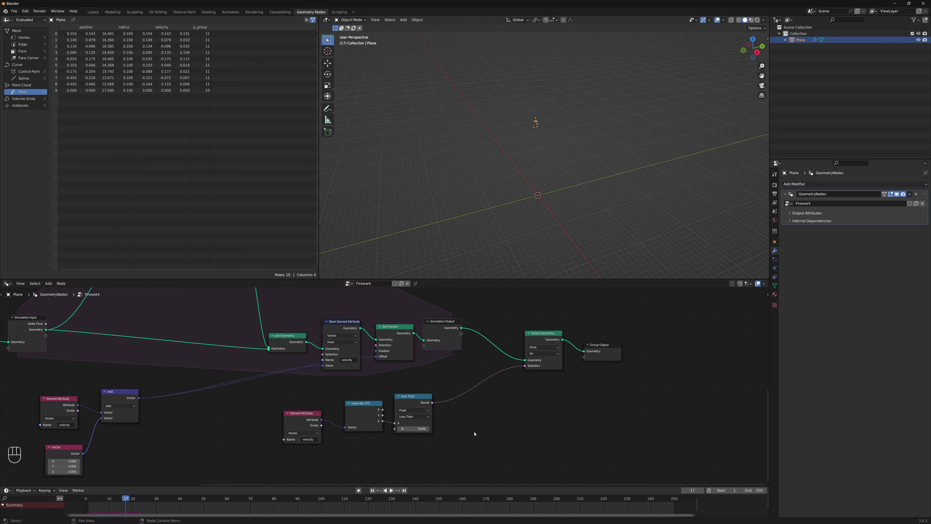
middle_click_drag(474, 434, 483, 377)
key("shift+d")
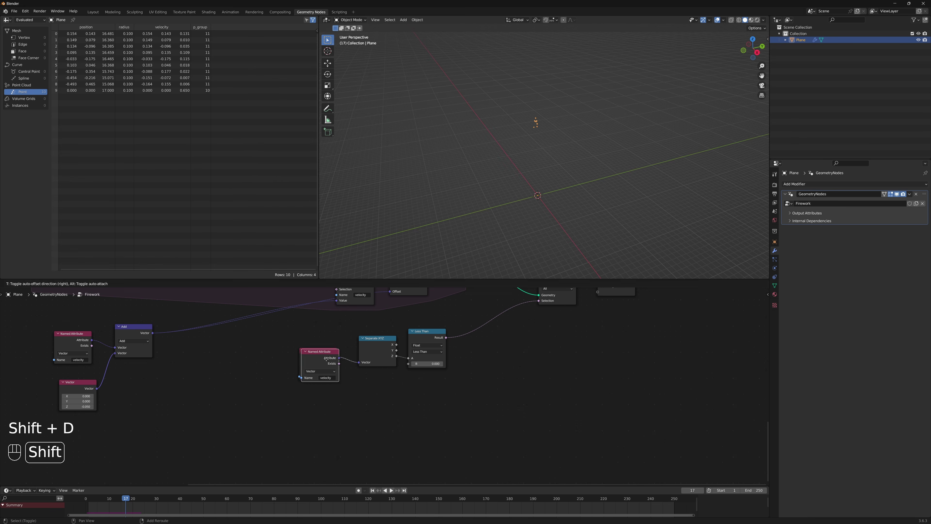
left_click(434, 436)
left_click(453, 428)
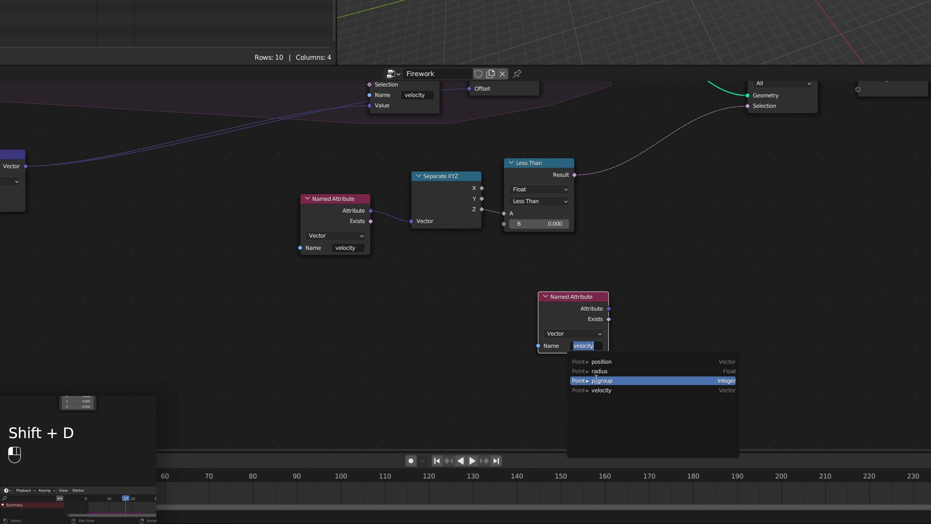
left_click(602, 380)
left_click_drag(567, 308, 515, 299)
- Duplicate the Less Than node beside the p_group attribute and set the copy to Integer and Equal
left_click(548, 181)
key("shift+d")
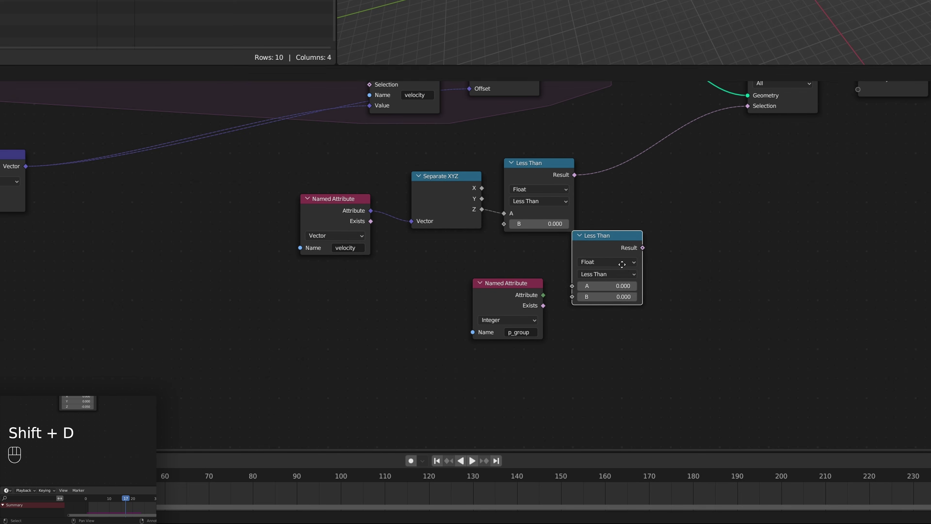
left_click(653, 330)
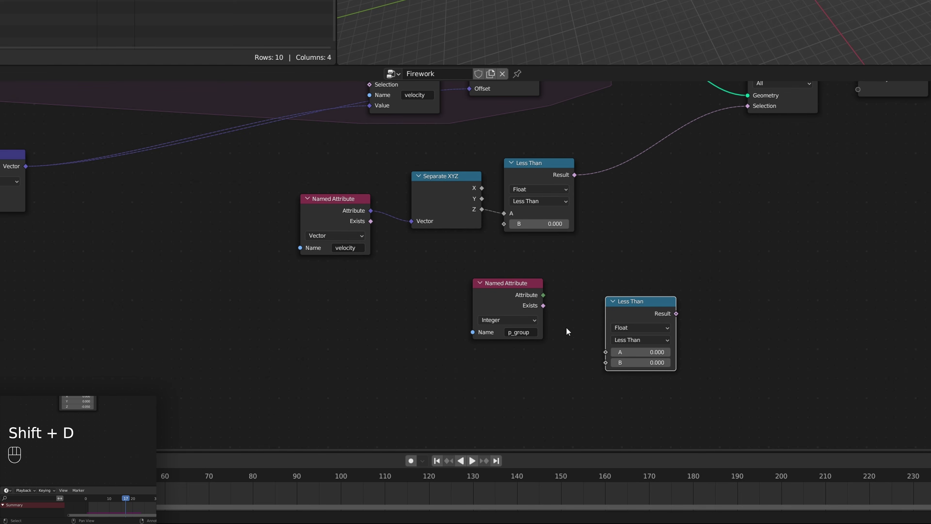
left_click(645, 332)
left_click(646, 350)
left_click(647, 340)
left_click(647, 392)
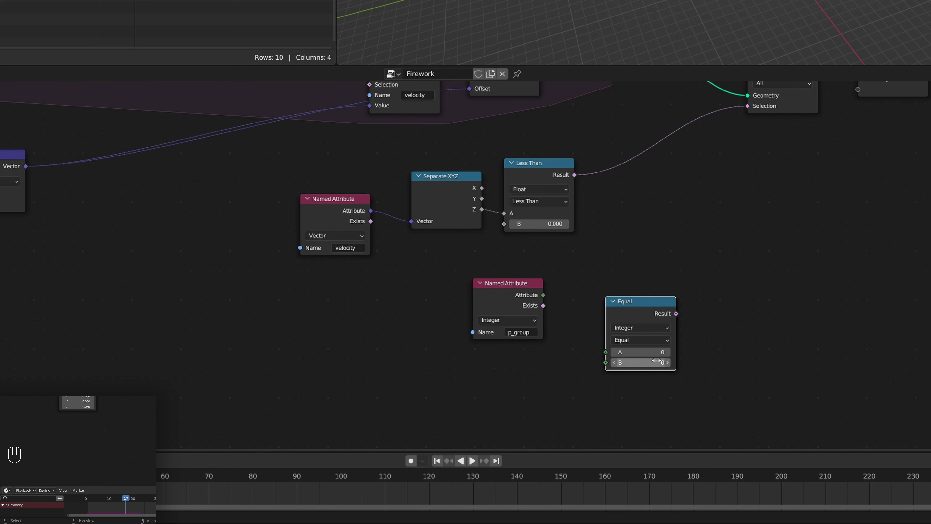
- Set the Equal node's B to 10, connect the p_group attribute to A, and place both nodes beneath the velocity comparison
left_click(656, 362)
type("10")
key("Return")
left_click_drag(544, 296, 606, 352)
left_click_drag(639, 299, 620, 263)
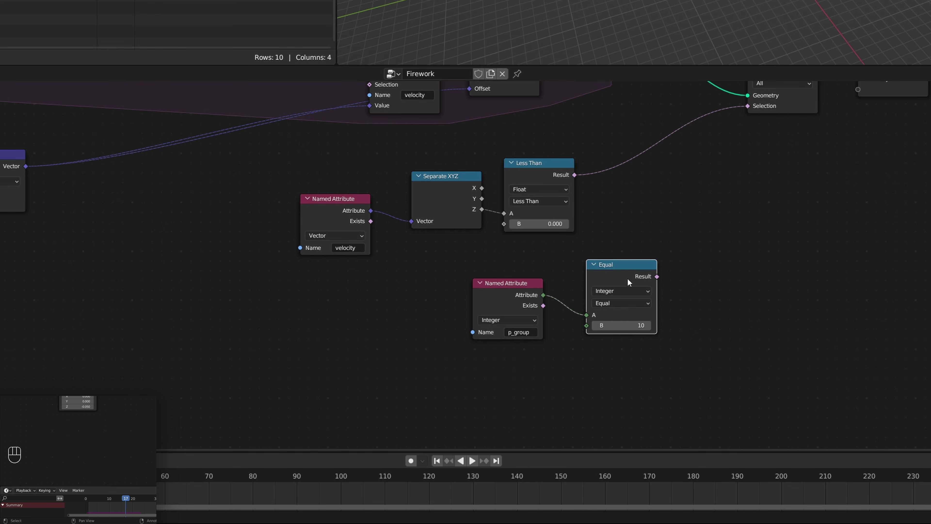
left_click_drag(451, 266, 696, 328)
key("g")
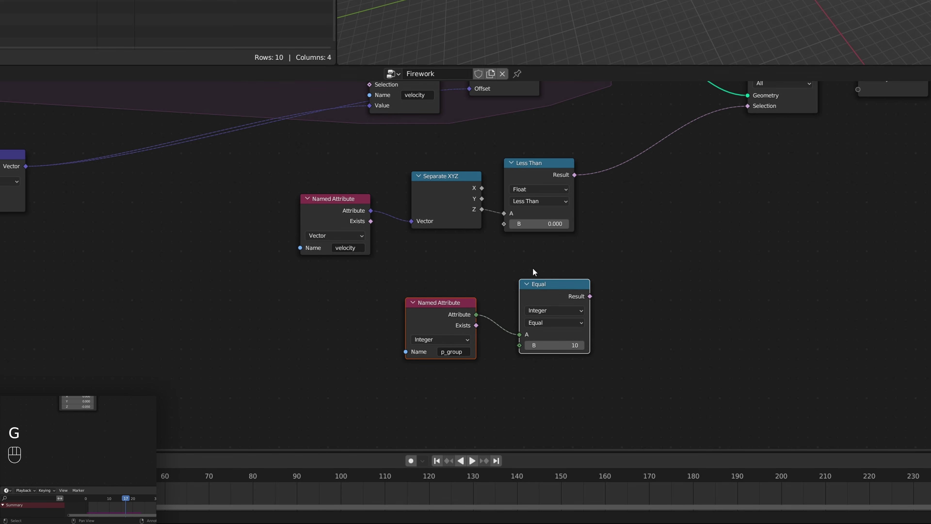
left_click_drag(345, 169, 653, 341)
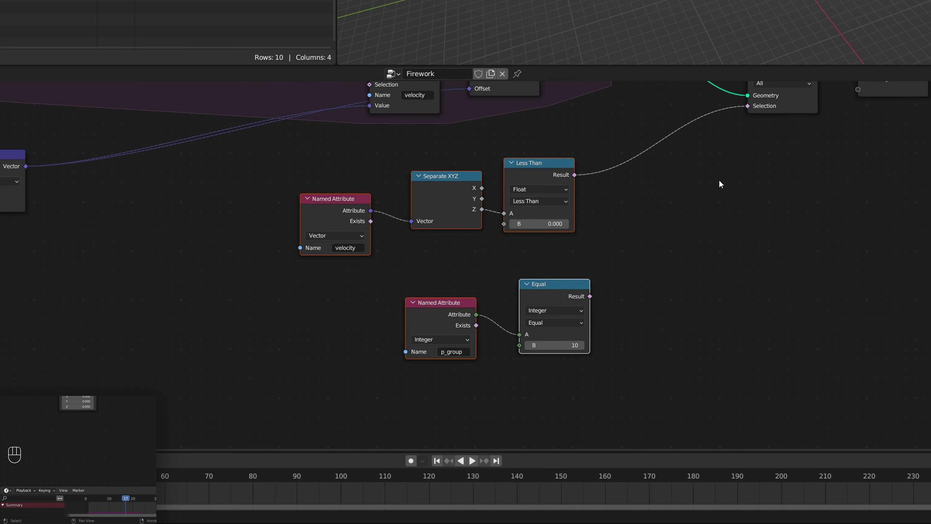
left_click_drag(734, 310, 681, 340)
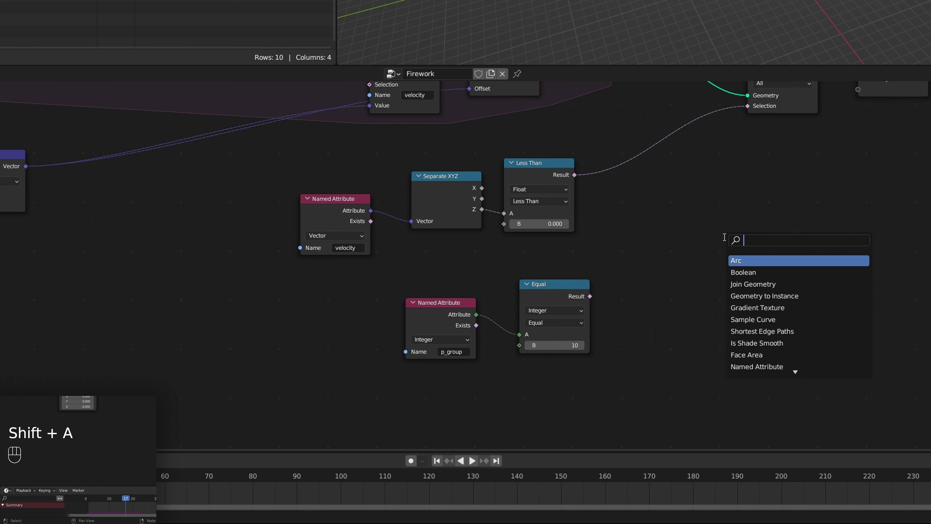
- Combine the Less Than and Equal results with a Boolean Math And node feeding Delete Geometry's Selection, and replay from the first frame
type("boole")
key("Down")
key("Return")
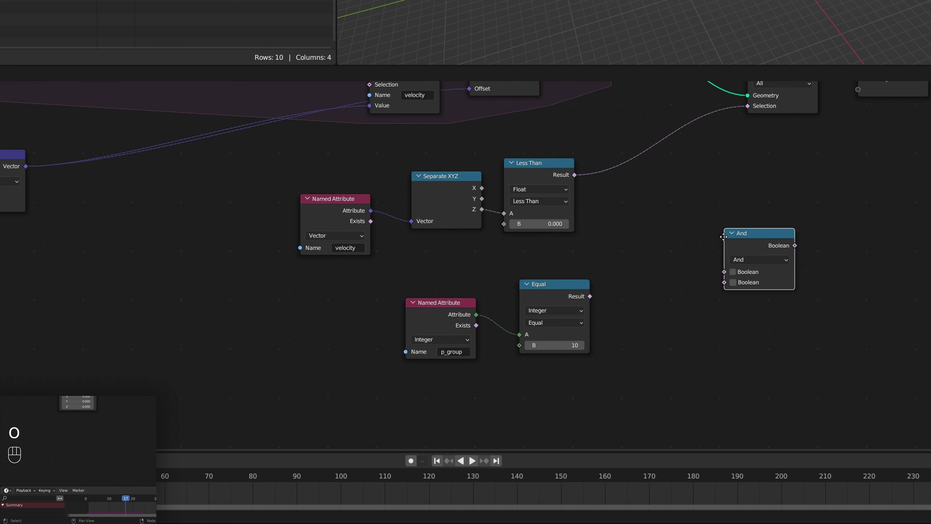
left_click(598, 157)
left_click_drag(696, 352, 597, 182)
left_click(586, 285, "shift")
key("f")
left_click(710, 236)
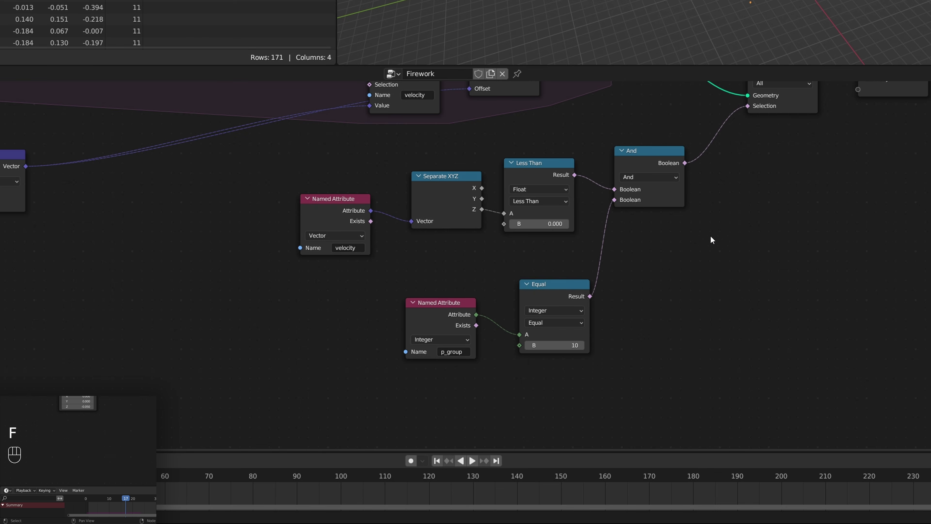
key("shift+Left")
key("shift+space")
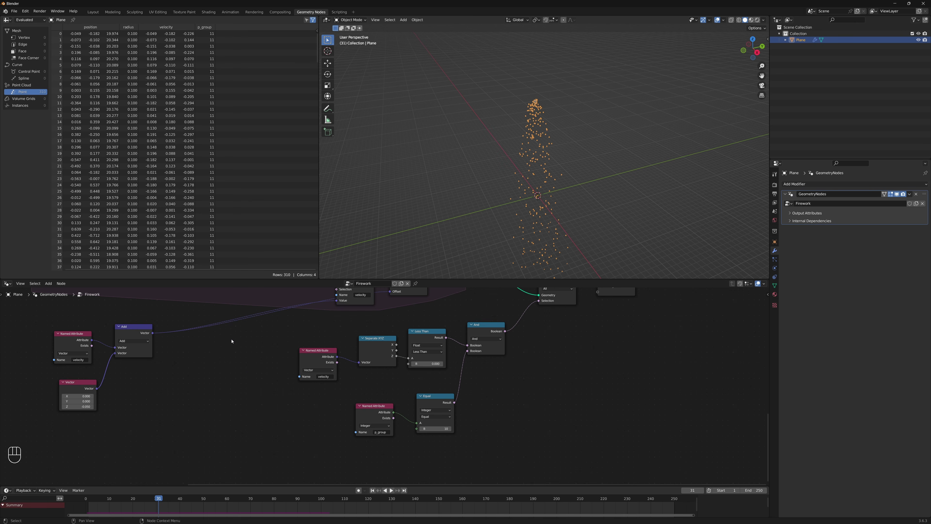
- Set the burst velocity Scale node's factor to 0.05 and replay the simulation from the first frame
mouse_move(240, 349)
middle_mouse_down()
mouse_move(400, 459)
mouse_move(417, 483)
middle_mouse_up()
mouse_move(283, 368)
middle_mouse_down()
mouse_move(351, 460)
mouse_move(368, 466)
middle_mouse_up()
middle_click_drag(309, 377, 348, 398)
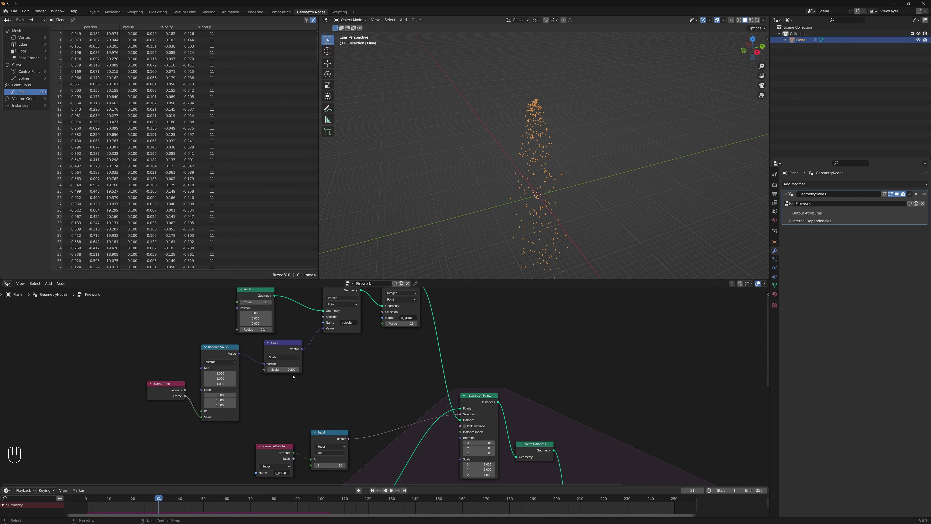
left_click(282, 369)
type(".05")
key("Return")
key("shift+Left")
key("shift+space")
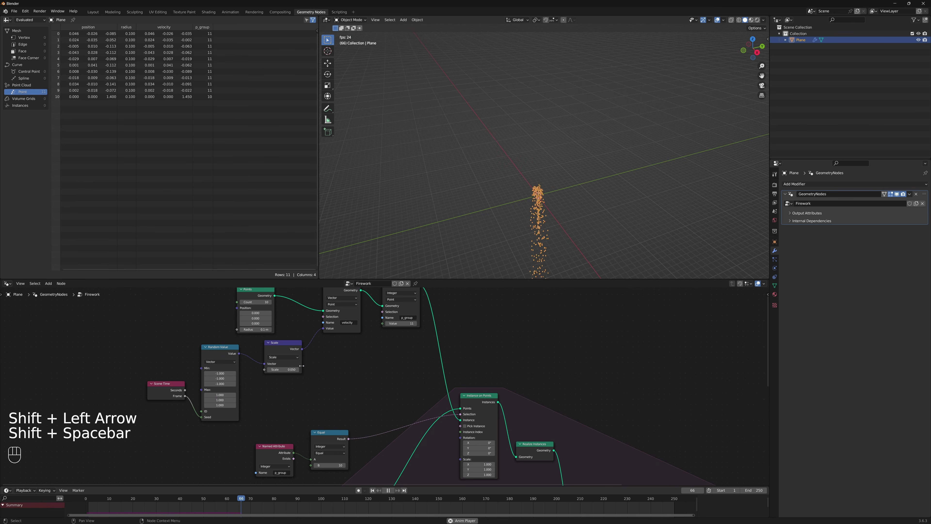
key("shift+space")
key("shift+Left")
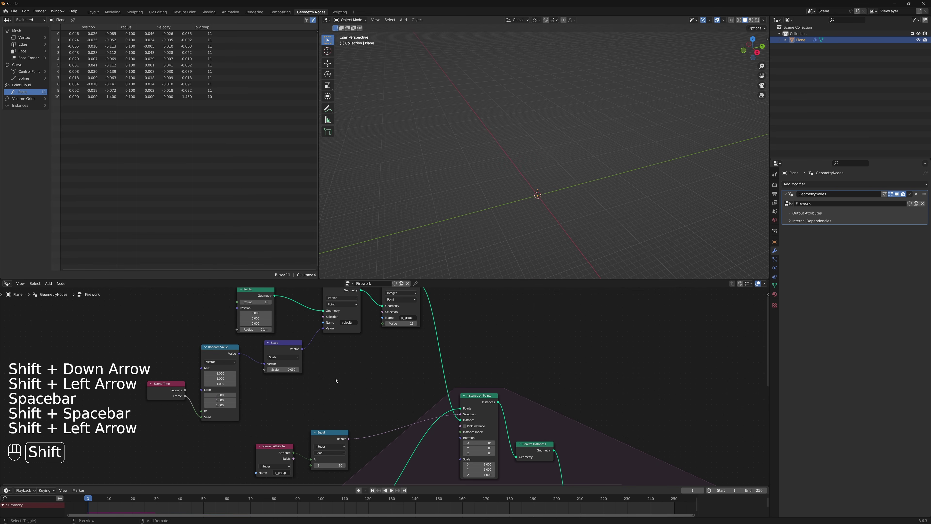
- Set the burst velocity Scale node's factor to 0.025 and replay the simulation from the first frame
left_click(282, 369)
type("0.025")
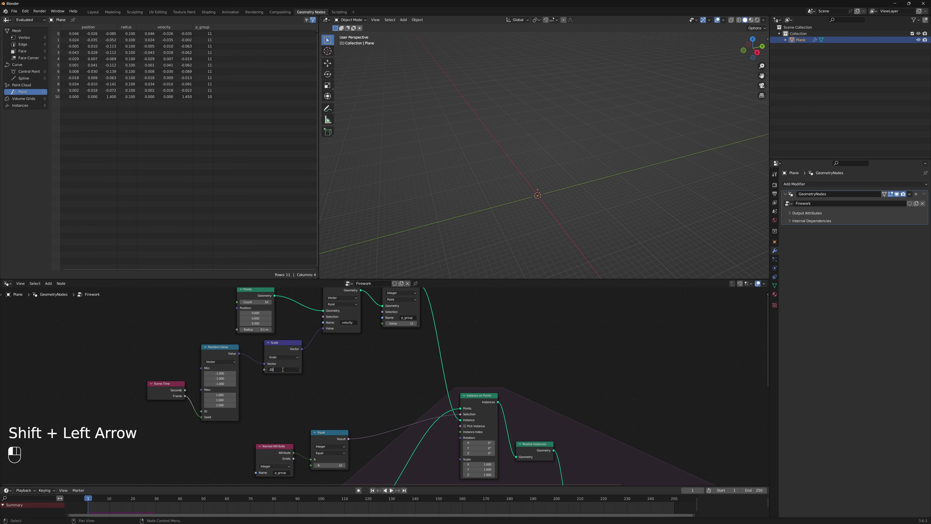
key("Return")
key("shift+Left")
key("shift+space")
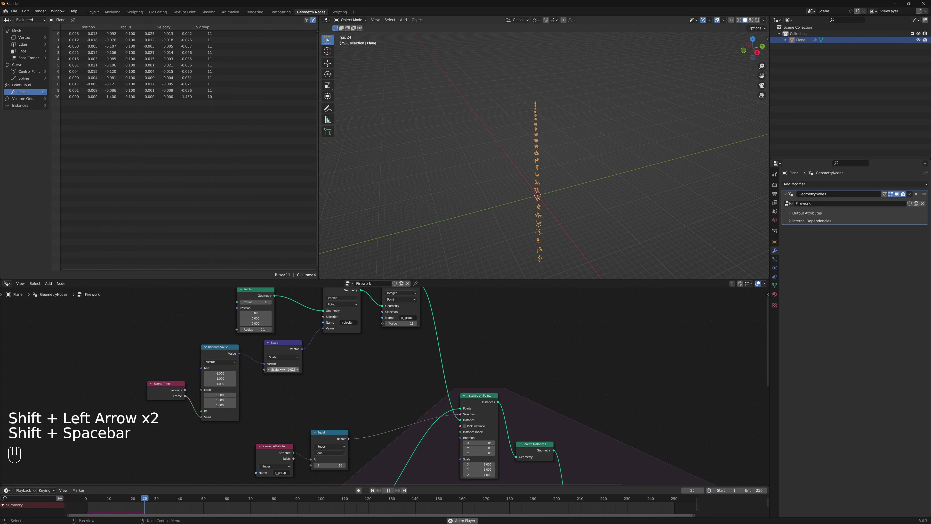
key("shift+space")
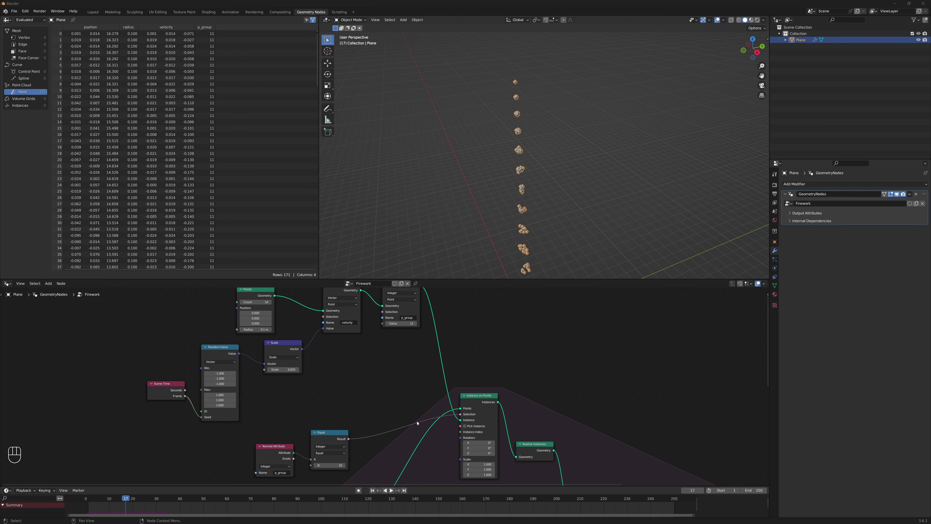
- Maximize the node editor and group the Points, velocity and p_group nodes that feed the Simulation Input
middle_click_drag(358, 356, 400, 374)
key("ctrl+space")
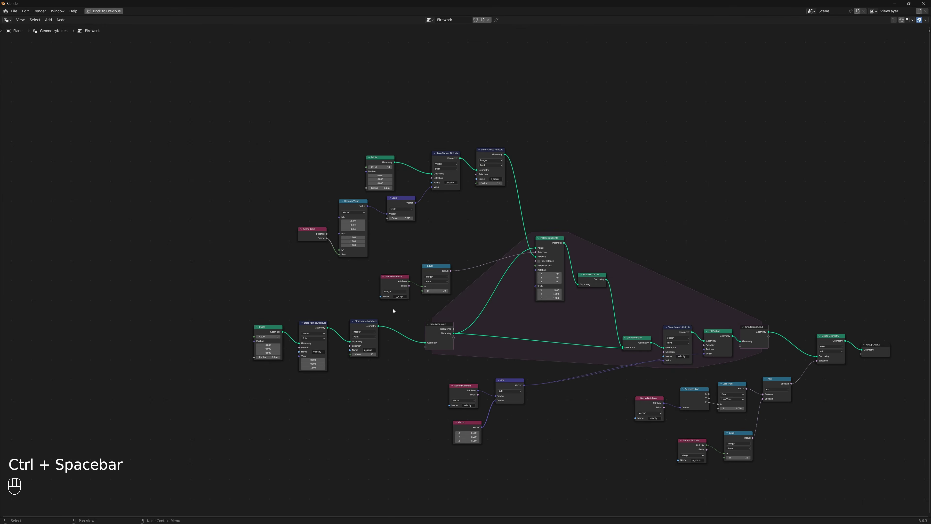
scroll(453, 261, "up", 1)
middle_click_drag(377, 229, 379, 231)
left_click_drag(332, 75, 512, 128)
left_click_drag(142, 304, 313, 399)
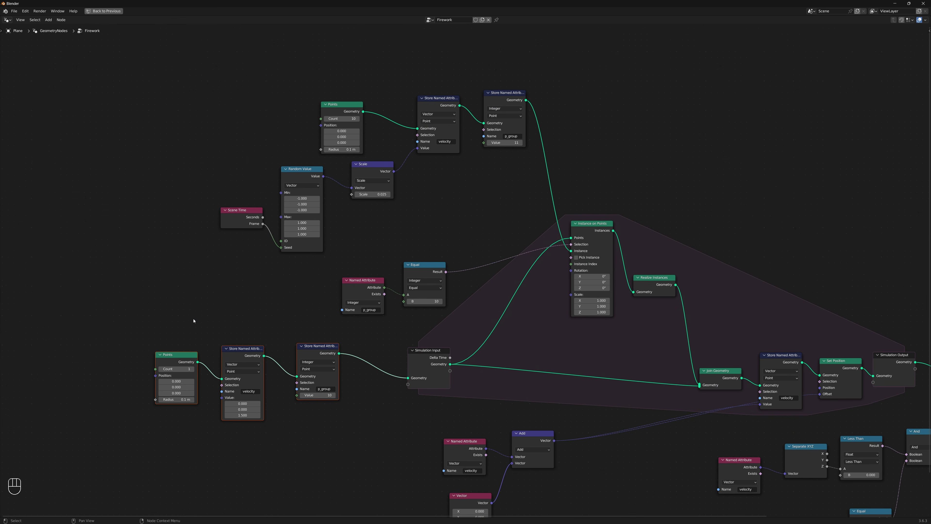
left_click(192, 320)
left_click_drag(134, 325, 312, 433)
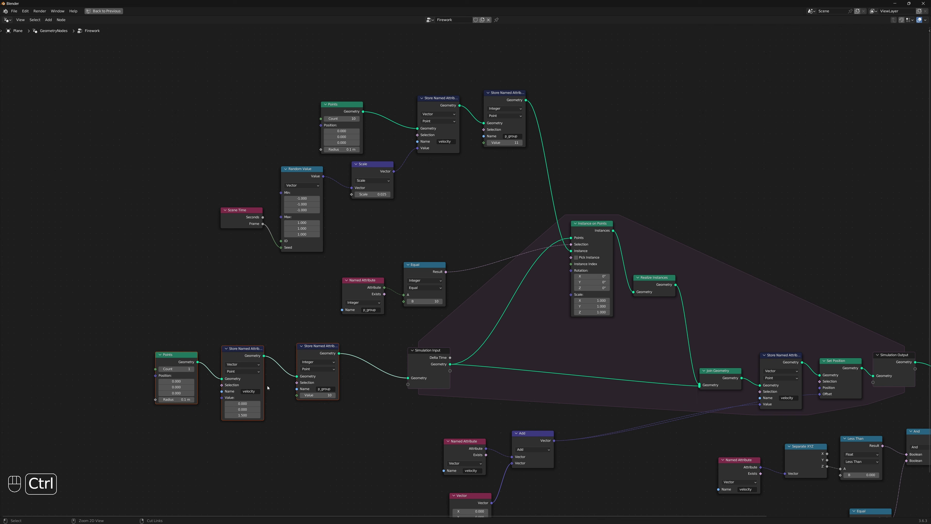
key("ctrl+g")
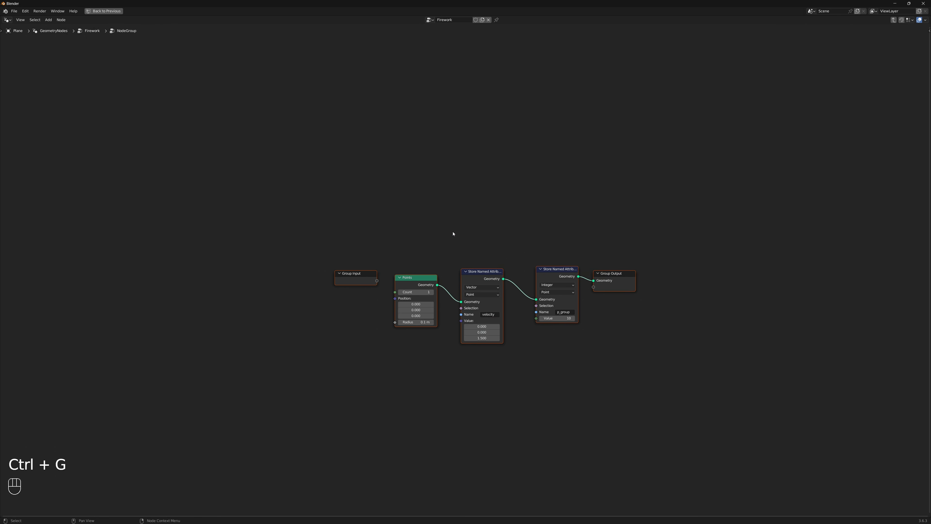
- Move the Group Input node away from the Points node and expose the Points Count as a group input
middle_click_drag(462, 234, 448, 227)
left_click(355, 256)
left_click_drag(344, 275, 337, 277)
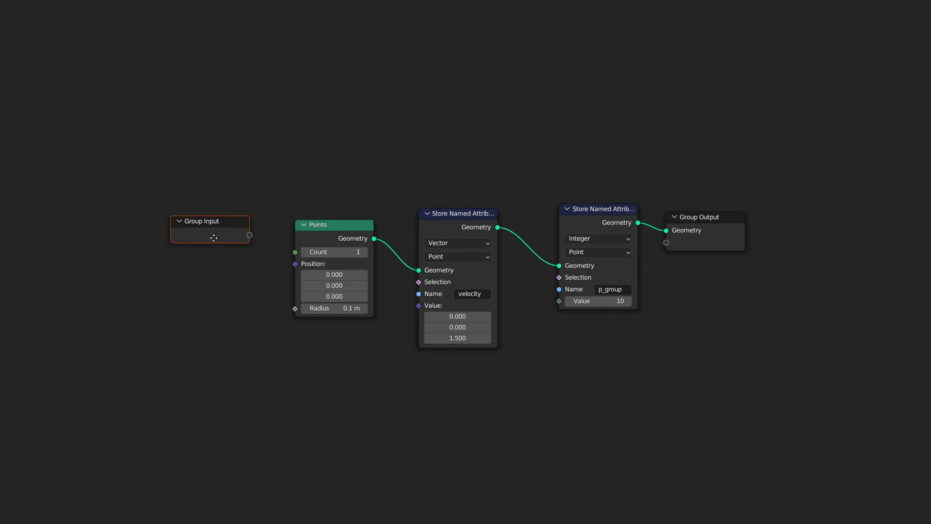
left_click_drag(214, 238, 210, 240)
left_click_drag(295, 252, 244, 236)
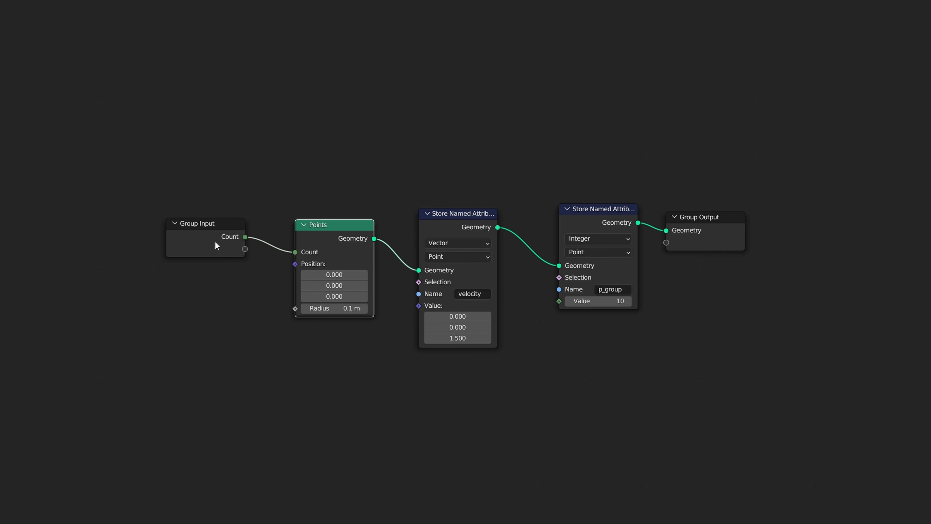
- Rename the group's Count input to Birth Rate (frame) in the group interface settings
left_click(215, 243)
key("n")
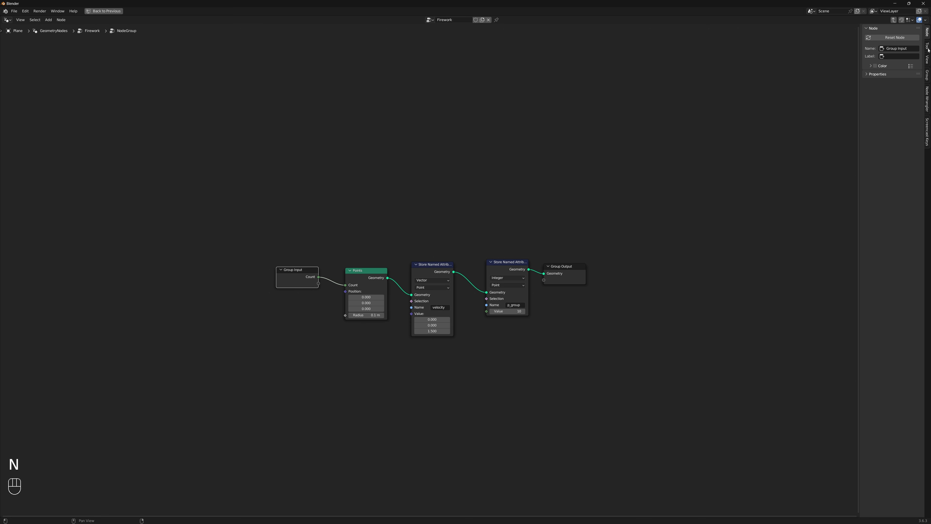
left_click(928, 76)
double_click(886, 39)
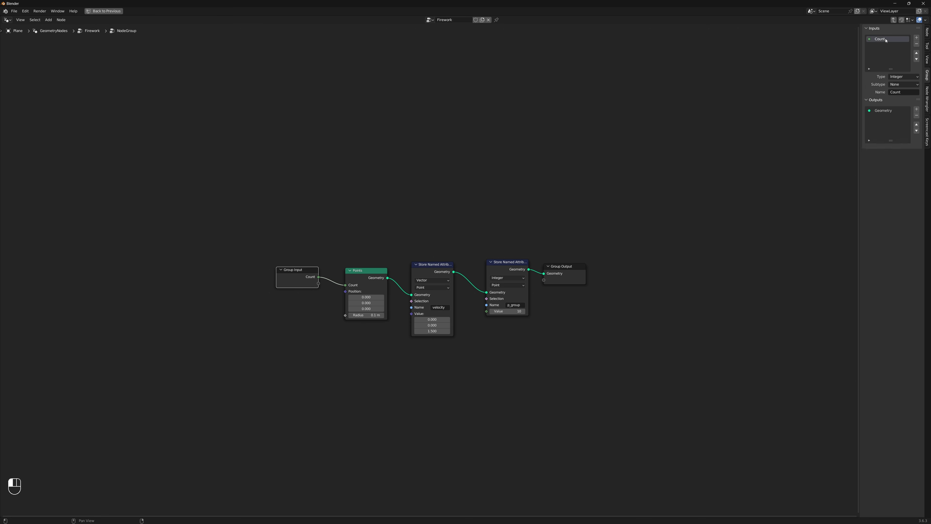
type("Birth Rate")
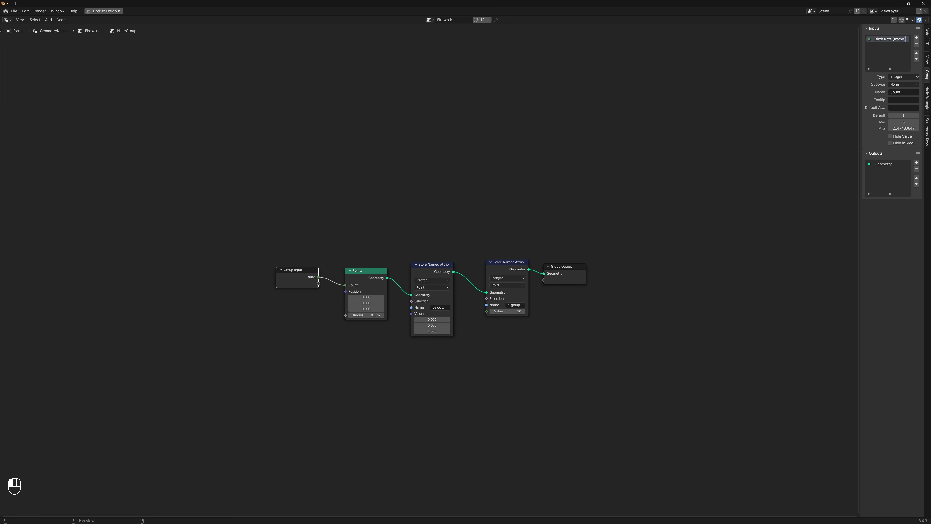
type(" (frame)")
key("Return")
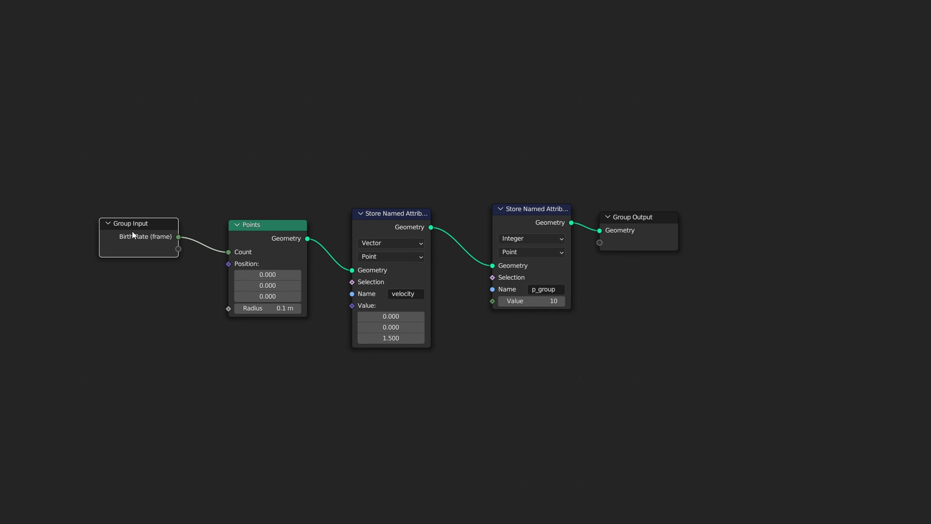
- Rearrange the Group Input and Points nodes and expose the velocity and p_group Value sockets as group inputs
left_click_drag(132, 231, 121, 241)
left_click_drag(279, 222, 278, 177)
left_click_drag(352, 305, 166, 259)
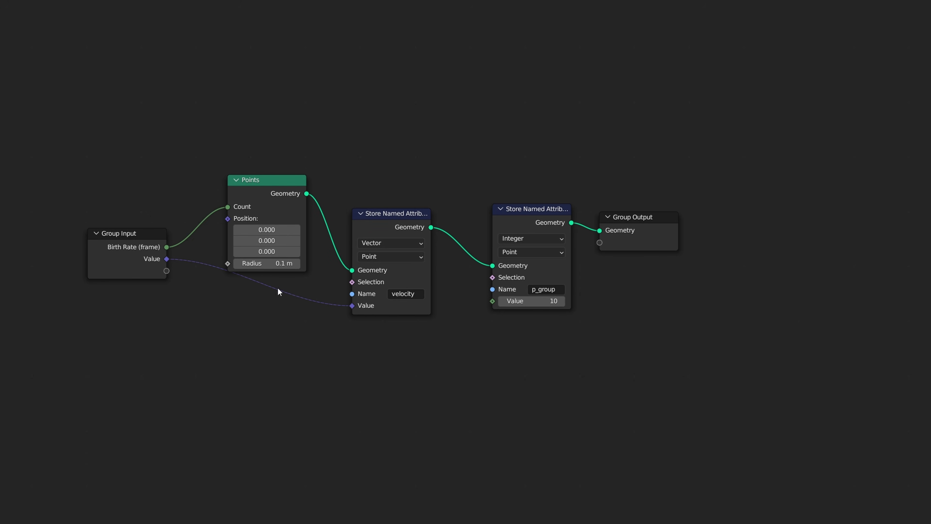
left_click_drag(492, 301, 162, 272)
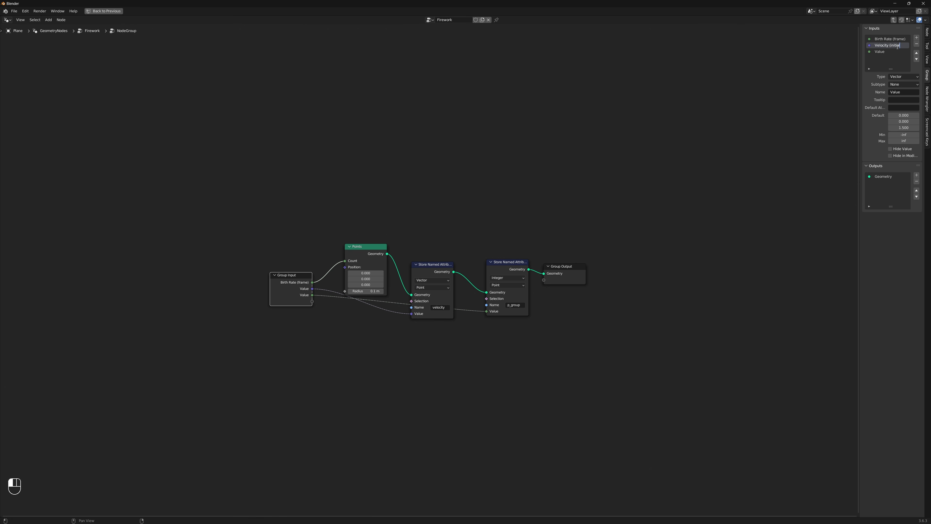
- Rename the two exposed Value inputs to Velocity (initial) and P Group
type(")")
key("Return")
double_click(881, 52)
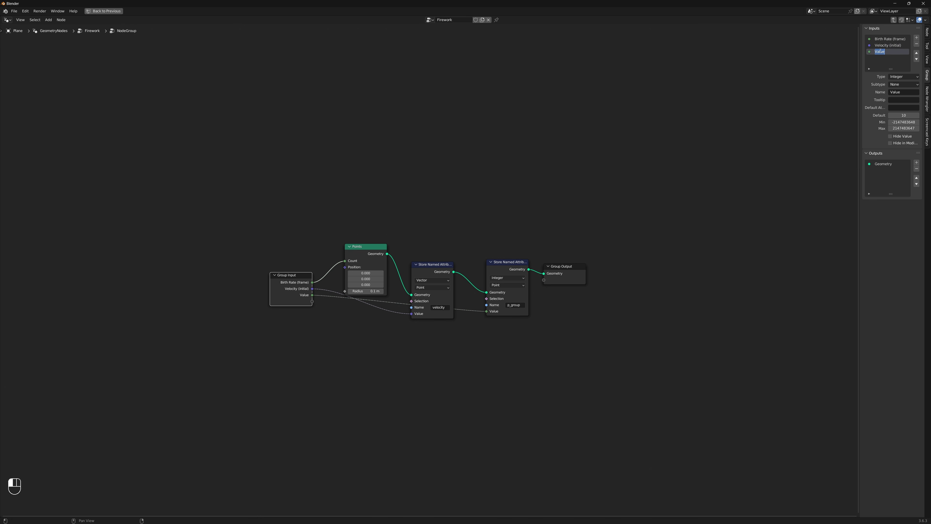
type("P Group")
key("Return")
left_click(329, 230)
left_click_drag(250, 187, 636, 377)
left_click(458, 237)
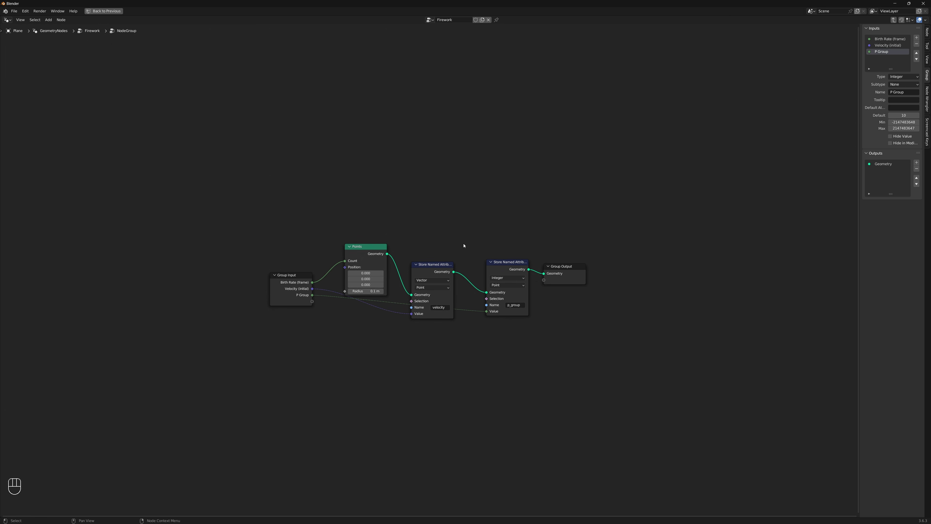
- Exit the group, move its node closer to the Simulation Input, and place a duplicate below the upper burst-point nodes
key("Tab")
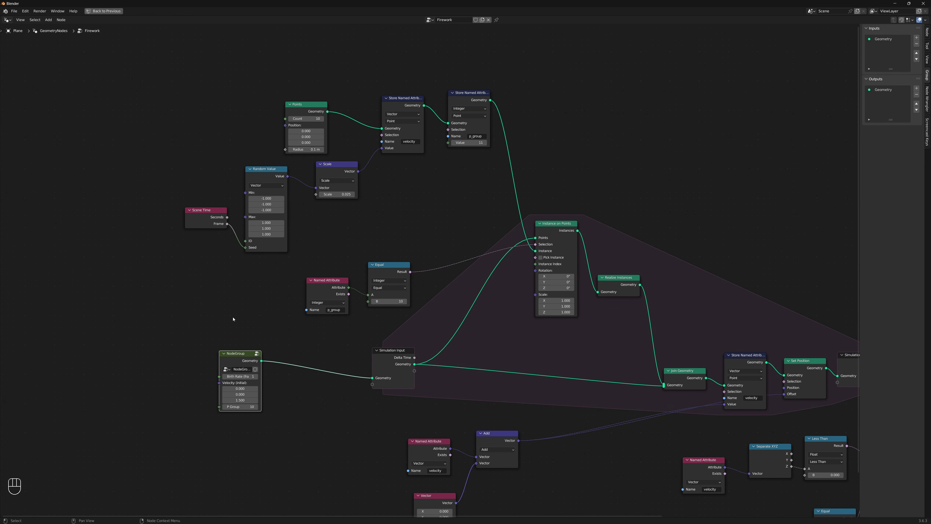
left_click_drag(244, 353, 280, 363)
key("shift+d")
left_click(419, 135)
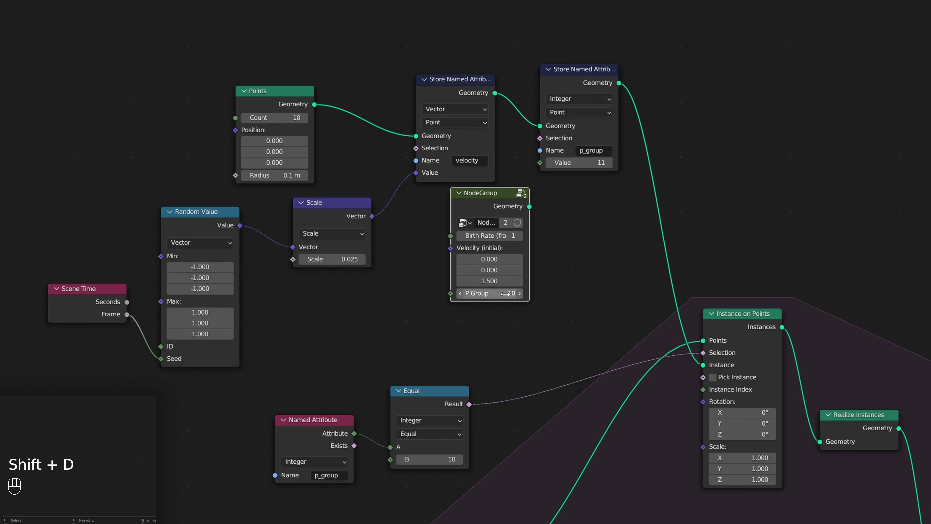
- Set the duplicate group's P Group to 11 and wire it between the Scale vector output and Instance on Points' Instance input
left_click(505, 293)
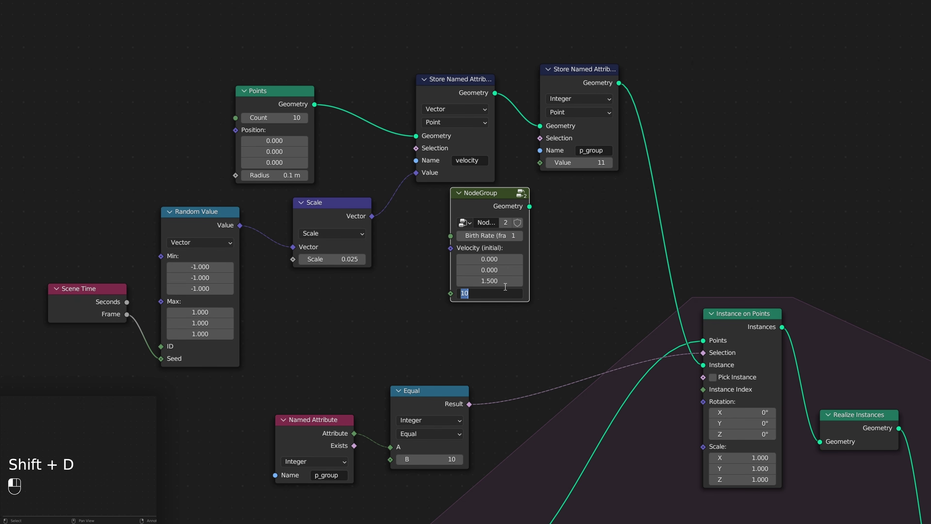
type("11")
left_click_drag(372, 216, 451, 248)
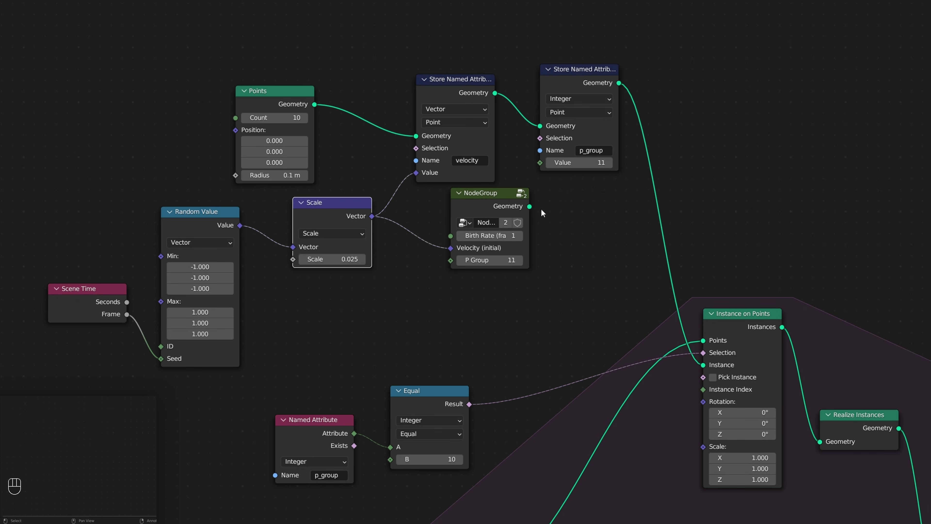
left_click_drag(530, 206, 715, 365)
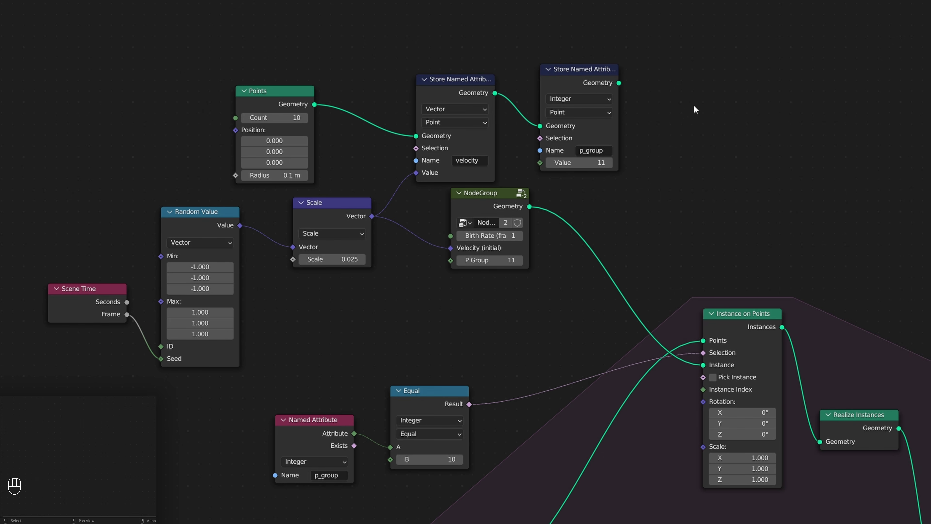
- Delete the old burst Points and Store Named Attribute nodes, then place and widen the group node beside Scale
left_click_drag(479, 208, 465, 248)
left_click_drag(681, 108, 227, 88)
key("Delete")
left_click_drag(501, 235, 500, 181)
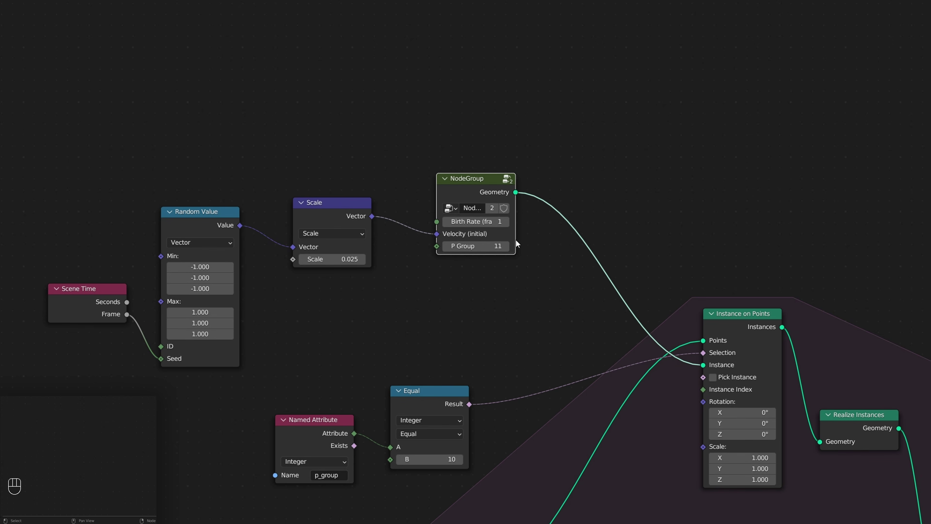
left_click_drag(517, 244, 556, 244)
- Rename the node group as Emitter and reposition its burst-point node beside Scale
double_click(508, 210)
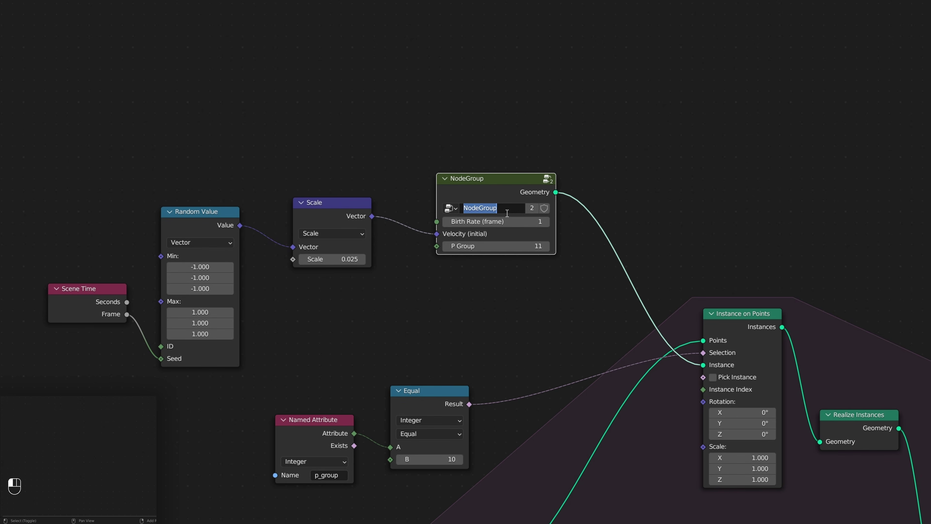
type("Emitter")
key("Return")
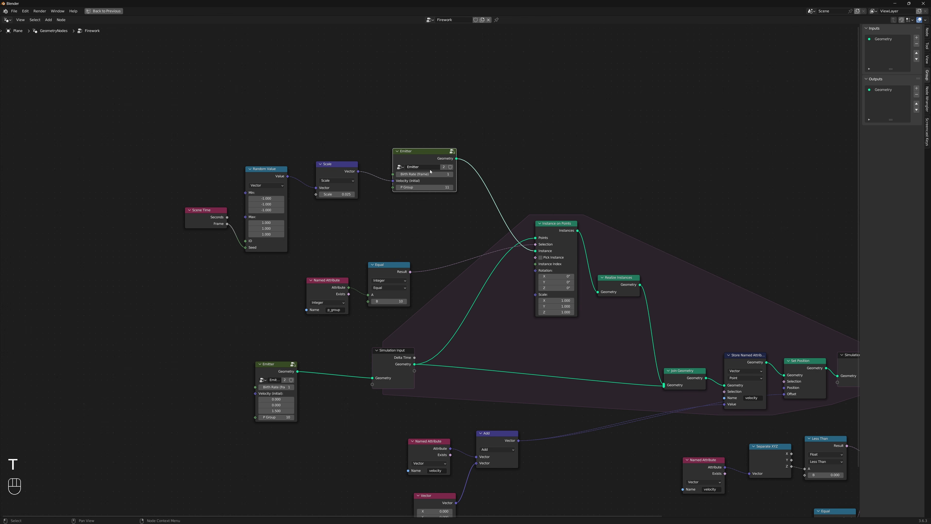
left_click_drag(417, 151, 407, 151)
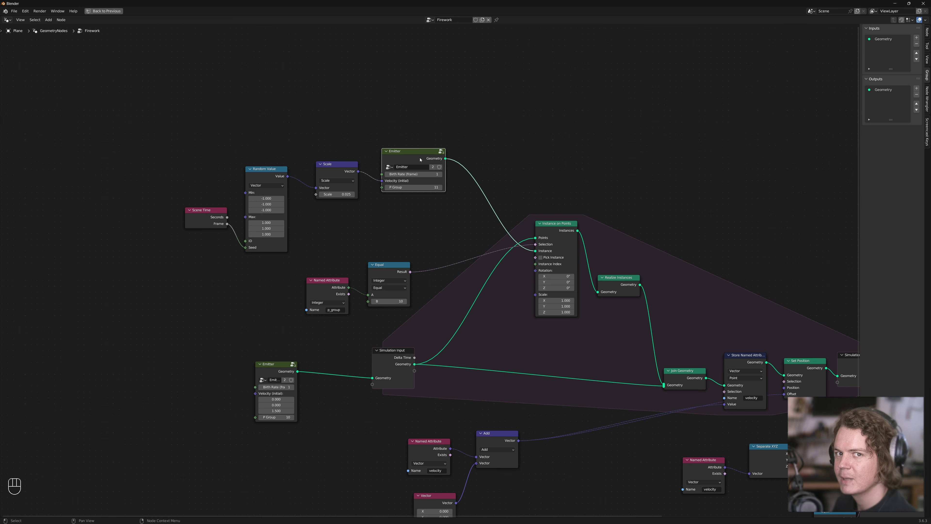
left_click_drag(431, 156, 430, 151)
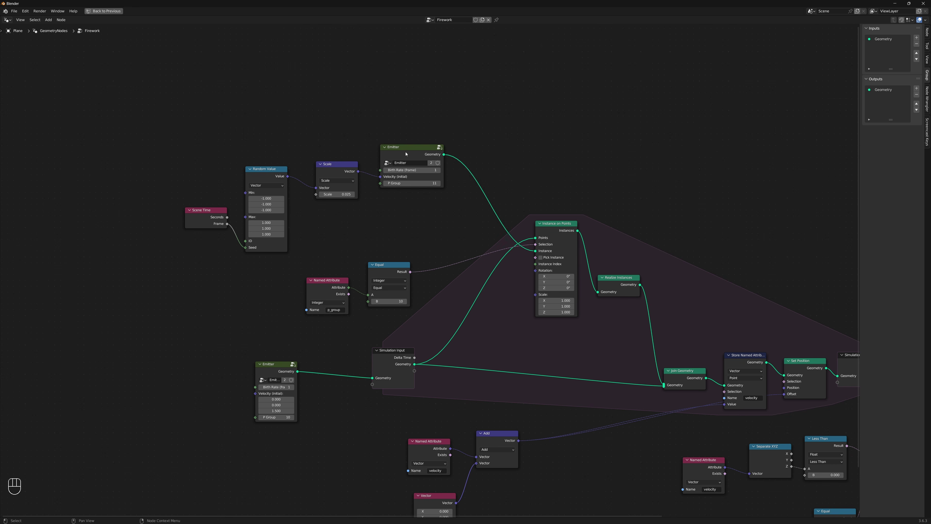
- Duplicate the burst Emitter node, and the Instance on Points and Realize Instances pair
key("shift+d")
left_click(601, 113)
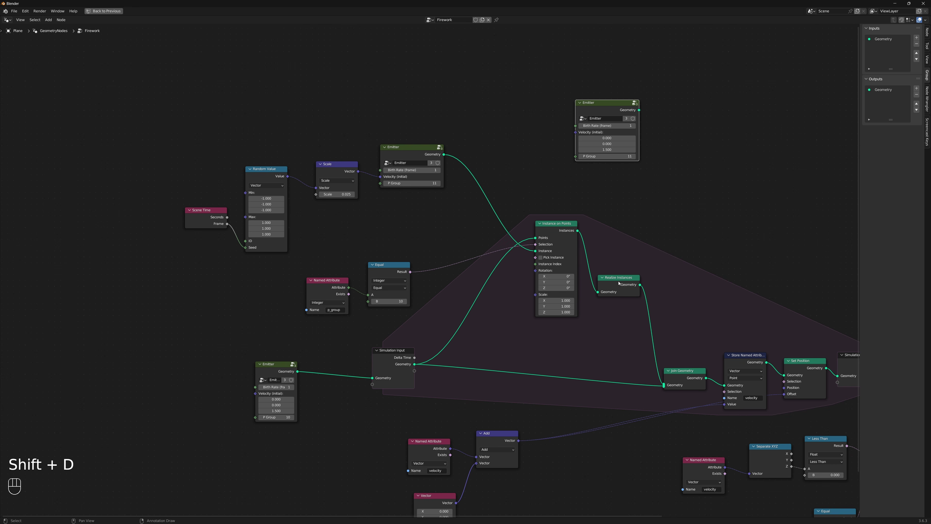
left_click(625, 289)
left_click(564, 235)
left_click_drag(561, 202, 637, 300)
key("shift+d")
left_click(755, 187)
- Place the copied nodes above the existing burst setup and link the Emitter and Simulation Input geometry to the new Instance on Points
left_click_drag(574, 73, 693, 139)
left_click_drag(612, 65, 752, 223)
key("g")
left_click(630, 154)
left_click(629, 154)
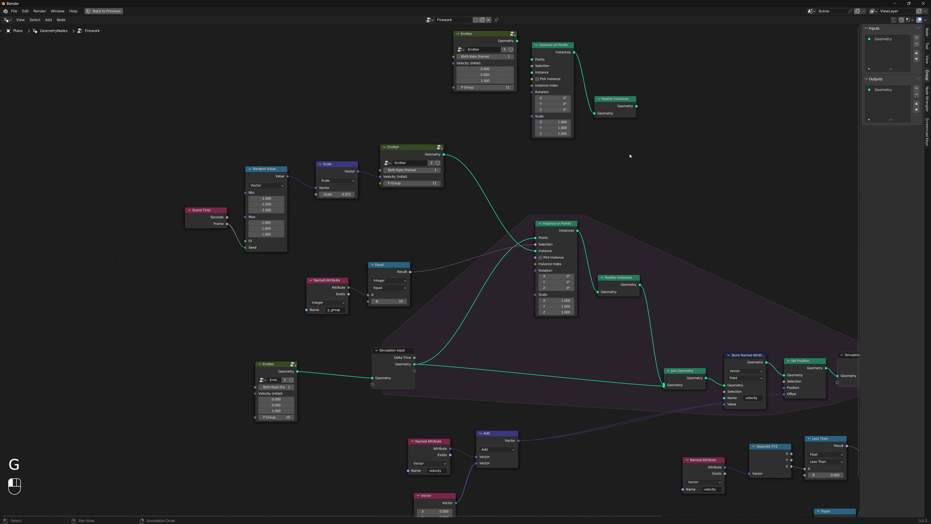
left_click_drag(492, 34, 532, 72)
left_click_drag(414, 364, 532, 59)
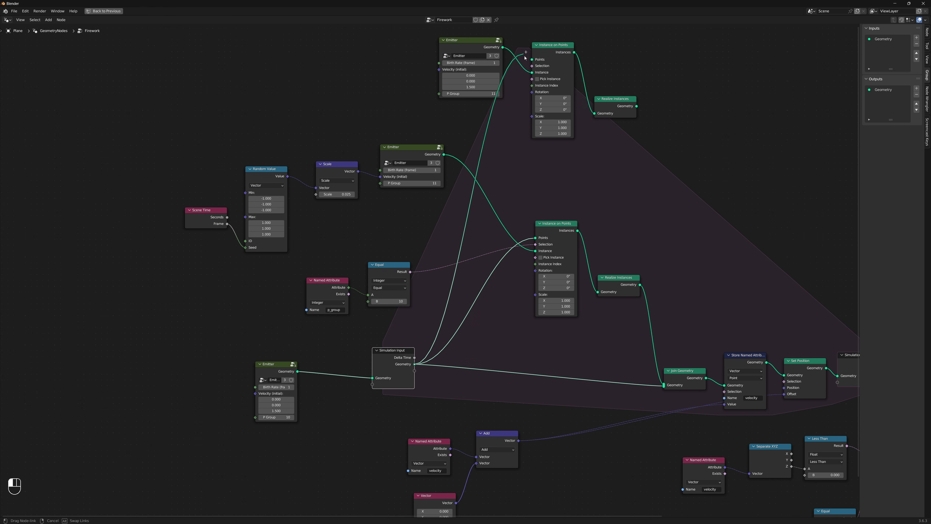
- Shift the nodes from Store Named Attribute through Group Output, with their condition nodes, to open space after Join Geometry
middle_click_drag(676, 253, 417, 188)
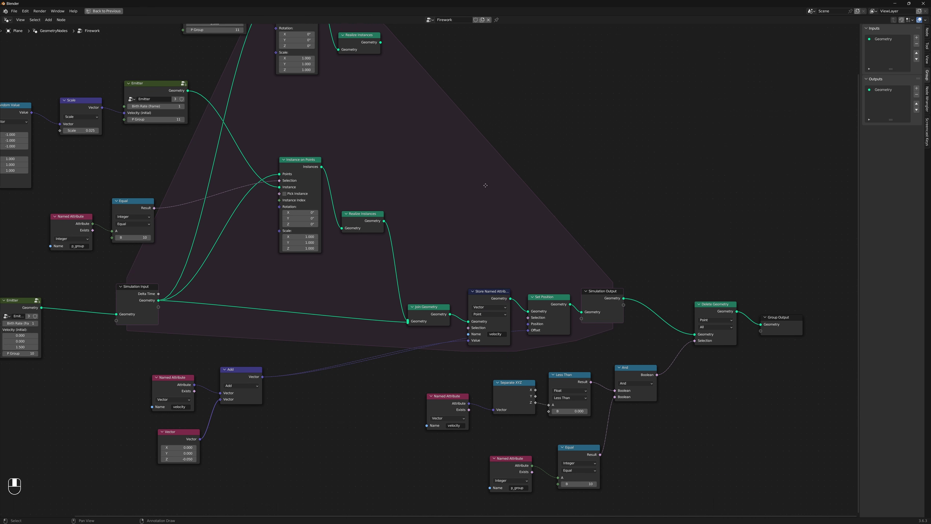
left_click_drag(486, 255, 830, 495)
key("g")
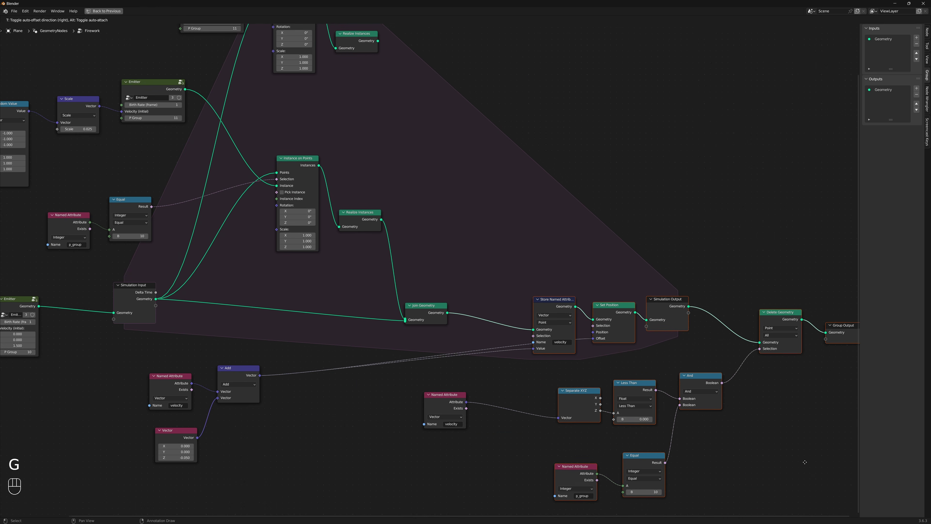
left_click(756, 459)
- Insert a duplicate Join Geometry before Store Named Attribute, feed it from the upper Realize Instances, and mute the first Join Geometry
left_click(427, 308)
key("shift+d")
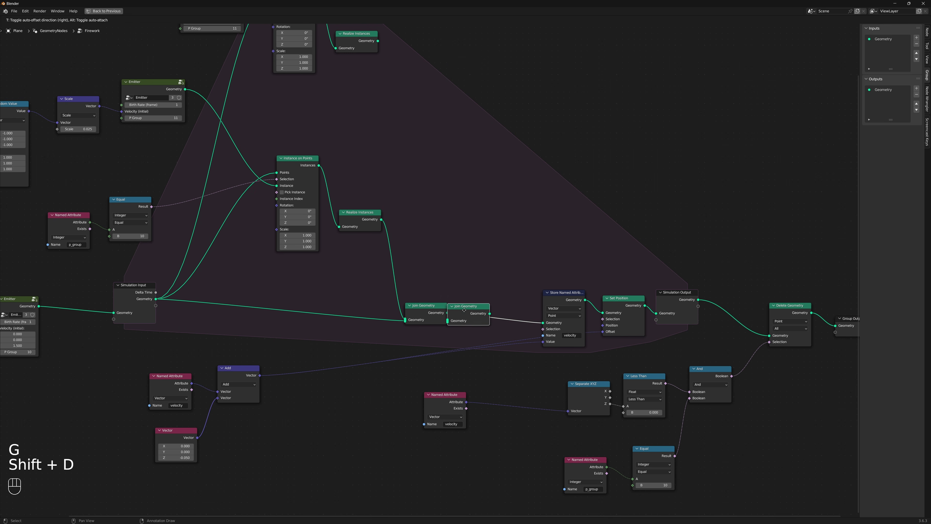
left_click(493, 305)
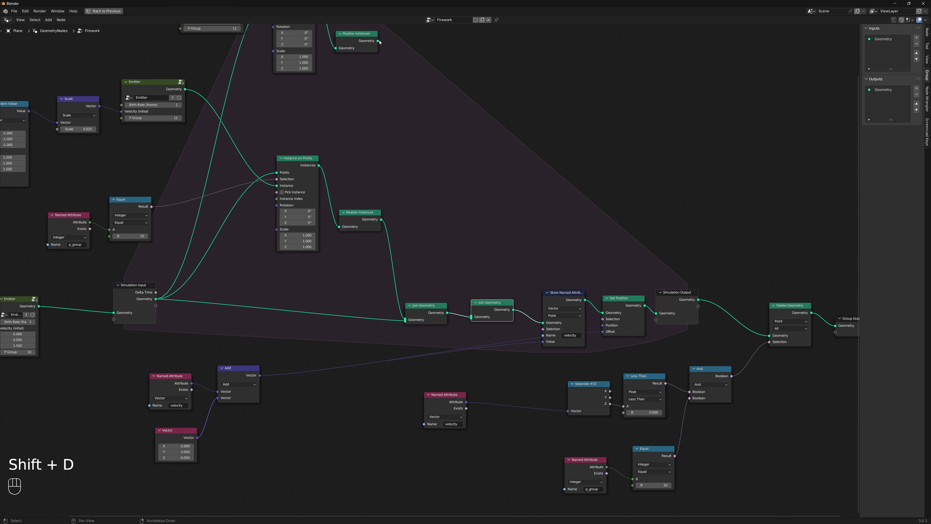
left_click_drag(378, 41, 471, 316)
key("m")
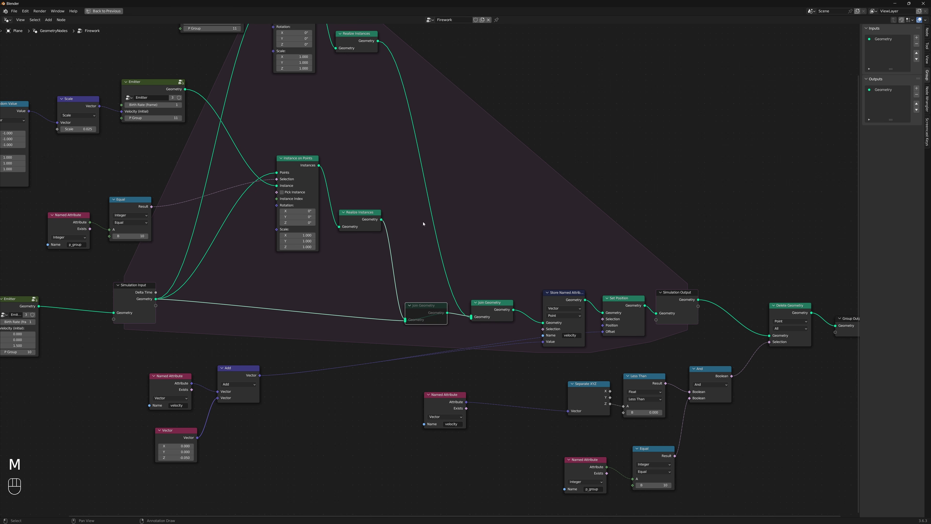
- Reposition the burst setup's Scene Time, Random Value and Scale nodes, and place a duplicate of them beside the upper Emitter
middle_click_drag(412, 203, 497, 301)
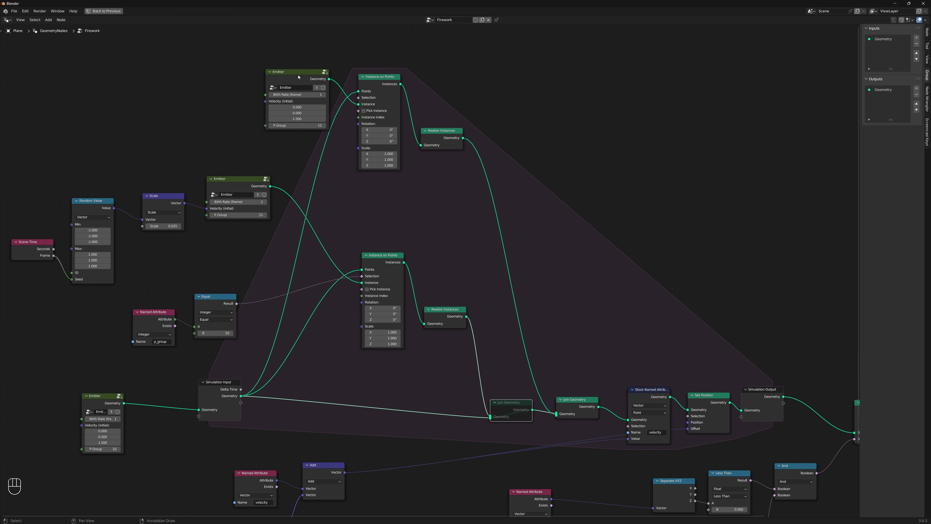
left_click_drag(298, 78, 290, 72)
middle_click_drag(120, 141, 197, 164)
left_click_drag(119, 195, 255, 267)
key("g")
left_click(254, 287)
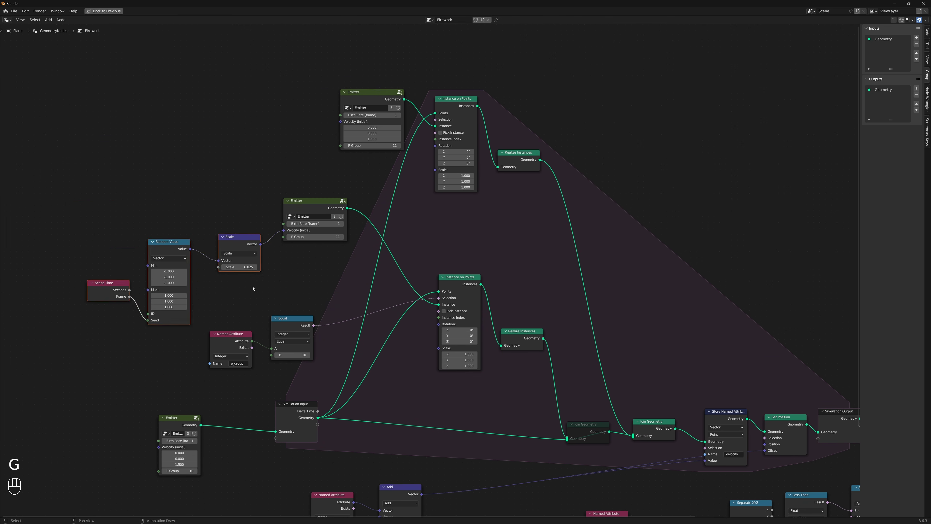
key("shift+d")
left_click(274, 145)
- Connect the copied Scale's vector to the upper Emitter's Velocity (initial) and set that Emitter's P Group to 20
left_click_drag(282, 102, 340, 121)
left_click(381, 94)
key("g")
left_click(368, 62)
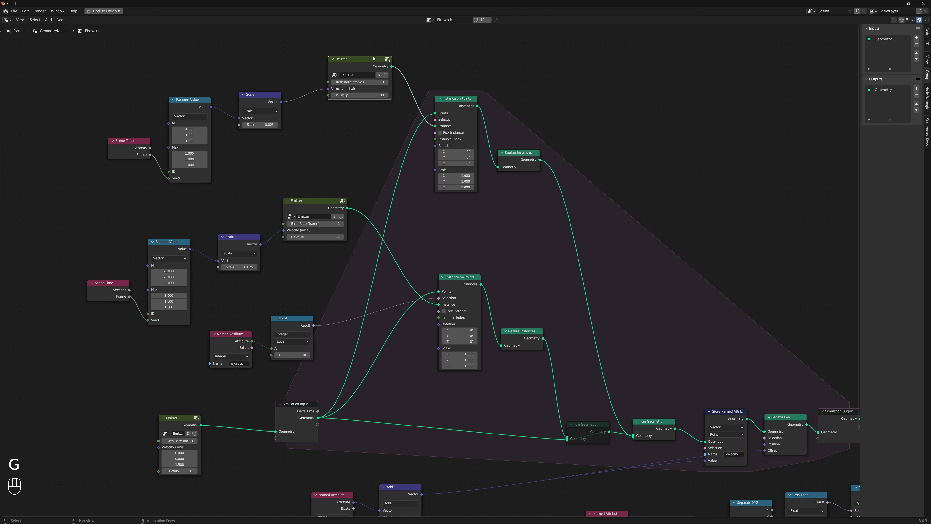
left_click(388, 110)
left_click(381, 95)
type("2")
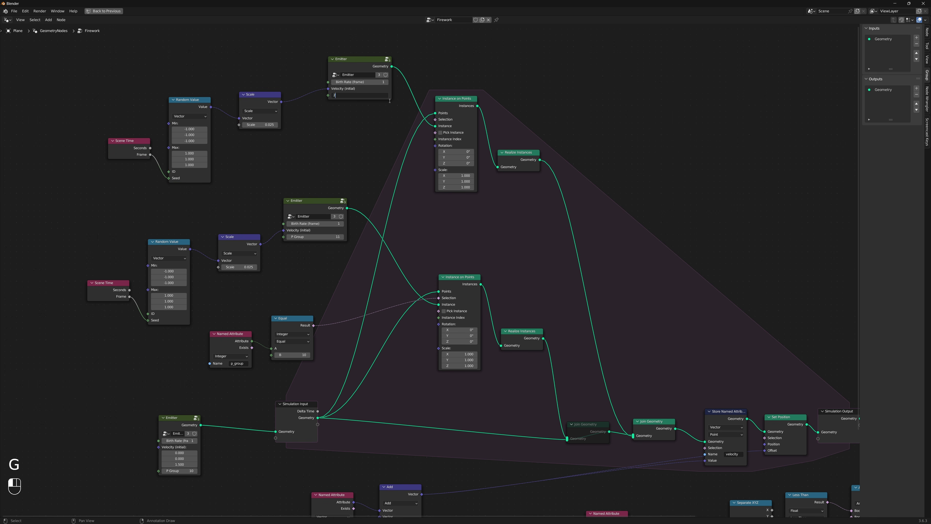
type("0")
key("Return")
- Restore the full workspace layout and play the simulation from the first frame
middle_click_drag(415, 92, 380, 270)
key("ctrl+space")
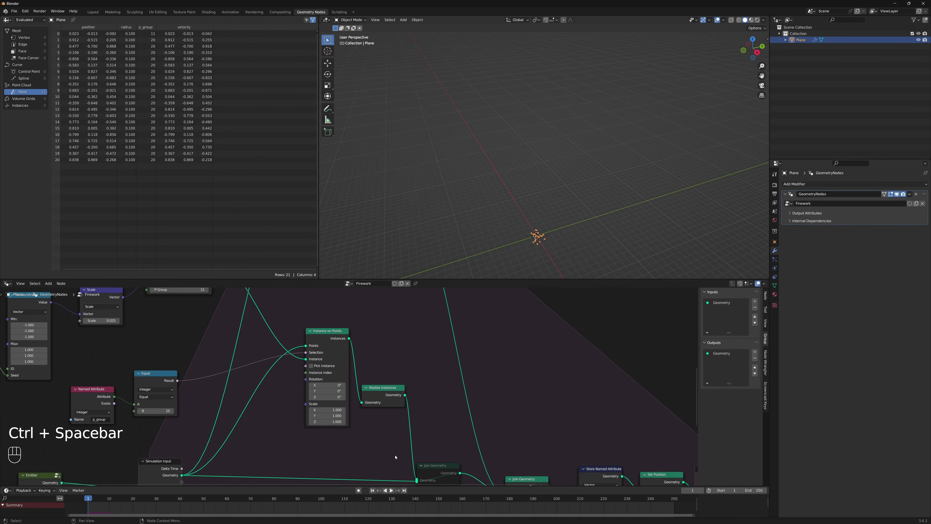
middle_click_drag(404, 444, 430, 394)
key("shift+Left")
key("shift+space")
key("shift+space")
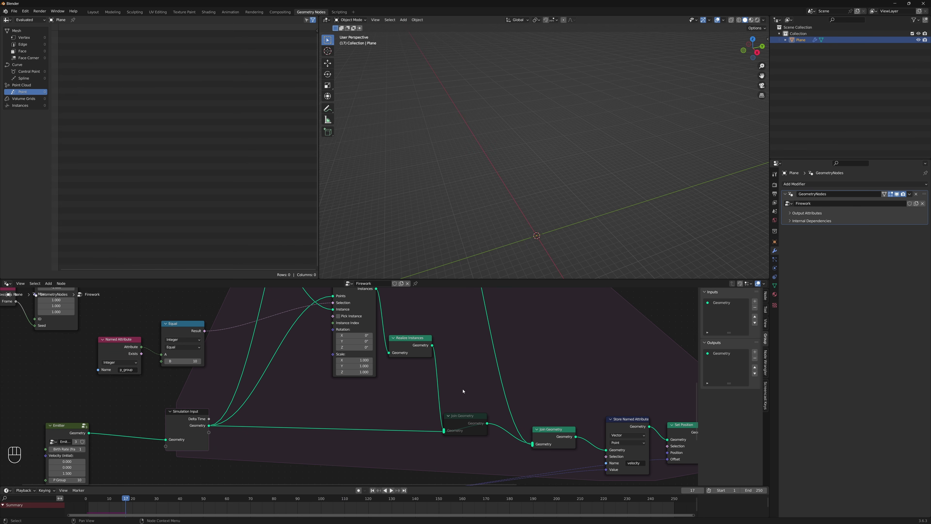
- Unmute the first Join Geometry, cut its input links, and reconnect Simulation Input first and Realize Instances second
left_click_drag(470, 390, 469, 451)
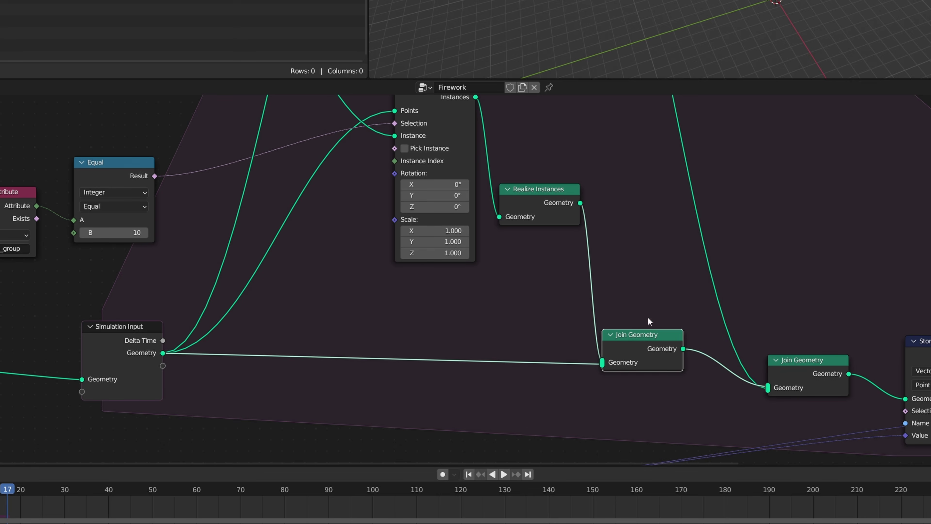
left_click_drag(669, 335, 720, 318)
scroll(524, 243, "up", 2)
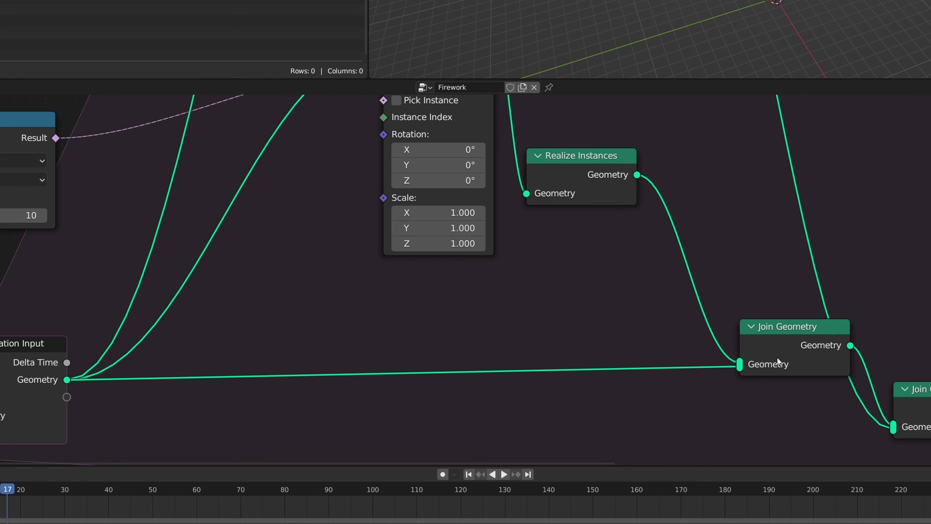
left_click_drag(779, 361, 726, 367)
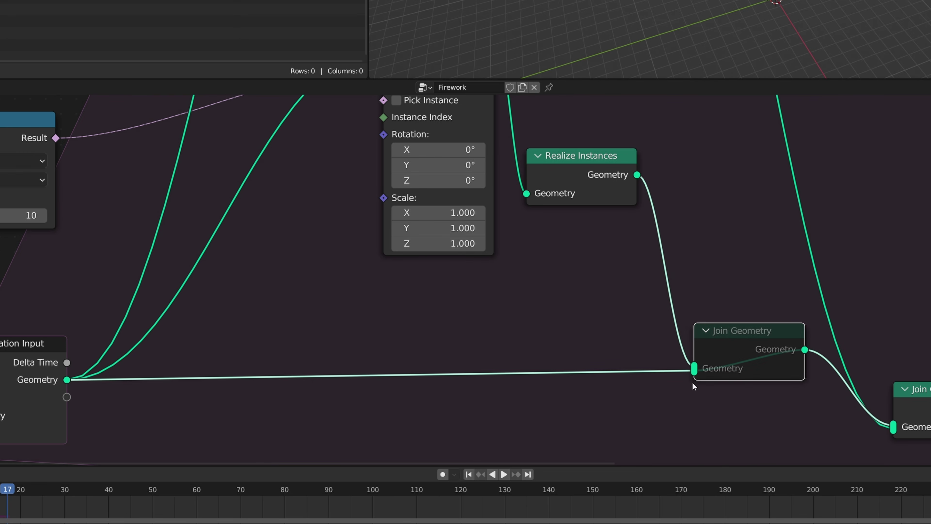
key("m")
right_click_drag(672, 293, 623, 389, "ctrl")
left_click_drag(66, 380, 700, 368)
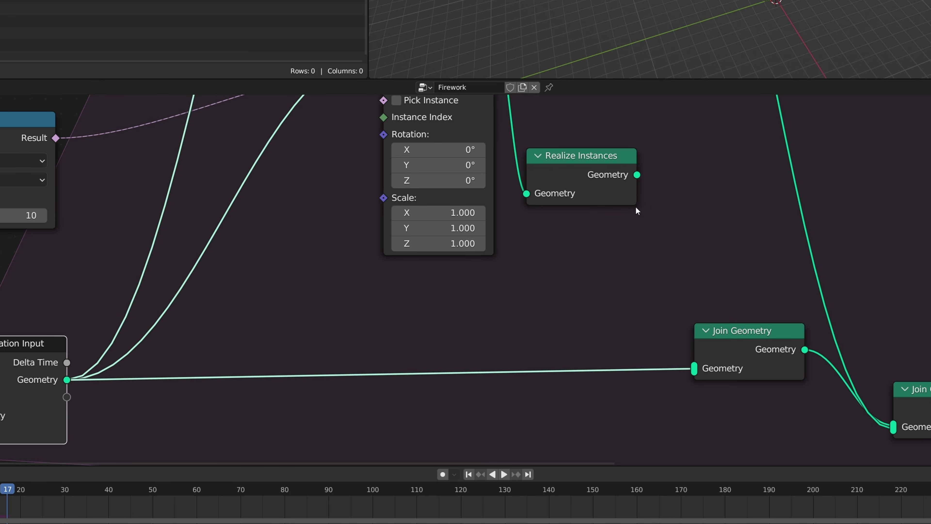
left_click_drag(637, 175, 699, 371)
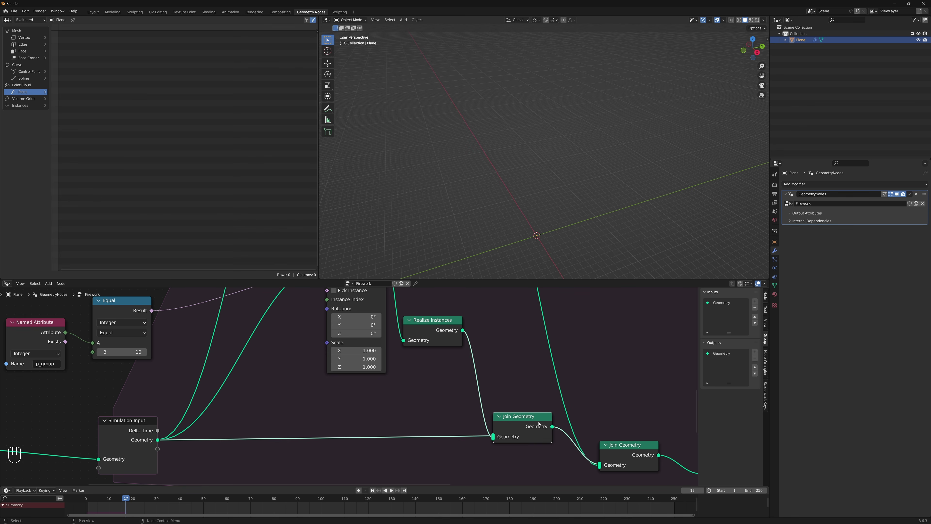
- Mute the first Join Geometry again and replay the simulation from the first frame
key("m")
key("shift+Left")
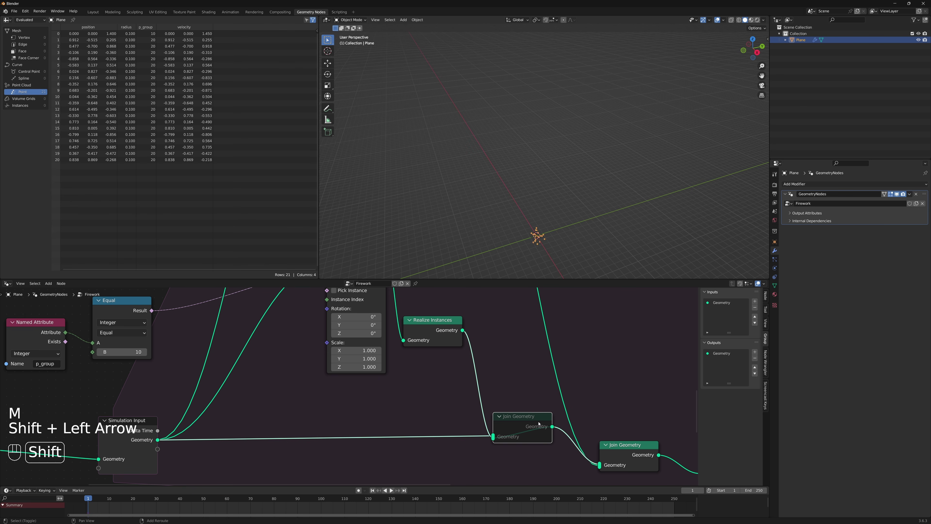
key("shift+space")
key("shift+space")
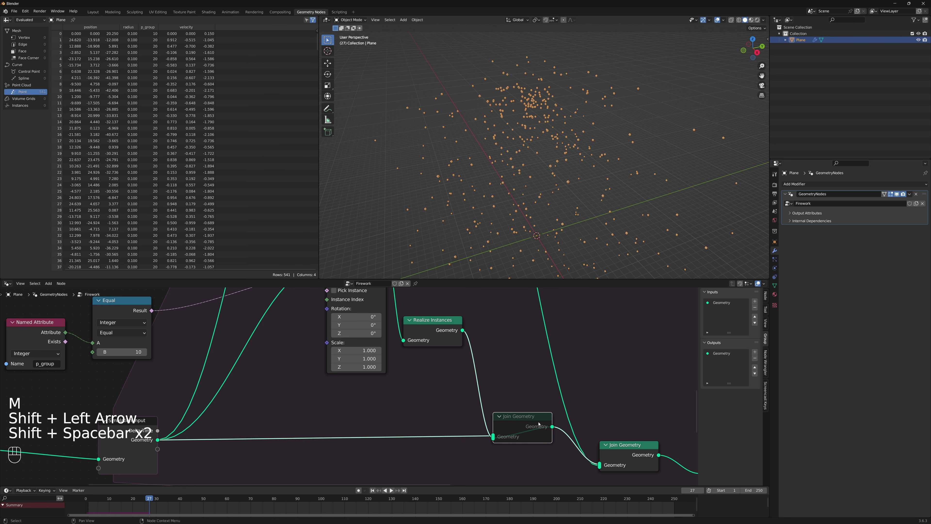
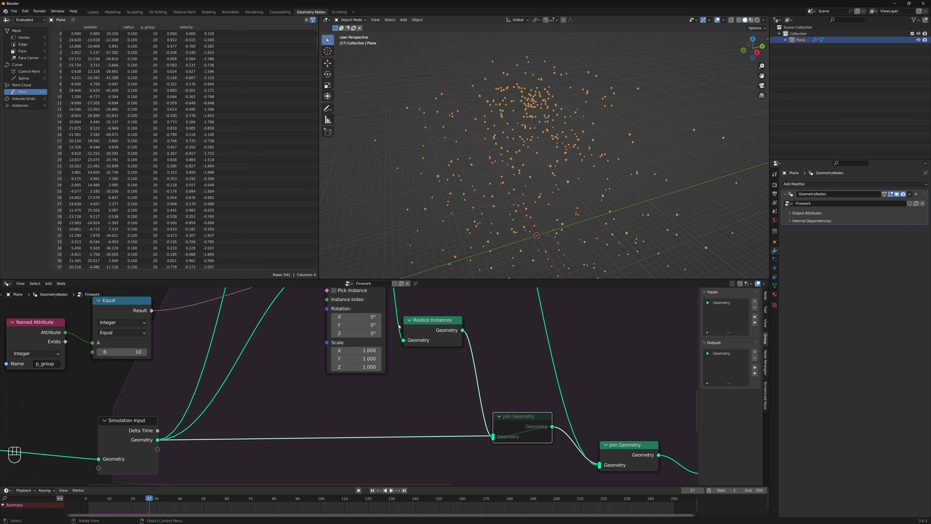
- Move the velocity and p_group condition nodes below Delete Geometry and group them more tightly
middle_click_drag(660, 458, 406, 329)
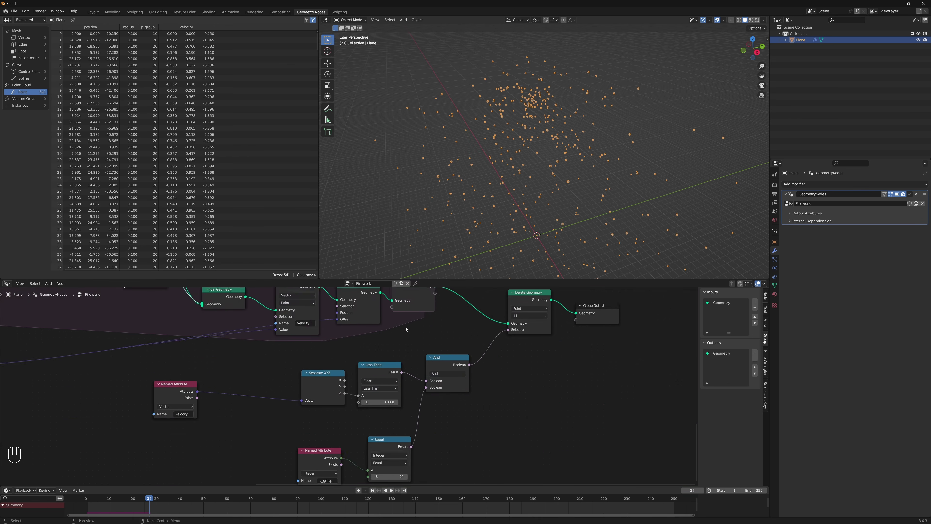
scroll(407, 330, "down", 4)
left_click_drag(477, 457, 194, 390)
key("g")
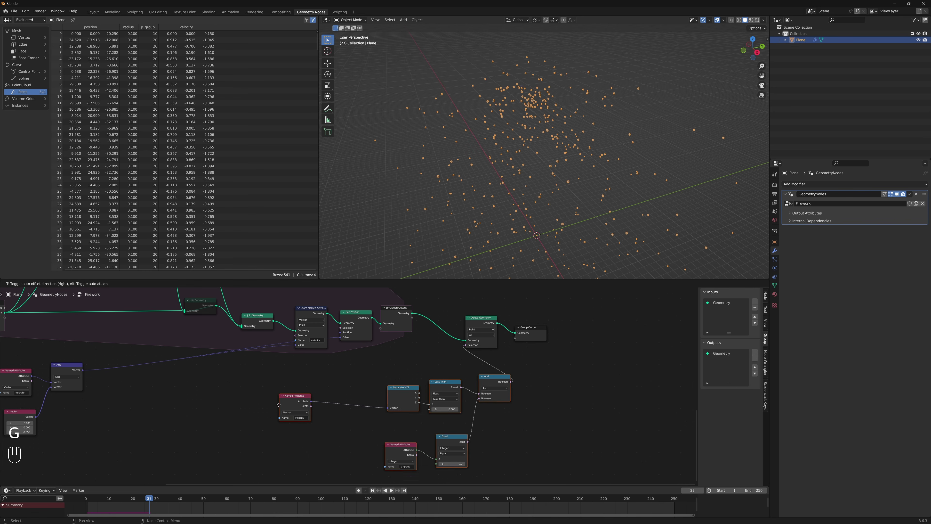
left_click(321, 399)
left_click_drag(314, 399, 322, 428)
key("g")
left_click(393, 433)
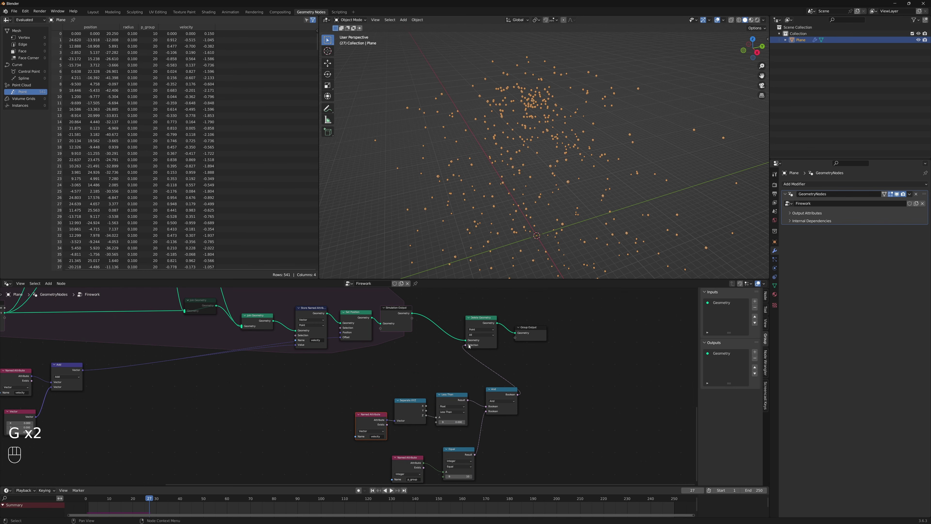
- Move Delete Geometry and Group Output, then Simulation Output, farther along the chain to leave space after Set Position
left_click_drag(470, 299, 563, 349)
key("g")
left_click(641, 349)
left_click(455, 367)
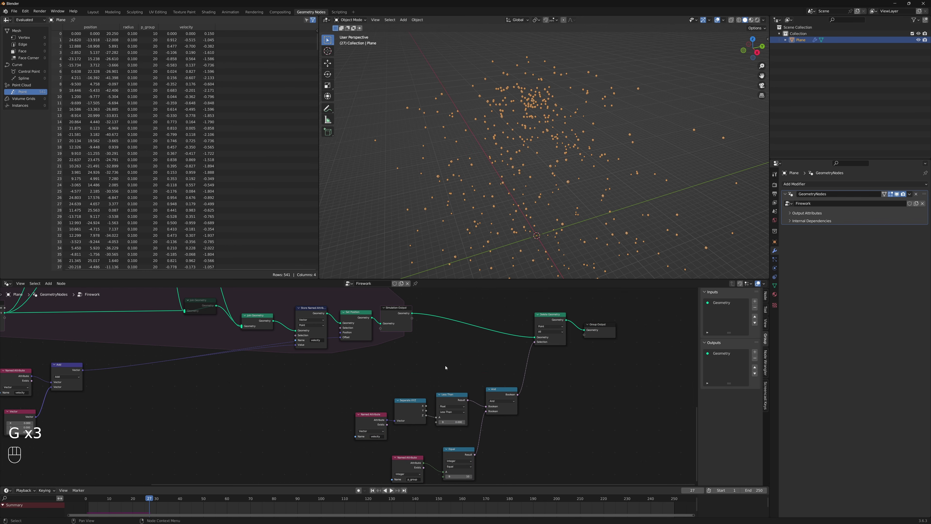
middle_click_drag(385, 367, 472, 368)
left_click_drag(491, 360, 450, 319)
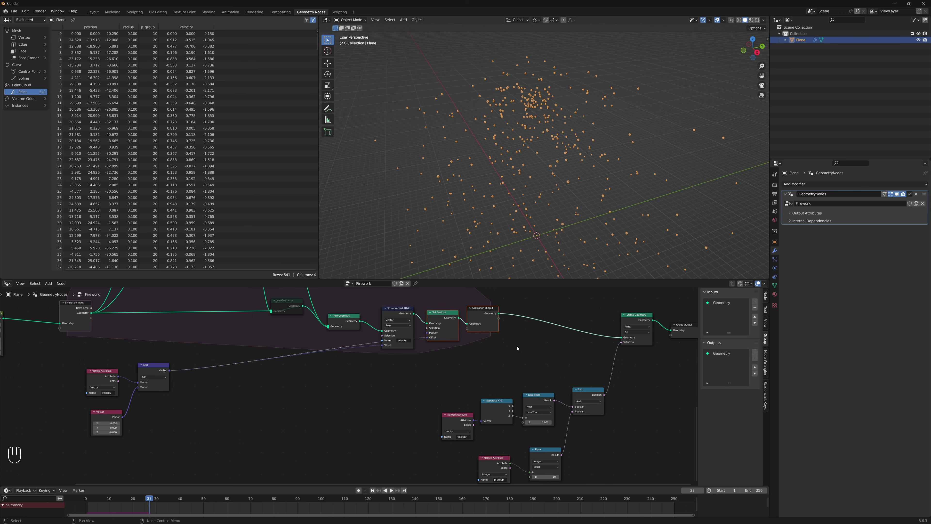
key("g")
left_click(549, 357)
left_click(549, 357)
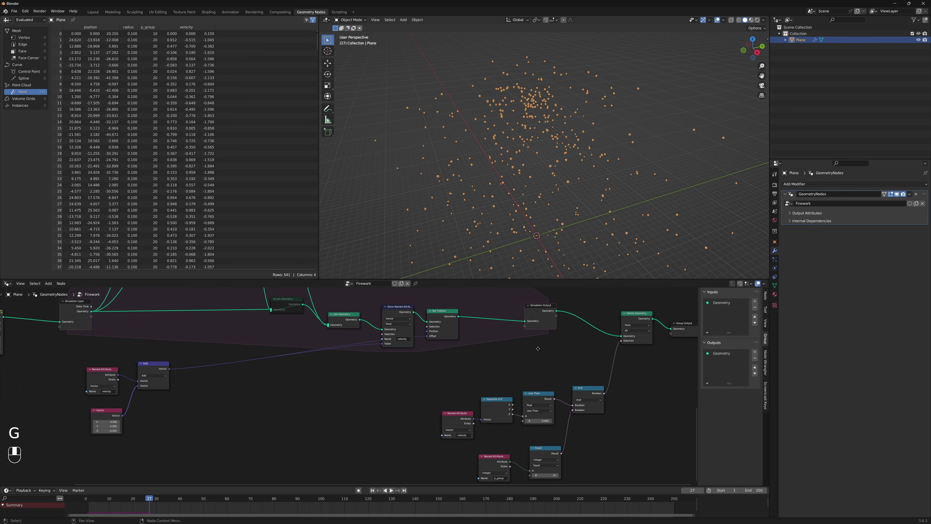
- Duplicate the velocity Store Named Attribute between Set Position and Simulation Output, set it to Boolean and name it dead
middle_click_drag(515, 366, 394, 368)
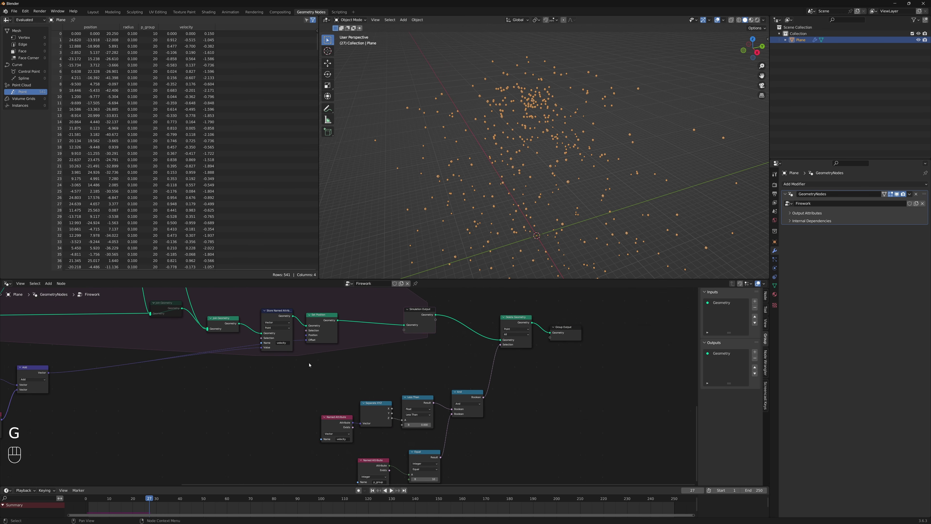
left_click(278, 318)
key("shift+d")
left_click(387, 311)
left_click(387, 315)
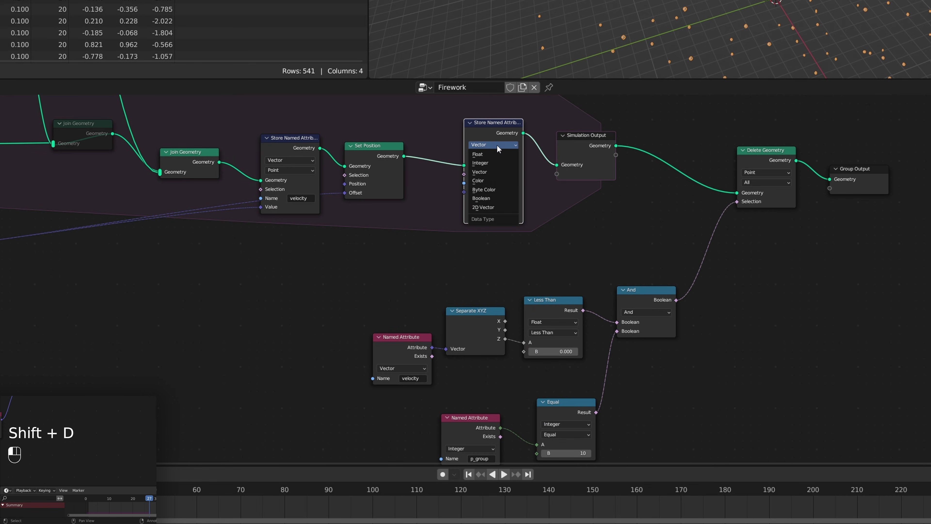
left_click(493, 198)
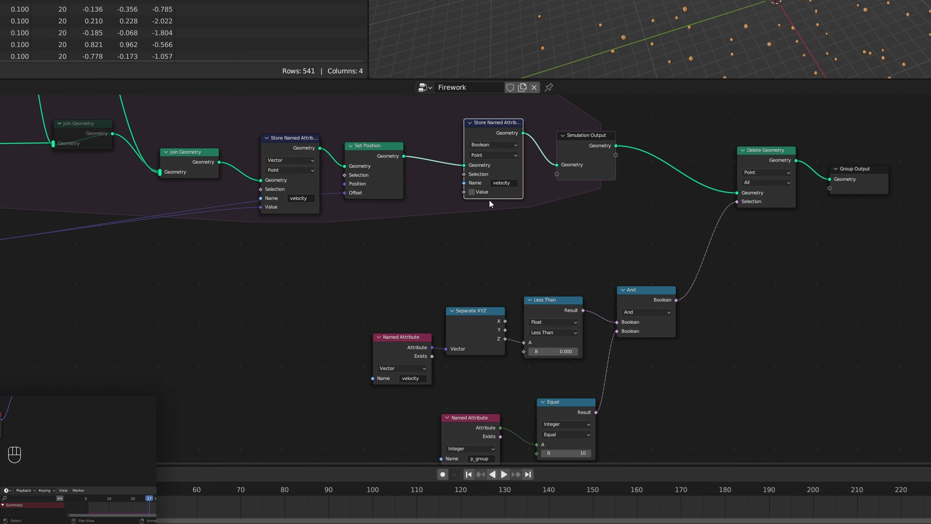
scroll(525, 176, "up", 5)
middle_click_drag(578, 234, 582, 286)
left_click(559, 191)
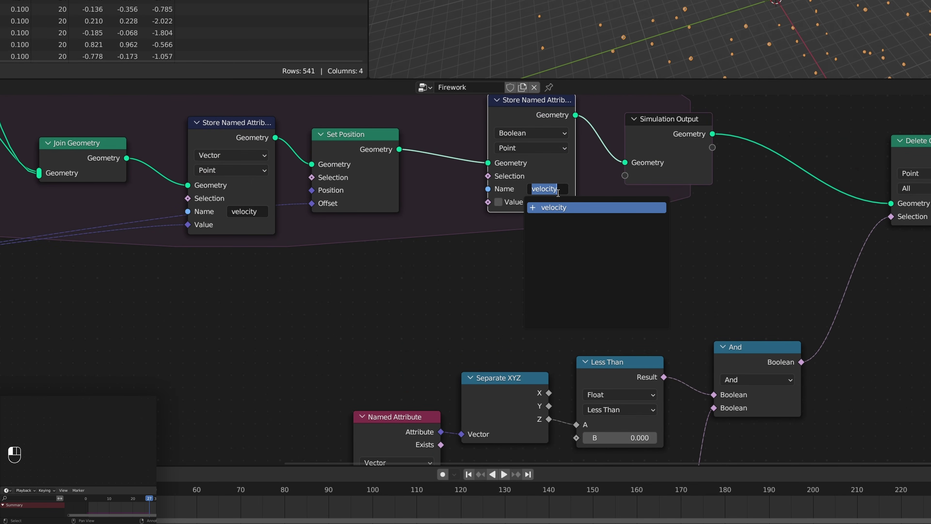
type("dead")
key("Return")
scroll(619, 193, "down", 1)
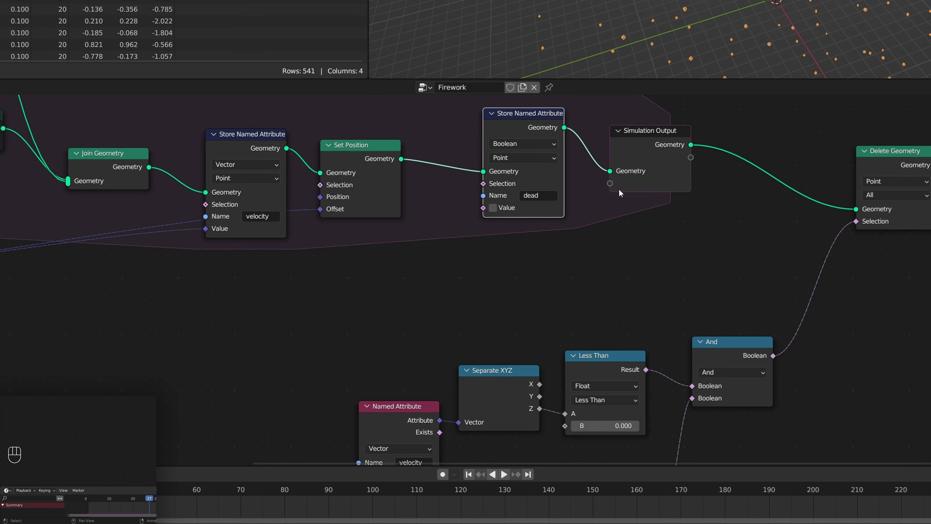
- Move the dead Store Named Attribute and Simulation Output nodes together farther away from Set Position
middle_click_drag(728, 204, 716, 269)
left_click_drag(695, 257, 523, 175)
key("g")
left_click(627, 144)
left_click(672, 285)
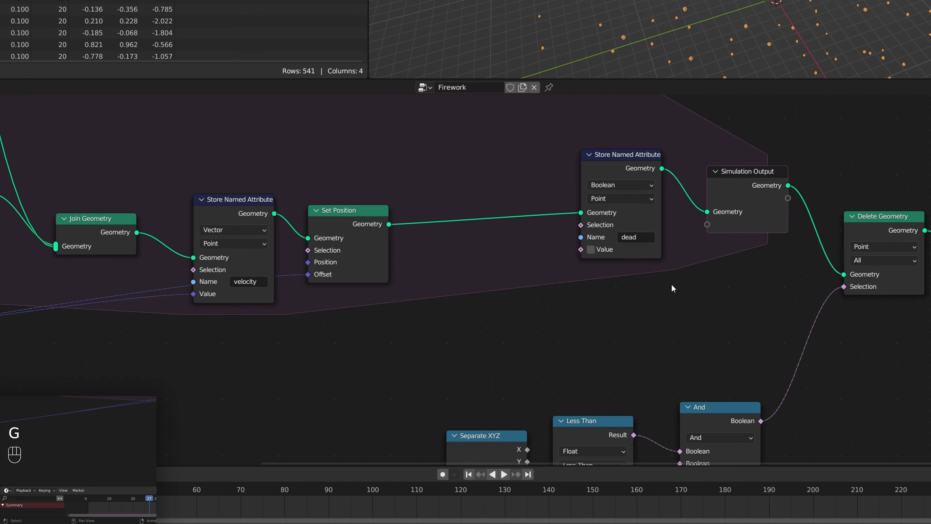
- Duplicate the dead Store Named Attribute, insert the copy just before it, and name the copy dead_previous
left_click_drag(628, 154, 627, 159)
key("shift+d")
left_click(479, 178)
left_click(509, 248)
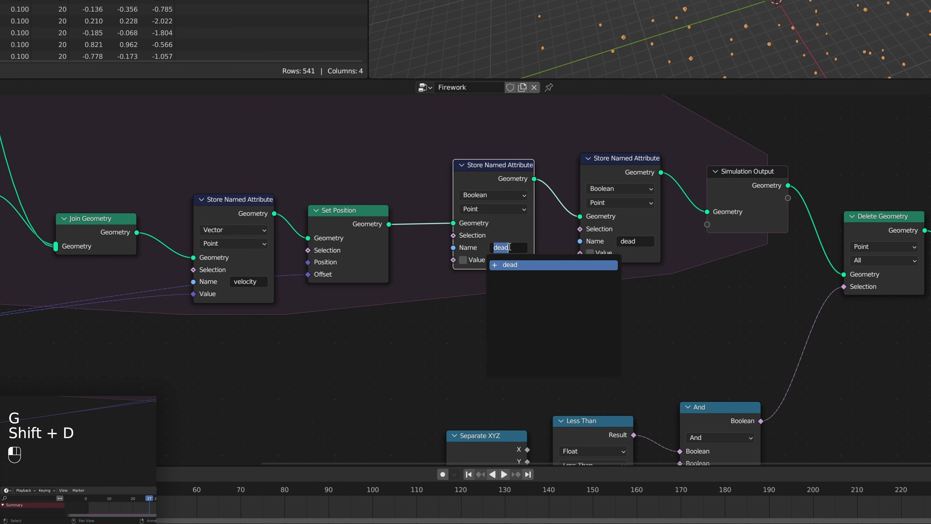
left_click(510, 246)
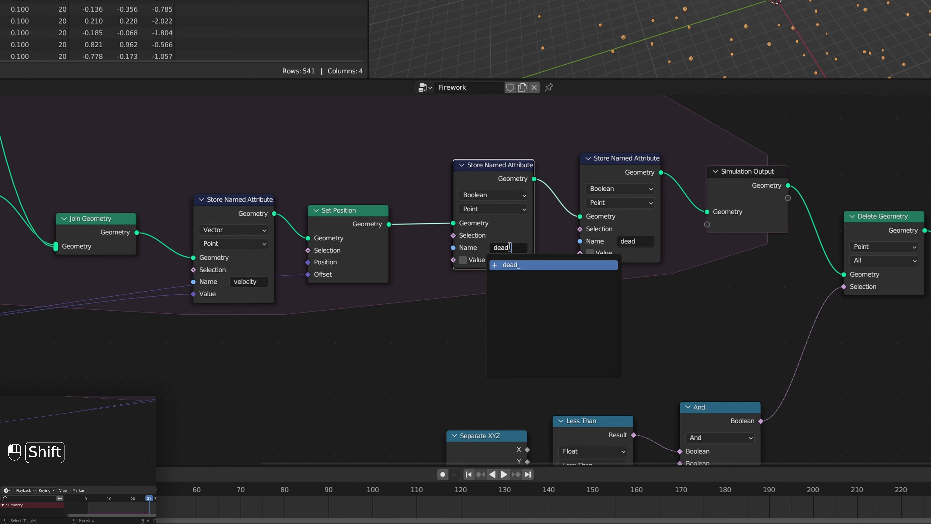
type("_previous")
key("Return")
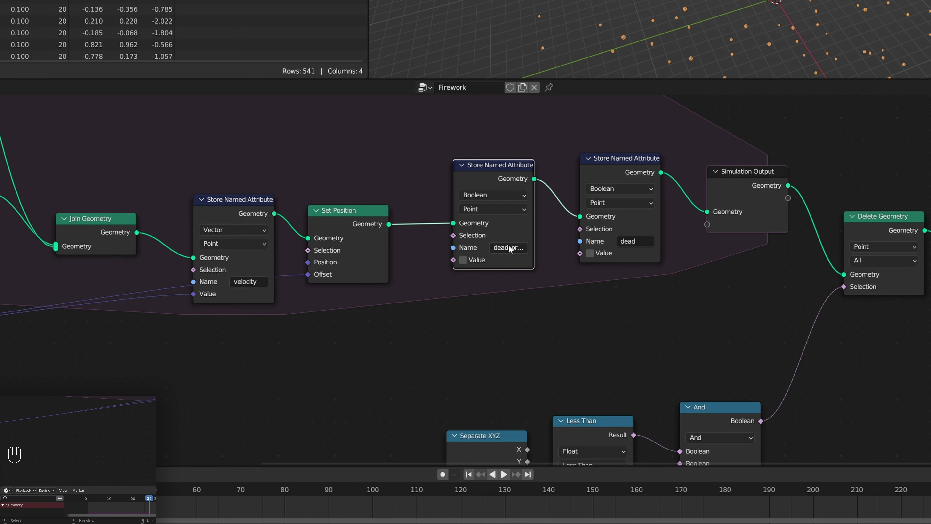
- Maximize the node editor and connect the And result to the Value of the dead Store Named Attribute
middle_click_drag(597, 374, 550, 312)
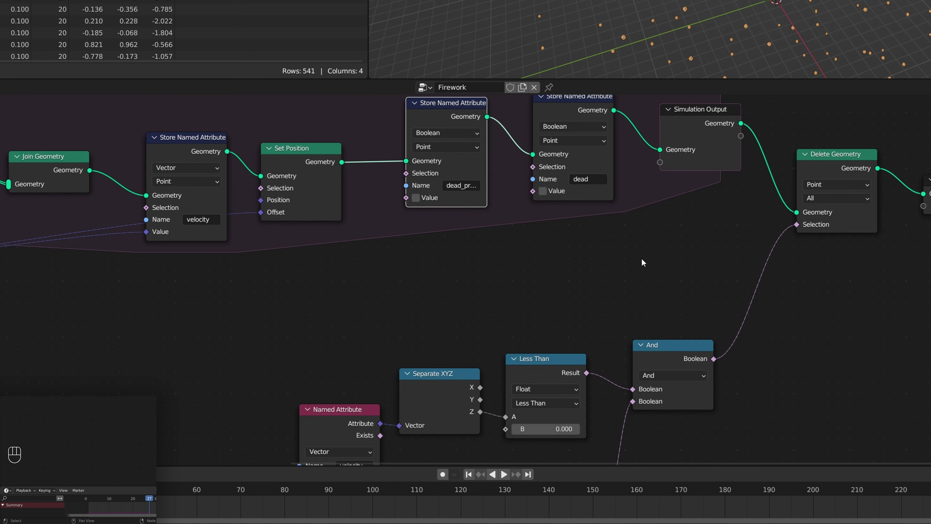
scroll(565, 343, "down", 1)
middle_click_drag(572, 348, 476, 255)
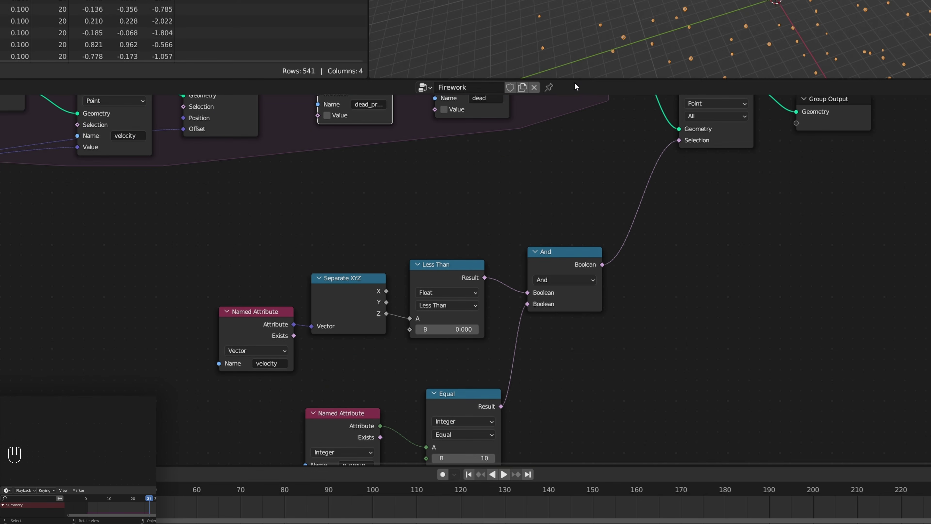
key("ctrl+space")
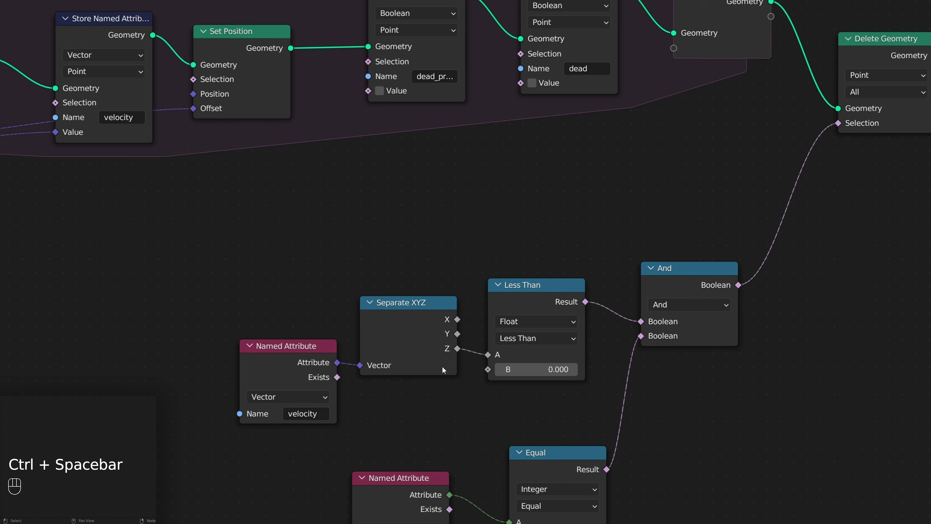
middle_click_drag(504, 222, 462, 289)
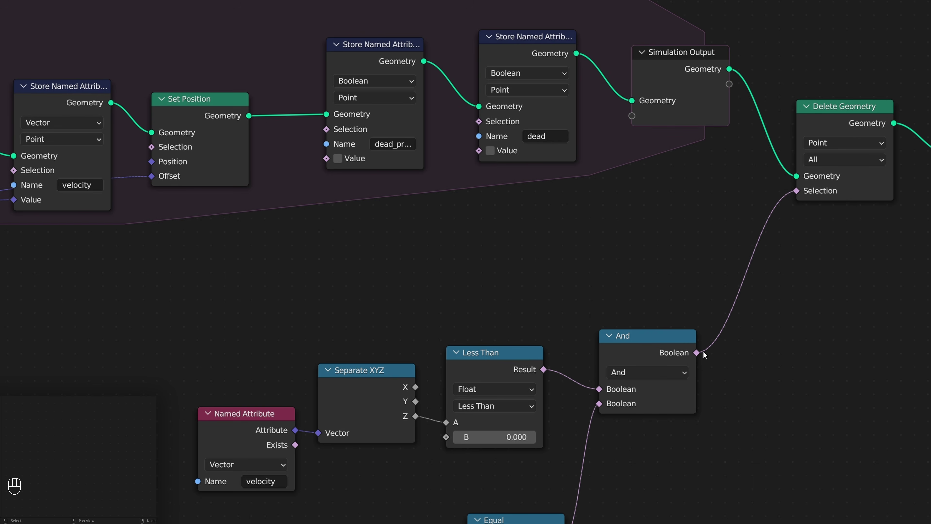
left_click_drag(697, 353, 480, 151)
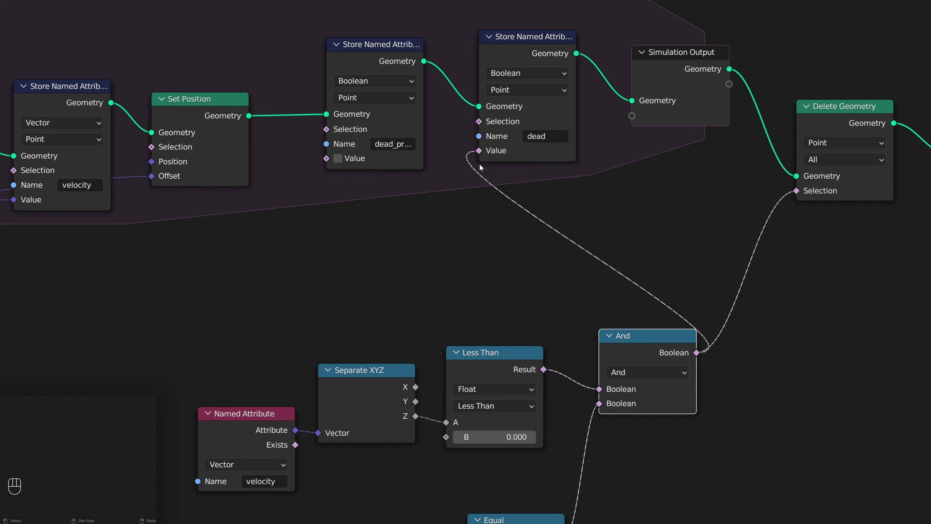
left_click(479, 165)
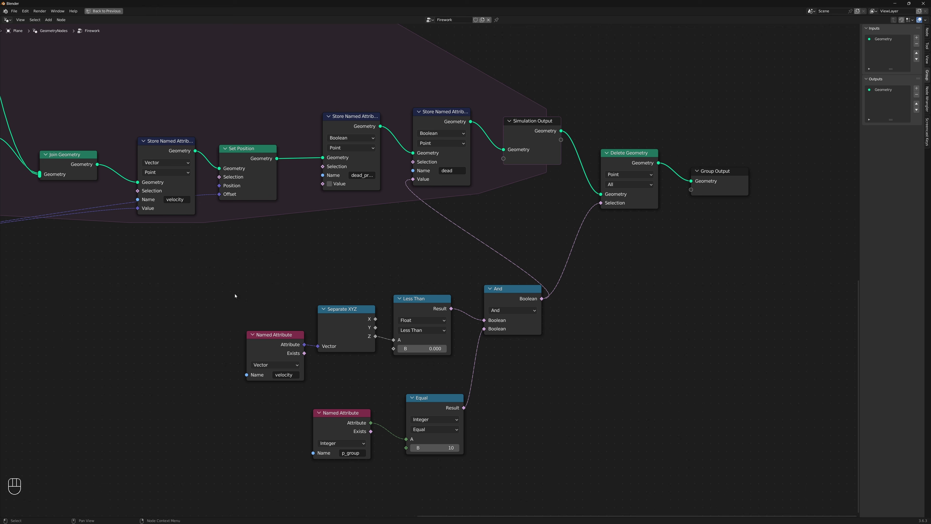
- Move the dead_previous Store Named Attribute node slightly away from the dead one
left_click_drag(235, 295, 520, 412)
left_click(422, 131)
left_click_drag(350, 122, 337, 117)
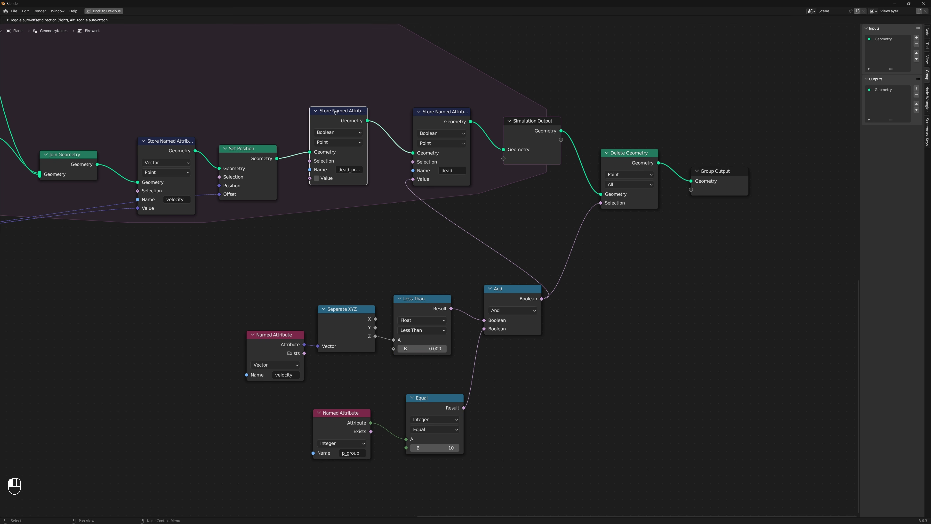
left_click(383, 211)
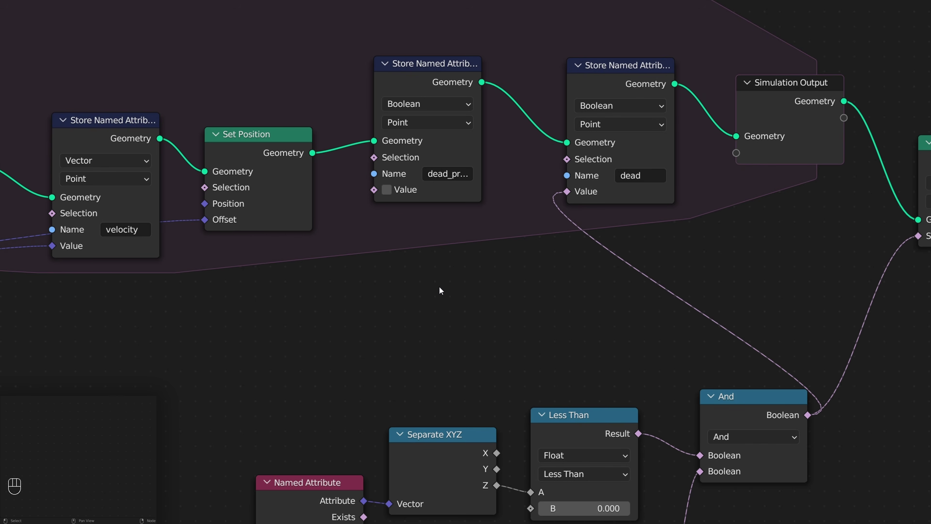
- Add a Named Attribute node below the dead_previous node, name it dead and set its data type to Boolean
key("shift+a")
left_click(440, 286)
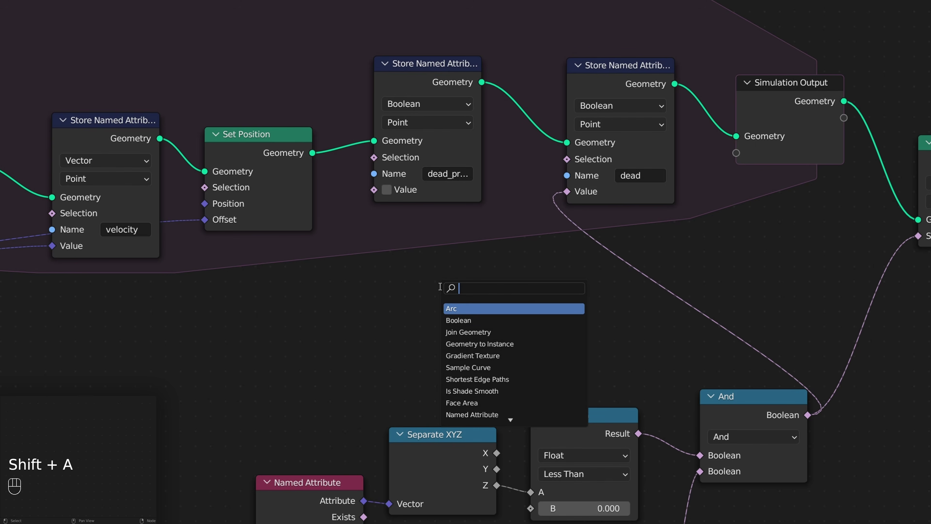
type("name")
key("Return")
left_click(440, 287)
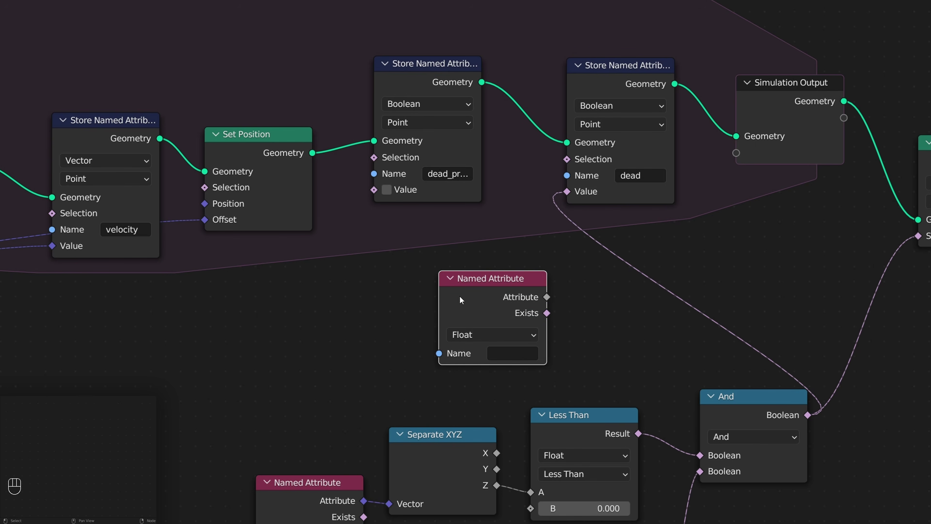
left_click(504, 353)
type("dead")
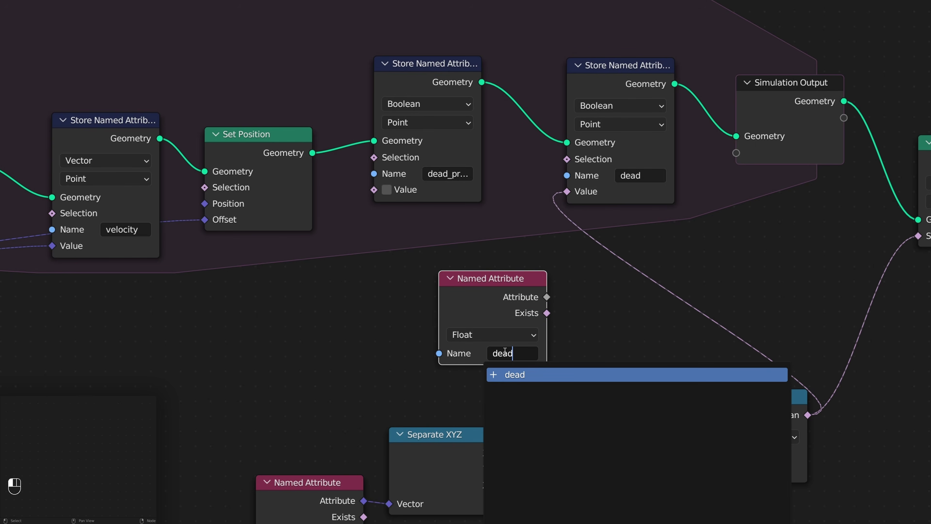
key("Return")
left_click(486, 333)
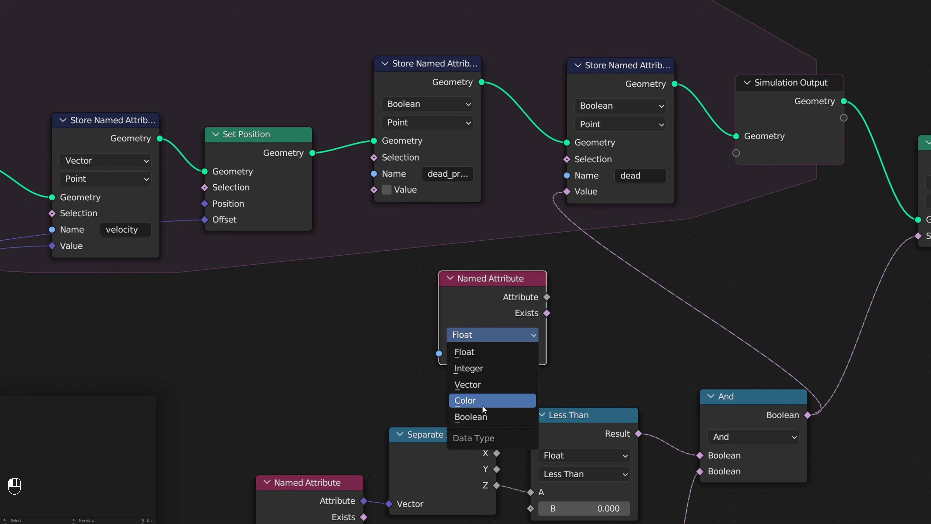
left_click(471, 416)
- Connect the dead Named Attribute to the Value of the dead_previous Store Named Attribute and place it beside the velocity nodes
left_click_drag(511, 298, 376, 191)
left_click(505, 306)
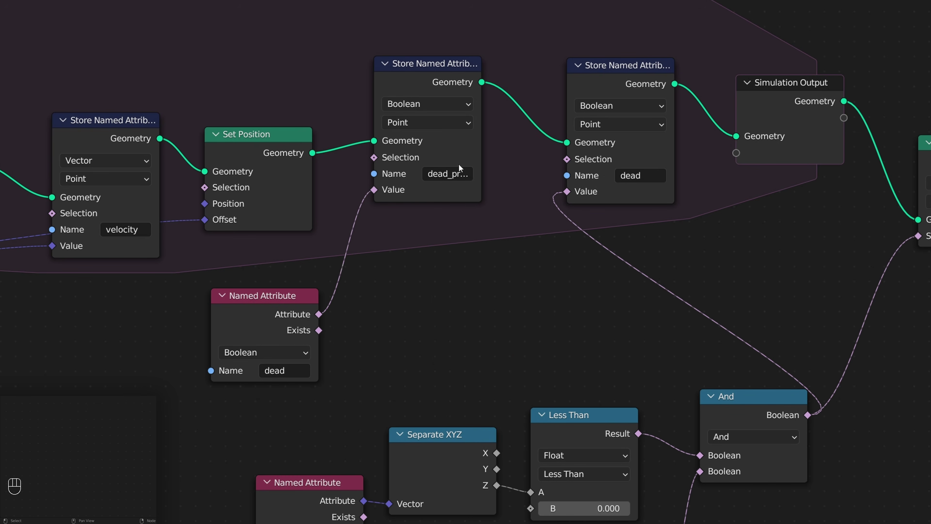
left_click(447, 201)
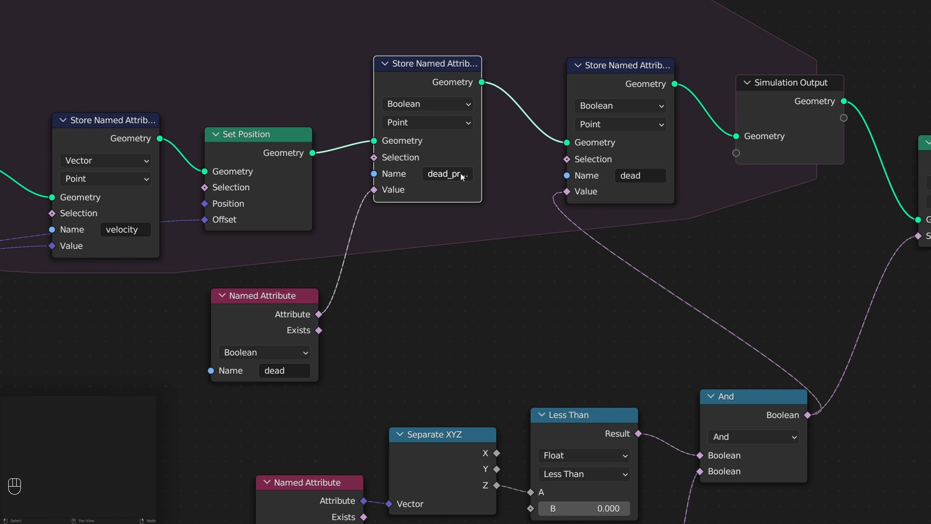
left_click(646, 201)
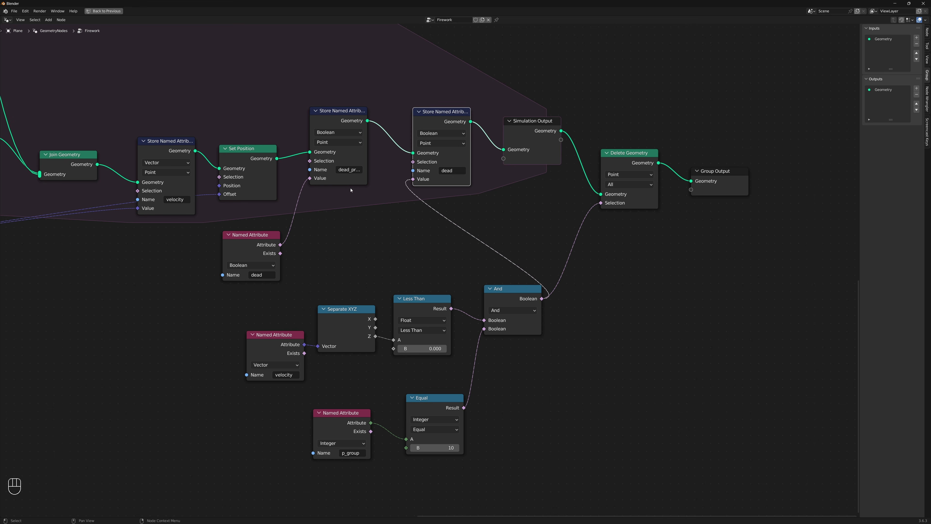
- Align Scene Time, Random Value and Scale with the P Group 11 Emitter, spacing Scale evenly between its neighbours
scroll(341, 192, "down", 5)
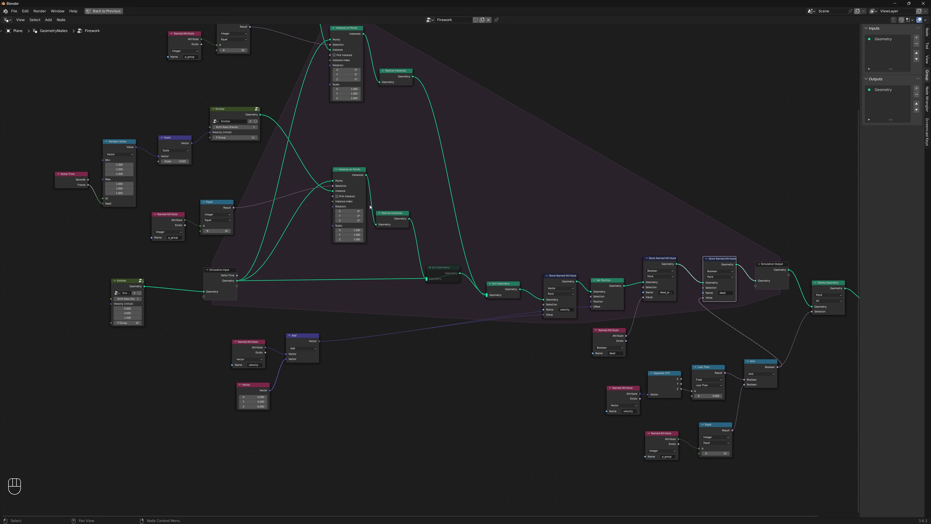
middle_click_drag(370, 208, 413, 313)
left_click_drag(91, 205, 234, 307)
key("g")
left_click(245, 266)
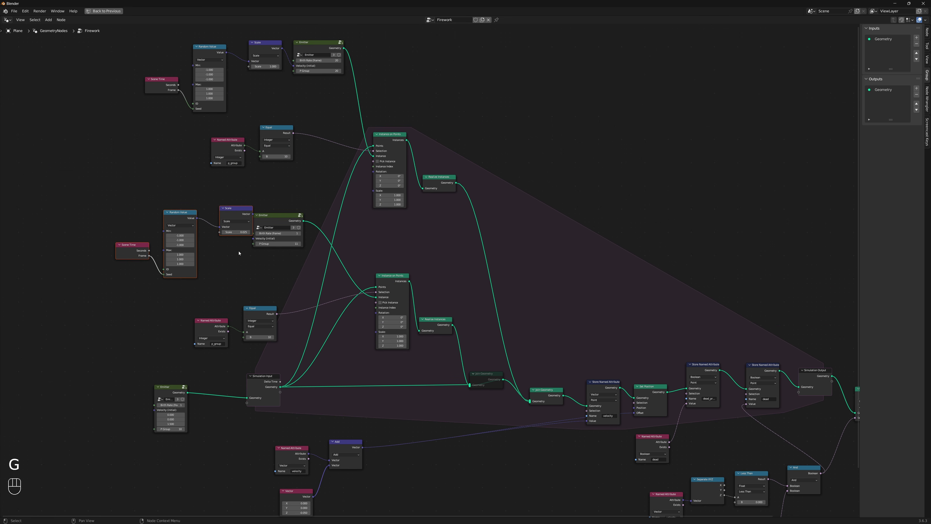
left_click(227, 216)
key("g")
left_click(211, 225)
- Move the P Group 11 Emitter and its velocity input nodes down, closer to their p_group condition
scroll(211, 225, "up", 4)
middle_click_drag(212, 225, 130, 274)
left_click_drag(3, 251, 201, 343)
key("g")
left_click(203, 360)
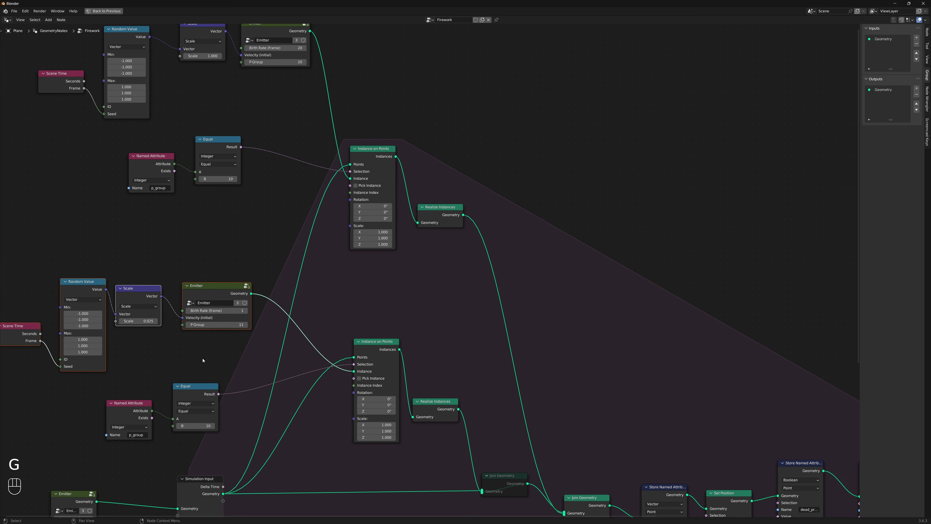
- Move the P Group 20 branch's Instance on Points and Realize Instances nodes up, closer to the level of their Emitter
middle_click_drag(213, 254, 224, 289)
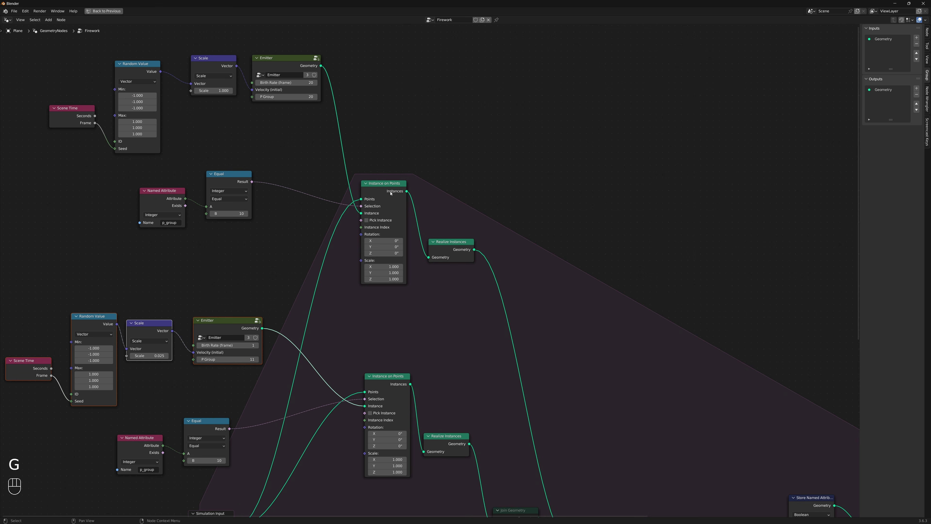
left_click_drag(370, 156, 423, 205)
key("g")
left_click(442, 141)
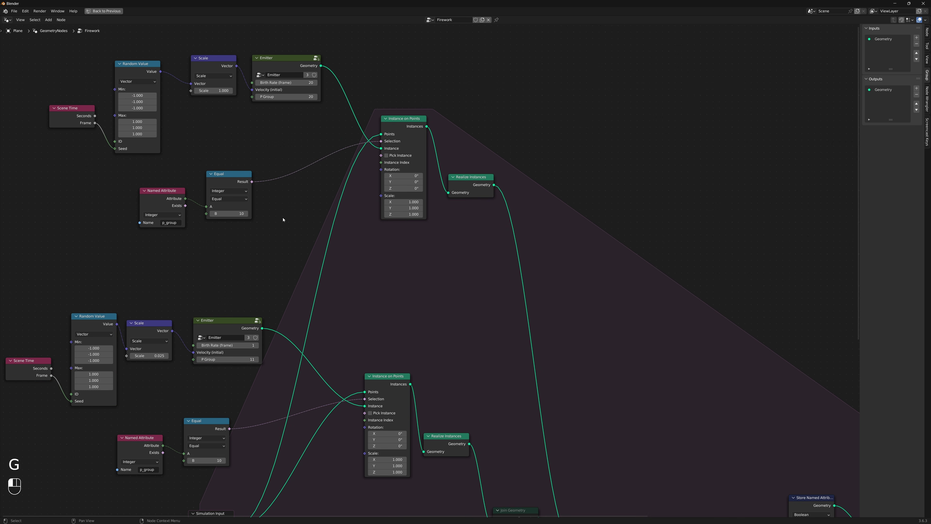
- Move the upper branch's p_group Named Attribute and Equal nodes up and away from Instance on Points
middle_click_drag(174, 248, 204, 259)
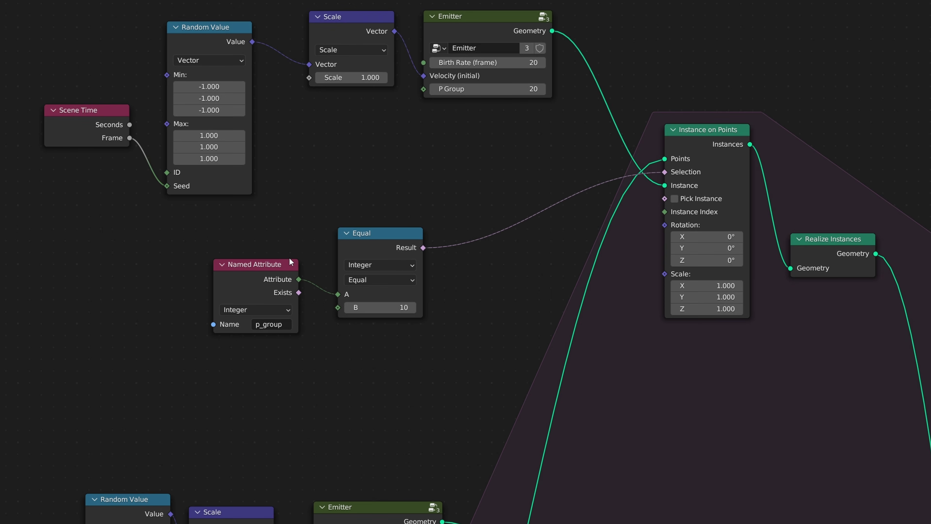
left_click_drag(220, 240, 368, 315)
key("g")
left_click(337, 288)
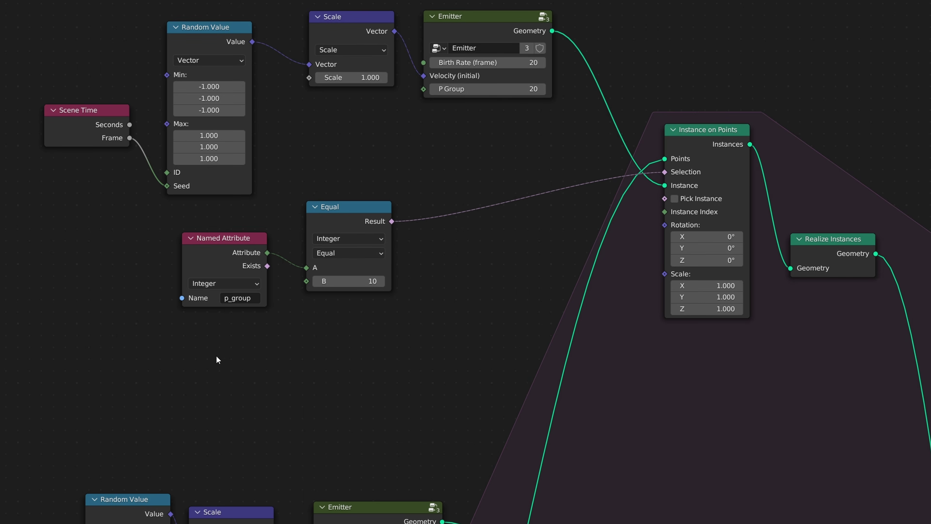
key("shift+a")
left_click(212, 353)
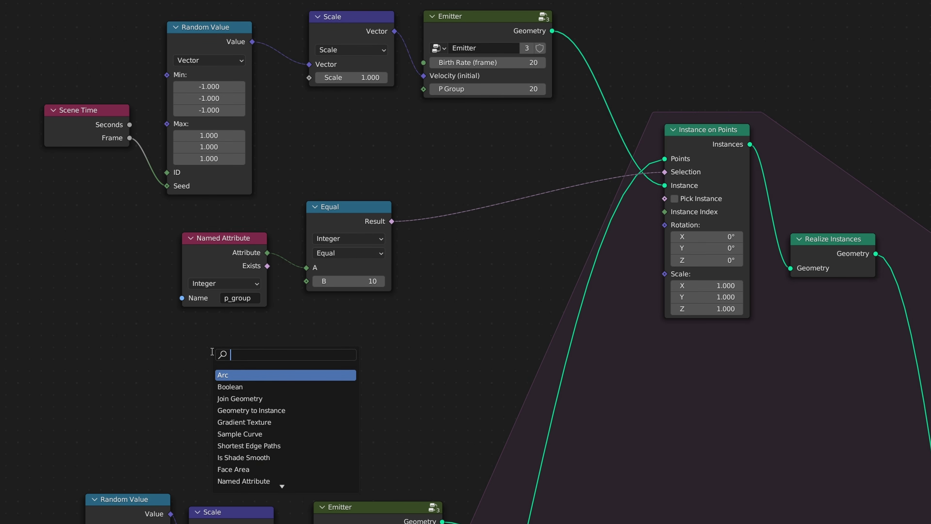
key("Escape")
- Duplicate the upper branch's p_group Named Attribute node twice, placing both copies below the original
left_click(235, 254)
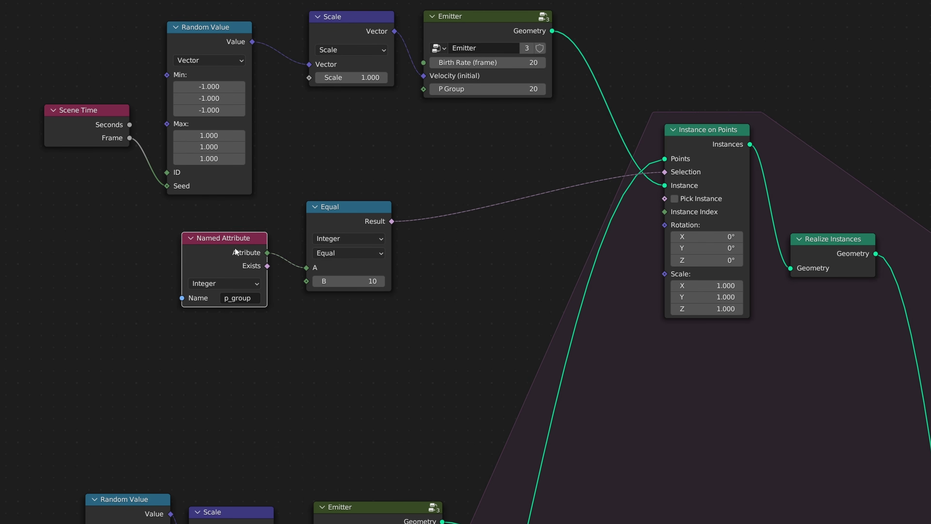
key("shift+d")
left_click(227, 340)
key("shift+d")
left_click(380, 384)
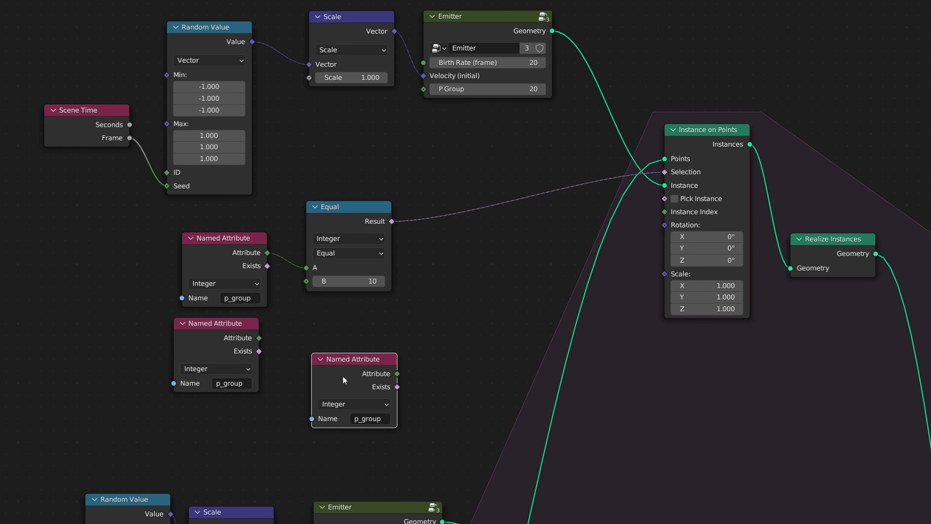
- Change the two Named Attribute copies to Boolean attributes named dead and dead_previous
left_click(271, 406)
left_click(227, 390)
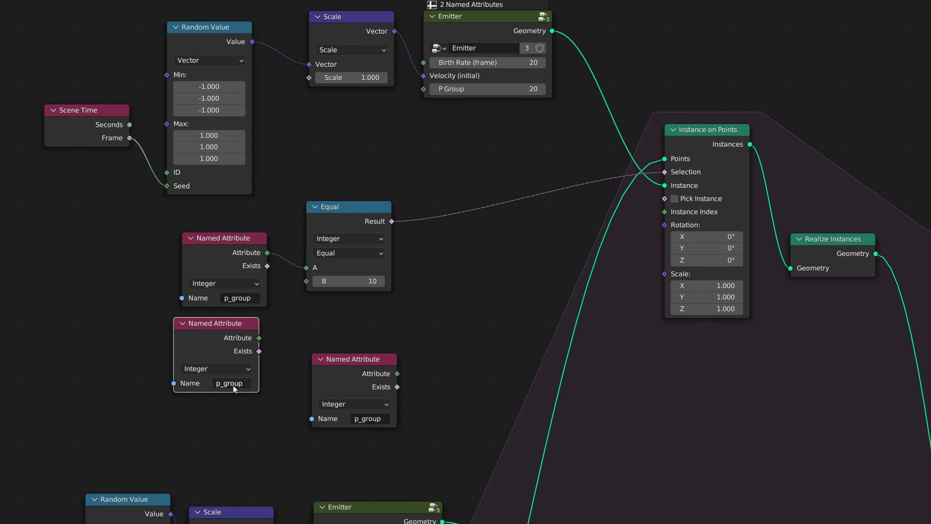
left_click(233, 384)
left_click(237, 446)
left_click(369, 425)
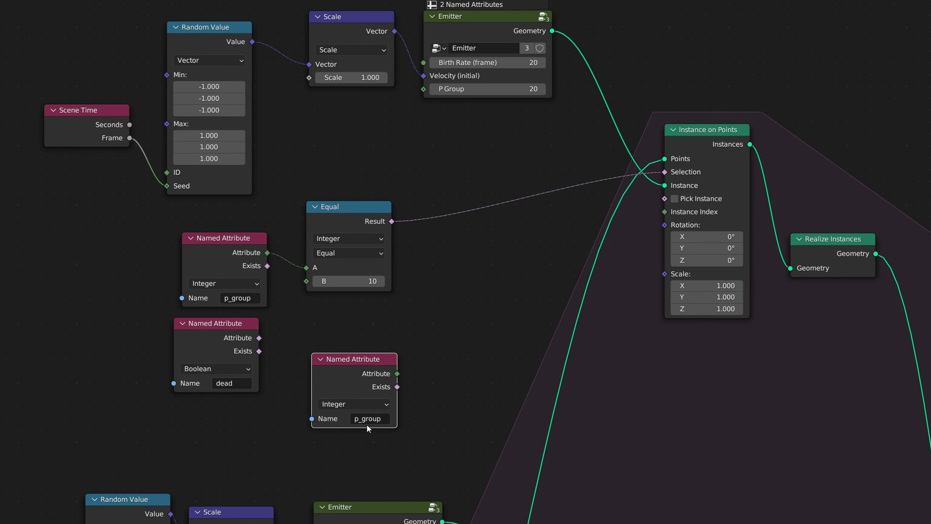
left_click(368, 419)
left_click(408, 495)
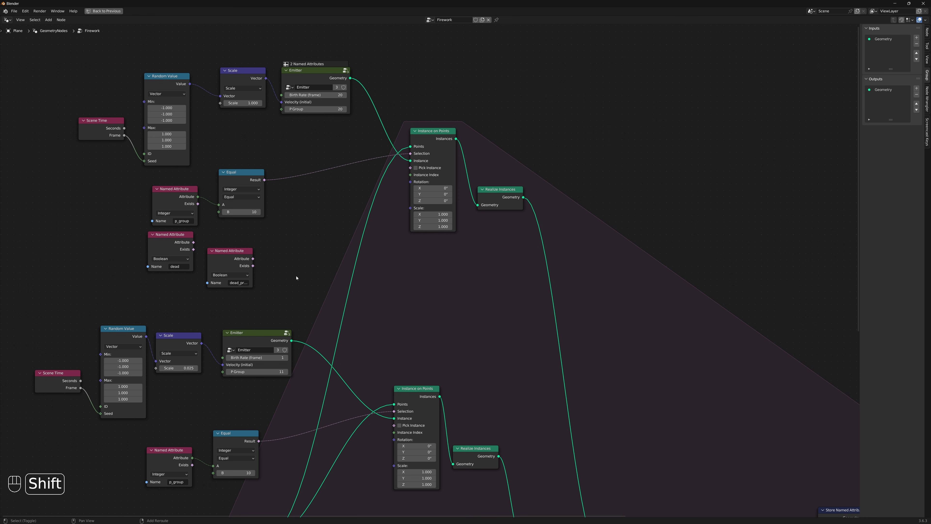
- Play the simulation from the first frame in the full workspace layout, then return to the maximized node editor
key("shift+Left")
key("shift+Left")
key("ctrl+space")
key("shift+Left")
key("shift+Left")
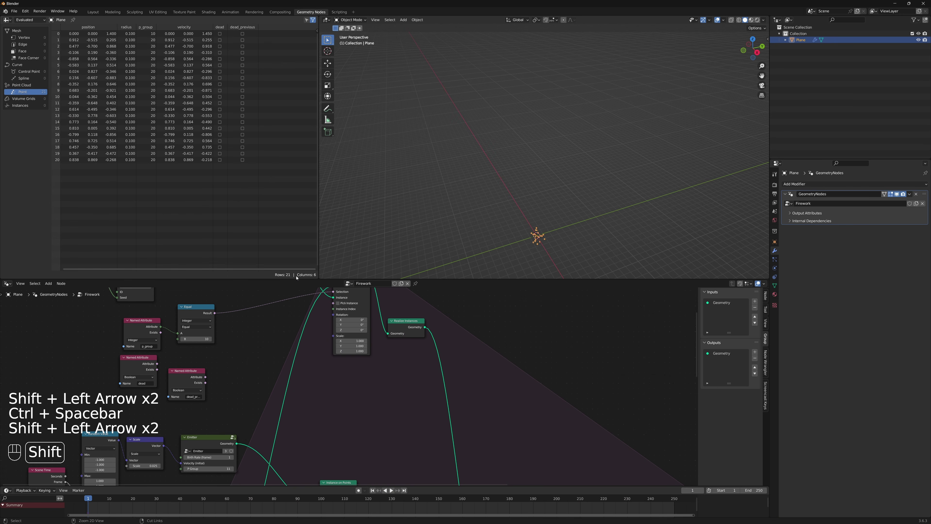
key("space")
key("shift+Left")
key("shift+space")
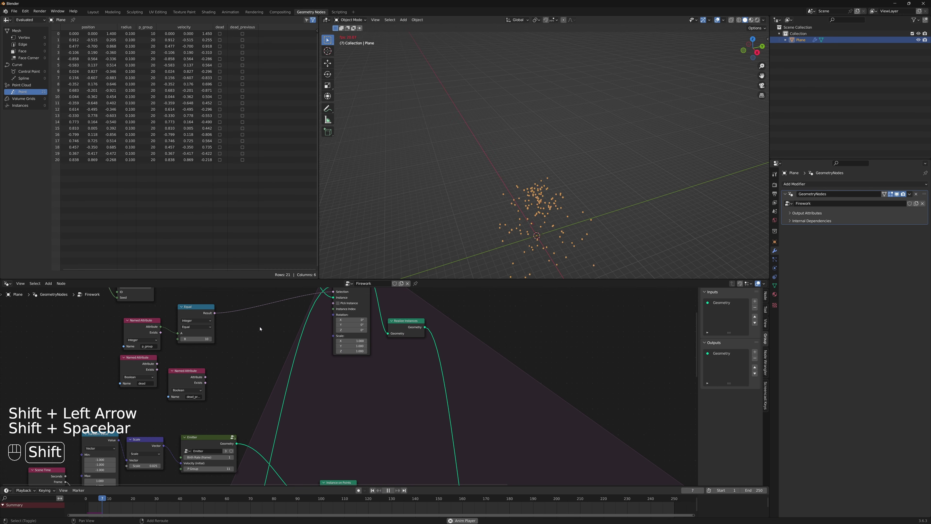
key("shift+space")
key("shift+Left")
key("ctrl+space")
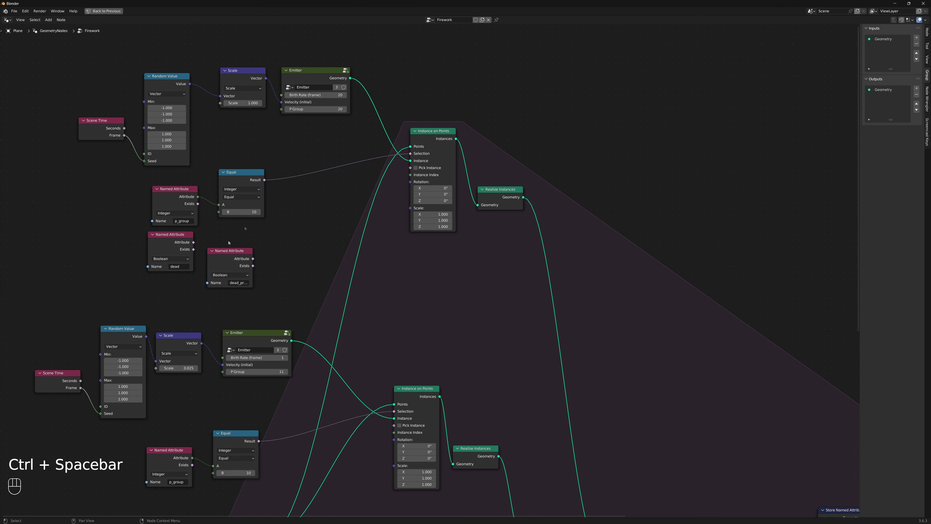
- Move the P Group 20 Emitter with its velocity nodes up, followed by its p_group Named Attribute and Equal nodes
middle_click_drag(191, 251, 190, 290)
left_click_drag(168, 94, 381, 165)
key("g")
left_click(386, 117)
left_click_drag(212, 184, 342, 224)
key("g")
left_click(301, 192)
left_click(302, 193)
- Move the dead and dead_previous Named Attribute nodes down-left and stack dead_previous beneath dead
scroll(286, 246, "up", 3)
middle_click_drag(274, 233, 320, 246)
left_click_drag(231, 255, 321, 325)
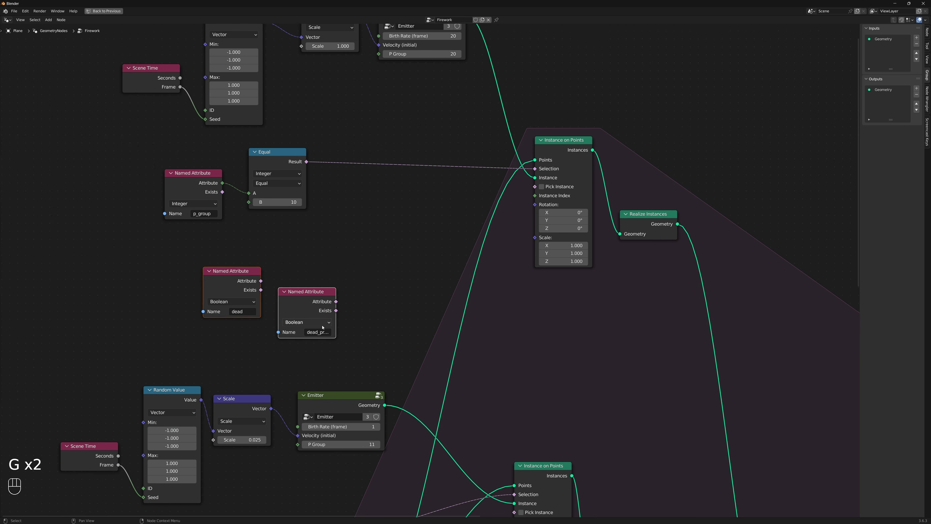
key("g")
left_click(288, 306)
left_click(267, 282)
key("g")
left_click(204, 322)
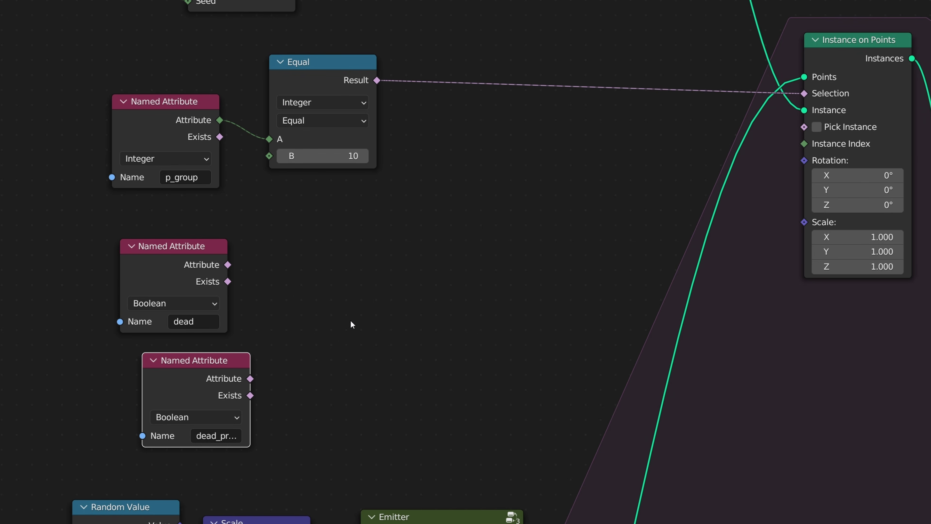
- Add a Boolean Math node beside the dead and dead_previous attributes, using the And operation
key("shift+a")
type("bo")
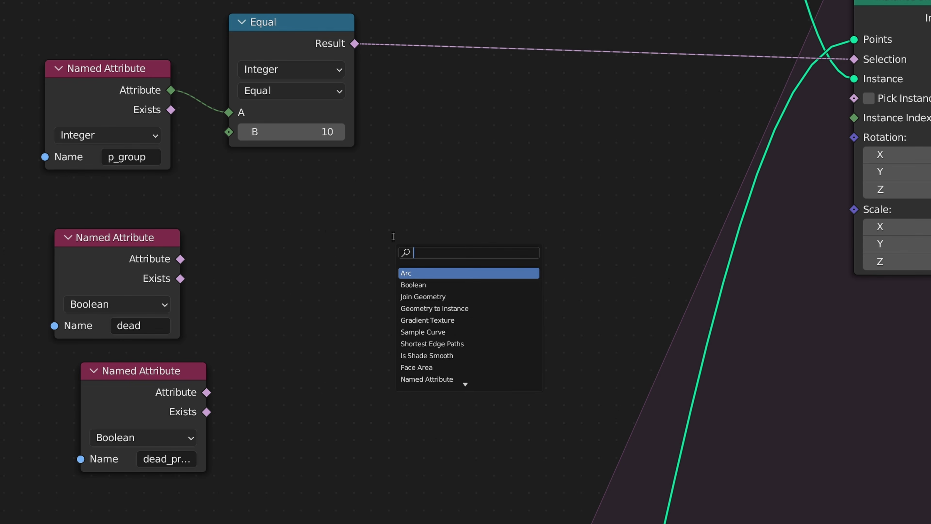
type("ol")
key("Down")
key("Return")
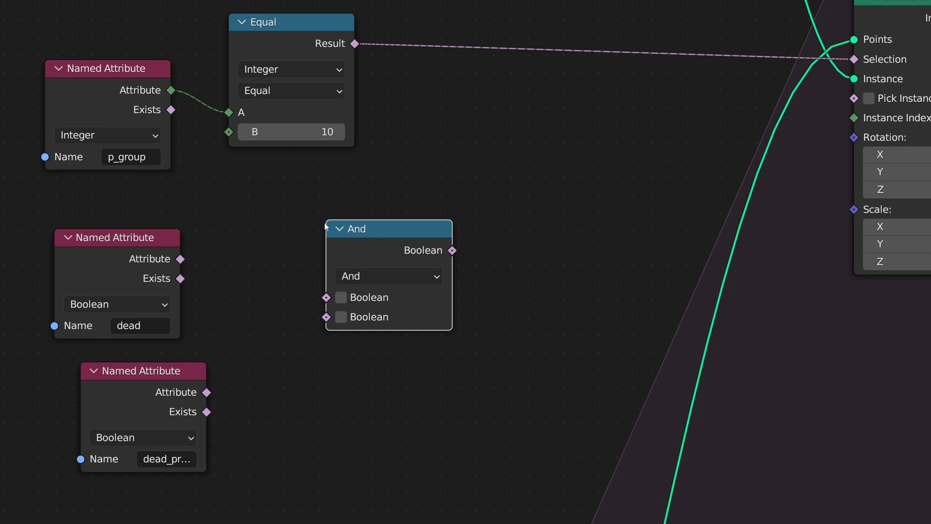
- Place the And node and duplicate it twice, setting the copies below and beside it
left_click(376, 250)
key("shift+d")
left_click(423, 375)
key("shift+d")
left_click(580, 353)
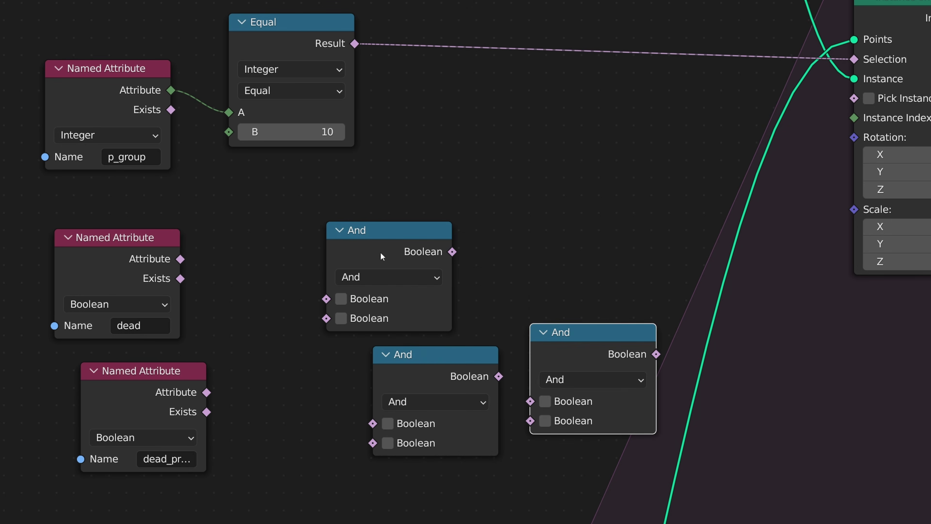
- Rearrange the Boolean attribute nodes so that dead_previous sits above dead
left_click_drag(380, 253, 366, 260)
left_click_drag(154, 395, 44, 206)
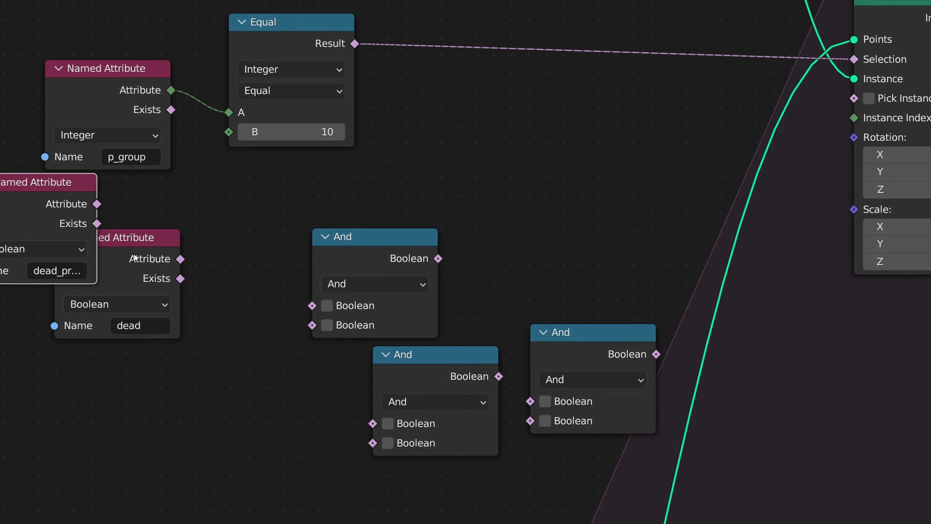
left_click_drag(131, 255, 142, 350)
left_click_drag(34, 198, 83, 219)
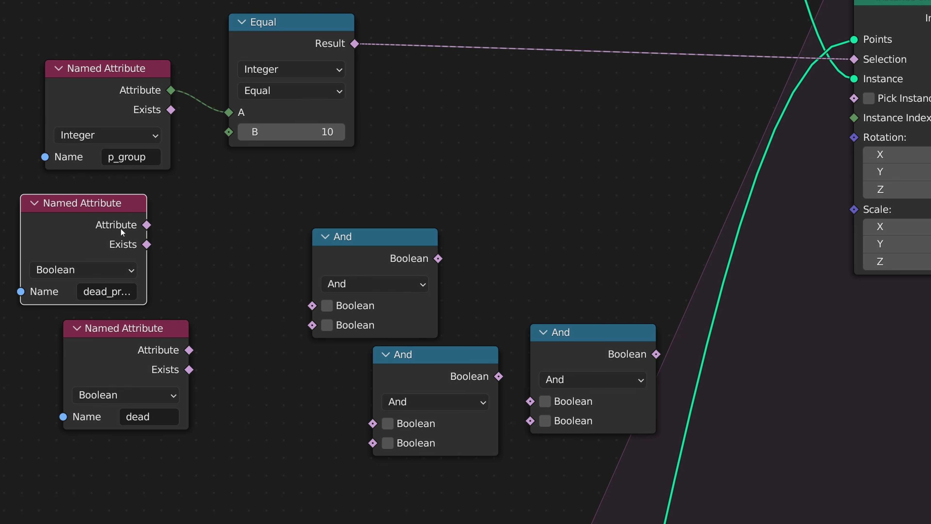
- Change the first And node's operation to Not and link the dead_previous attribute into it
left_click(399, 284)
left_click(374, 341)
left_click_drag(351, 250, 293, 230)
left_click_drag(46, 231, 319, 272)
key("f")
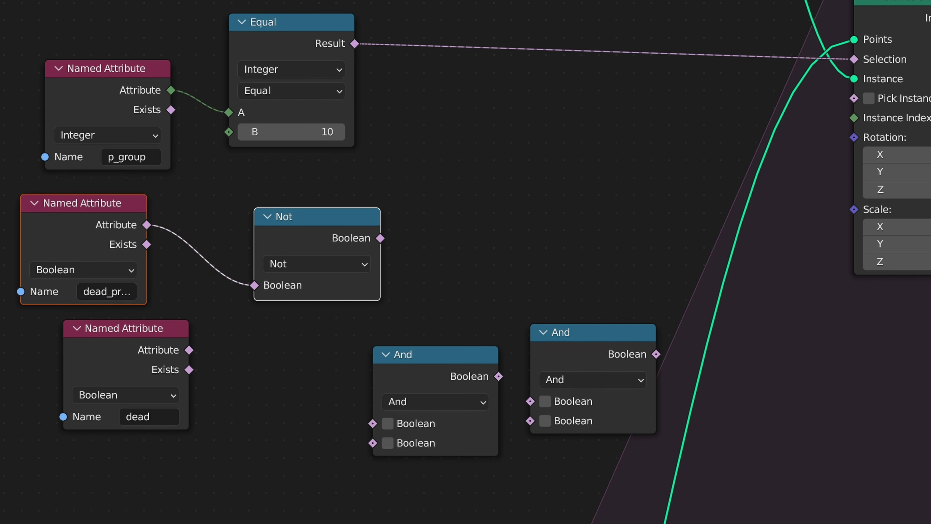
key("alt+a")
- Widen the dead_previous node to show its full name and reposition the Not, dead and nearest And nodes
left_click_drag(22, 251, 0, 252)
left_click_drag(261, 225, 212, 207)
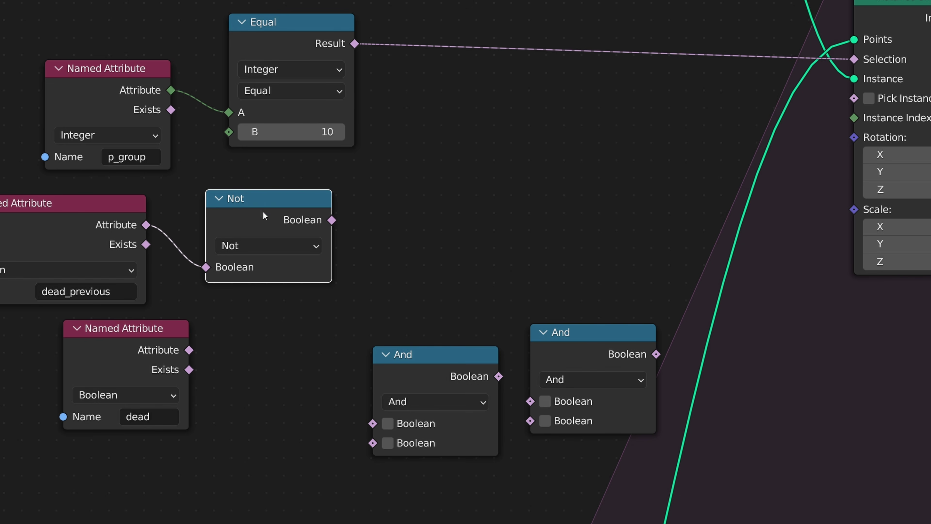
left_click_drag(120, 345, 60, 360)
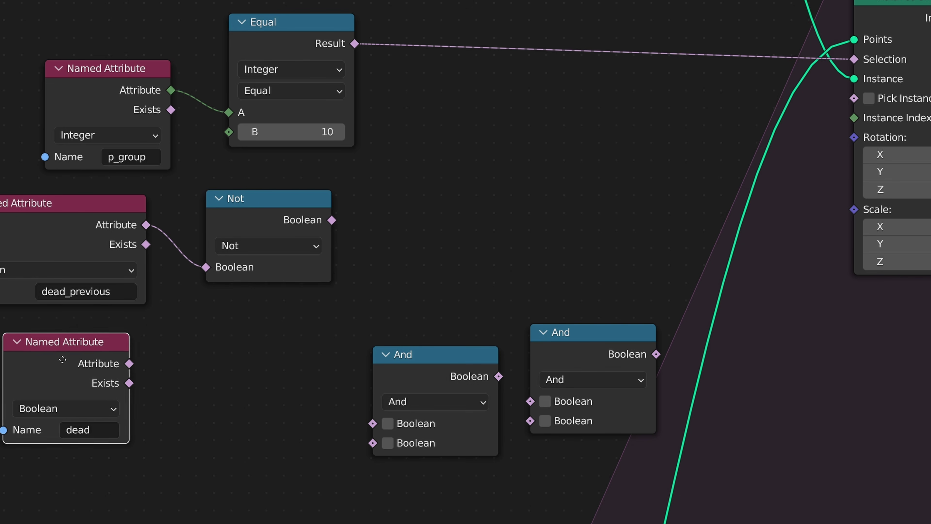
left_click(334, 360)
left_click_drag(422, 367, 419, 331)
- Connect the Not result and the dead attribute to the two inputs of the nearest And node
left_click_drag(403, 239, 172, 404)
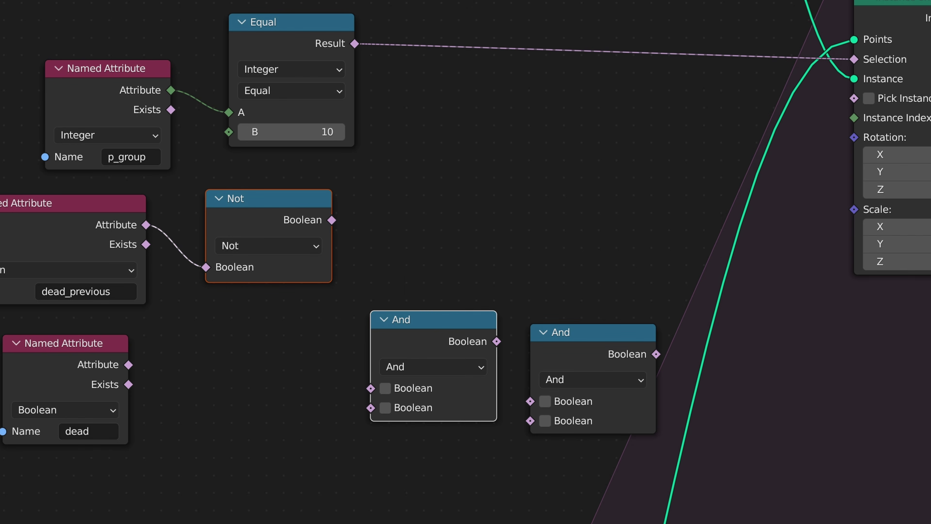
left_click(117, 375, "shift")
key("f")
left_click(276, 385)
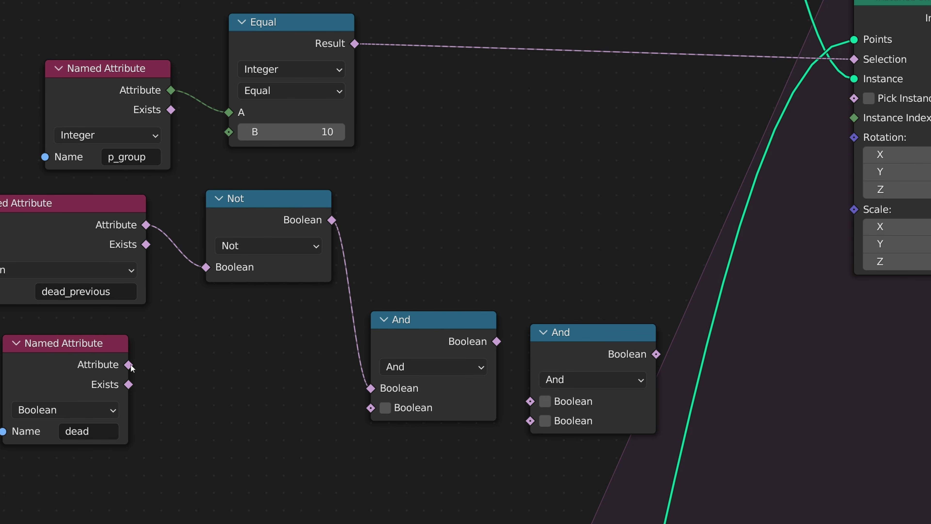
left_click_drag(128, 364, 381, 409)
- Tidy the connected And node and the dead attribute node, bringing them closer to the Not node
left_click_drag(441, 358, 448, 295)
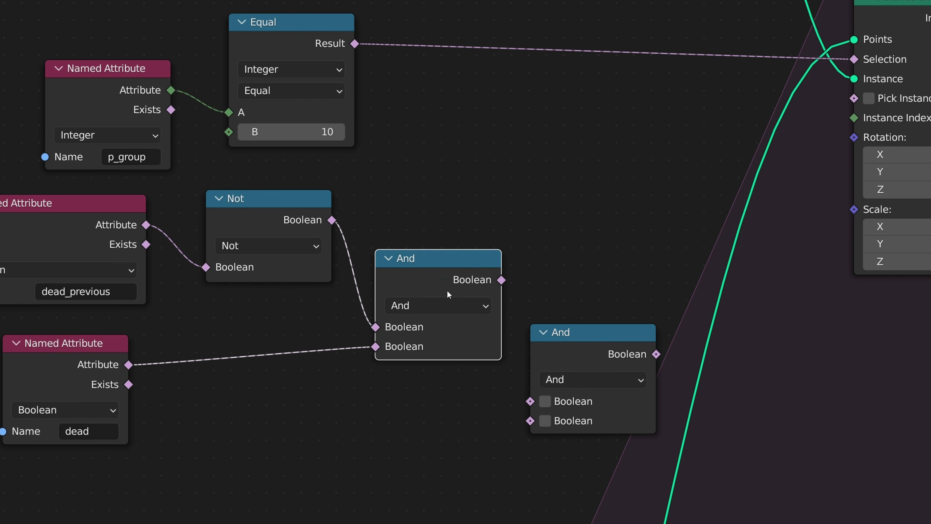
left_click_drag(44, 371, 33, 351)
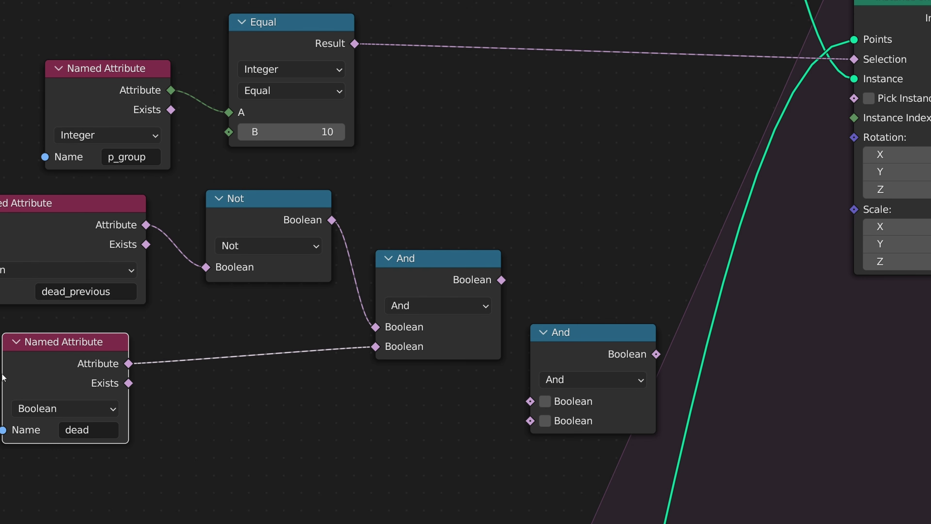
left_click_drag(59, 340, 136, 356)
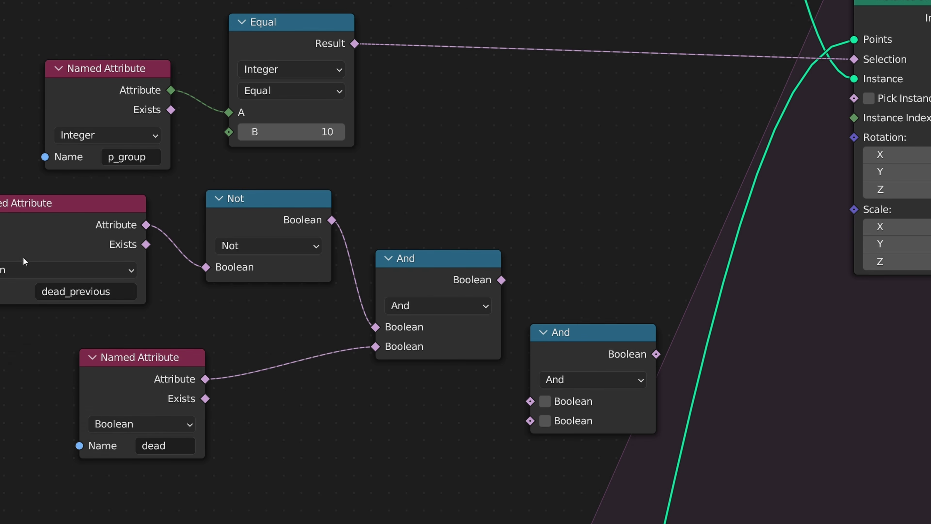
left_click_drag(418, 279, 398, 259)
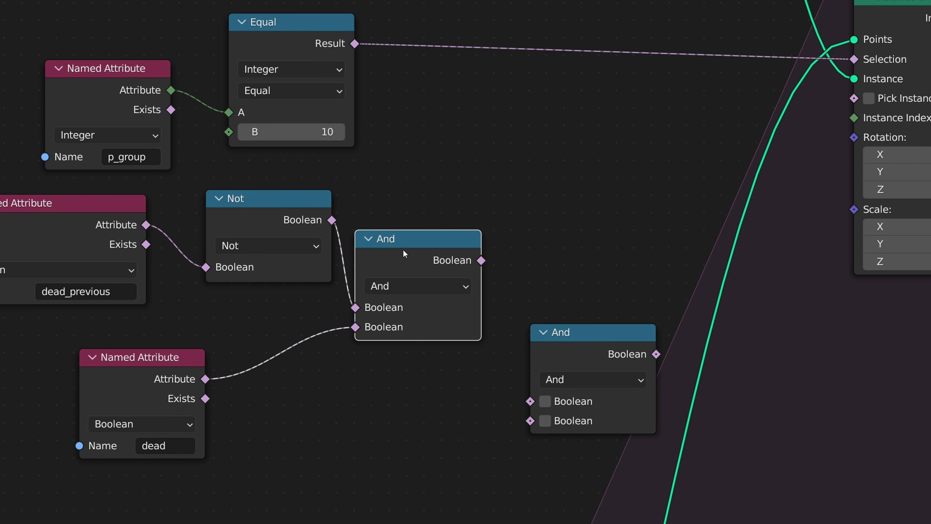
- Insert the spare And node between Equal and Instance on Points' Selection, with the dead-check And feeding its second input
left_click_drag(591, 335, 552, 12)
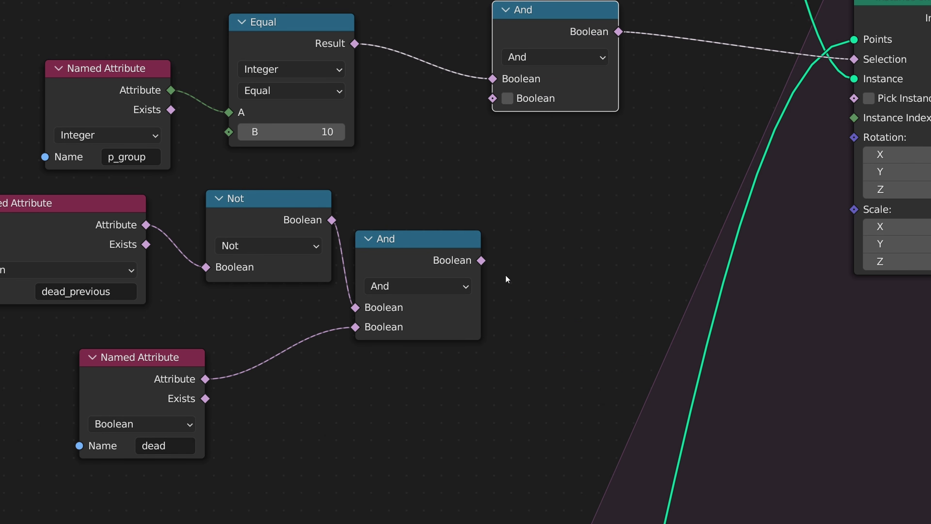
left_click_drag(481, 260, 492, 98)
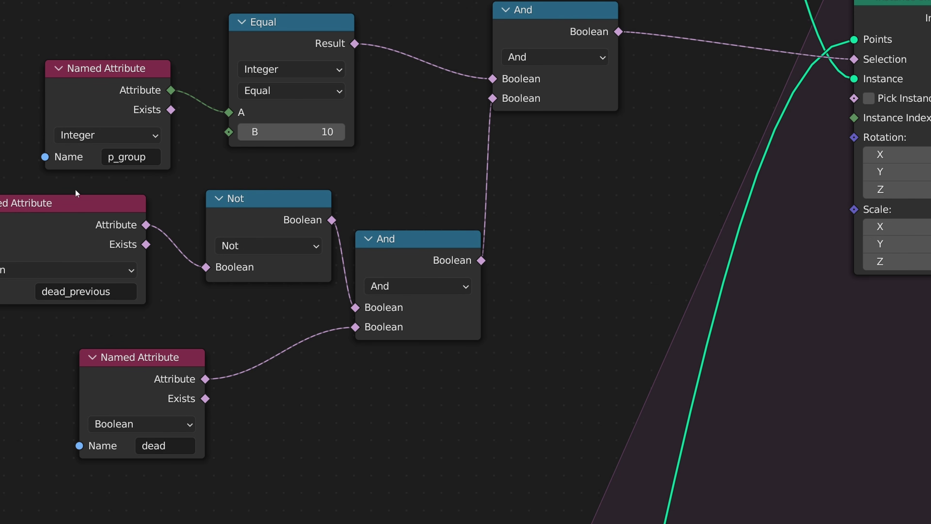
left_click(615, 34)
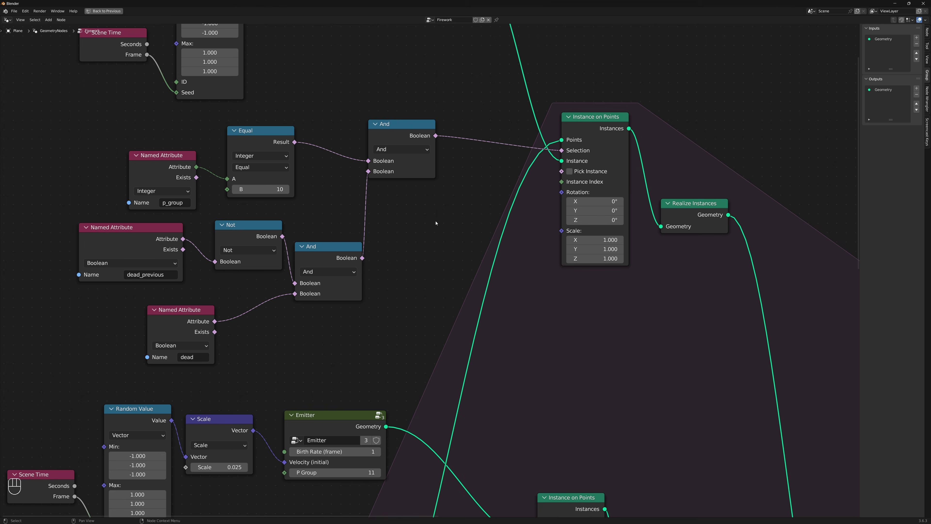
- Restore the full workspace layout and play the simulation from the first frame to check the death-triggered emission
key("ctrl+space")
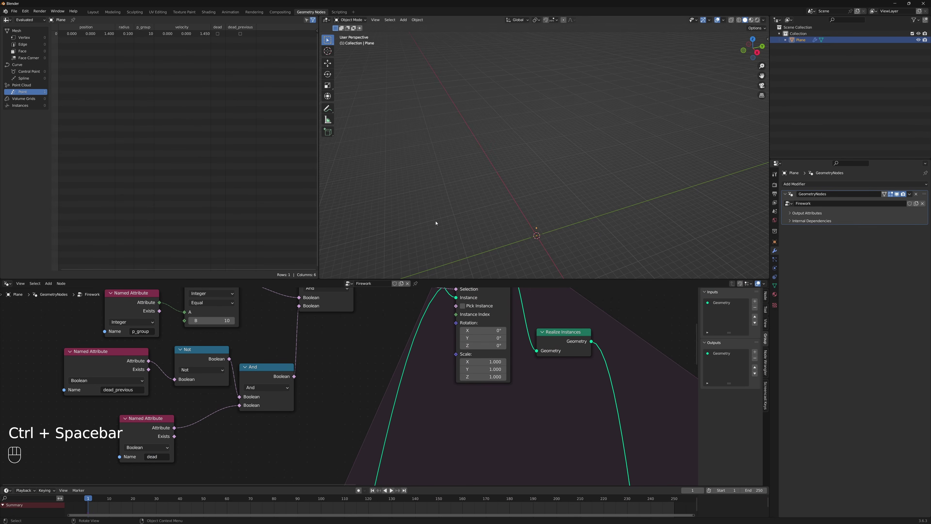
key("shift+Left")
key("shift+Left")
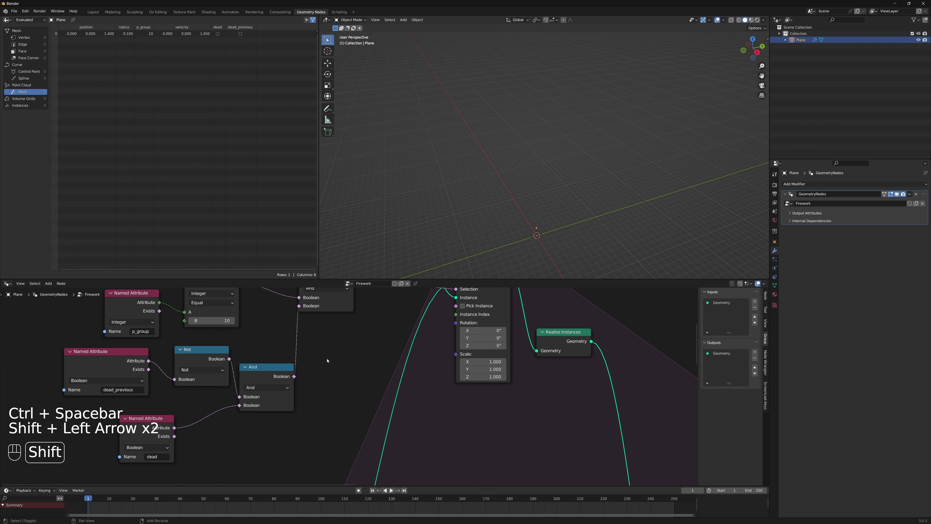
key("shift+space")
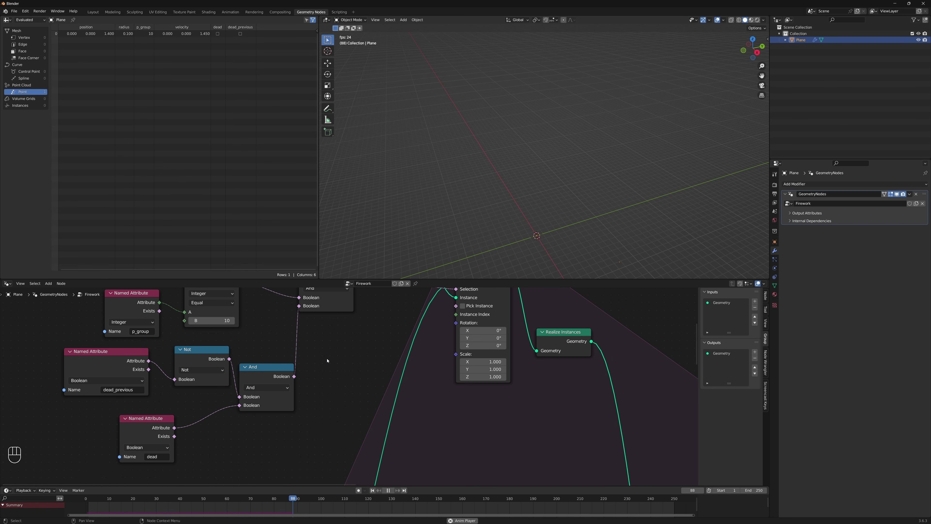
key("shift+Left")
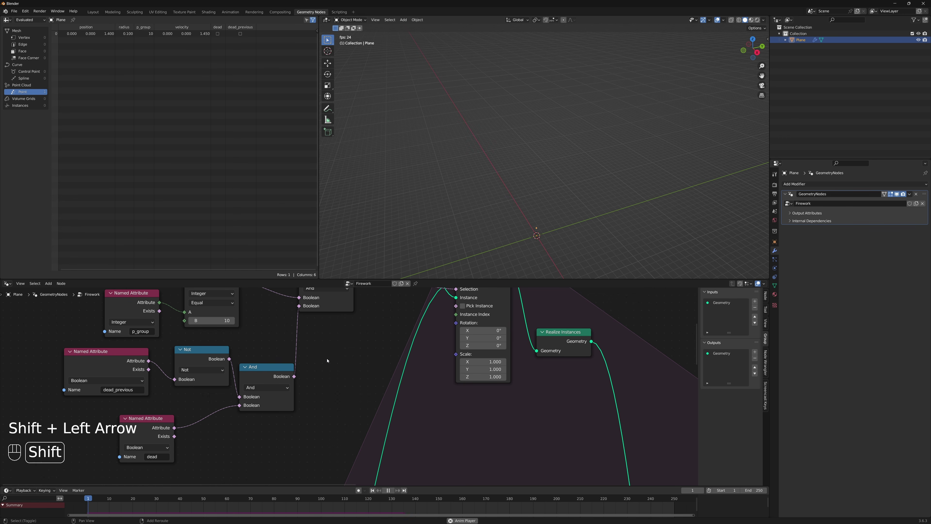
key("shift+space")
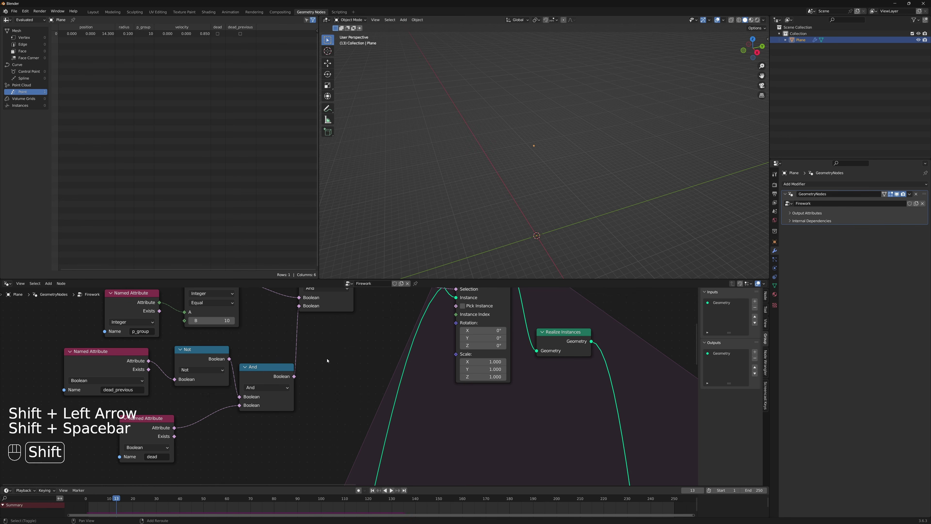
- Set the timeline's end frame to 60
double_click(754, 490)
type("60")
key("Return")
- Replay the shortened simulation from the first frame and pause it once the burst points are emitted
key("shift+Left")
key("shift+space")
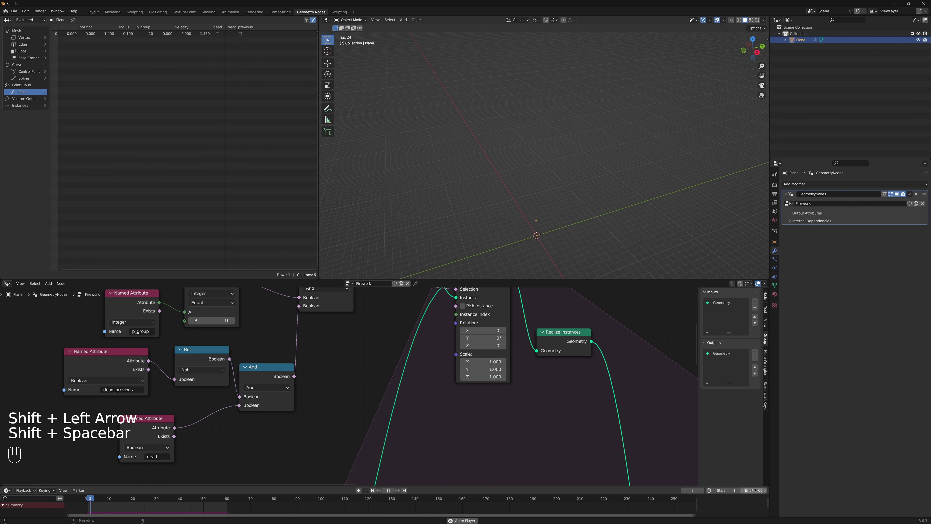
key("shift+space")
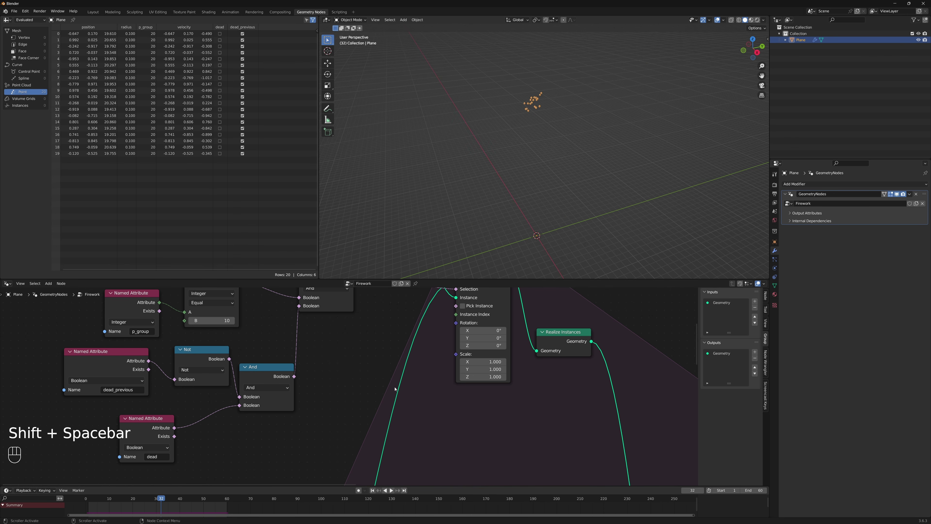
- Maximize the node editor and group the rocket trail nodes, from Scene Time through Realize Instances, in a new frame
scroll(357, 382, "down", 1)
scroll(338, 405, "down", 4)
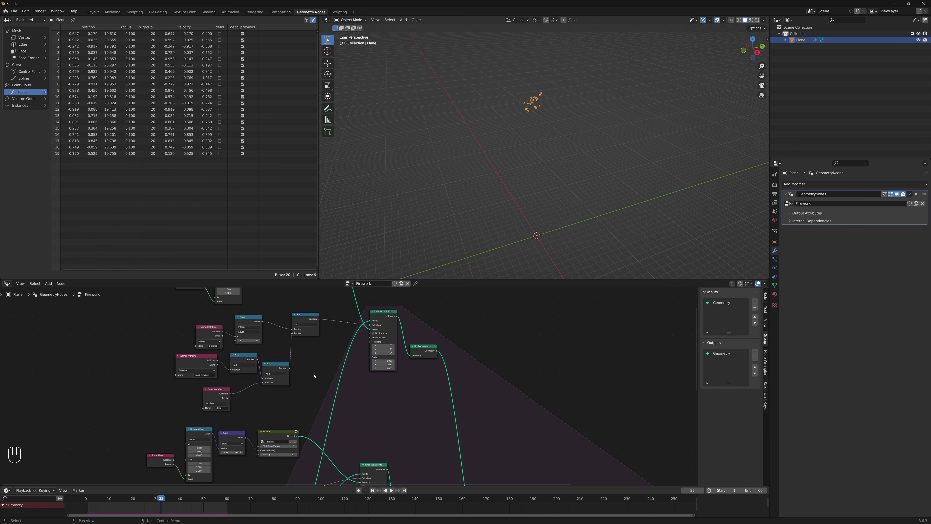
key("ctrl+space")
scroll(403, 233, "up", 2)
middle_click_drag(403, 233, 402, 186)
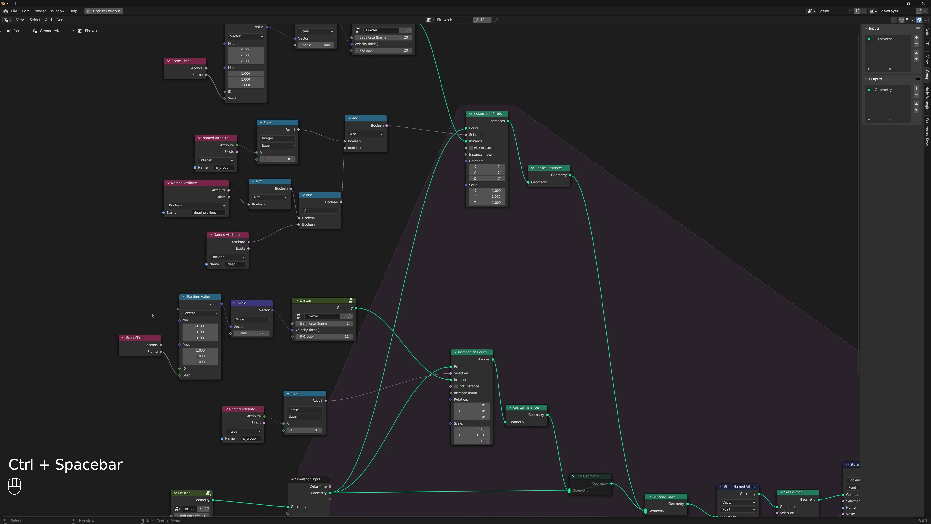
left_click_drag(119, 308, 528, 438)
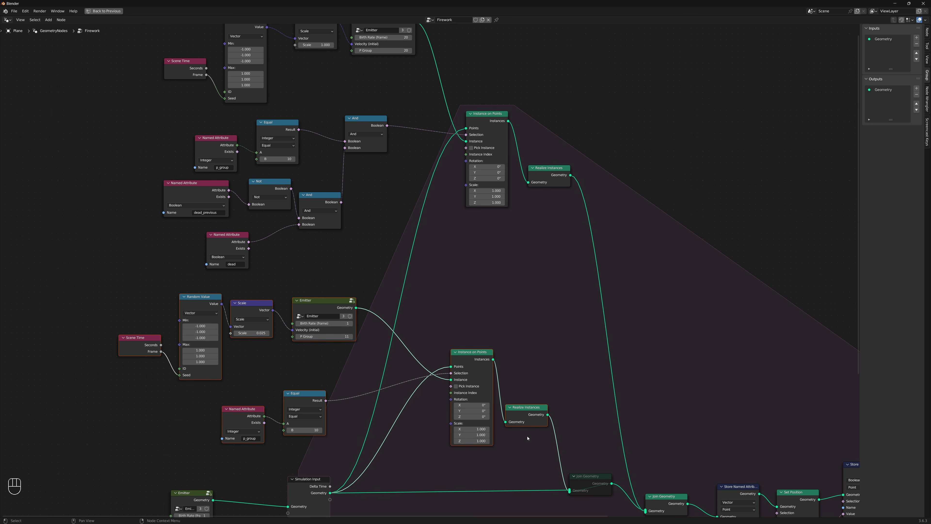
key("ctrl+j")
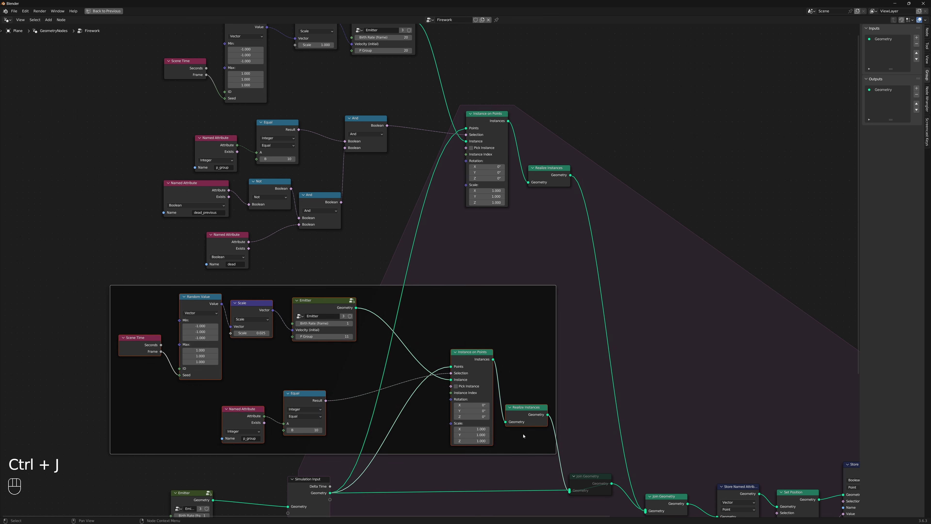
- Group the death-triggered burst nodes, including their Emitter, attribute checks and Instance on Points, in another new frame
scroll(366, 289, "down", 1)
left_click_drag(184, 71, 566, 262)
key("ctrl+j")
- Frame the launch Emitter feeding Simulation Input, and label the three frames Rockeet, Rocket Trail and Explosion
middle_click_drag(519, 326, 511, 159)
left_click_drag(160, 271, 245, 349)
key("ctrl+j")
key("F2")
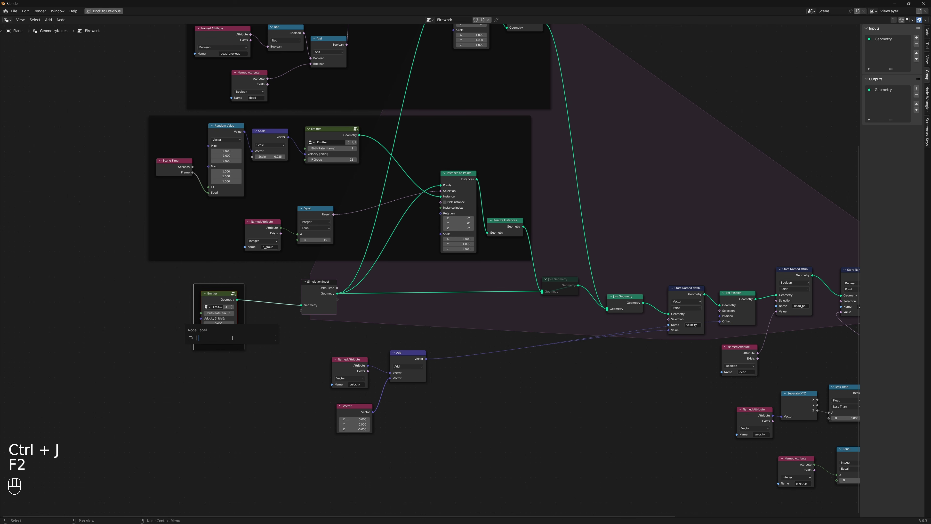
type("Rockeet")
key("Return")
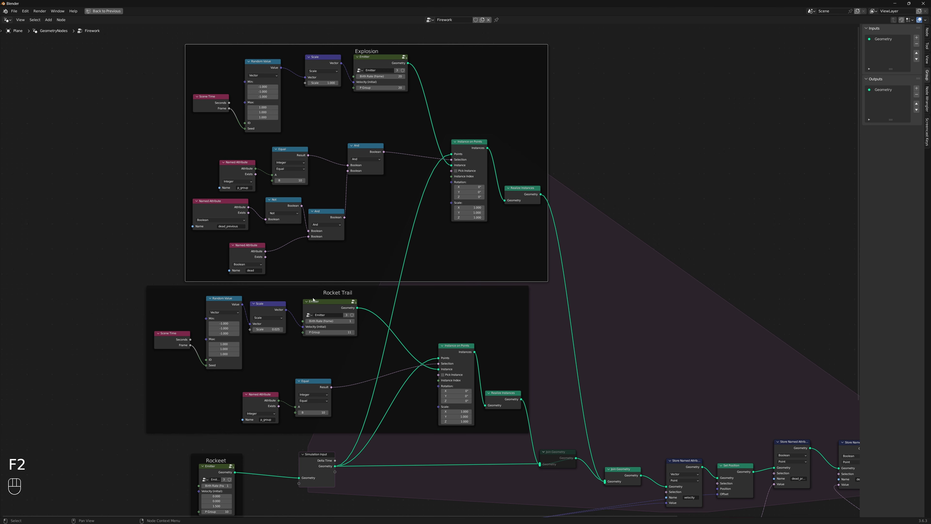
- Duplicate the Rocket Trail frame with its nodes and place the copy above the Explosion frame
left_click_drag(104, 314, 514, 428)
key("shift+d")
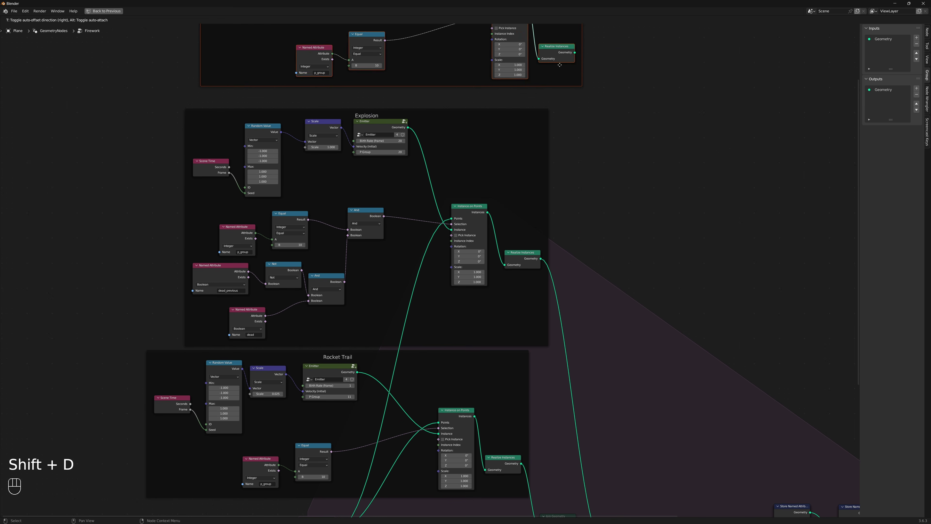
left_click(560, 69)
left_click(653, 120)
- Duplicate the last Join Geometry node and insert the copy between it and the velocity Store Named Attribute
middle_click_drag(626, 235, 462, 111)
middle_click_drag(525, 273, 465, 215)
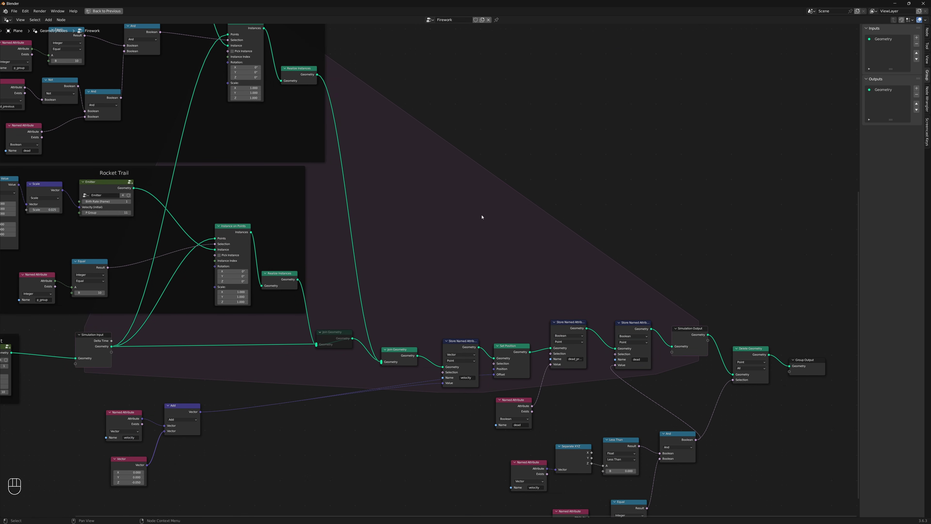
left_click(391, 347)
key("shift+d")
left_click(460, 338)
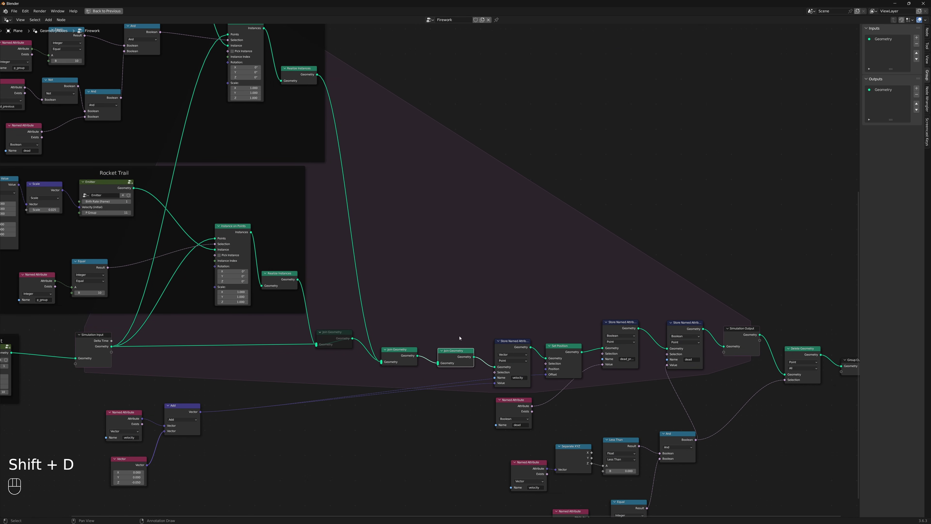
- Wire the copied trail's Realize Instances into the new Join Geometry, and Simulation Input's Geometry into its Instance on Points' Points
middle_click_drag(455, 235, 414, 275)
scroll(411, 271, "down", 5)
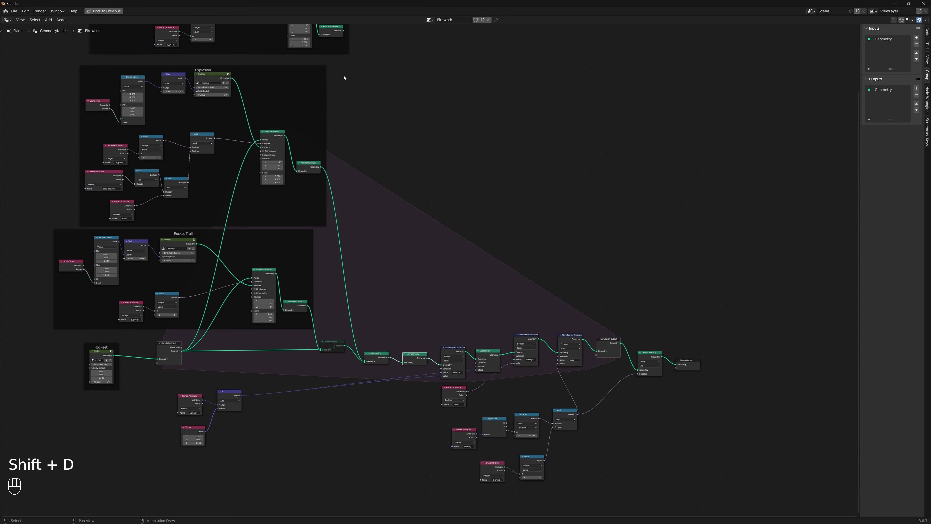
left_click_drag(343, 31, 403, 365)
scroll(183, 367, "down", 1)
middle_click_drag(182, 367, 231, 401)
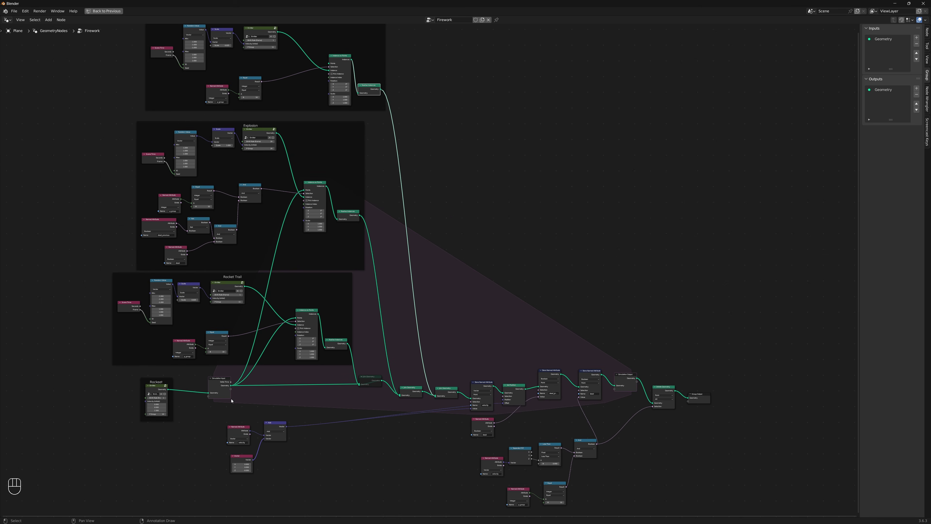
left_click_drag(231, 386, 329, 63)
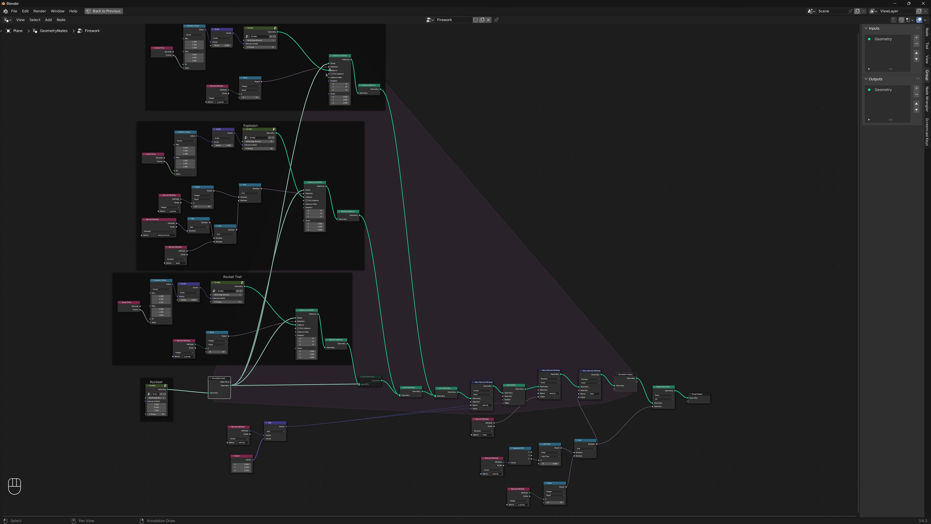
- Set the B value of the copied trail's p_group Equal node to 20
middle_click_drag(150, 53, 199, 141)
scroll(205, 143, "up", 5)
scroll(195, 85, "up", 2)
middle_click_drag(201, 97, 222, 162)
left_click(417, 354)
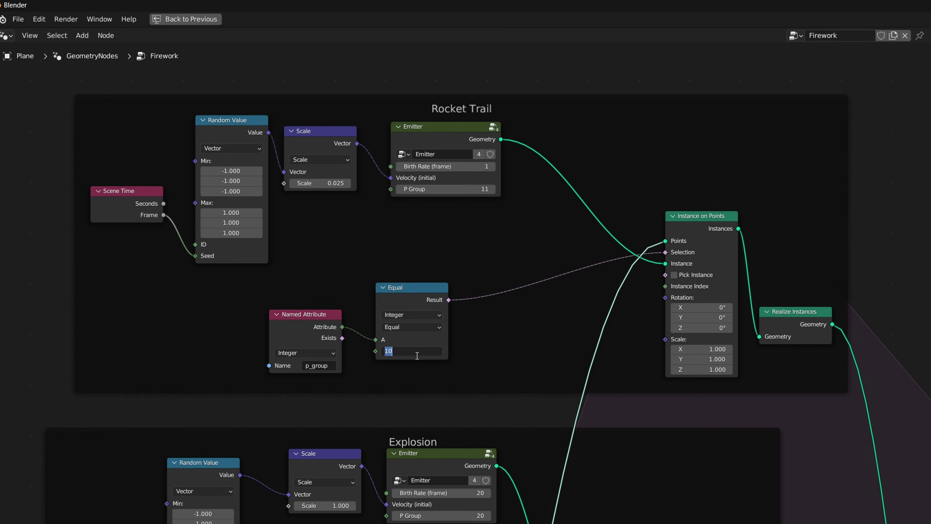
type("20")
key("Return")
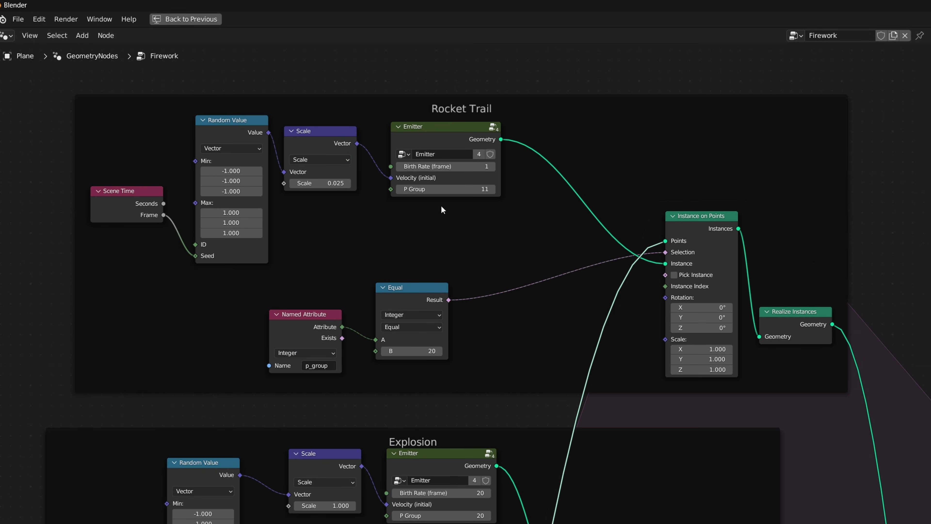
- Open the P Group value of the copied trail's Emitter for editing
left_click(473, 188)
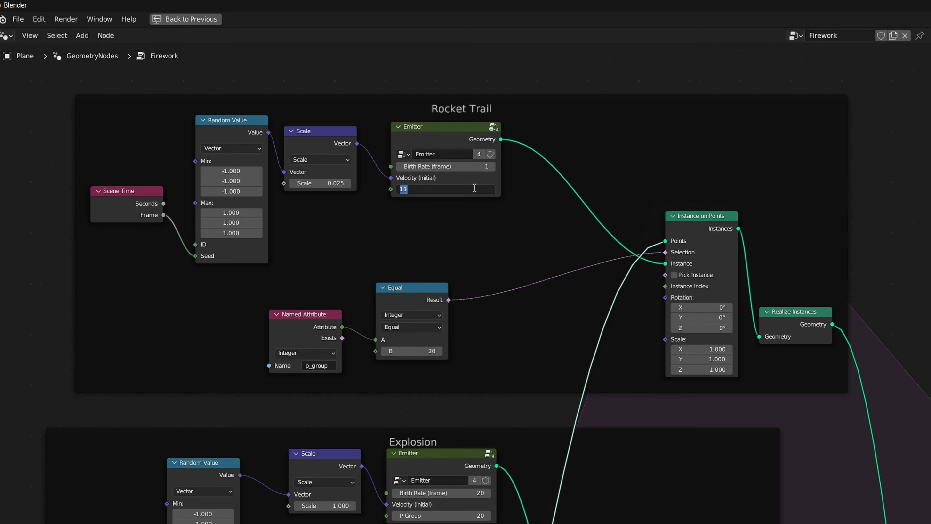
- Set the P Group of the emitter in the topmost Rocket Trail frame to 21 and replay the simulation from the start
type("21")
key("Return")
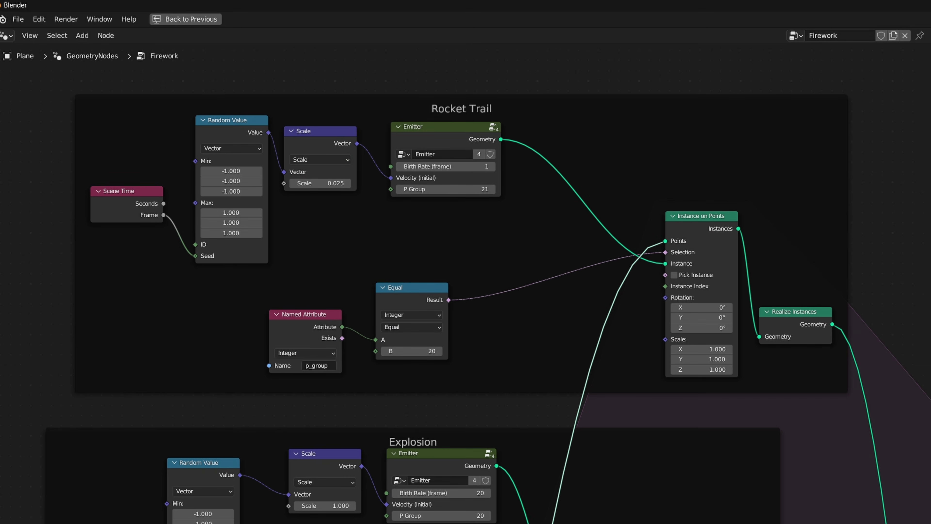
key("ctrl+Left")
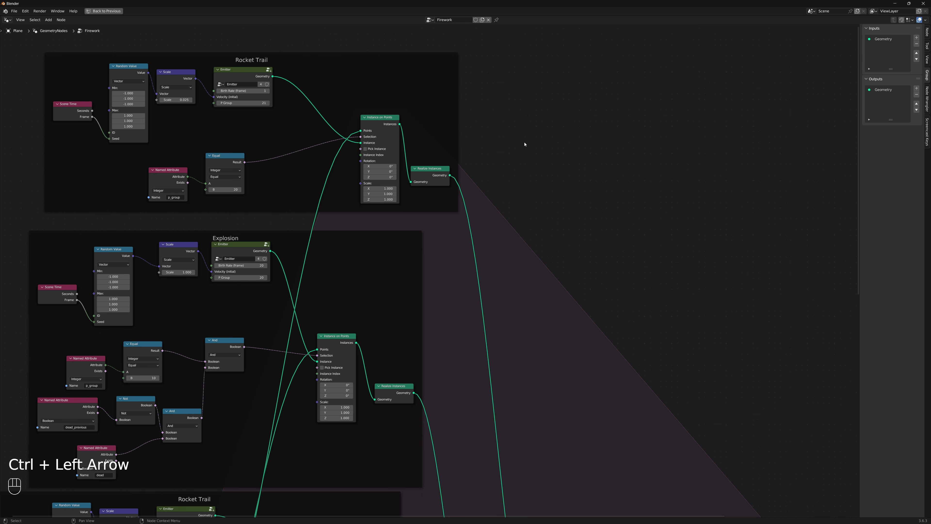
key("shift+Left")
key("ctrl+space")
key("shift+Left")
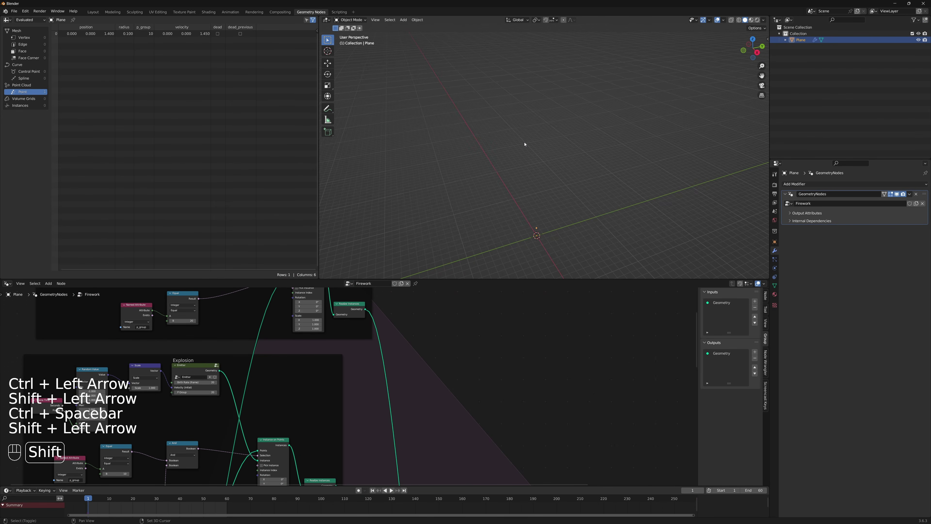
key("shift+space")
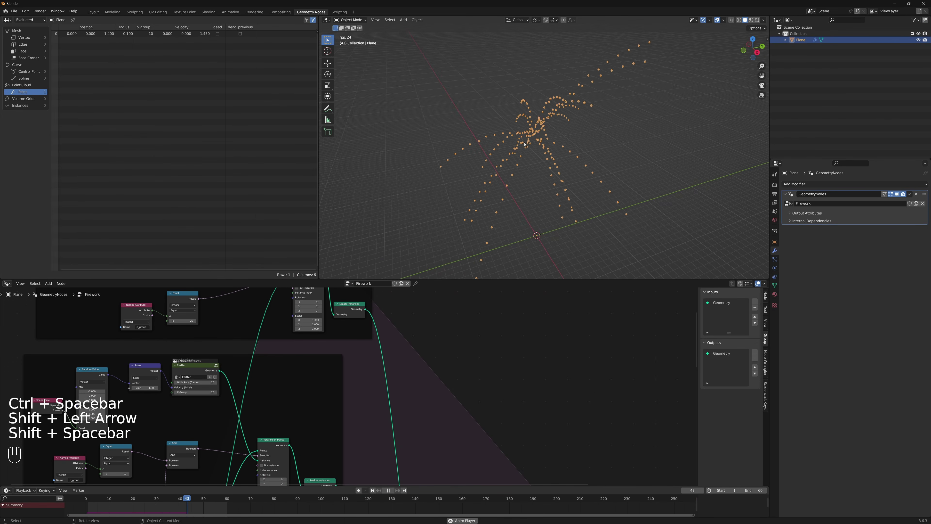
key("shift+Left")
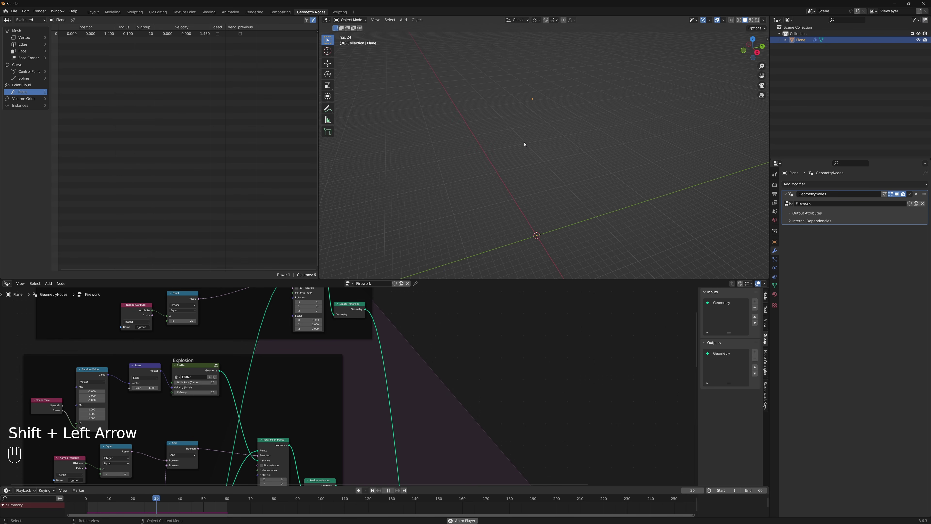
key("shift+space")
- Set the topmost Rocket Trail emitter's Birth Rate to 10 and replay the simulation from the first frame
middle_click_drag(270, 347, 372, 422)
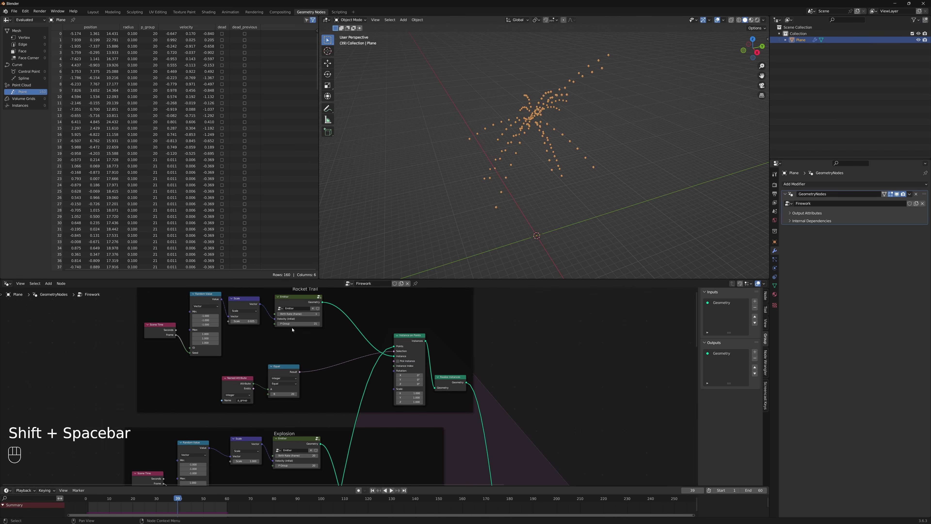
middle_click_drag(306, 330, 315, 336)
left_click(319, 321)
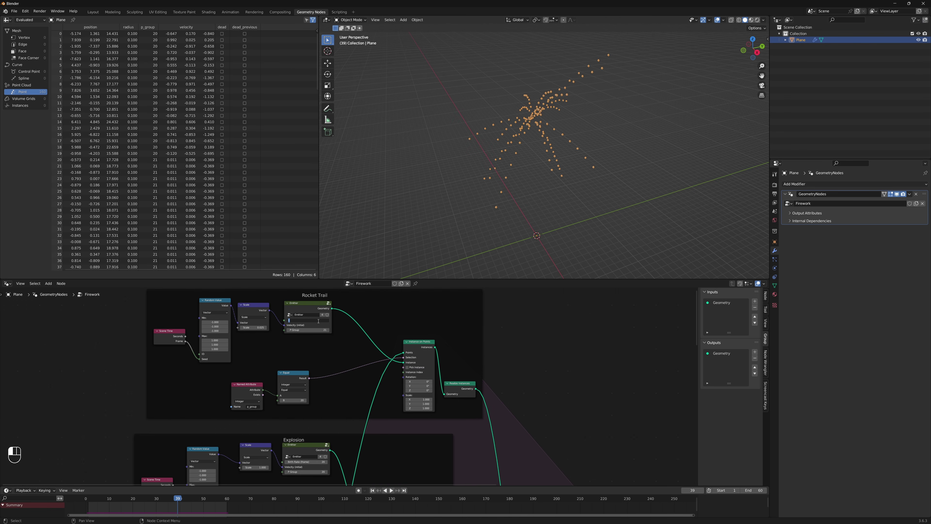
type("10")
key("Return")
key("shift+Left")
key("shift+space")
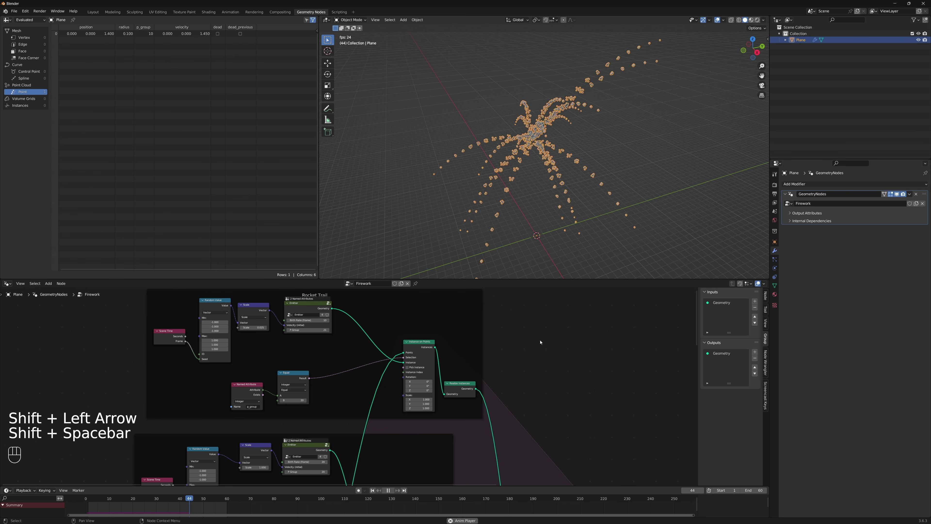
key("shift+space")
- Unmute the first Join Geometry node after the Simulation Input and replay the simulation to check the rocket trail
scroll(456, 447, "down", 2)
middle_click_drag(478, 433, 456, 366)
left_click(462, 384)
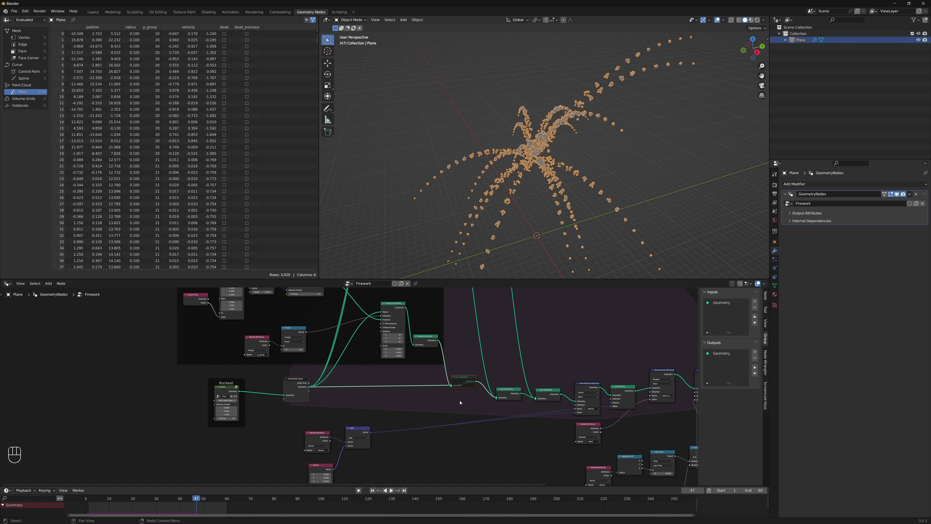
key("m")
key("shift+Left")
key("shift+space")
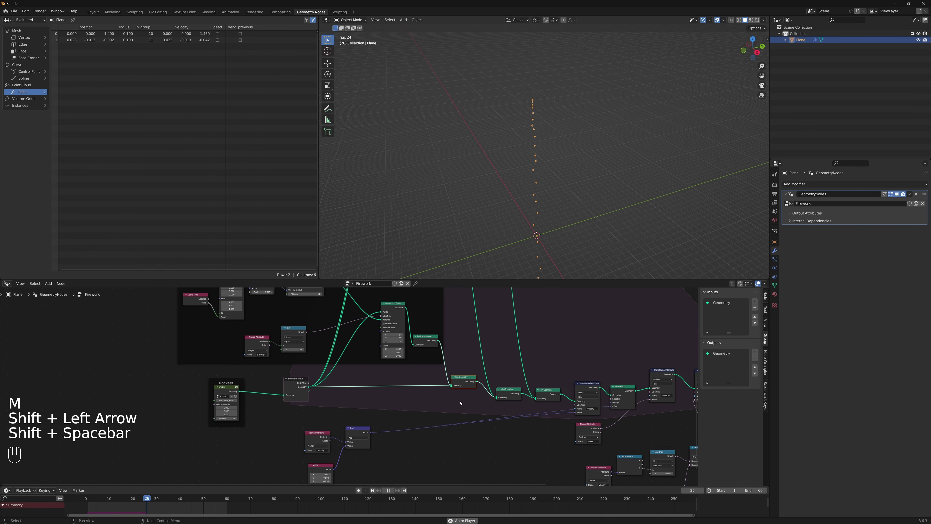
key("shift+space")
key("shift+Left")
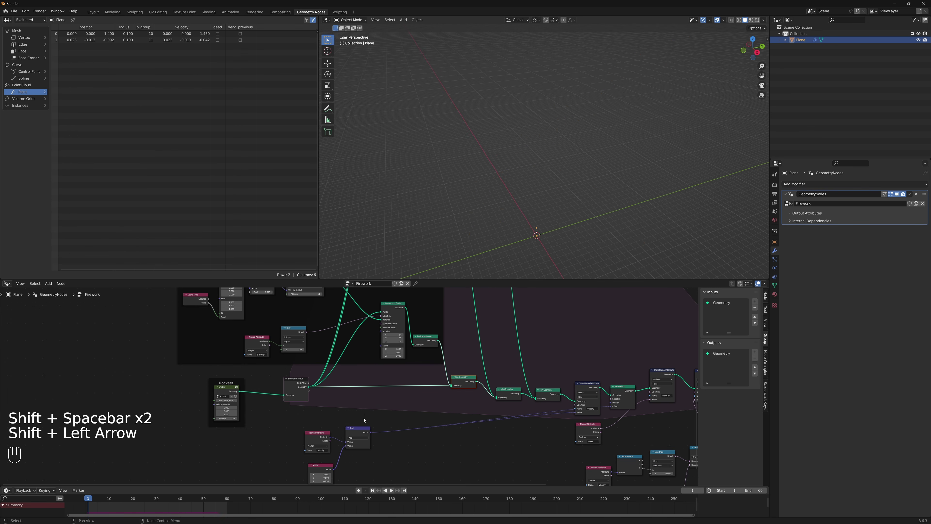
- Set the Birth Rate of the emitter in the lower Rocket Trail frame to 10 and play the simulation to inspect it
middle_click_drag(333, 373, 361, 426)
scroll(347, 382, "up", 2)
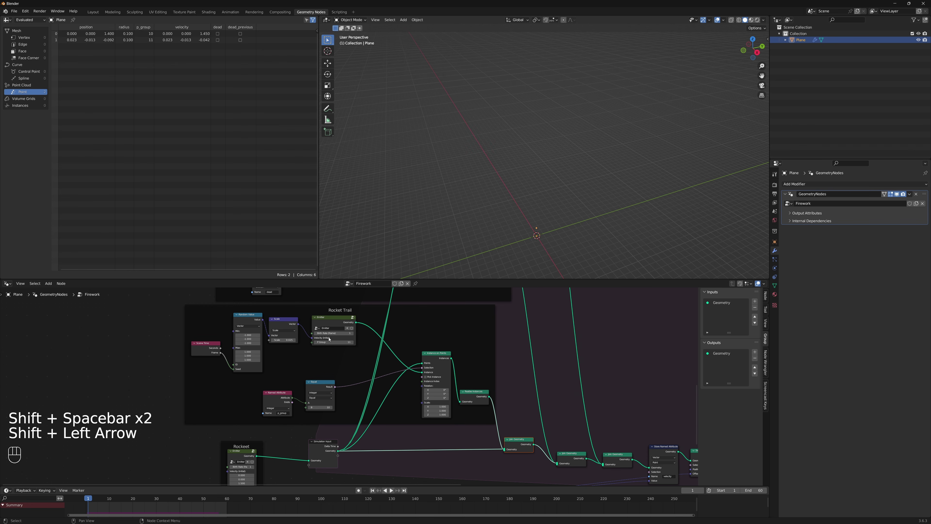
left_click(338, 334)
type("10")
key("Return")
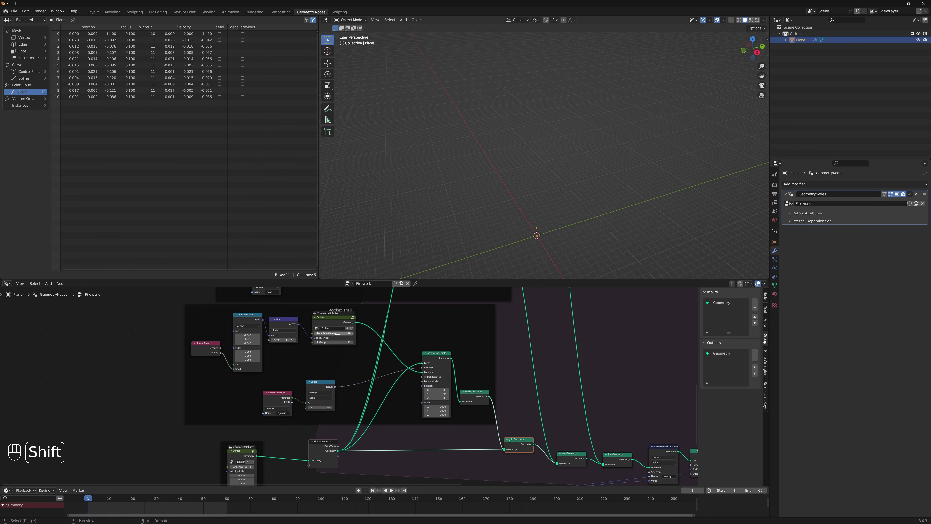
key("shift+Left")
key("shift+space")
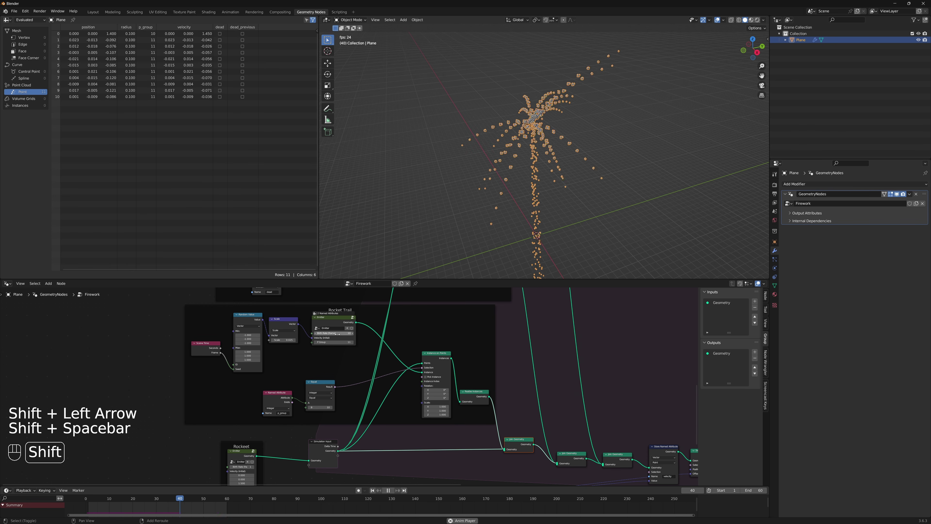
key("shift+space")
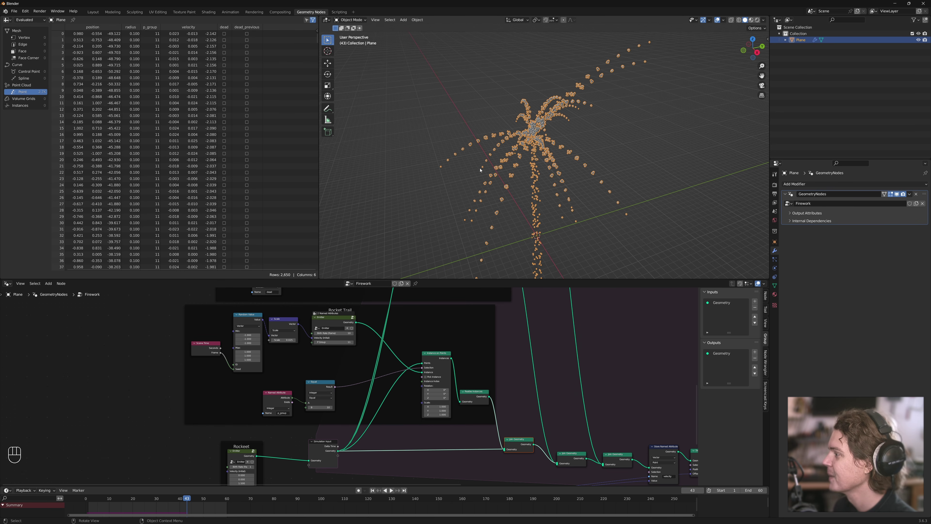
middle_click_drag(471, 77, 412, 92)
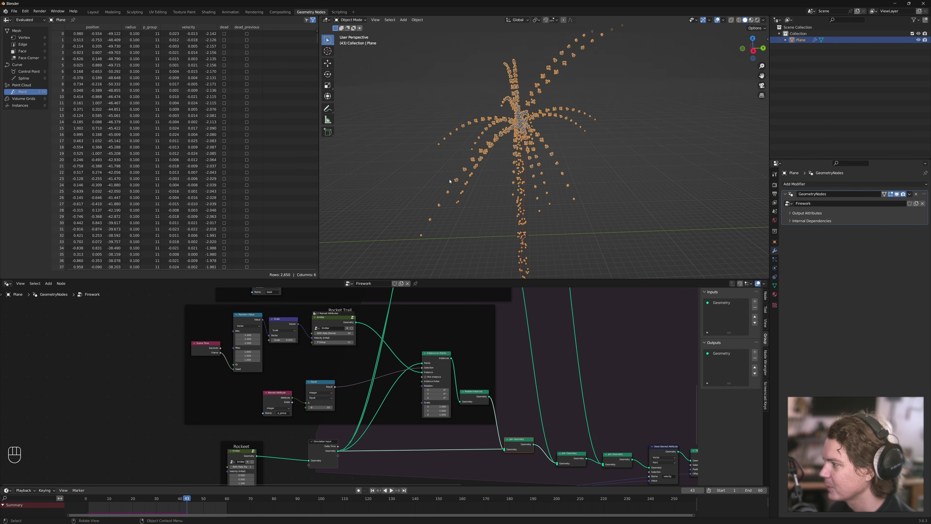
scroll(476, 187, "up", 3)
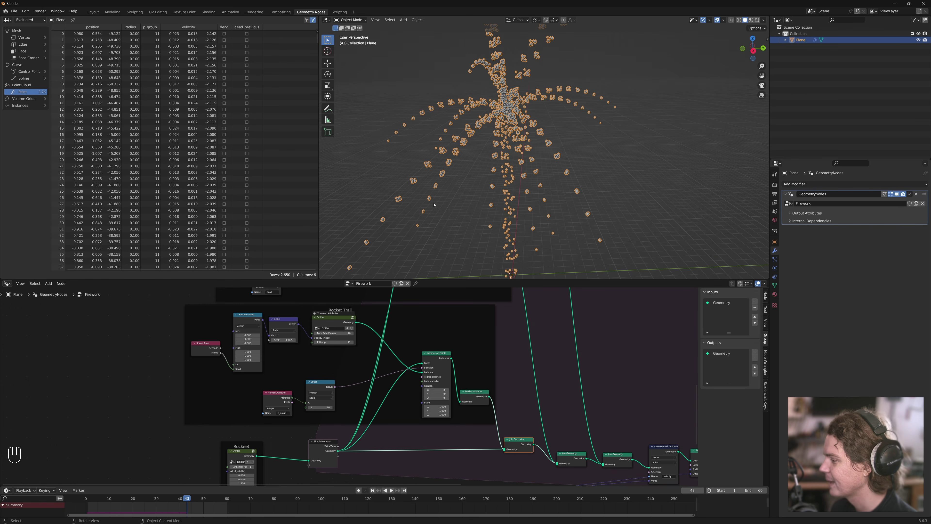
- Open the rocket Emitter node group for editing and move its Group Output node farther away to make room
scroll(463, 345, "down", 3)
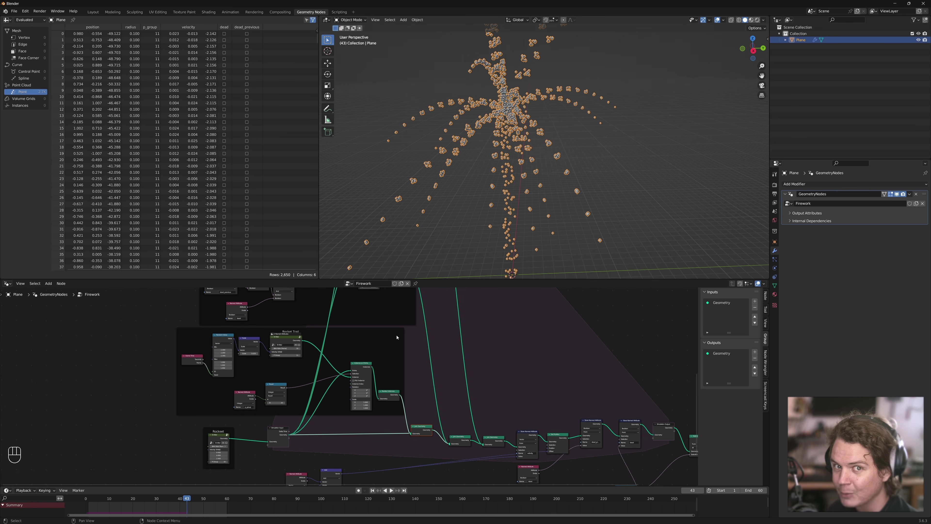
middle_click_drag(464, 380, 496, 339)
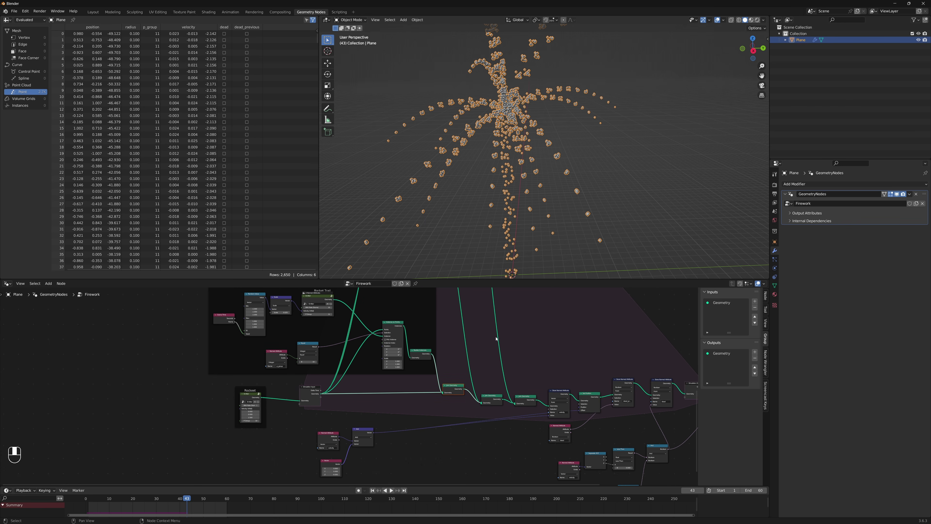
scroll(261, 414, "up", 2)
left_click(209, 400)
key("Tab")
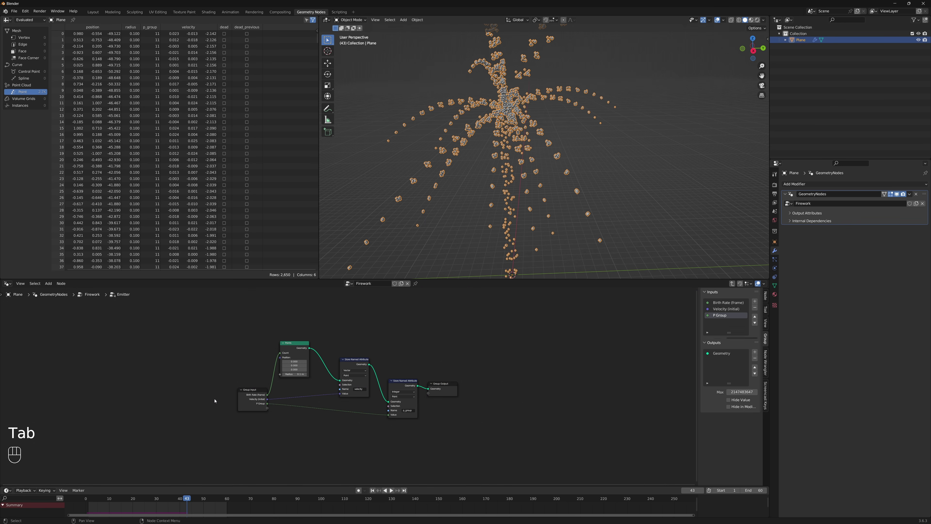
middle_click_drag(483, 451, 330, 420)
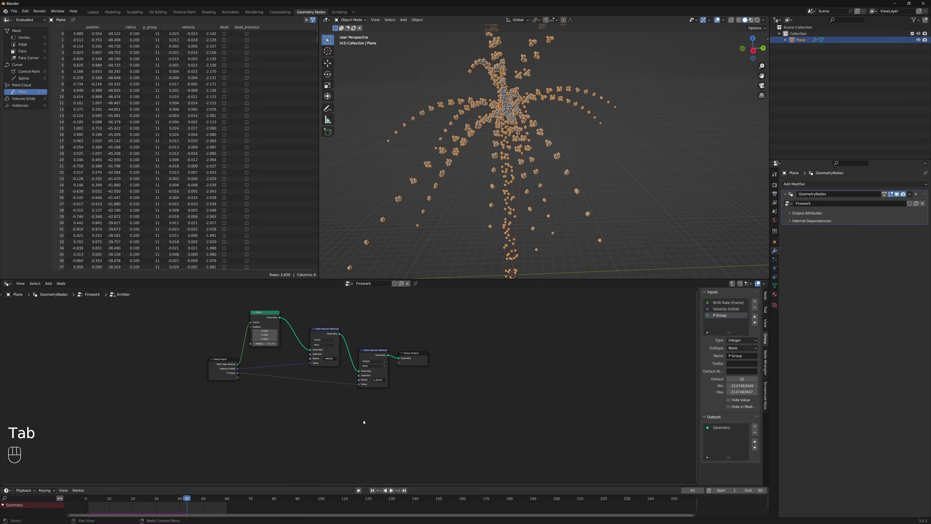
scroll(415, 374, "up", 1)
left_click(433, 356)
key("g")
left_click(539, 339)
- Duplicate the p_group Store Named Attribute node twice, inserting both copies in the geometry chain before the Group Output
left_click(494, 418)
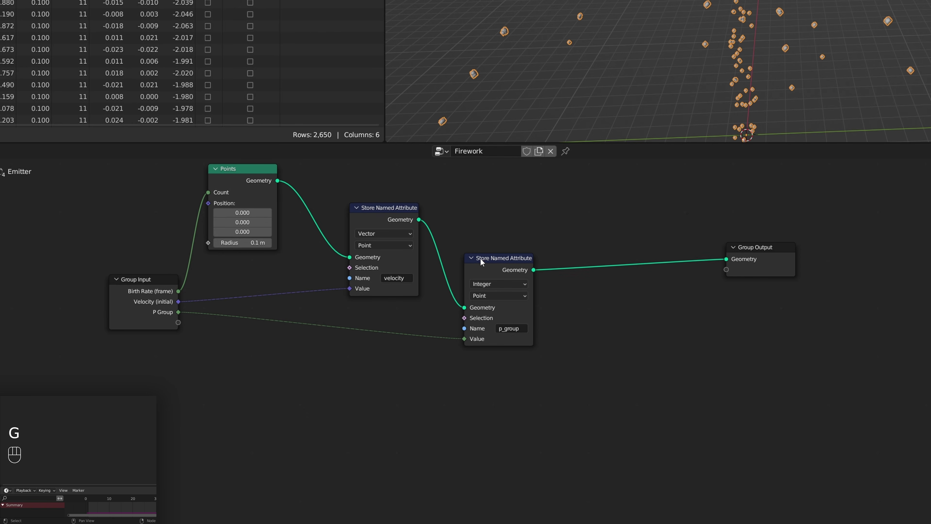
key("shift+d")
left_click(620, 353)
key("g")
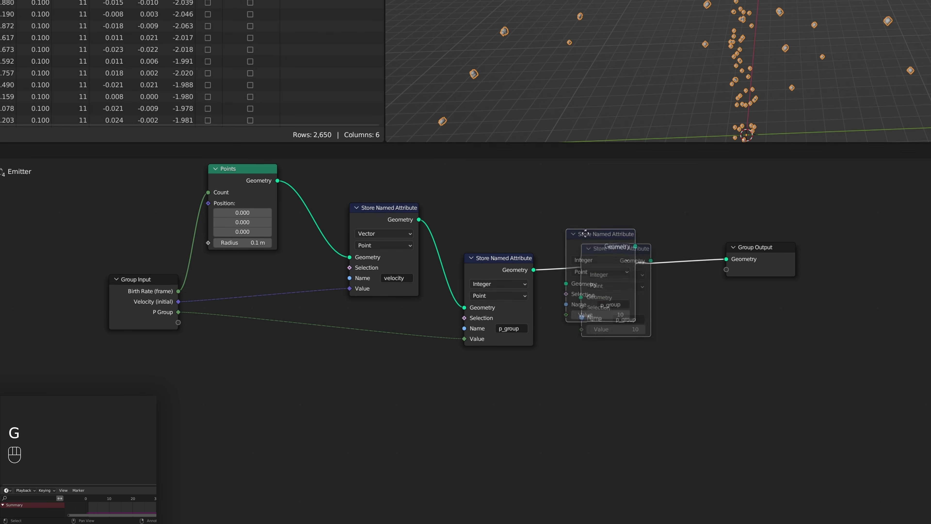
left_click(592, 232)
key("shift+d")
left_click(702, 239)
- Name the attribute of the first duplicated Store Named Attribute node age
left_click(617, 305)
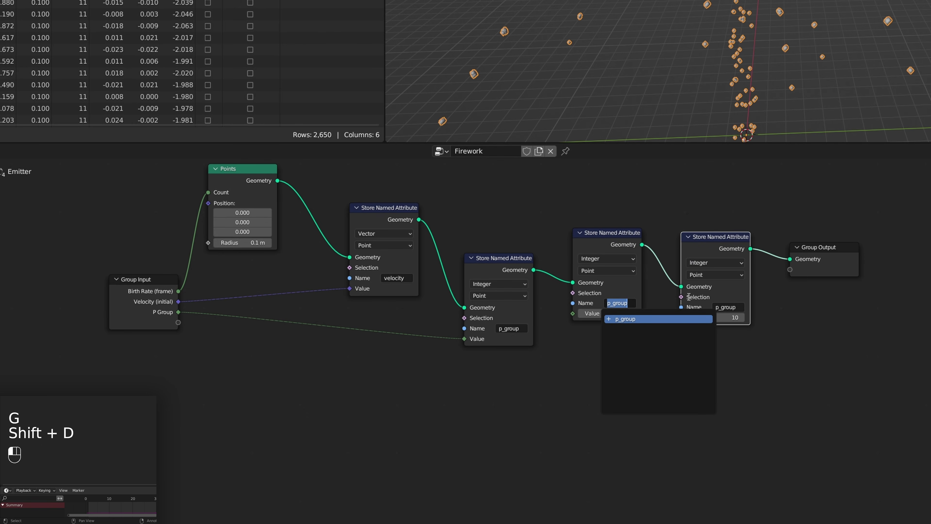
type("age")
left_click(722, 305)
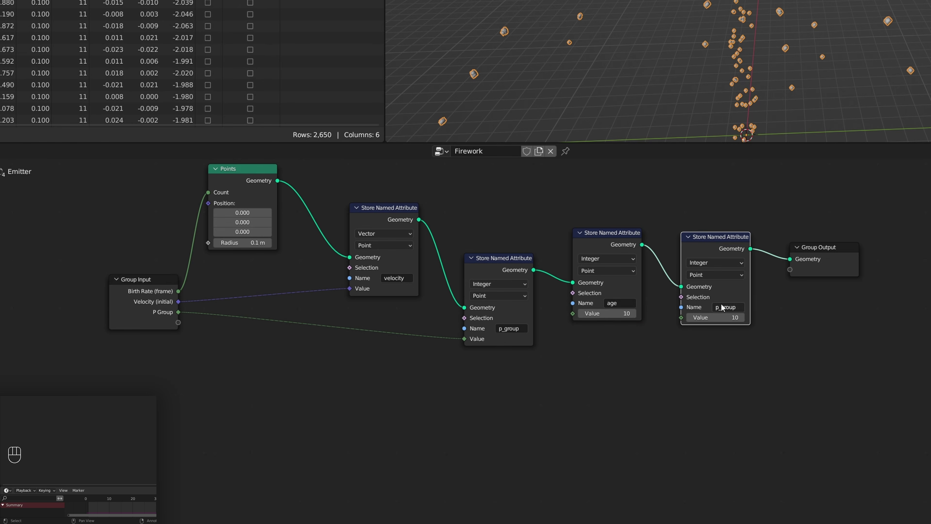
left_click(626, 316)
type("20")
key("Return")
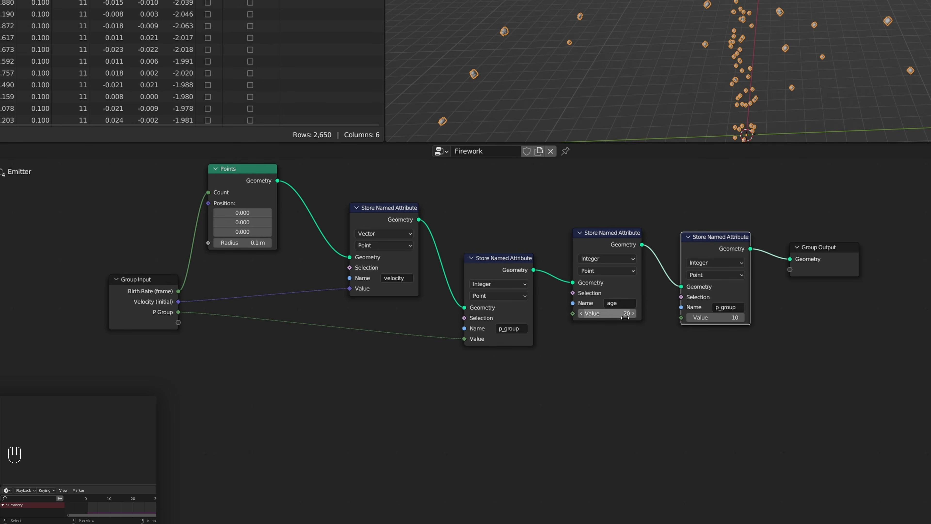
- Set the value of the age Store Named Attribute node to 0
left_click(625, 314)
type("0")
key("Return")
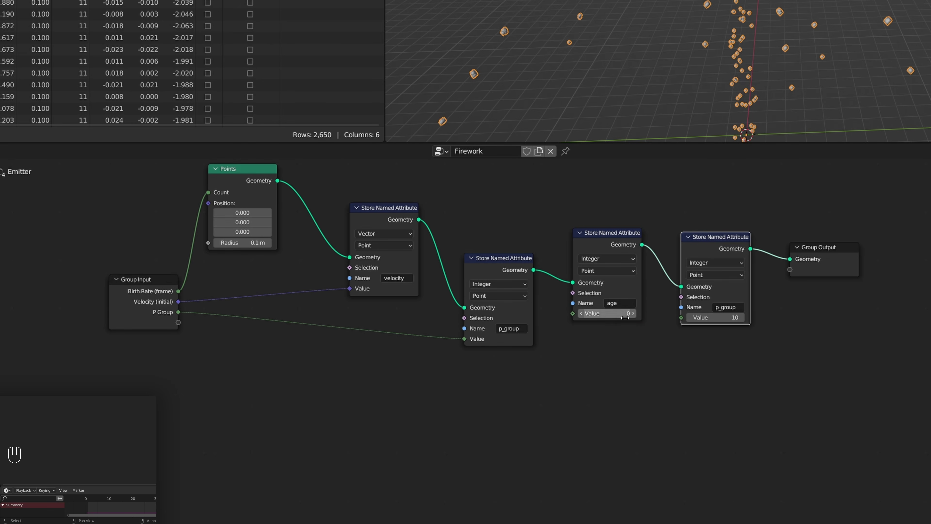
- Name the attribute of the last Store Named Attribute node life
left_click(727, 309)
type("life")
key("Return")
- Expose the life node's value as a new group input named Lifespan (frames) and reposition the age node slightly
left_click_drag(681, 318, 179, 323)
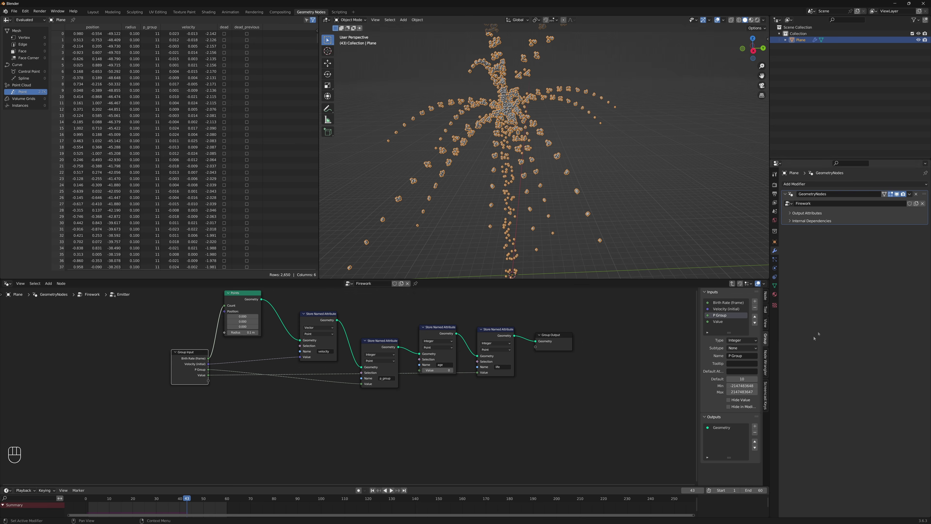
double_click(720, 321)
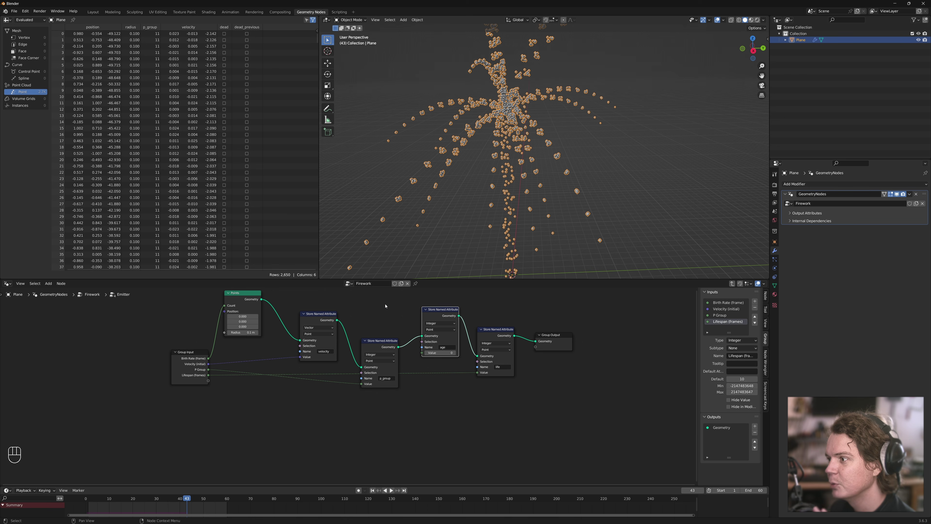
left_click_drag(437, 314, 429, 314)
left_click(438, 415)
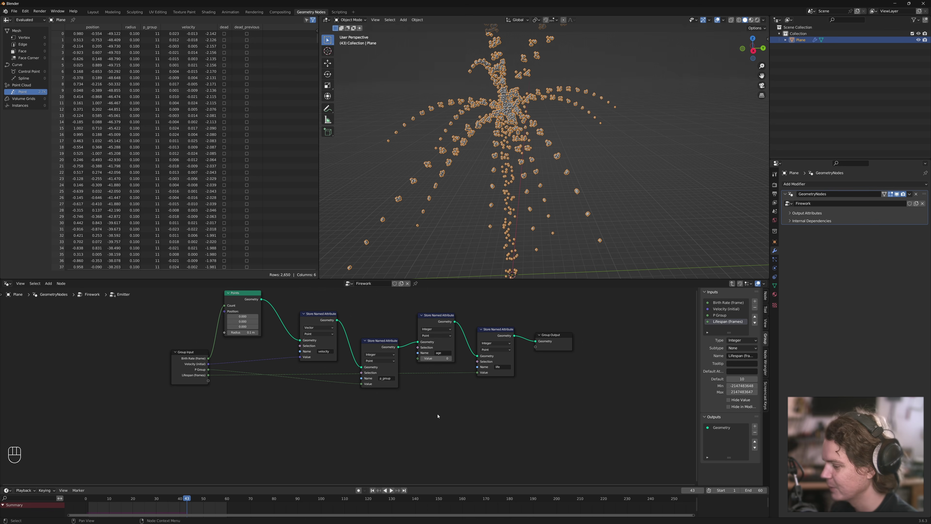
- Leave the Emitter group and shift the dead attribute, And, Simulation Output, Delete Geometry and Group Output nodes farther right
key("ctrl+space")
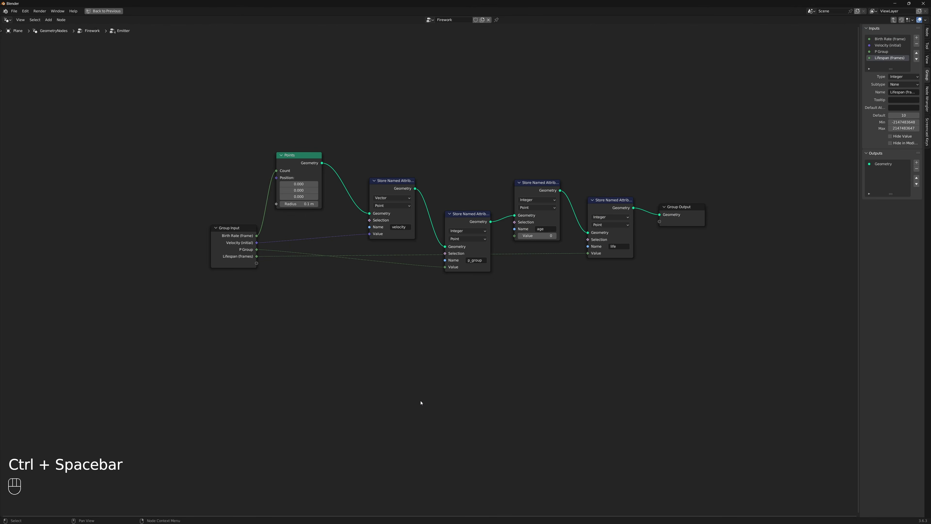
key("ctrl+space")
key("Tab")
scroll(464, 386, "down", 4)
middle_click_drag(476, 410, 317, 372)
middle_click_drag(538, 417, 387, 389)
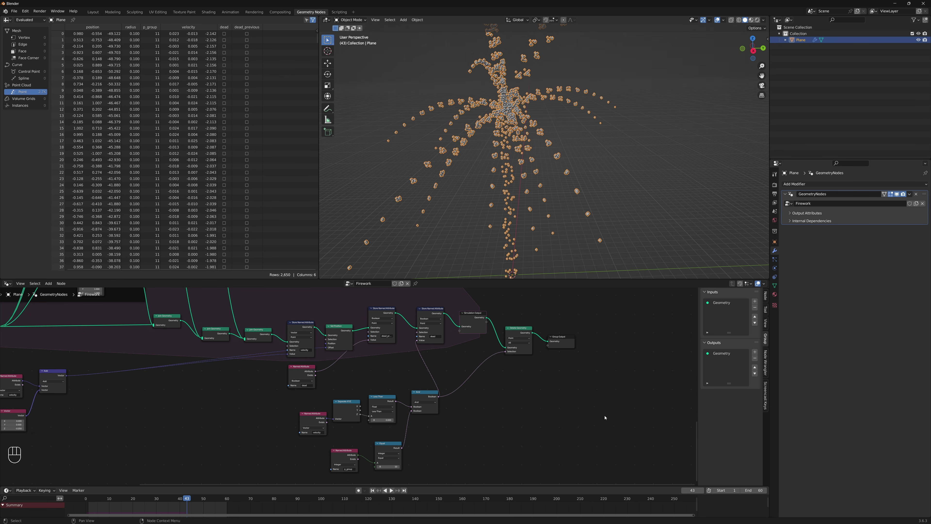
left_click_drag(596, 409, 439, 312)
key("g")
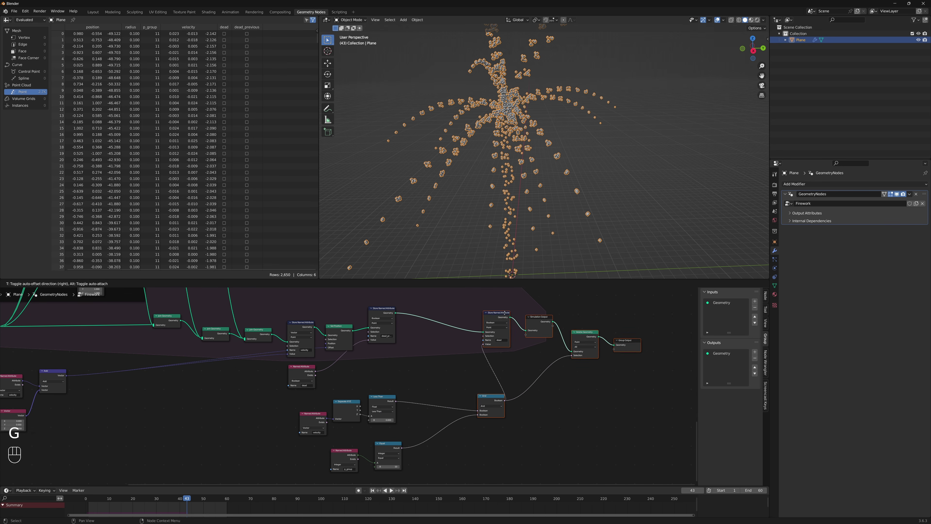
left_click(508, 312)
- Move the velocity and p_group comparison nodes closer to the And node
left_click_drag(434, 471, 310, 411)
key("g")
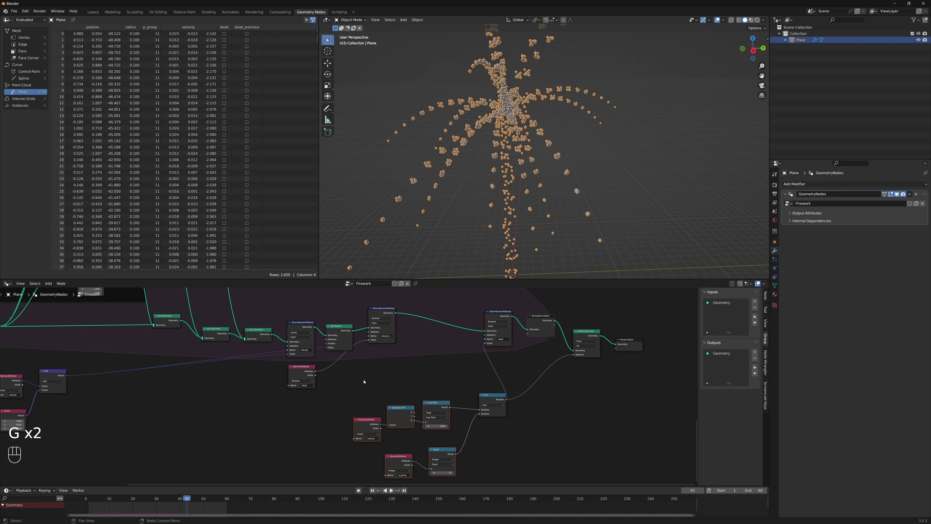
left_click(365, 416)
- Shift the dead_previous Store Named Attribute node toward the dead store node and place its dead attribute node just beneath it
left_click_drag(389, 389, 387, 316)
left_click(302, 367, "shift")
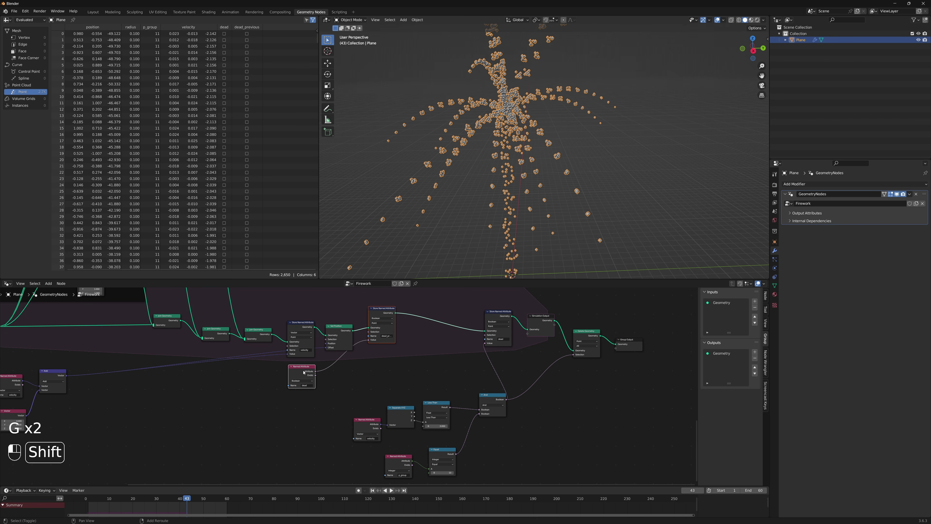
key("g")
left_click(377, 392)
key("g")
left_click(341, 400)
left_click(451, 385)
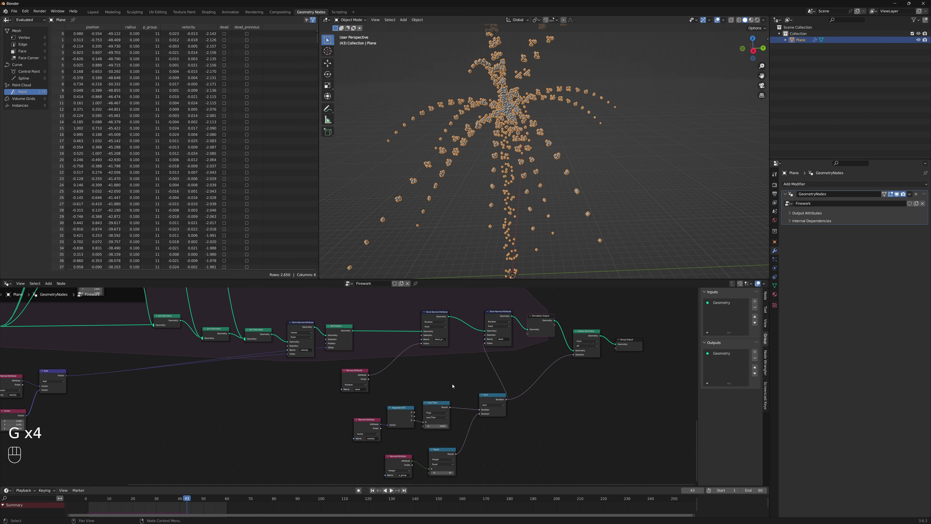
middle_click_drag(479, 381, 410, 378)
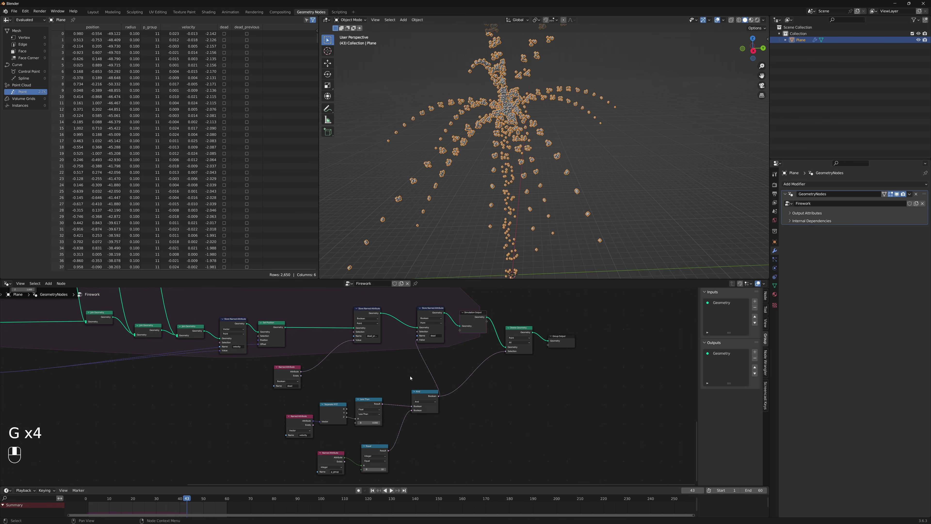
left_click(300, 373)
key("g")
left_click(346, 369)
middle_click_drag(301, 361, 334, 365)
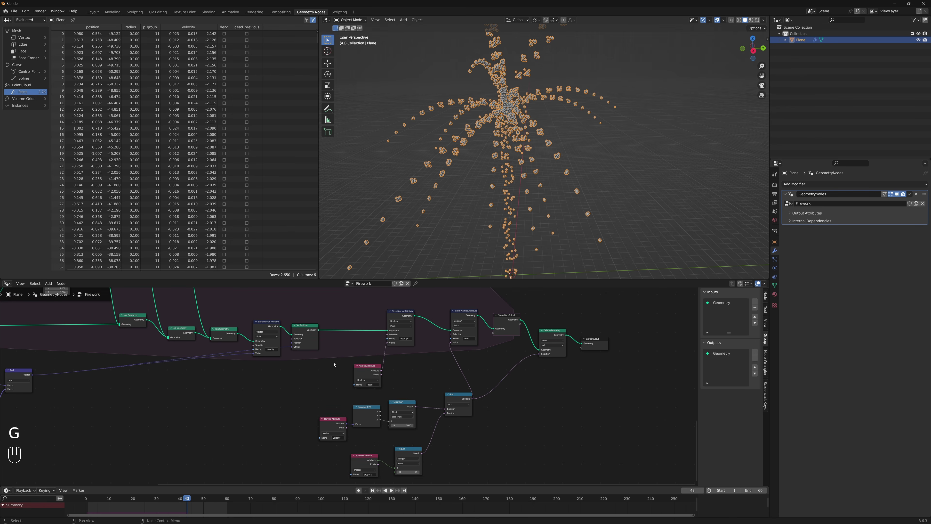
- Insert a copy of the dead_previous Store Named Attribute node right after Set Position and set its data type to Integer
left_click(398, 314)
key("shift+d")
left_click(344, 324)
scroll(348, 381, "up", 4)
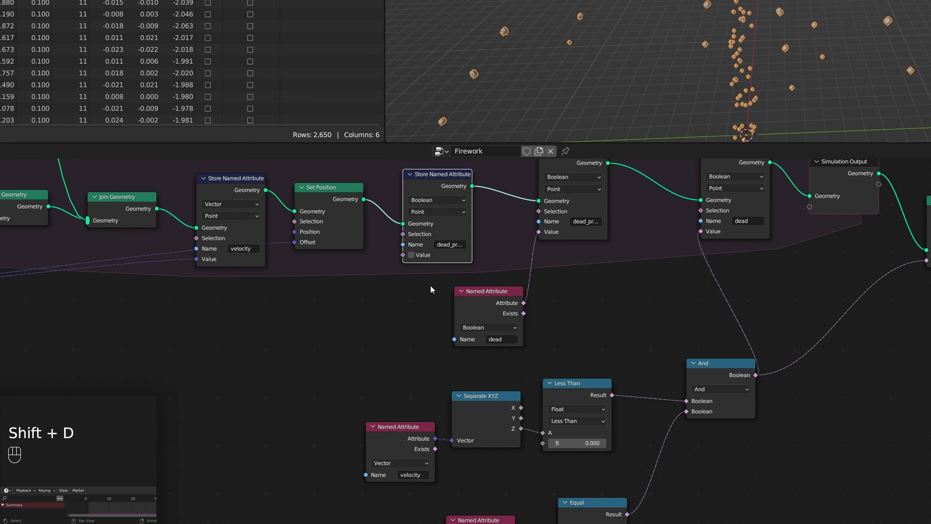
left_click(437, 200)
left_click(433, 232)
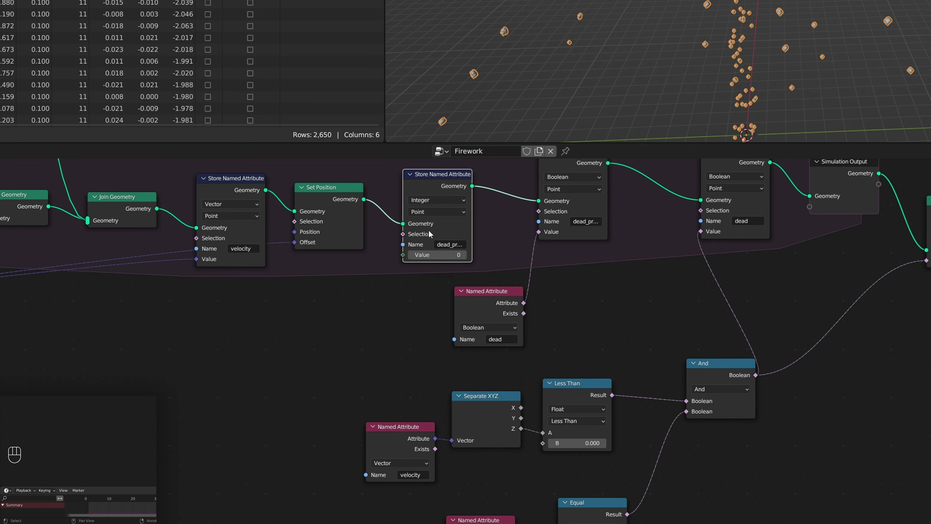
- Return the timeline to the first frame and name the new integer Store Named Attribute node age
left_click(296, 361)
key("shift+Left")
key("shift+space")
key("shift+space")
key("shift+Left")
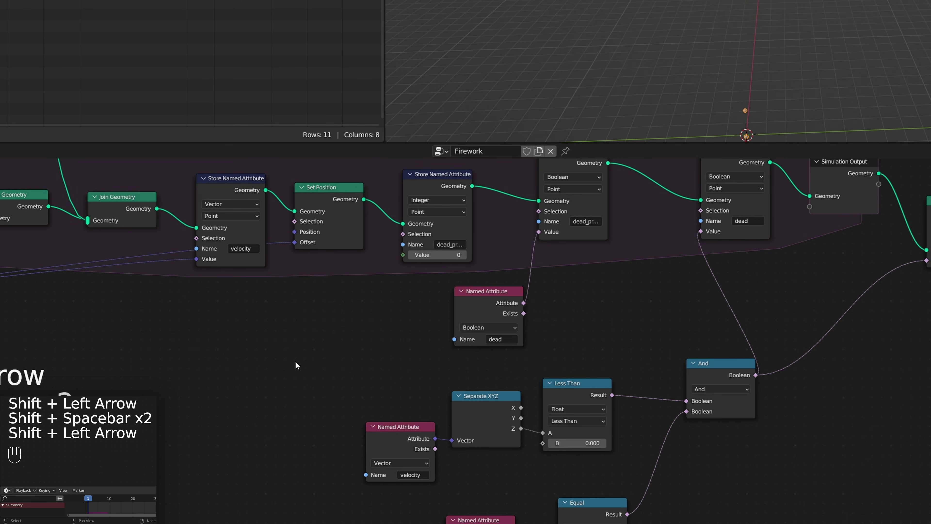
left_click(443, 244)
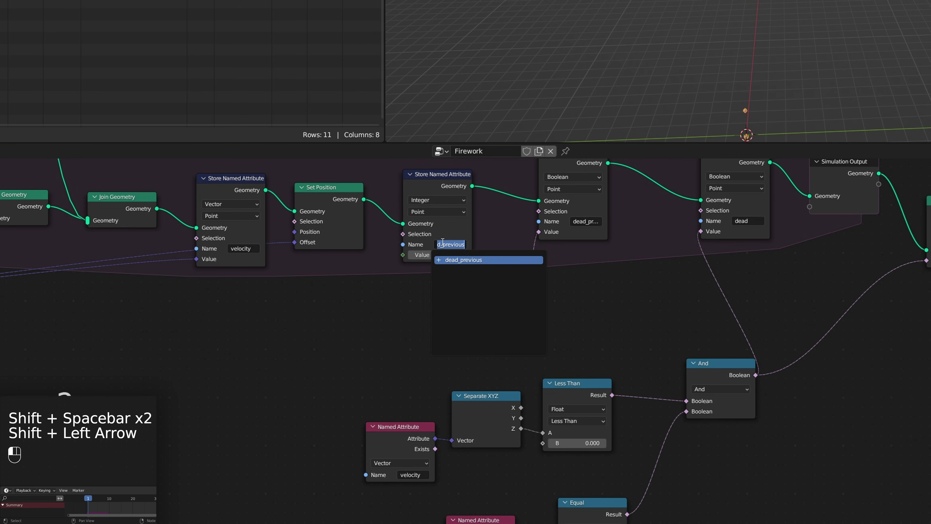
type("age")
key("Return")
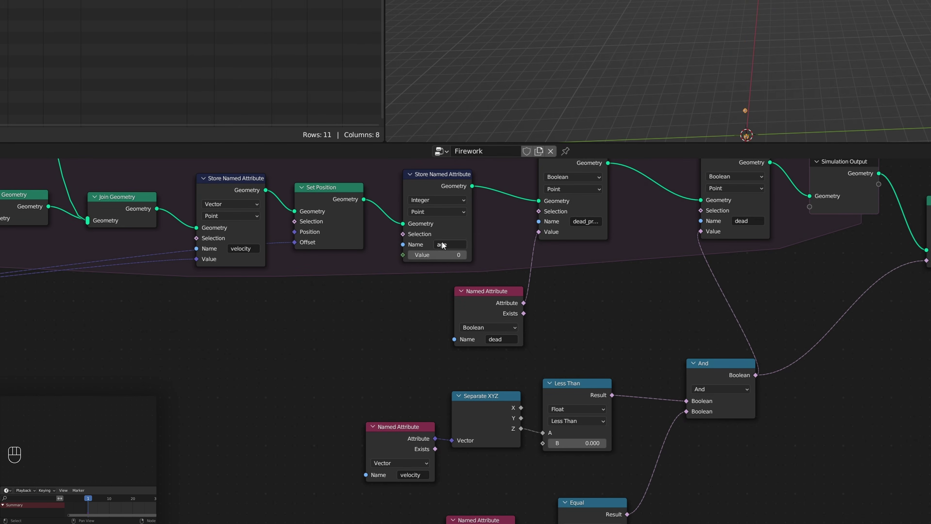
- Add a Named Attribute node reading age and place it below the velocity Store Named Attribute node
key("shift+a")
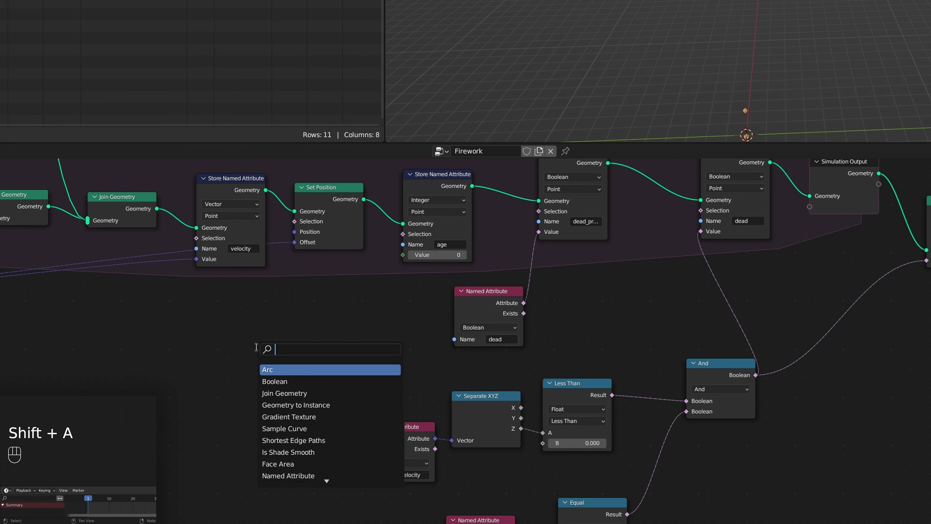
type("nam")
key("Return")
left_click(256, 342)
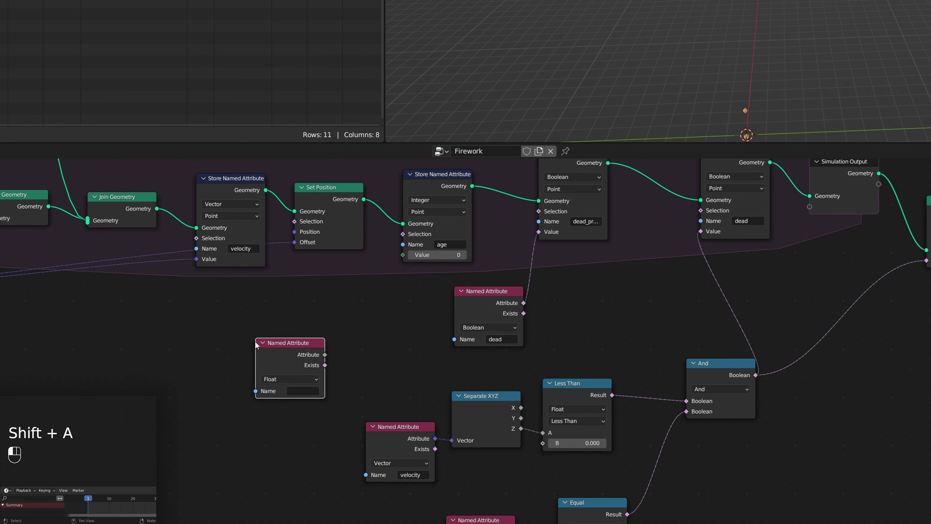
left_click(290, 394)
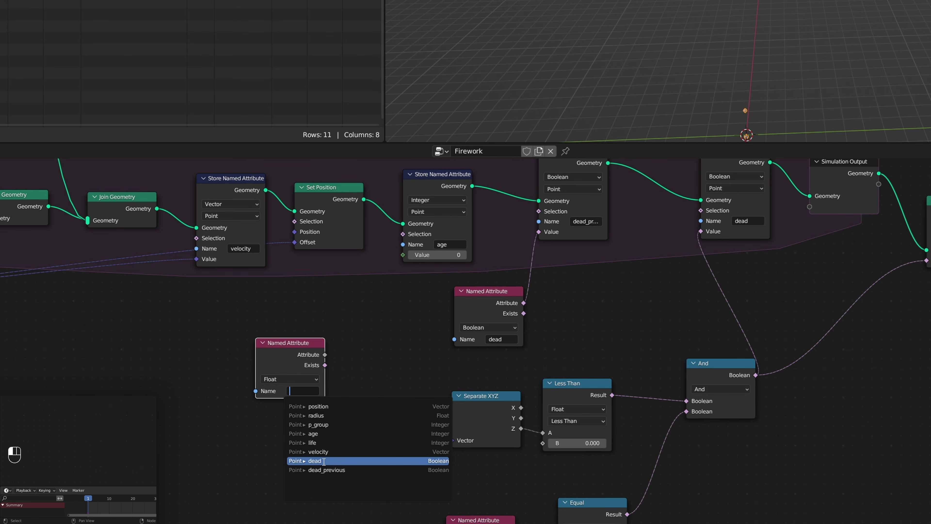
left_click(327, 433)
left_click_drag(289, 343, 246, 325)
- Add a Math node set to Add beside the age Named Attribute node
key("shift+a")
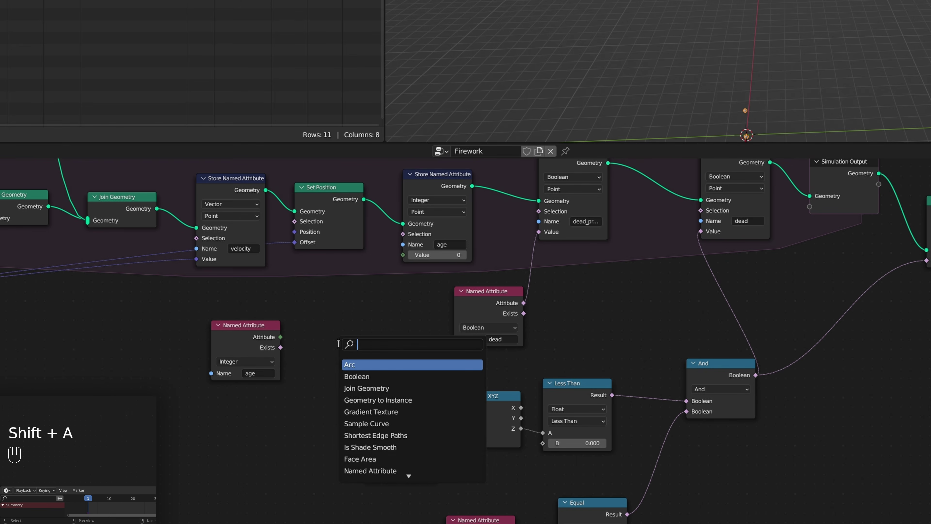
type("mant")
key("BackSpace")
key("BackSpace")
type("th")
key("Return")
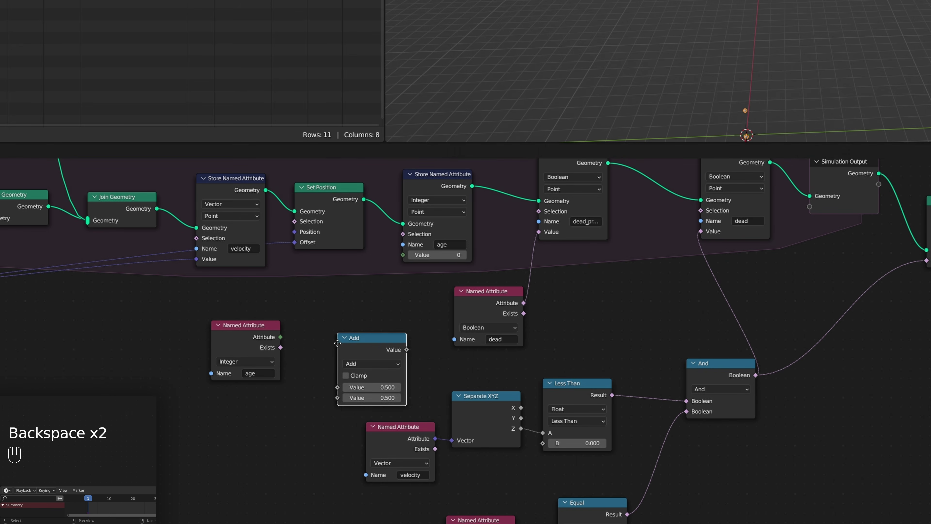
left_click(337, 344)
left_click_drag(379, 349, 329, 347)
- Add 1 to the age attribute with the Add node and feed the result into the age store node's Value
left_click_drag(270, 310, 395, 388)
key("f")
key("f")
left_click_drag(280, 336, 291, 386)
left_click(326, 402)
left_click(328, 398)
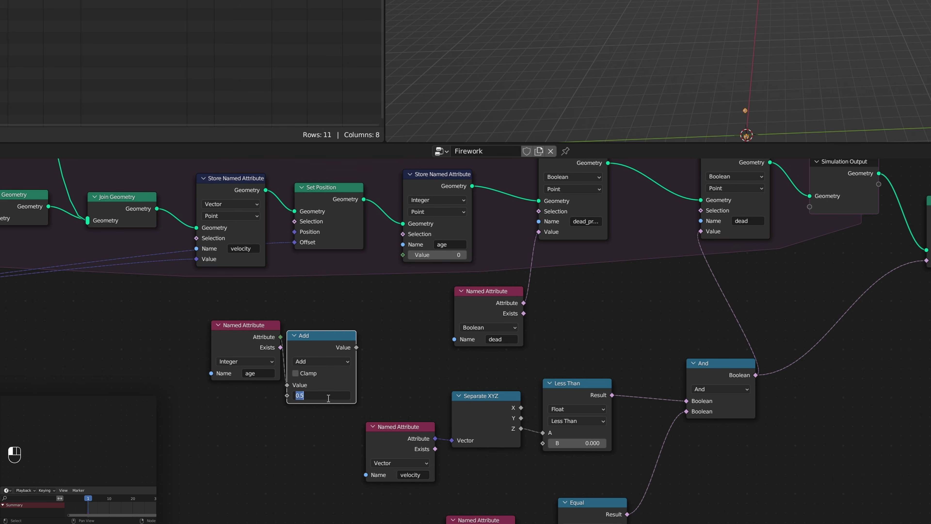
type("1")
key("Return")
left_click_drag(317, 336, 404, 255)
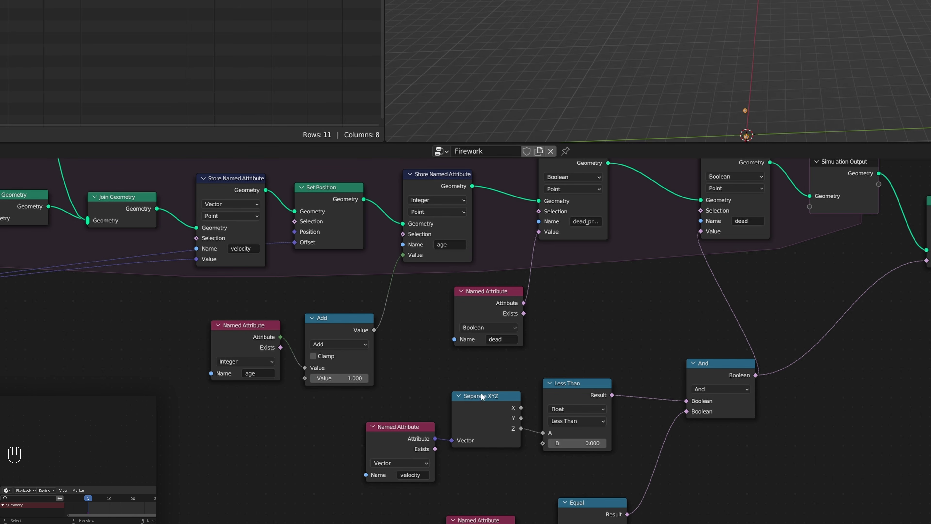
left_click_drag(232, 333, 202, 340)
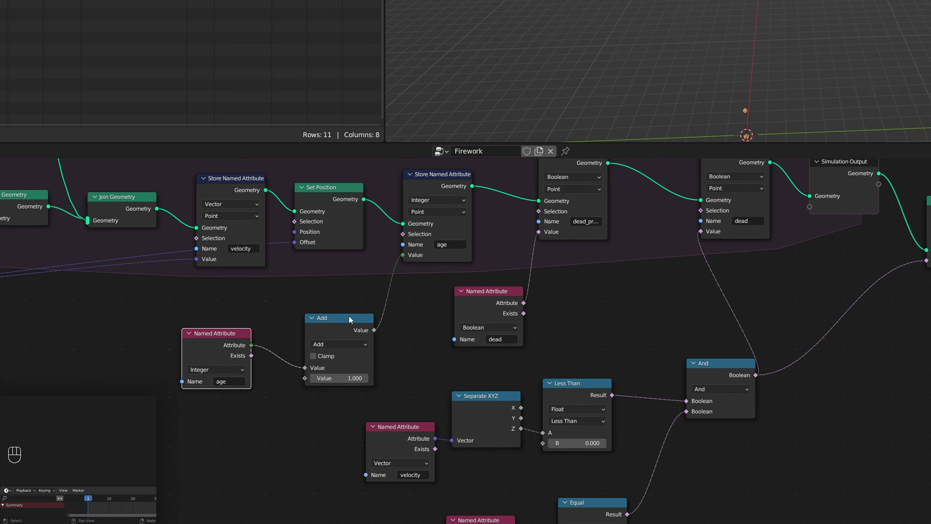
- Play the simulation from the first frame to about frame 16 and examine the age and life columns in the spreadsheet
left_click(134, 344)
key("shift+Left")
key("shift+space")
key("shift+Left")
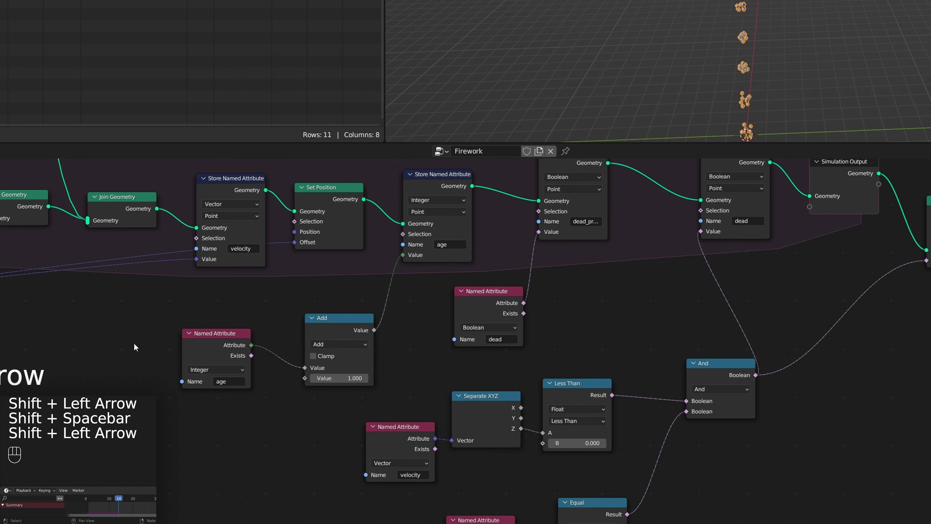
key("shift+space")
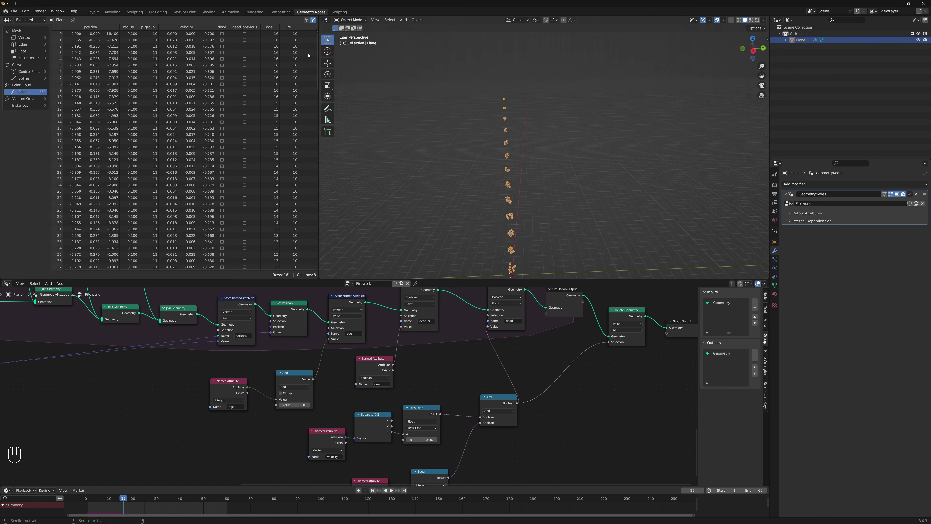
- Add a reroute across the And node's two output links and move it to the right of And
middle_click_drag(612, 425, 512, 348)
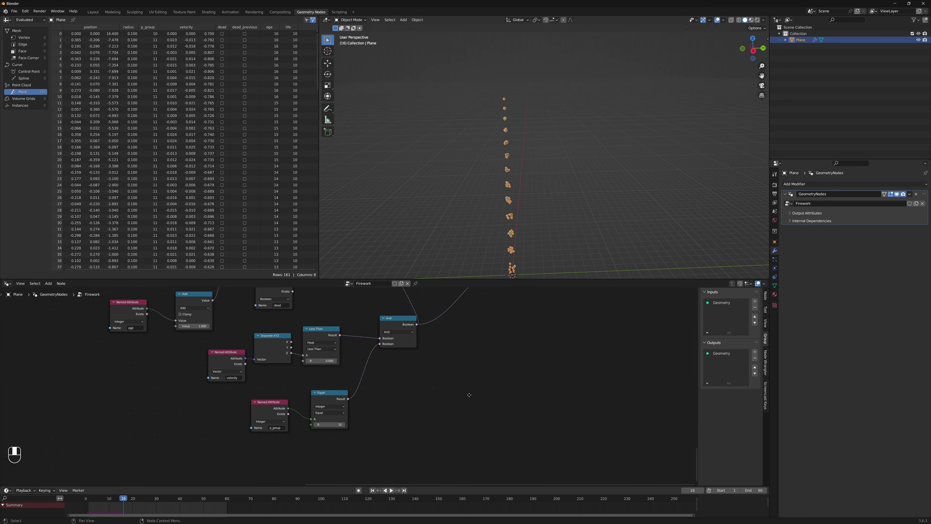
middle_click_drag(470, 395, 408, 461)
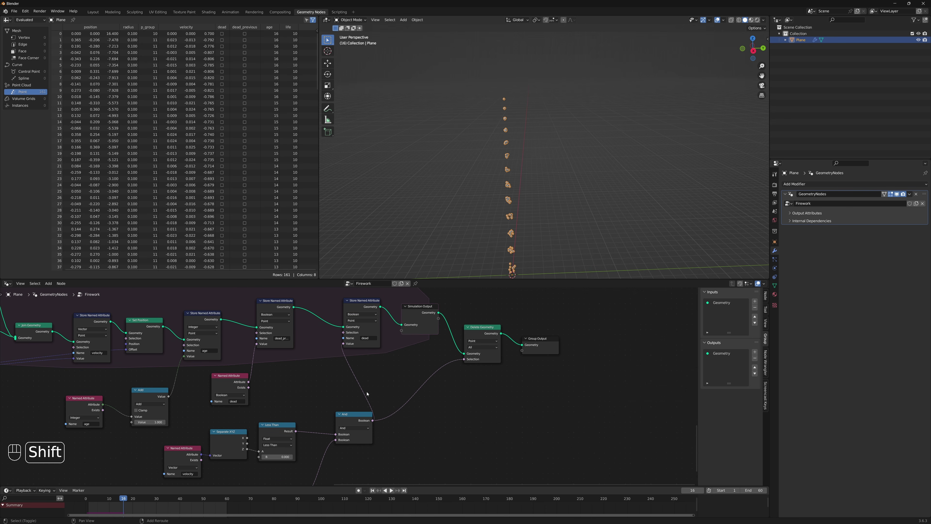
right_click_drag(350, 381, 427, 414, "shift")
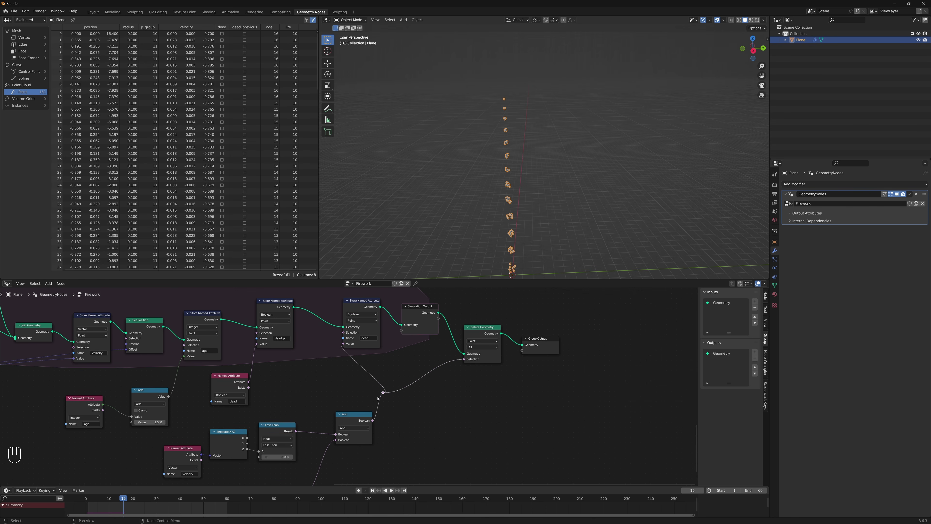
key("g")
left_click(415, 402)
scroll(409, 386, "down", 1)
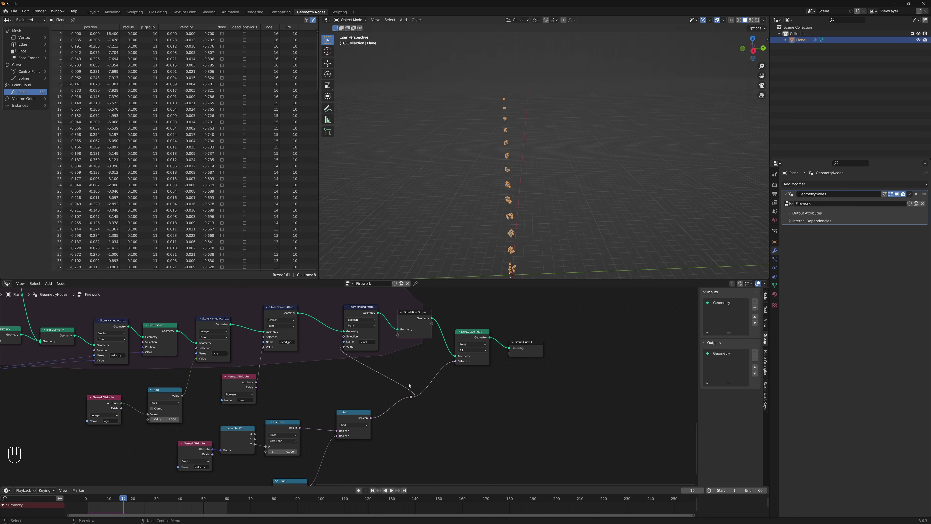
- Move the p_group Named Attribute and Equal nodes left to free space below the And node
middle_click_drag(382, 447, 335, 398)
left_click_drag(304, 459, 192, 440)
key("g")
left_click(179, 436)
left_click(288, 456)
middle_click_drag(315, 452, 284, 419)
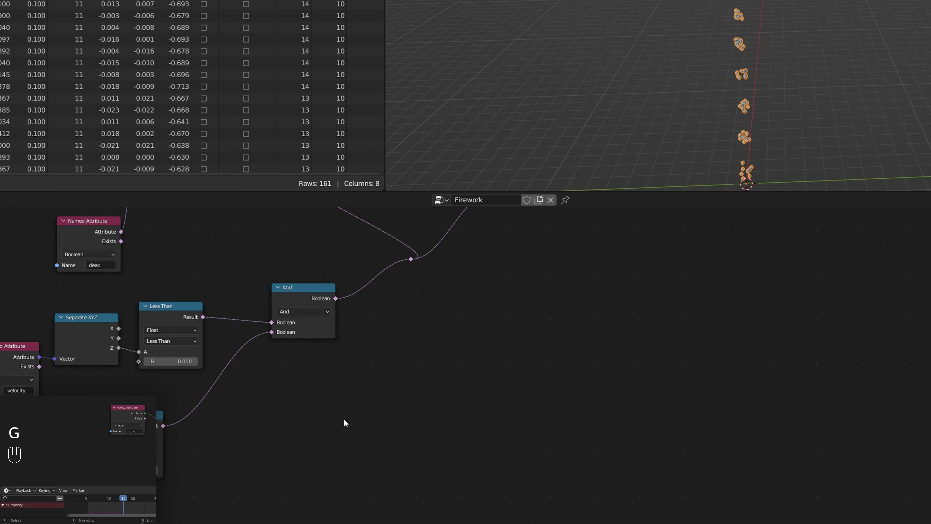
- Duplicate the p_group Named Attribute node twice below the And node, naming the copies age and life
left_click(127, 414)
key("shift+d")
left_click(432, 268)
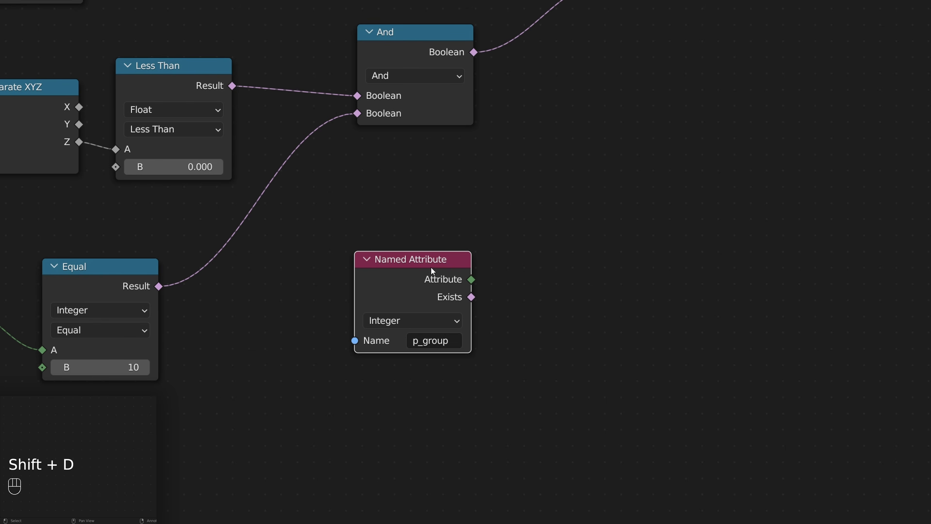
key("shift+d")
left_click(468, 411)
left_click(430, 342)
type("age")
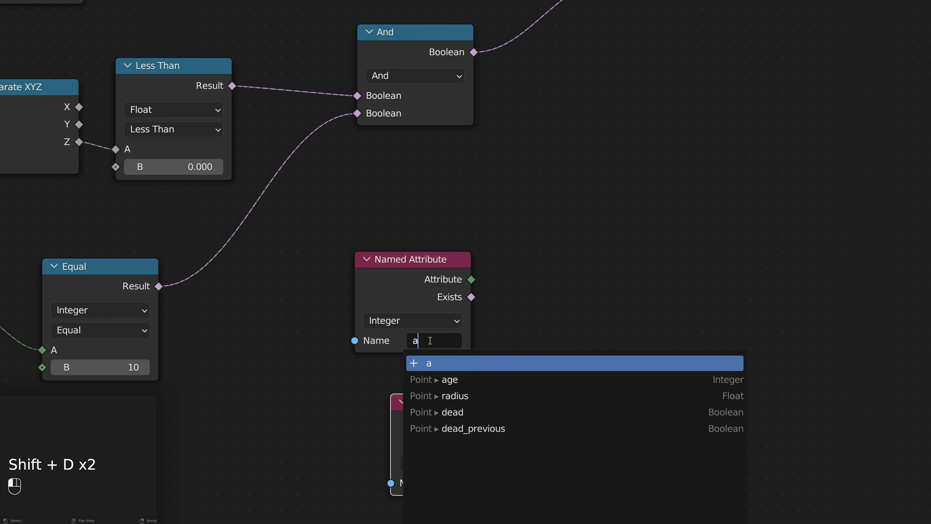
key("Return")
left_click(480, 483)
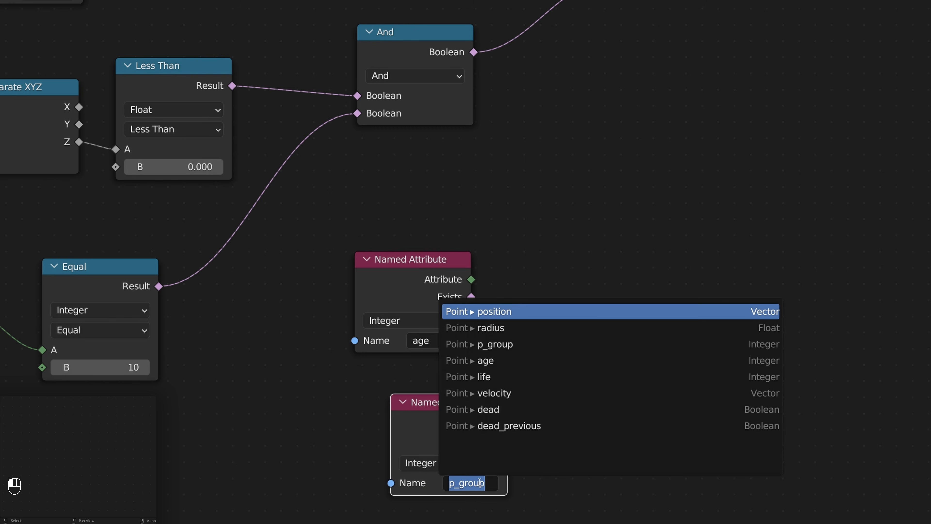
type("life")
key("Return")
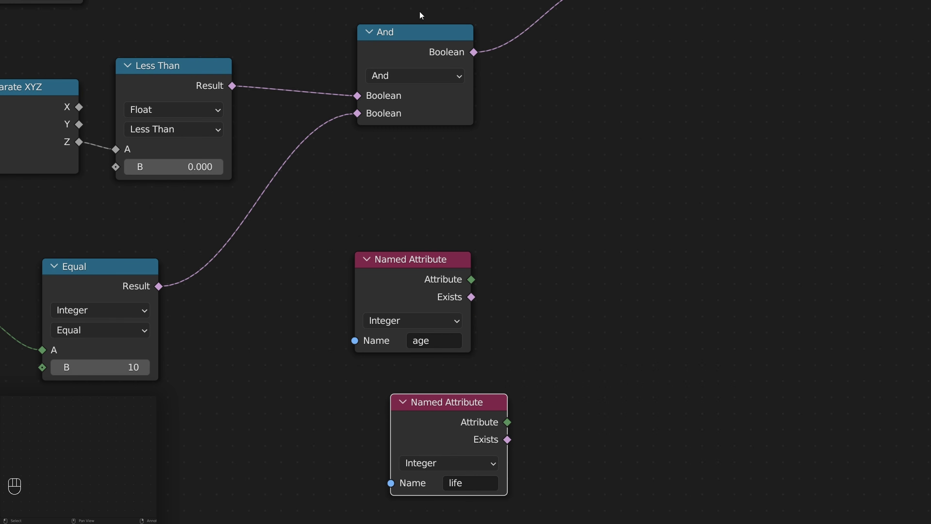
- Duplicate the And and Equal nodes and place the copies to the right of the new age and life attribute nodes
left_click(420, 32)
key("shift+d")
left_click(656, 220)
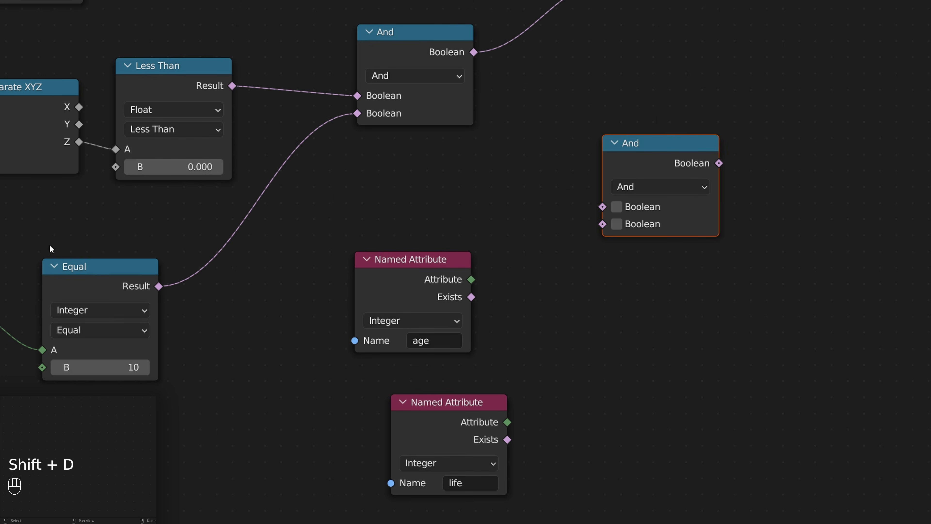
left_click_drag(103, 297, 104, 295)
key("shift+d")
left_click(662, 336)
left_click(646, 341)
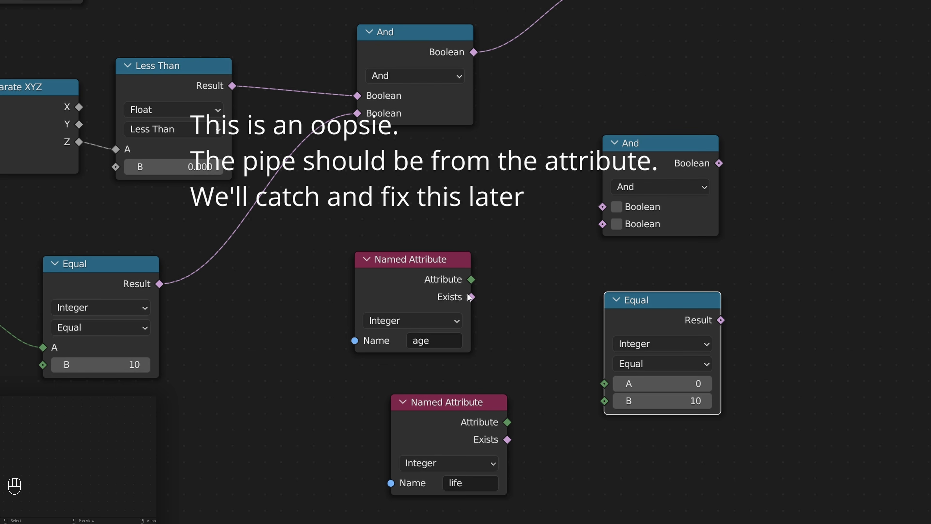
- Set the copied comparison to Greater Than, with age's Exists output into A and life's Attribute output into B
left_click_drag(472, 298, 604, 383)
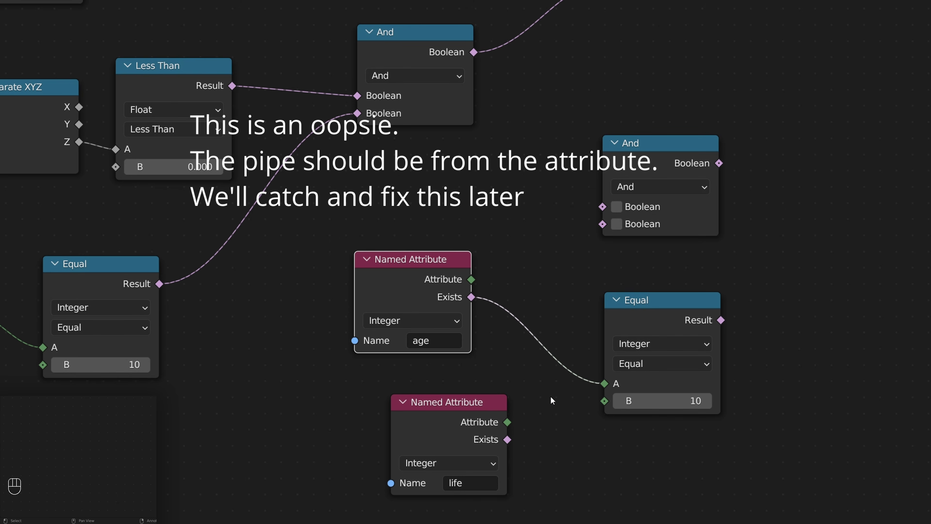
left_click(647, 364)
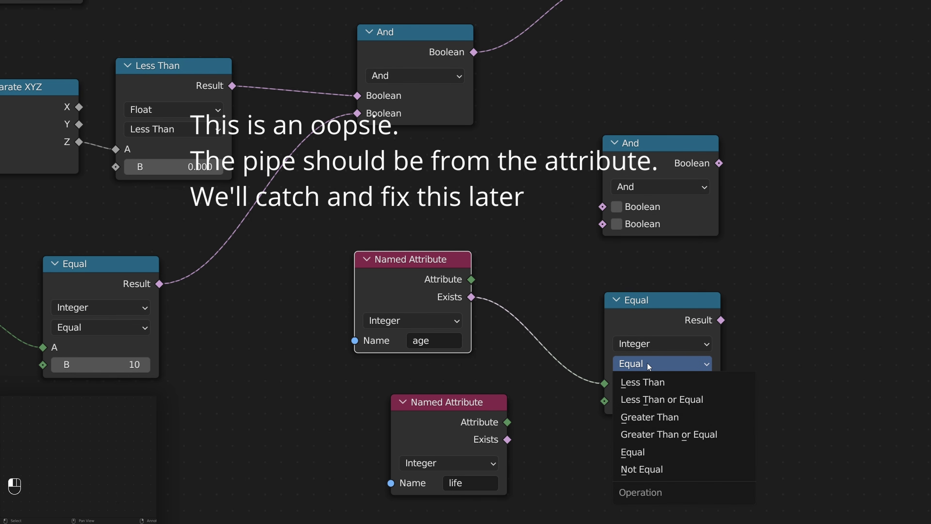
left_click(648, 418)
left_click_drag(513, 427, 598, 403)
left_click_drag(649, 321, 601, 312)
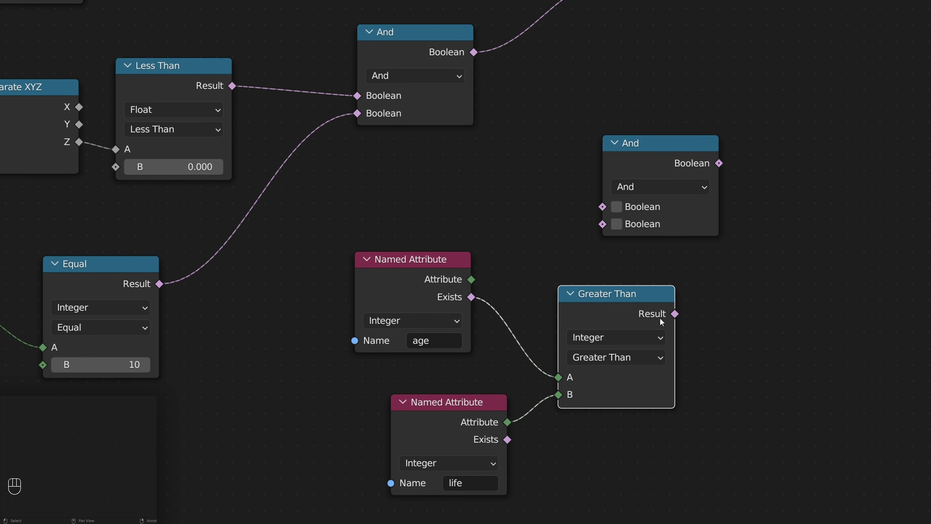
- Insert the copied And node into the link between the original And node and the reroute
left_click_drag(675, 314, 731, 315)
left_click_drag(669, 146, 605, 11)
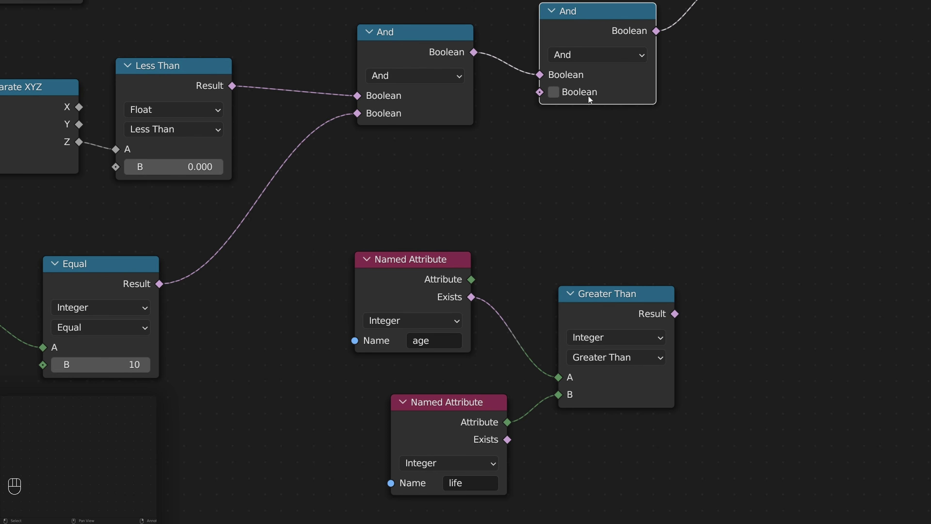
left_click(430, 36)
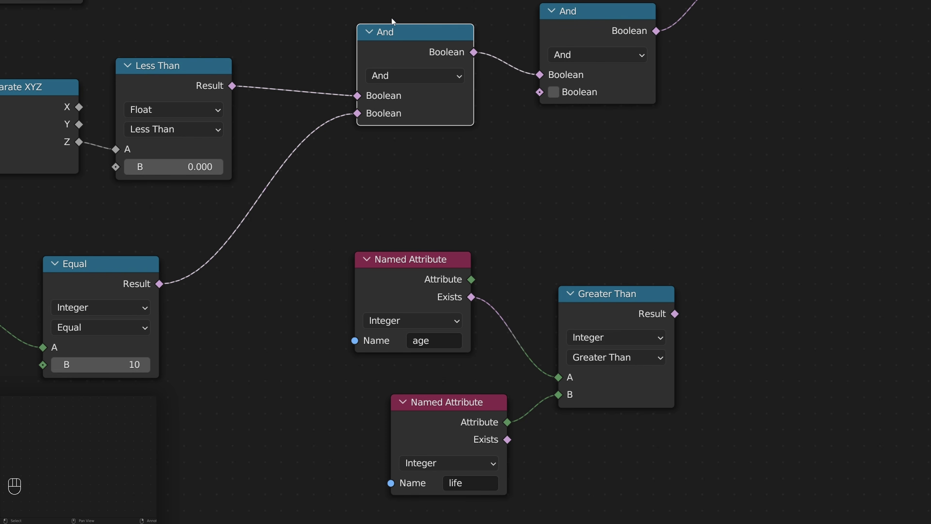
- Change the copied And node's operation to Or and feed the Greater Than result into its second Boolean input
left_click(612, 56)
left_click(592, 90)
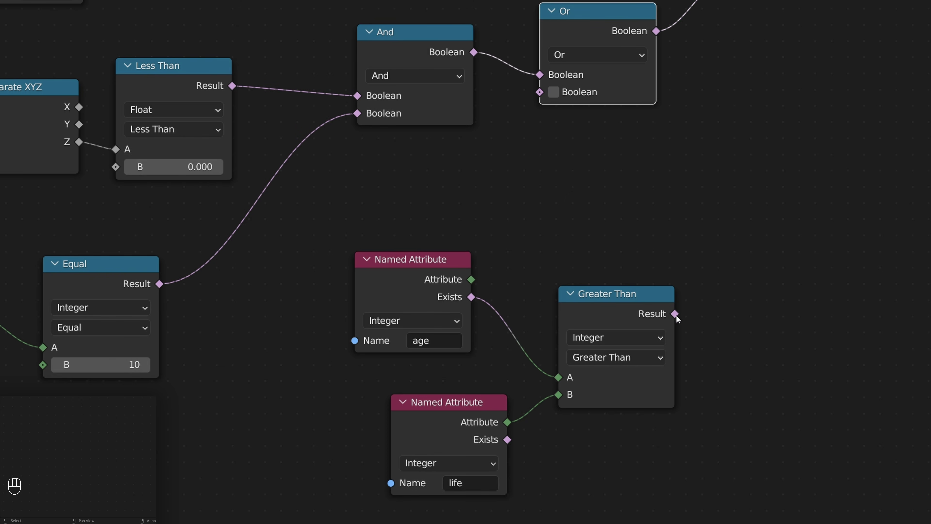
left_click_drag(675, 313, 540, 92)
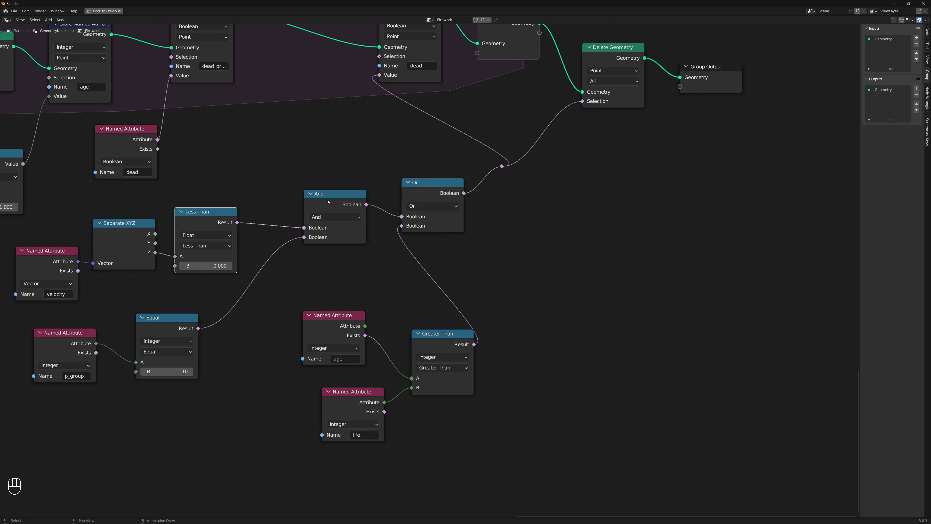
- Tidy the dead-condition nodes by nudging the And node and moving the life attribute node beneath the age attribute node
left_click_drag(328, 201, 329, 202)
left_click(180, 331)
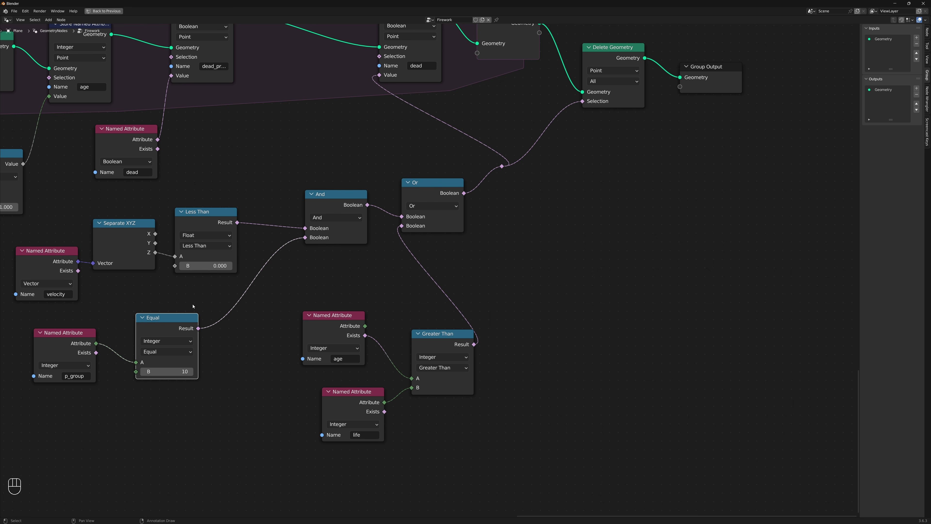
left_click(334, 205)
left_click(432, 197)
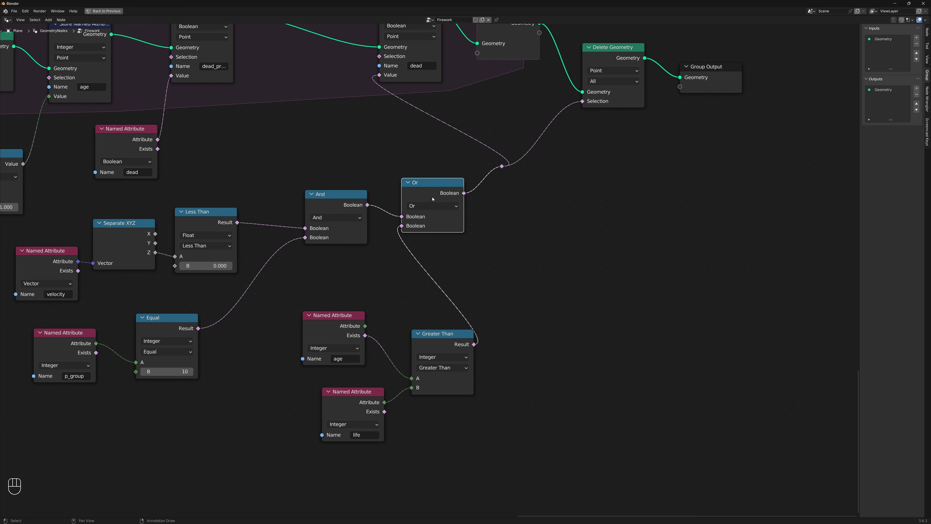
left_click_drag(349, 392, 325, 393)
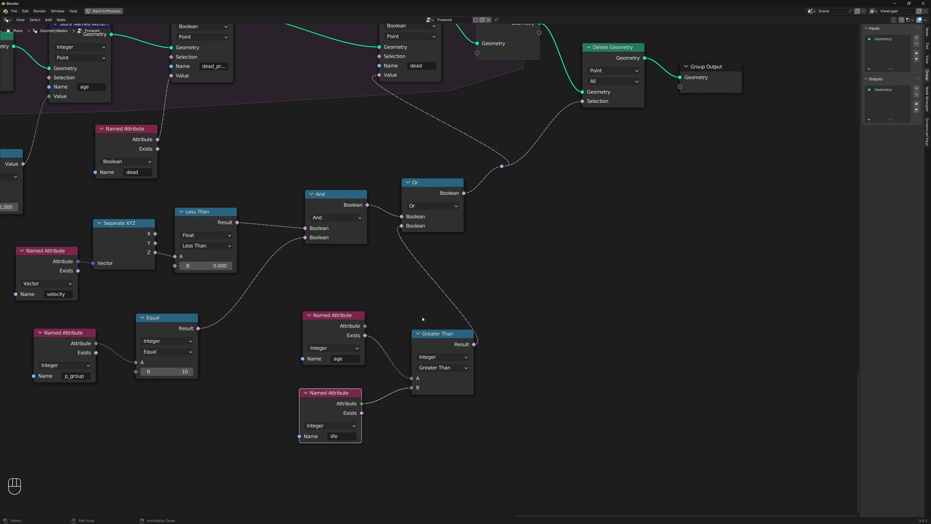
- Set the Lifespan of the Emitter in the Rockeet frame to 100 frames
middle_click_drag(352, 297, 454, 421)
left_click(361, 285)
key("ctrl+space")
scroll(454, 420, "down", 3)
middle_click_drag(140, 425, 233, 404)
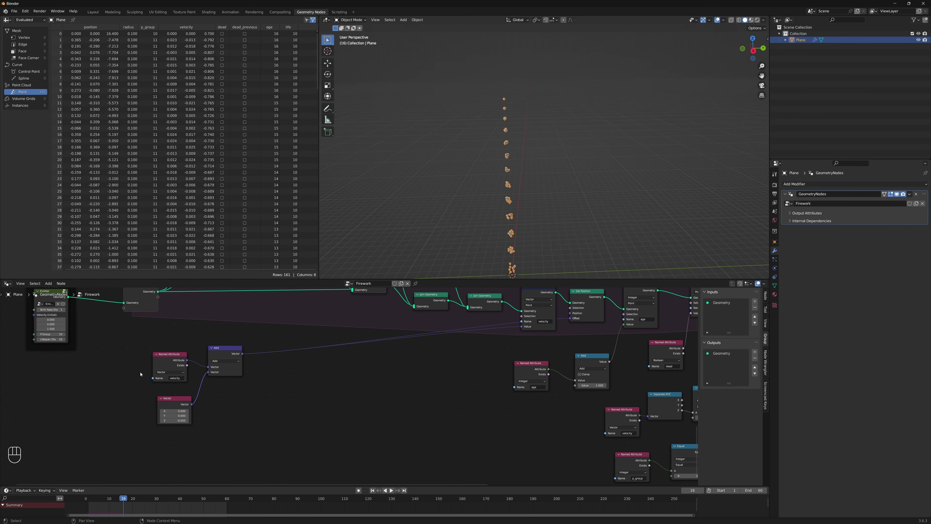
middle_click_drag(46, 355, 144, 397)
scroll(144, 397, "up", 2)
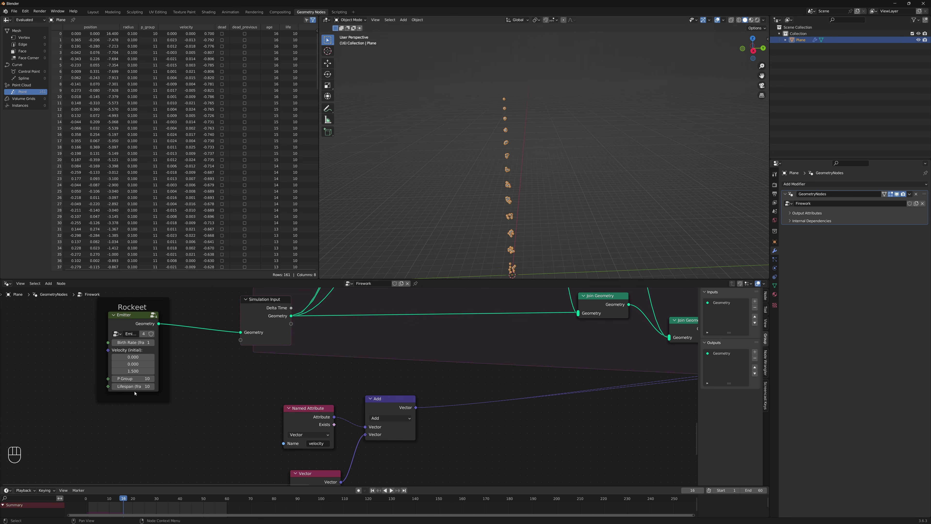
left_click(136, 386)
type("100")
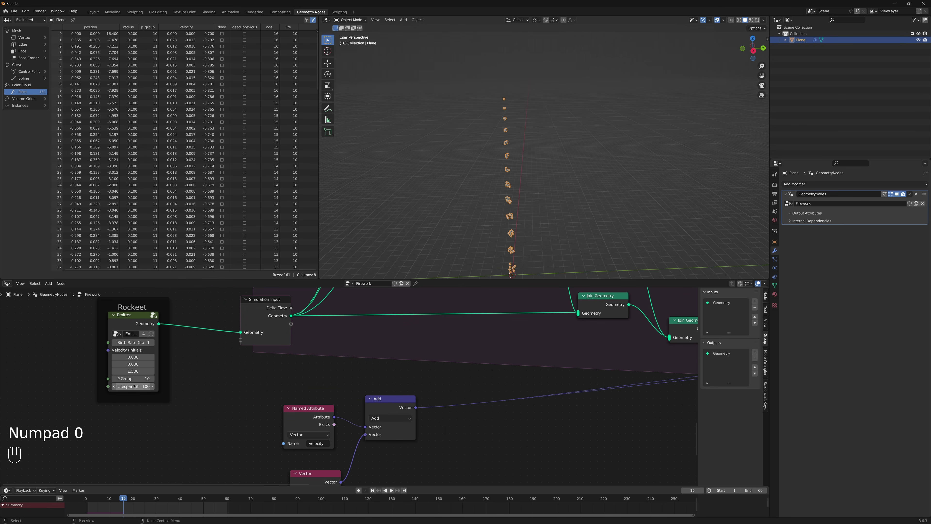
- Return to the first frame and play the simulation with the longer rocket lifespan
key("shift+Up")
key("shift+Left")
key("shift+Left")
key("shift+space")
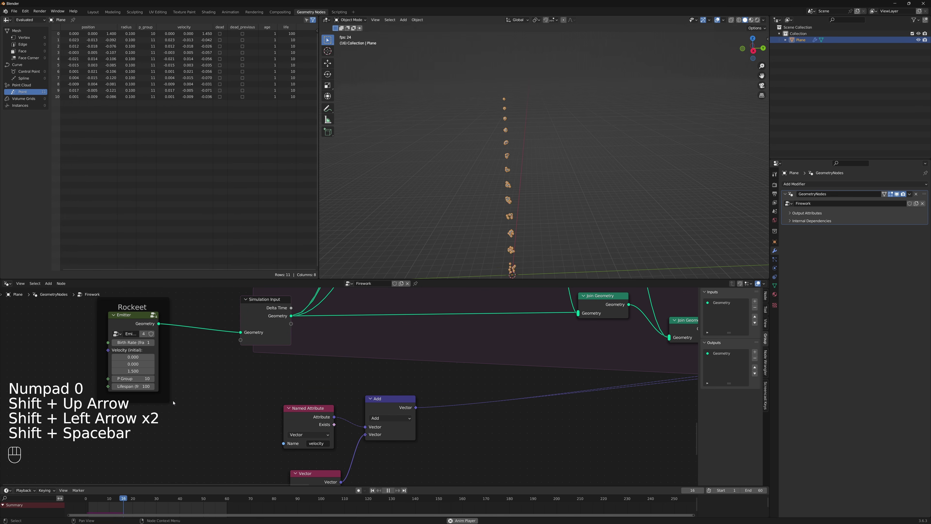
- Cut the link from age's Exists output and connect its Attribute output to input A of the Greater Than node
key("ctrl+space")
right_click_drag(554, 407, 554, 406, "ctrl")
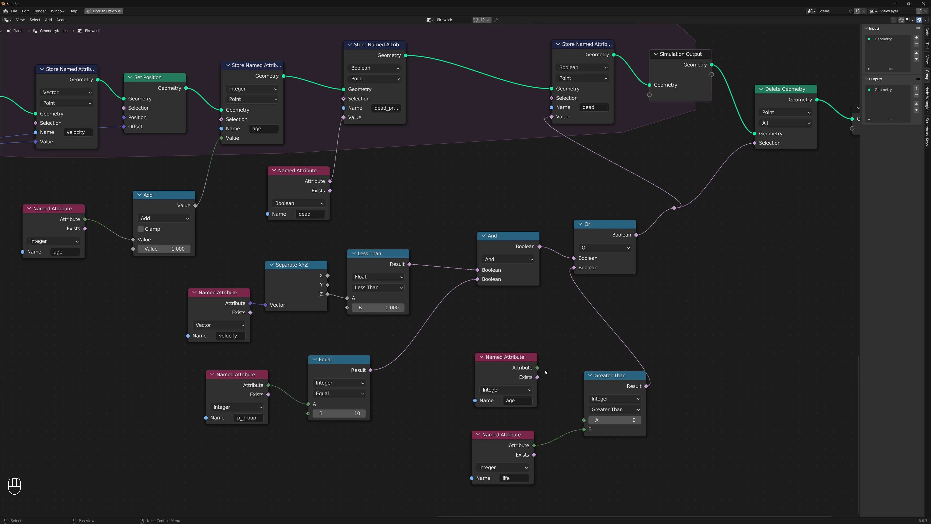
left_click_drag(538, 367, 575, 413)
left_click(567, 346)
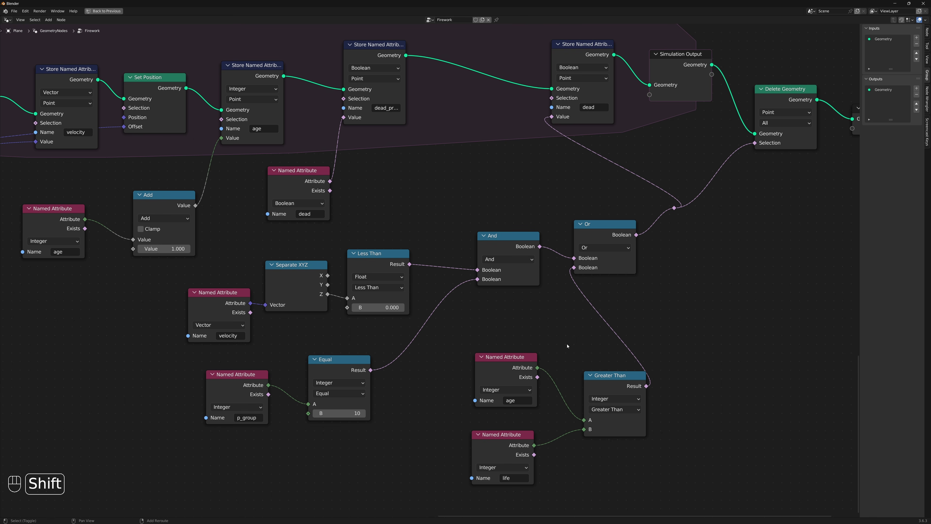
- Replay the simulation from the first frame and examine the particles' age and life values in the spreadsheet
key("shift+Left")
key("shift+Left")
key("ctrl+space")
key("shift+Left")
key("shift+space")
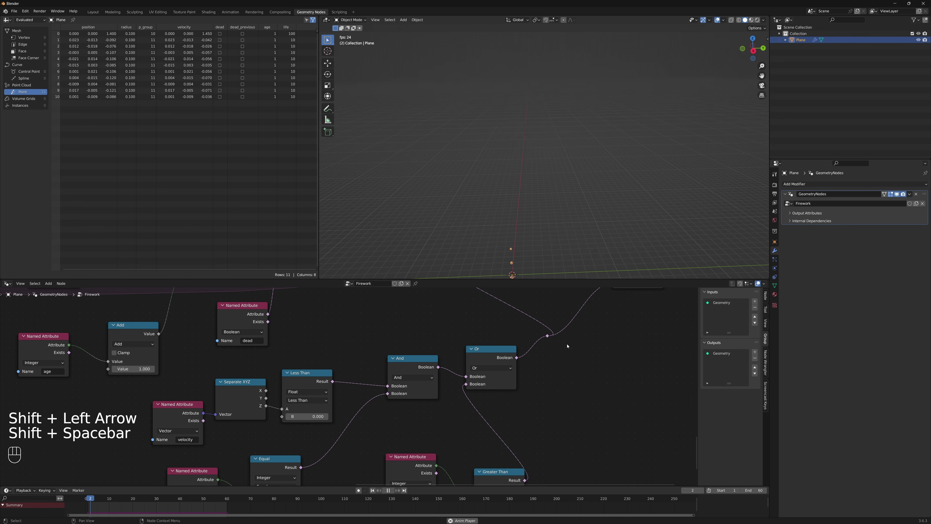
scroll(515, 176, "down", 4)
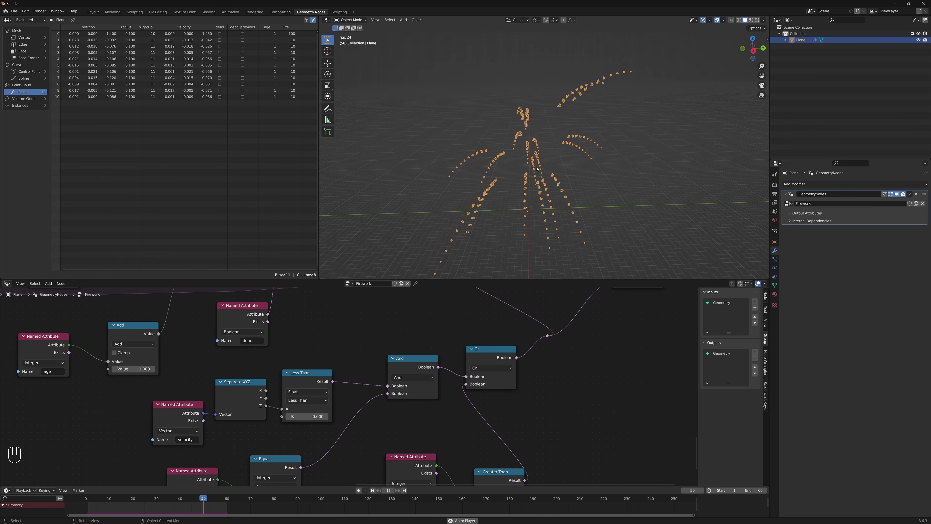
key("shift+Left")
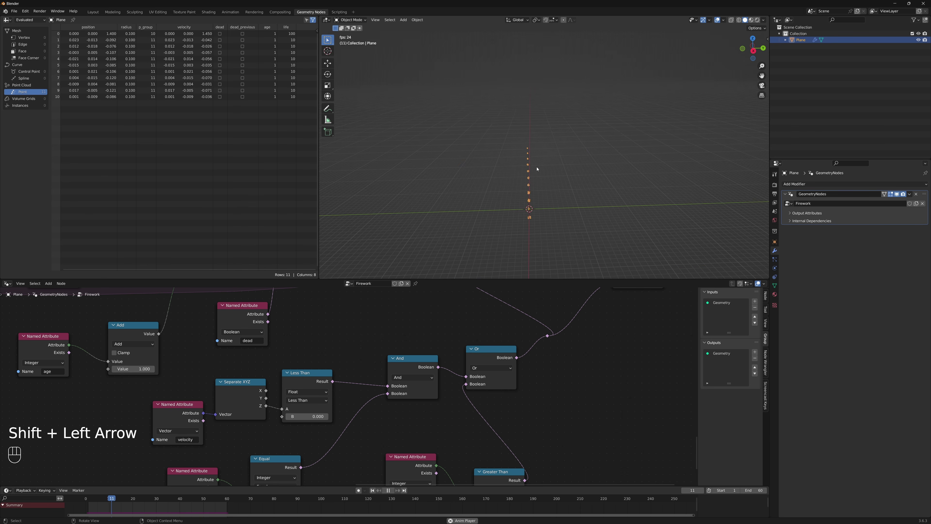
key("shift+space")
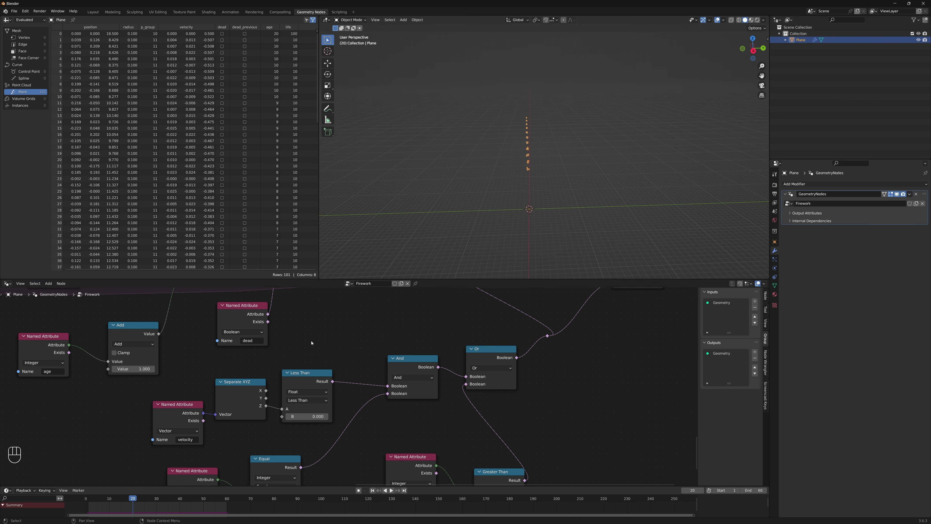
- Add a Random Value node of type Integer below the Scale node in the Rocket Trail frame beneath Explosion
middle_click_drag(311, 343, 460, 361)
scroll(367, 377, "down", 5)
scroll(458, 384, "down", 4)
middle_click_drag(312, 370, 468, 464)
scroll(284, 341, "up", 6)
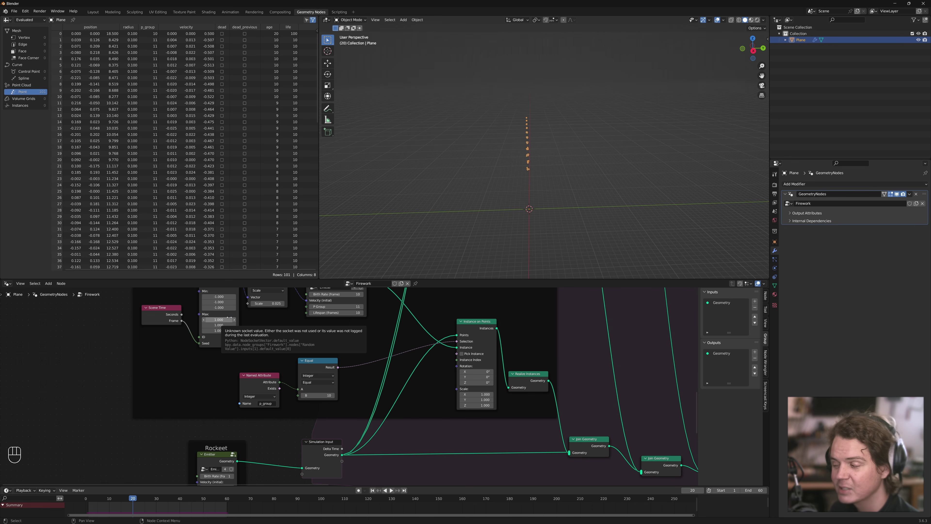
middle_click_drag(291, 339, 373, 394)
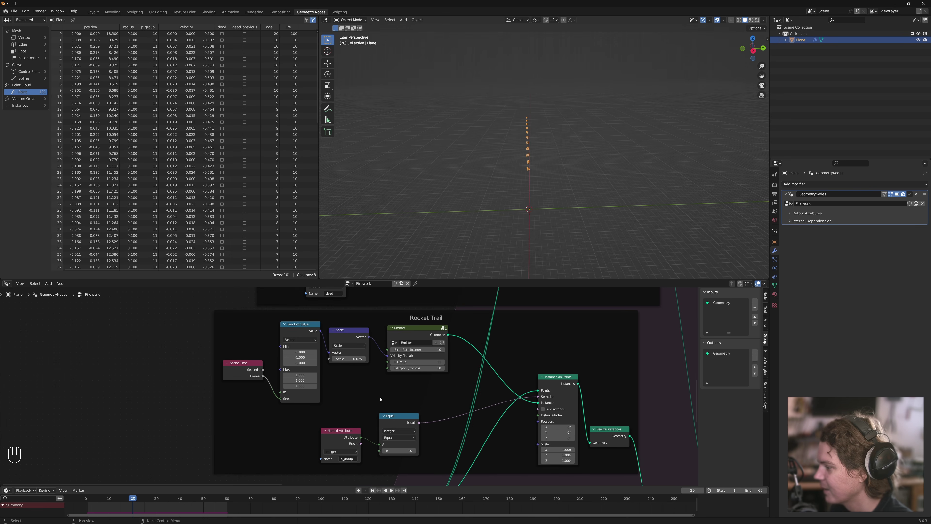
key("shift+a")
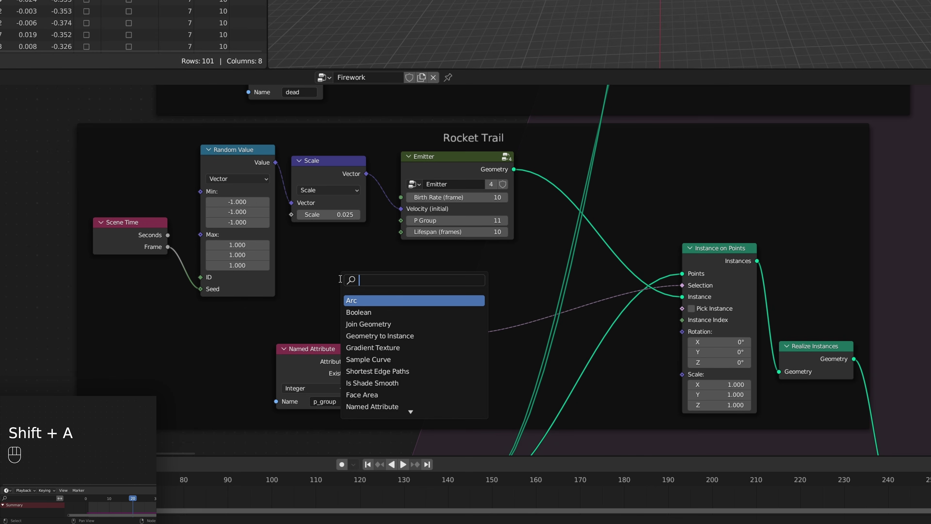
type("rand")
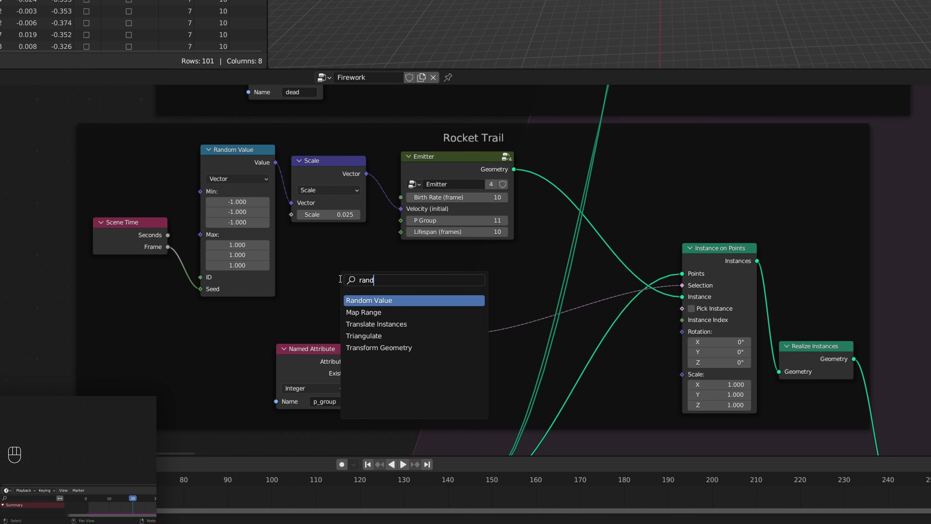
key("Return")
left_click(340, 279)
left_click(342, 269)
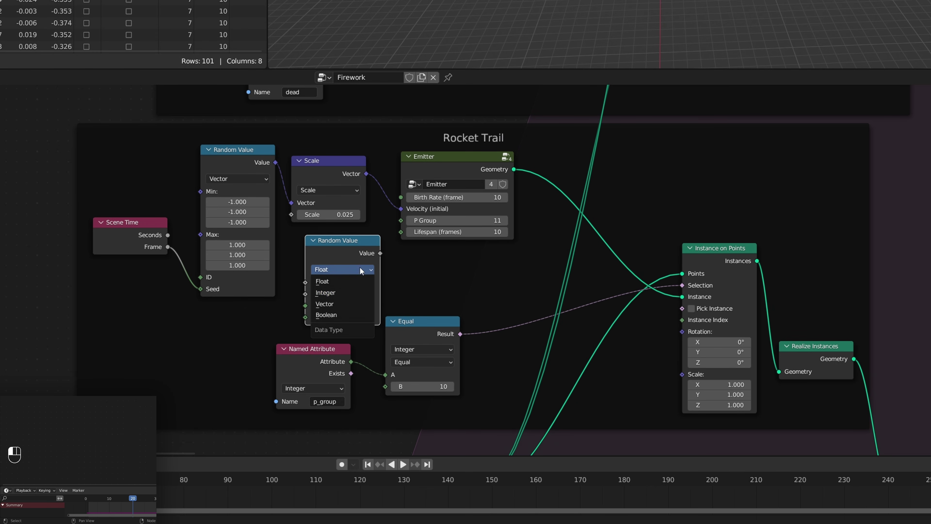
left_click(341, 292)
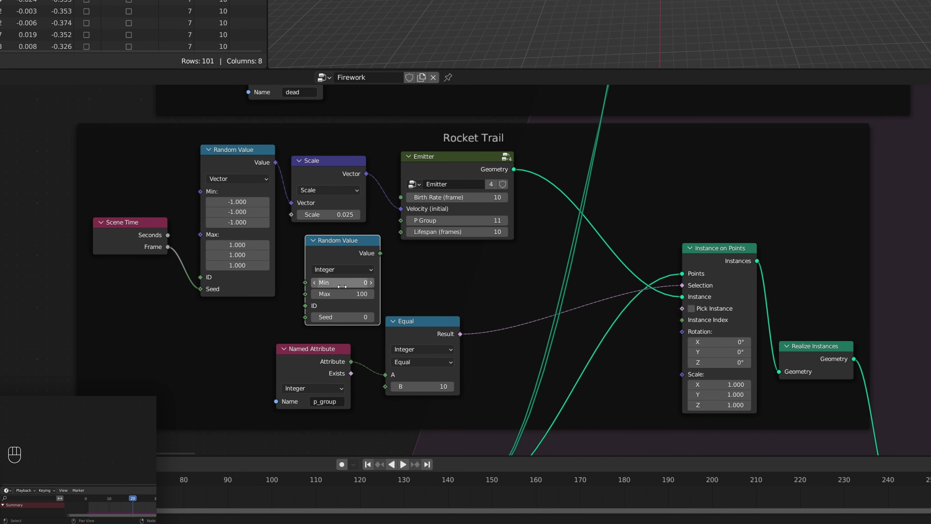
- Set the integer Random Value's Min to 2 and Max to 10, and connect its Value to the Emitter's Lifespan
left_click(358, 283)
type("2")
key("Tab")
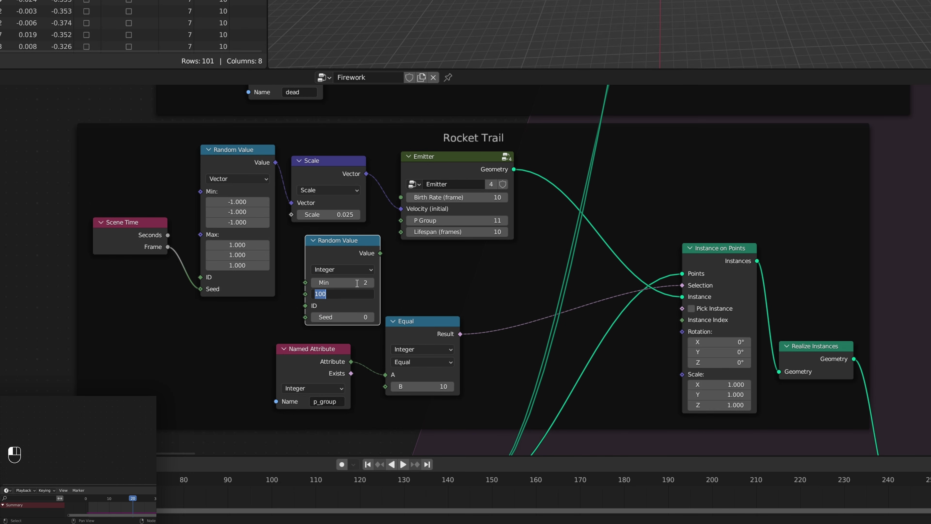
type("10")
key("Return")
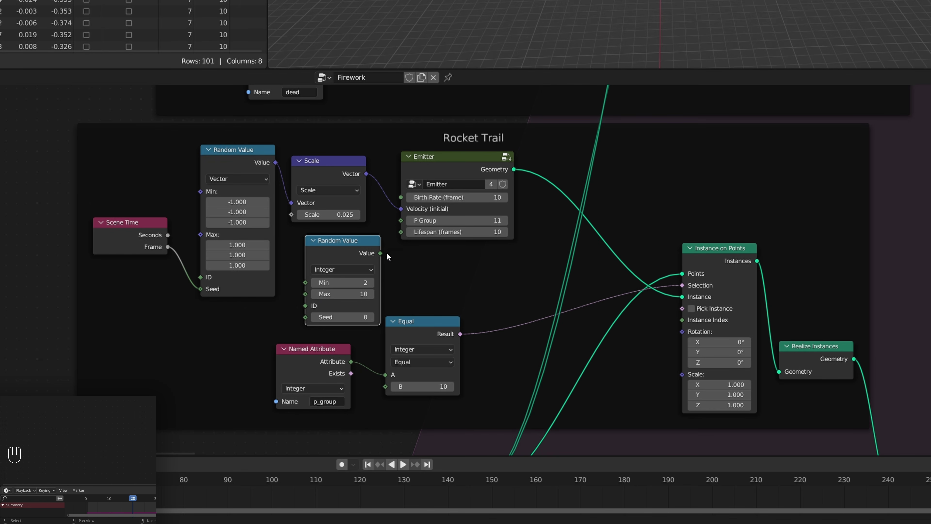
left_click_drag(381, 253, 405, 234)
- Duplicate the integer Random Value node, detach the copy from its frame and move it to the Rocket Trail frame above Explosion
scroll(418, 242, "down", 5)
middle_click_drag(458, 267, 380, 385)
scroll(323, 277, "down", 7)
middle_click_drag(430, 278, 411, 349)
left_click(265, 407)
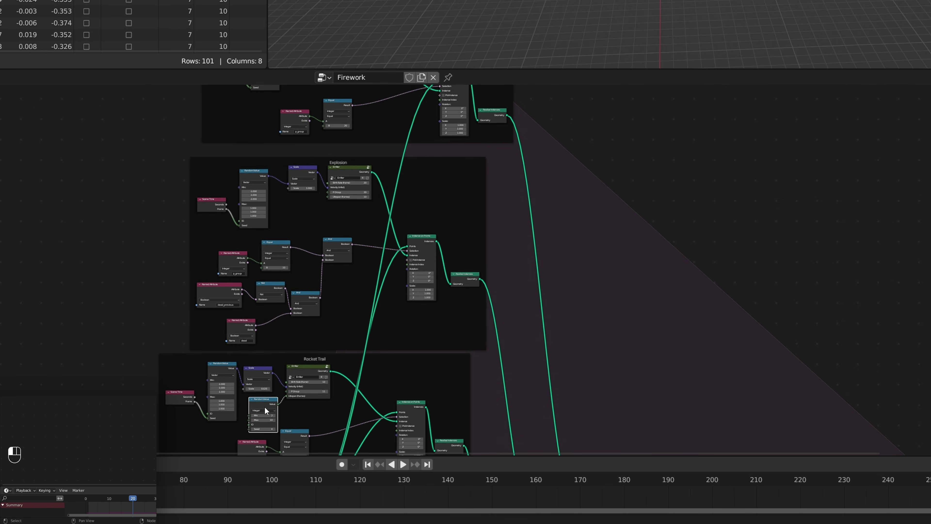
key("shift+d")
left_click(14, 206)
key("alt+p")
middle_click_drag(140, 212, 118, 344)
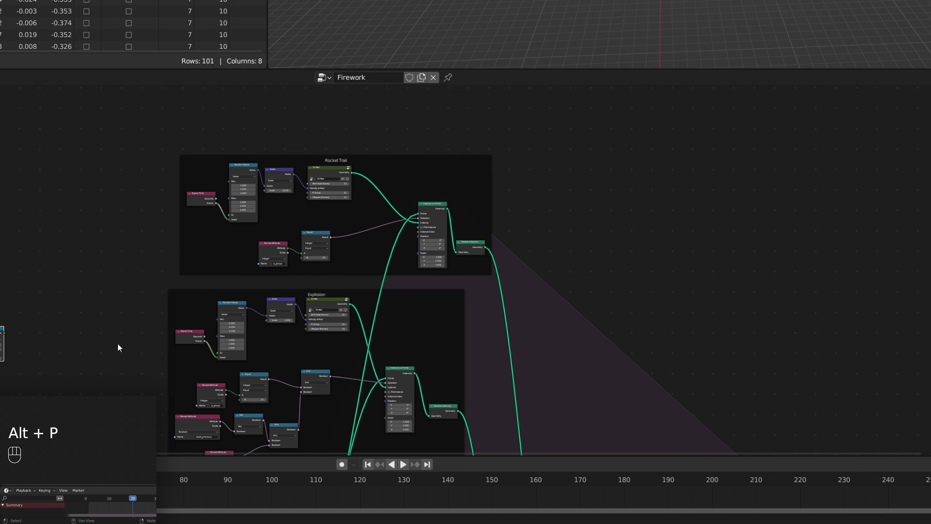
key("g")
left_click(223, 233)
- Connect the copied Random Value to the Lifespan of the Emitter above Explosion and position the node below Scale
scroll(223, 233, "up", 8)
left_click_drag(0, 198, 296, 137)
key("g")
left_click(239, 149)
- Play the simulation from the first frame to check the randomized trail lifespans
key("shift+Left")
key("shift+space")
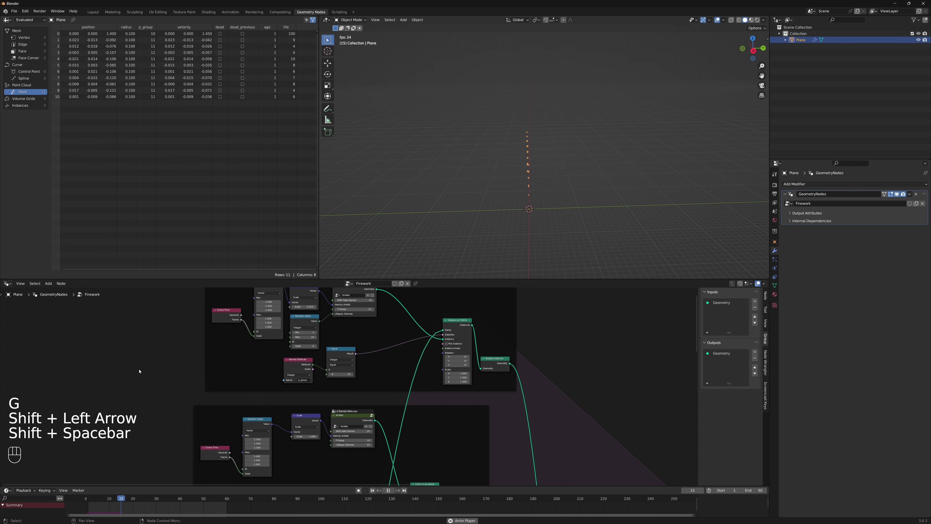
key("Left")
key("shift+space")
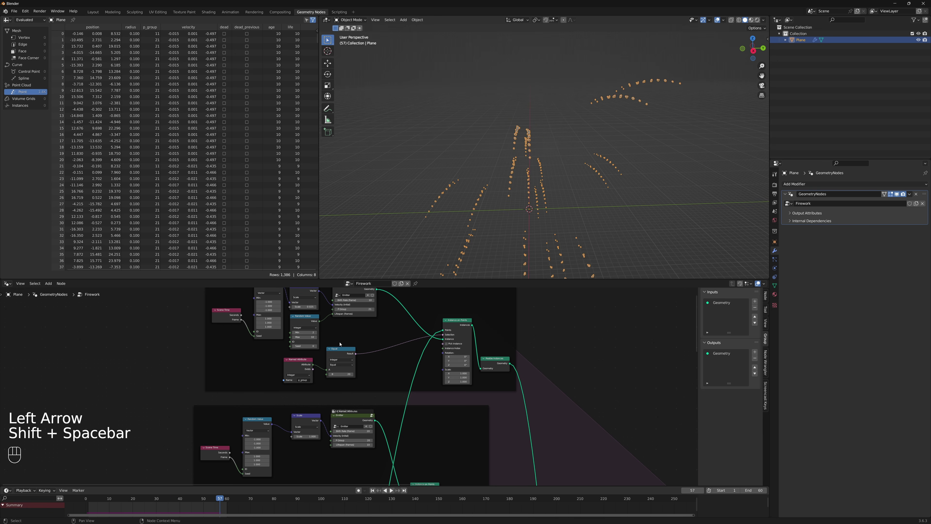
- Change the Max of the integer Random Value node in the frame above Explosion and replay the simulation from the start
scroll(350, 345, "up", 2)
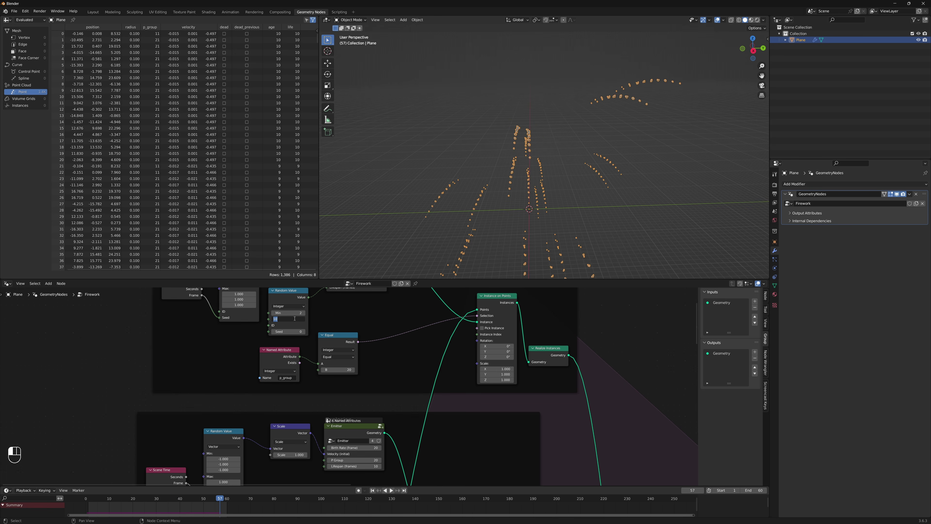
key("Return")
key("shift+Left")
key("shift+space")
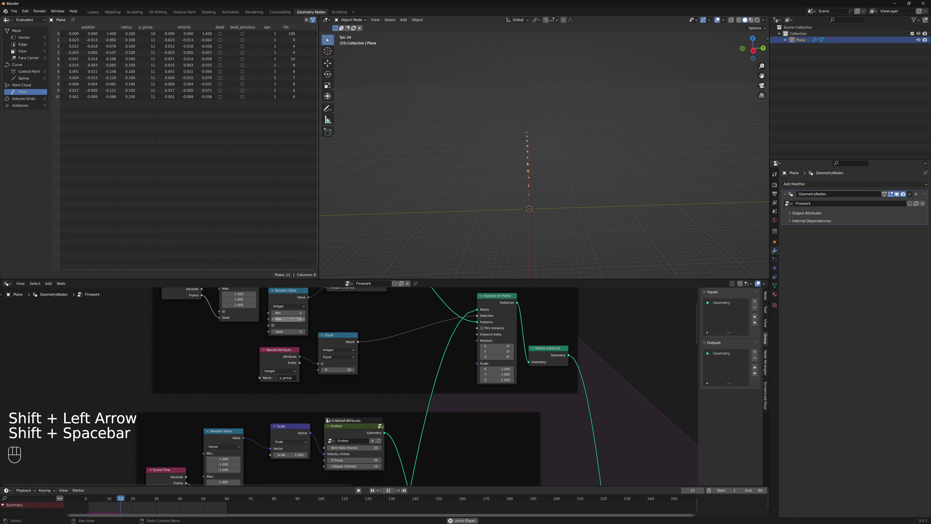
key("shift+space")
key("shift+Left")
- Set the Max of the integer Random Value in the Rocket Trail frame beneath Explosion to 14 and replay from the first frame
scroll(294, 319, "down", 4)
middle_click_drag(294, 319, 311, 176)
middle_click_drag(304, 483, 256, 374)
scroll(229, 396, "up", 2)
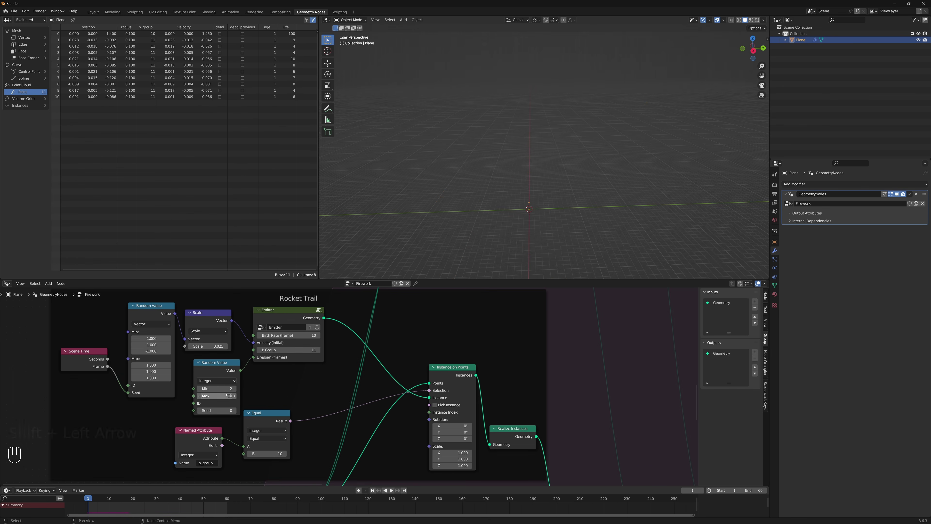
key("shift+Left")
key("shift+Left")
key("shift+space")
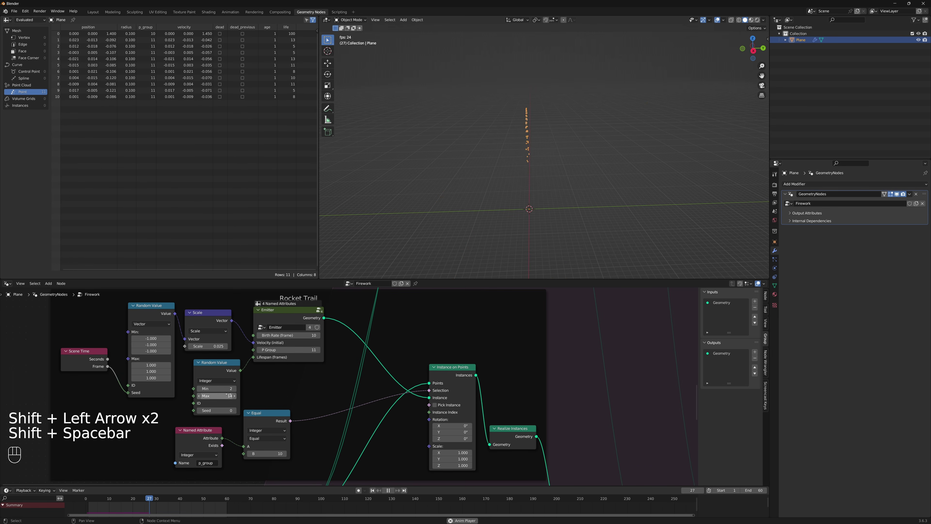
key("shift+space")
scroll(555, 94, "up", 4)
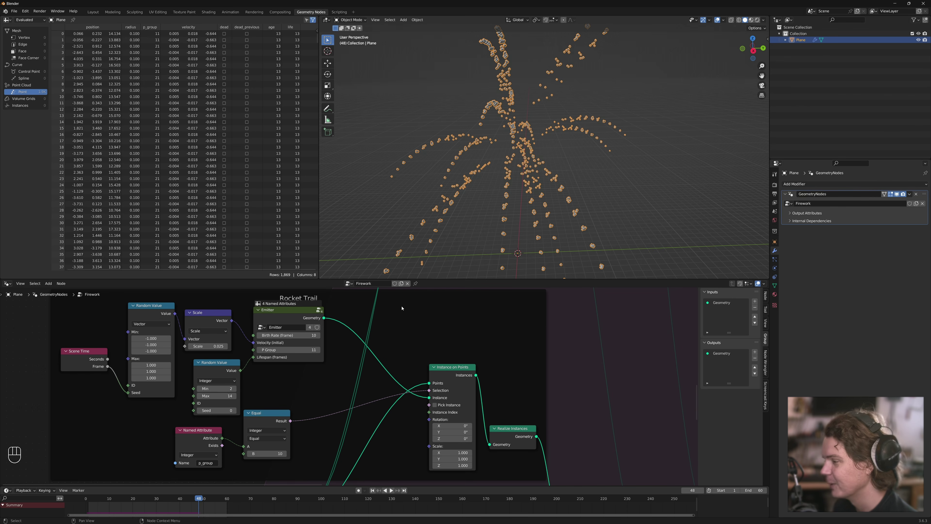
- Add a reroute on the geometry links leaving Simulation Input and move Simulation Input and the rocket emitter frame away to make room
scroll(440, 380, "down", 6)
middle_click_drag(440, 380, 386, 248)
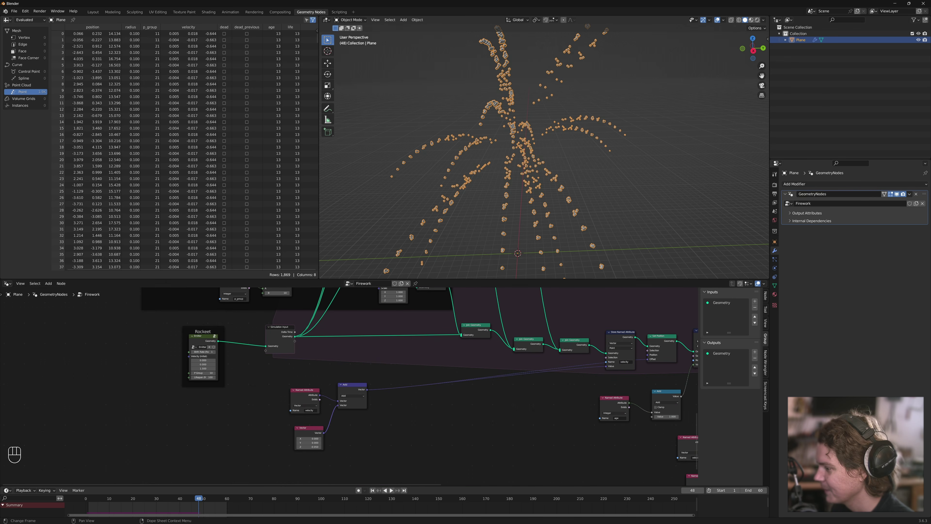
middle_click_drag(298, 383, 238, 403)
scroll(231, 389, "up", 2)
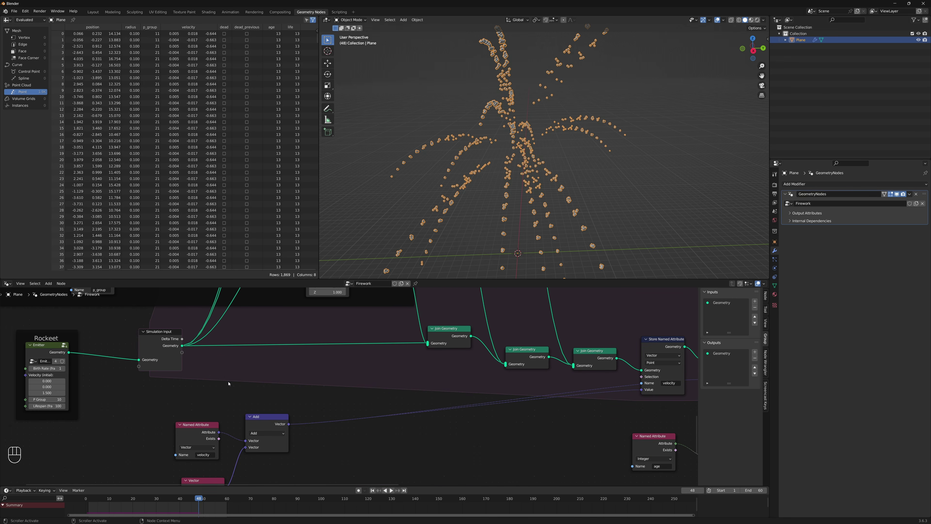
middle_click_drag(157, 393, 83, 423)
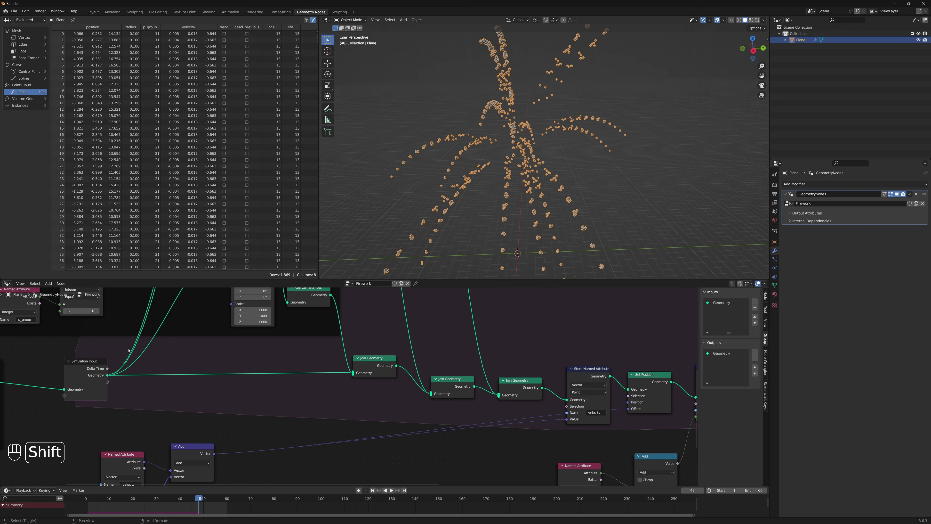
right_click_drag(128, 345, 157, 382, "shift")
right_click_drag(287, 261, 288, 263, "shift")
scroll(97, 300, "down", 3)
middle_click_drag(98, 300, 237, 318)
left_click_drag(154, 253, 440, 331)
key("g")
left_click(242, 351)
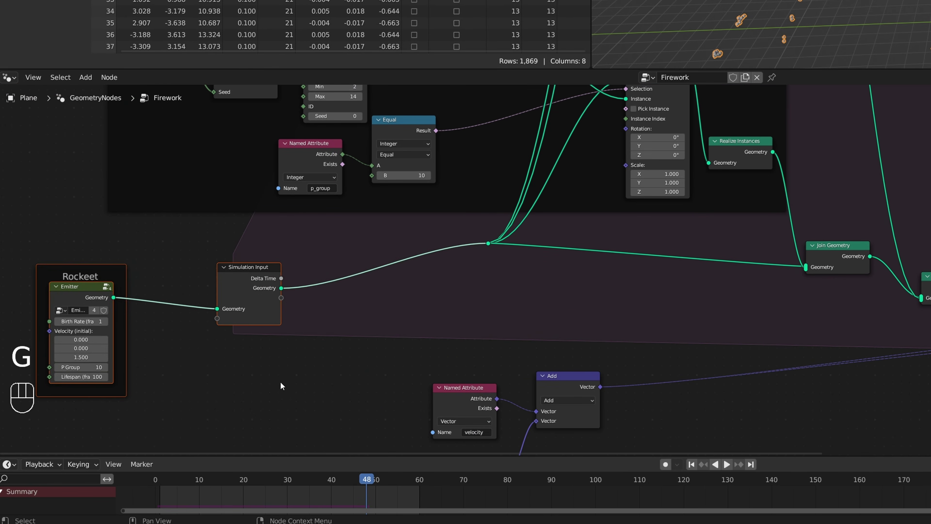
left_click(282, 381)
- Duplicate the velocity Store Named Attribute node onto the link between Simulation Input and the reroute, and name its attribute parent_velocity
left_click(930, 326)
key("shift+d")
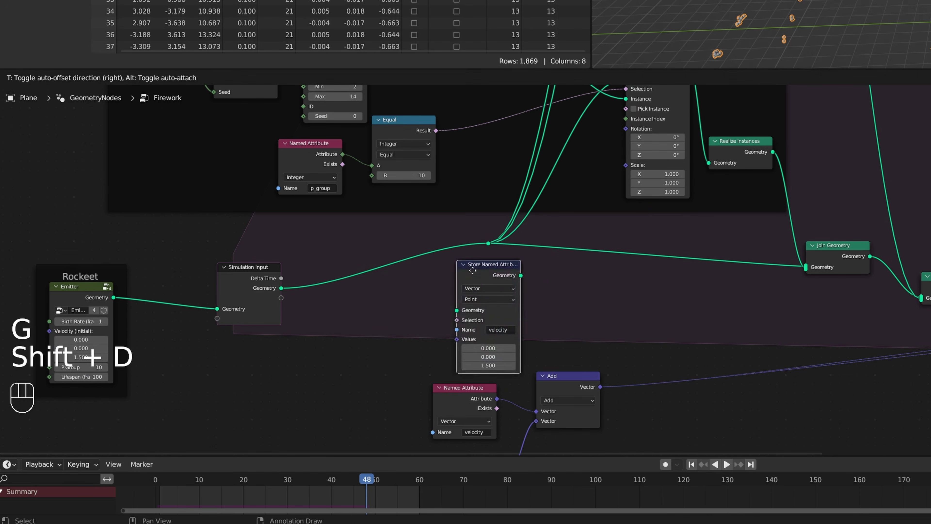
left_click(402, 241)
scroll(260, 356, "up", 5)
middle_click_drag(442, 287, 559, 245)
left_click(398, 267)
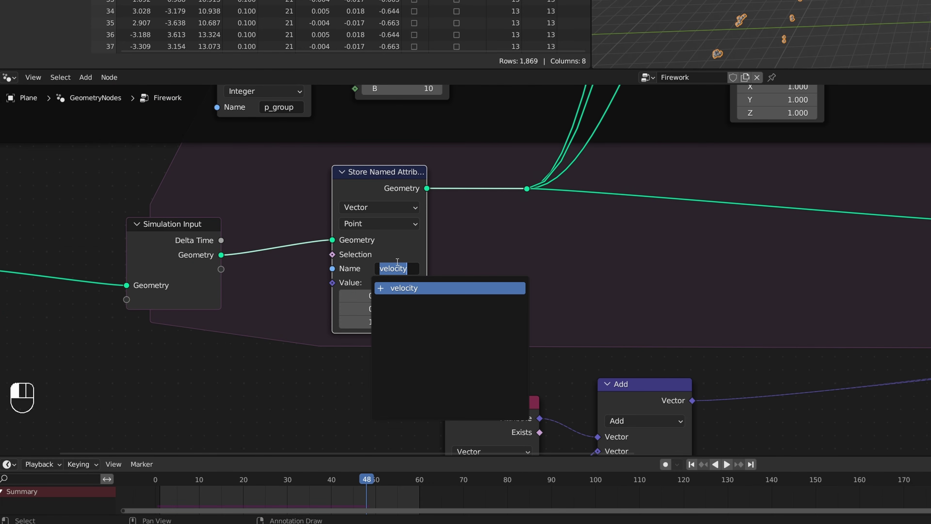
type("parent_veloc")
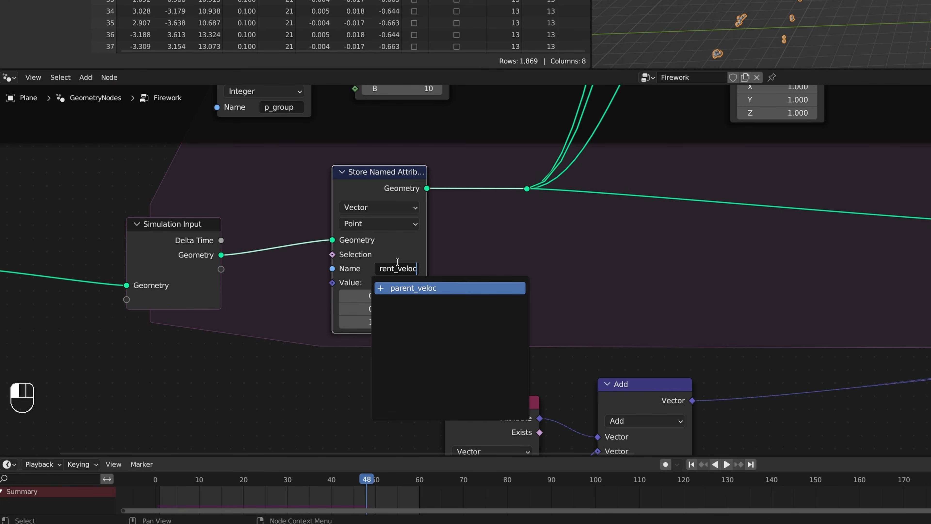
type("ity")
key("Return")
- Connect the velocity Named Attribute to the Value of the parent_velocity Store Named Attribute and position it below that node
middle_click_drag(301, 363, 410, 298)
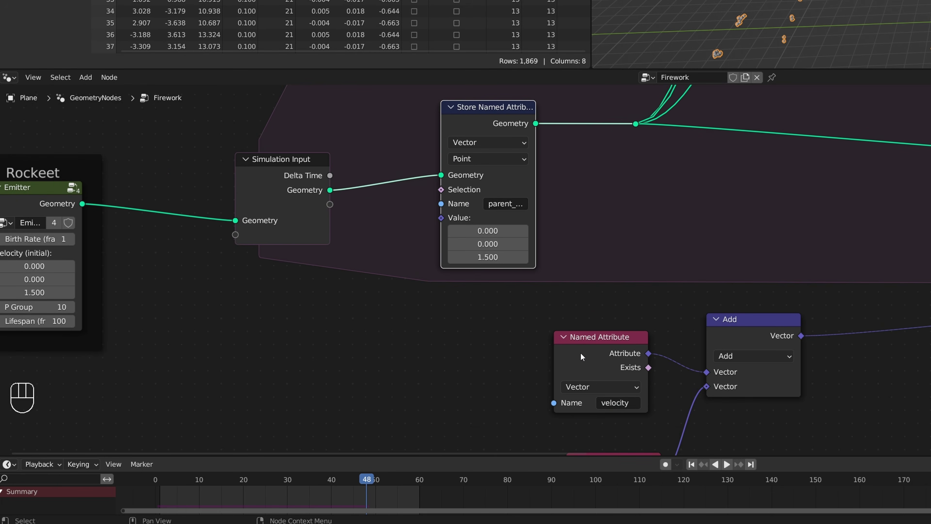
left_click_drag(581, 355, 441, 217)
left_click_drag(413, 288, 414, 288)
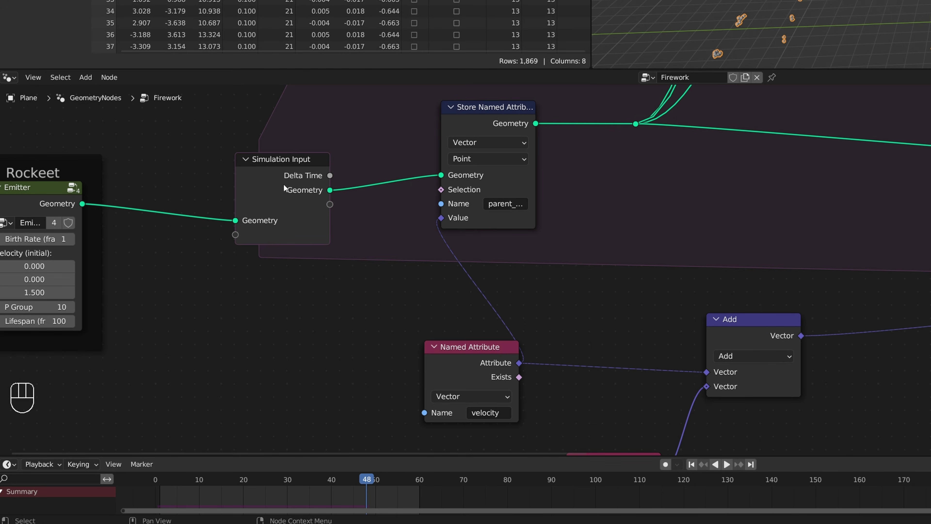
left_click(481, 120)
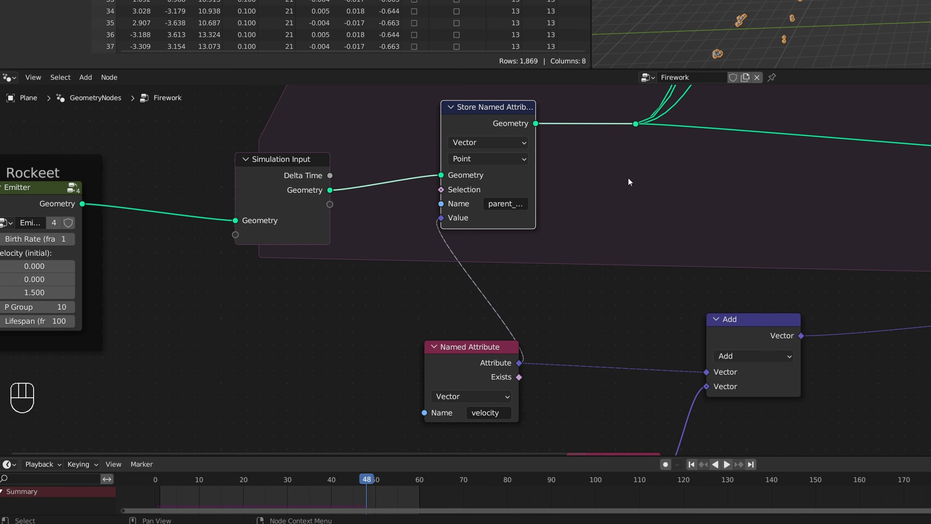
- Play the simulation briefly from the first frame and widen the spreadsheet to inspect the parent_velocity column
middle_click_drag(678, 197, 576, 408)
scroll(594, 312, "down", 4)
middle_click_drag(376, 360, 337, 376)
left_click(363, 334)
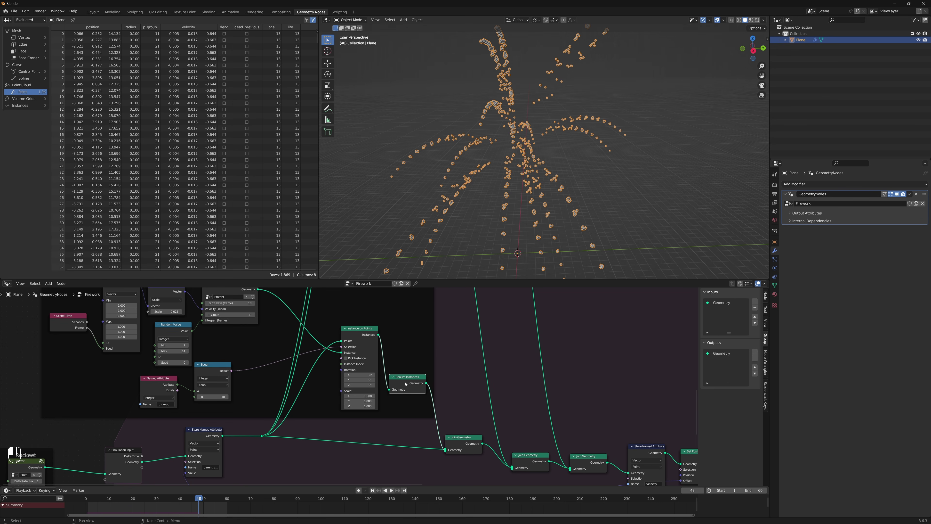
key("shift+Left")
key("shift+Left")
key("shift+space")
key("shift+space")
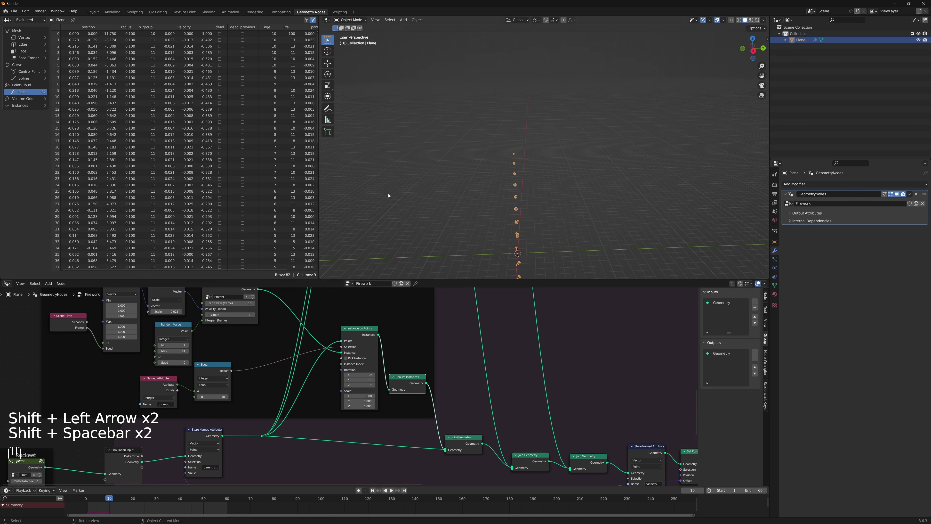
left_click_drag(319, 189, 395, 186)
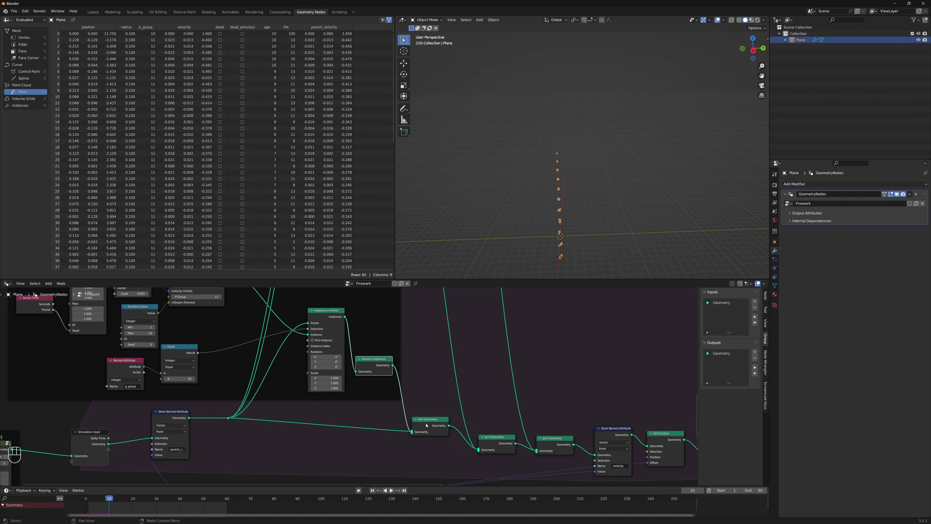
- Reposition the first Join Geometry node and raise the Realize Instances node in the Rocket Trail frame to make room
mouse_move(426, 426)
left_mouse_down()
mouse_move(443, 431)
mouse_move(429, 440)
left_mouse_up()
left_click(388, 358)
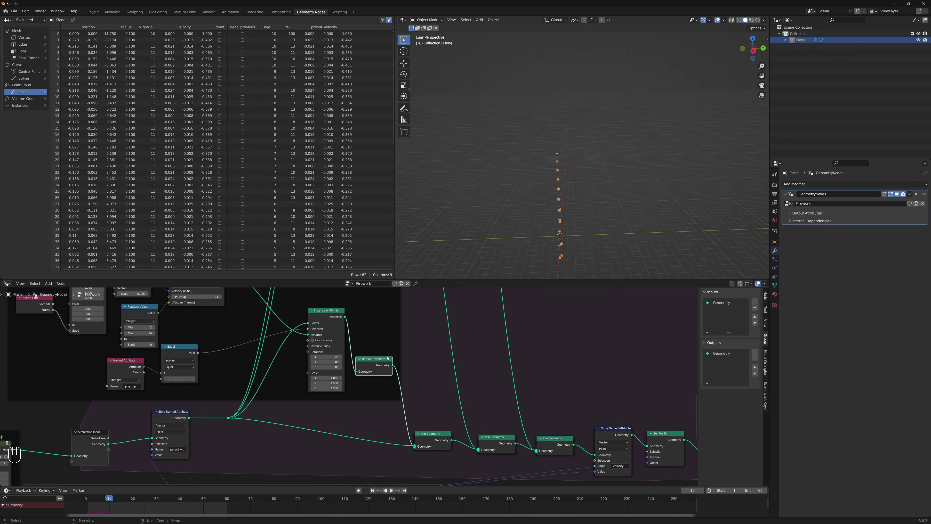
key("g")
left_click(390, 319)
middle_click_drag(431, 362, 366, 366)
scroll(366, 367, "up", 1)
- Insert a Set Position node between Realize Instances and Join Geometry, placing it in the Rocket Trail frame
left_click_drag(385, 354, 389, 351)
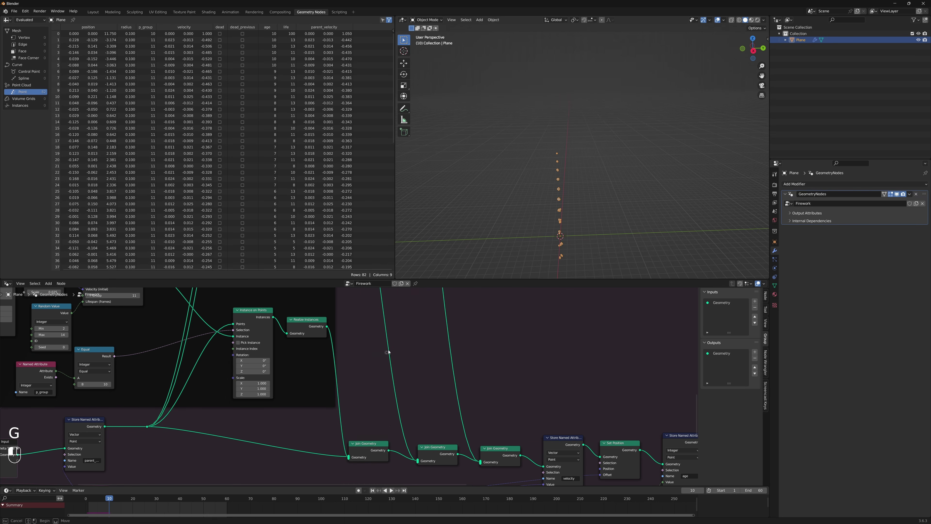
key("shift+a")
type("ste")
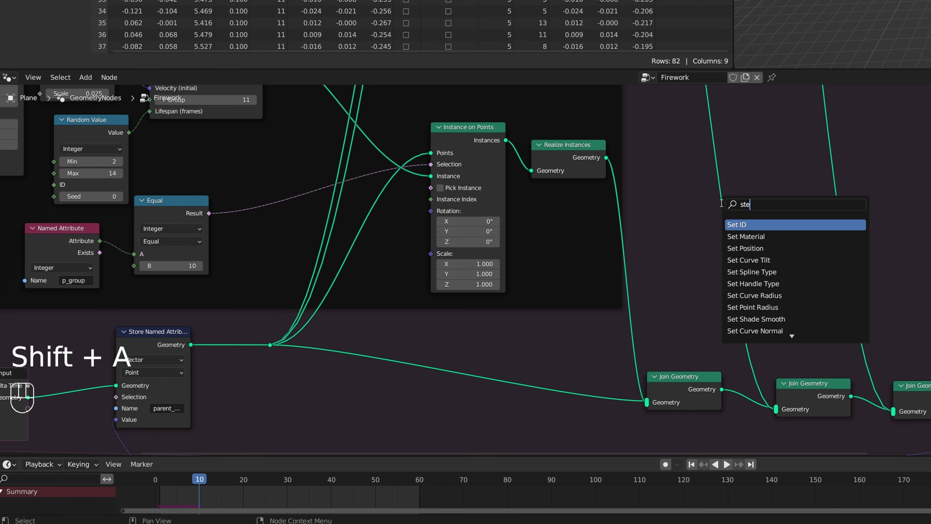
type(" po")
key("Return")
left_click(590, 204)
left_click_drag(678, 202, 695, 181)
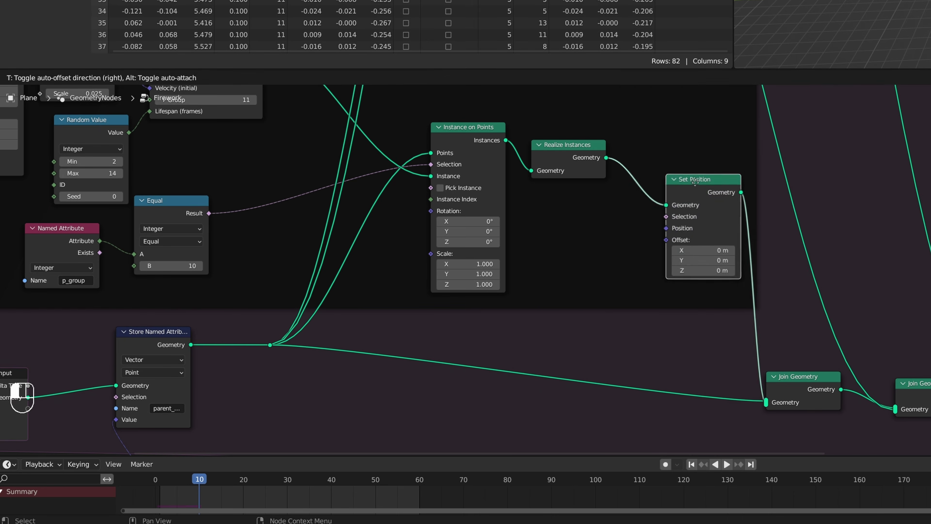
left_click_drag(695, 182, 685, 175)
- Maximize the node editor and add a Named Attribute node below Realize Instances in the Rocket Trail frame
key("ctrl+space")
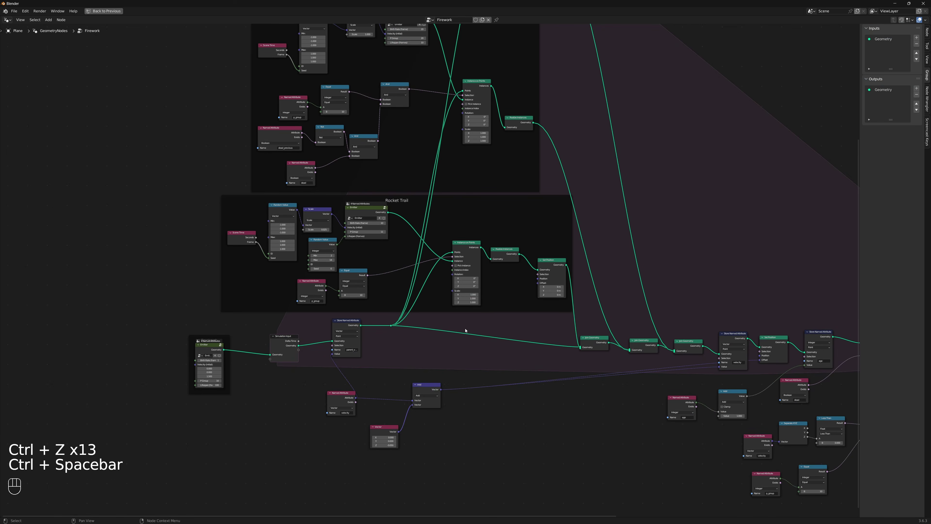
scroll(436, 275, "up", 6)
middle_click_drag(551, 323, 415, 301)
scroll(420, 301, "up", 1)
key("shift+a")
left_click(415, 297)
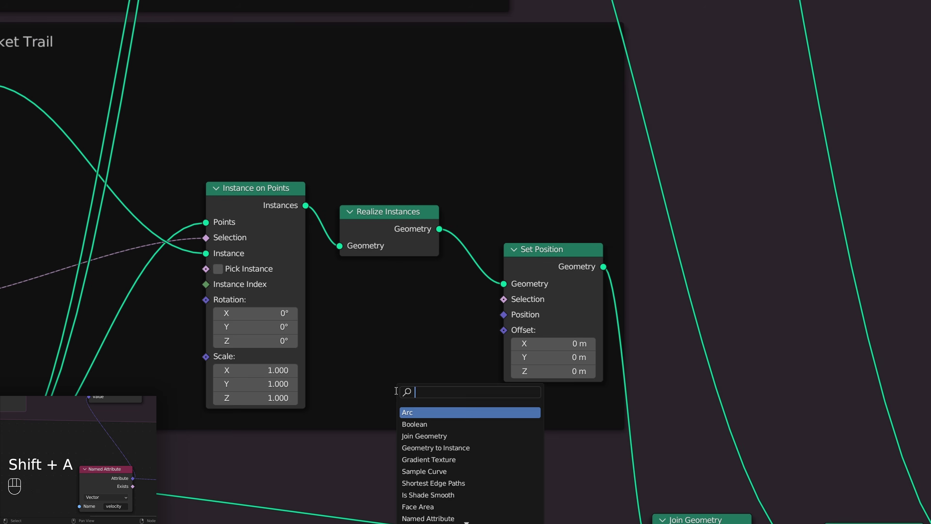
type("name")
key("Return")
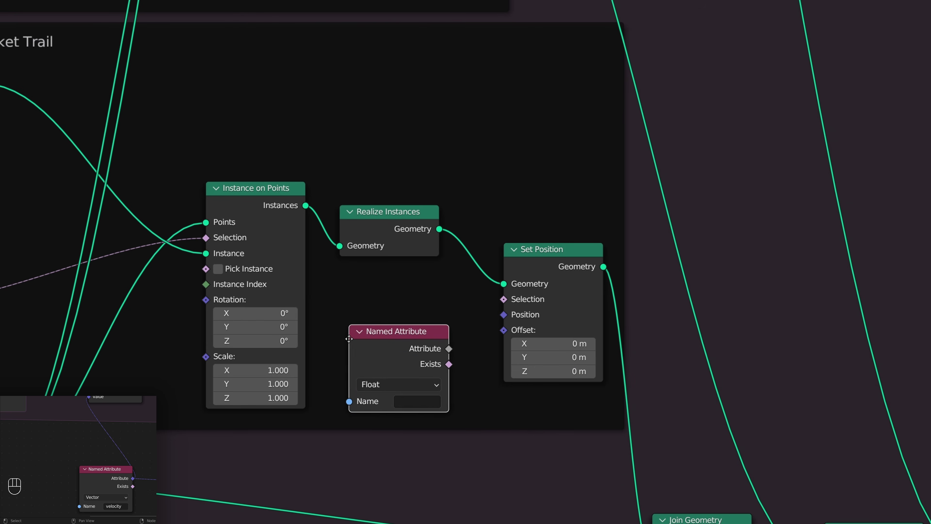
left_click(349, 338)
- Choose the existing parent_velocity vector attribute in the new Named Attribute node and widen the node
left_click(418, 401)
type("paren")
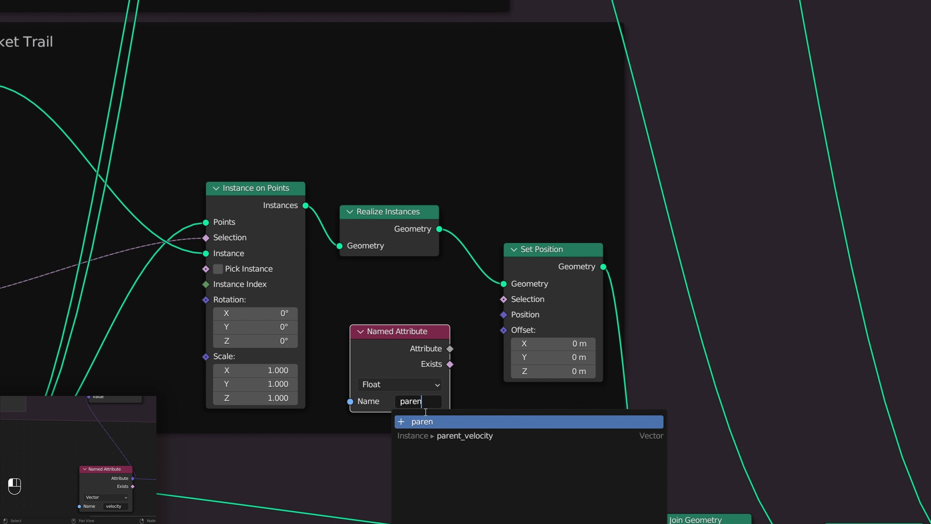
key("Down")
key("Return")
left_click_drag(351, 390, 321, 388)
- Raise the Set Position node and add a Vector Math node set to Scale beneath it
left_click(560, 244)
key("g")
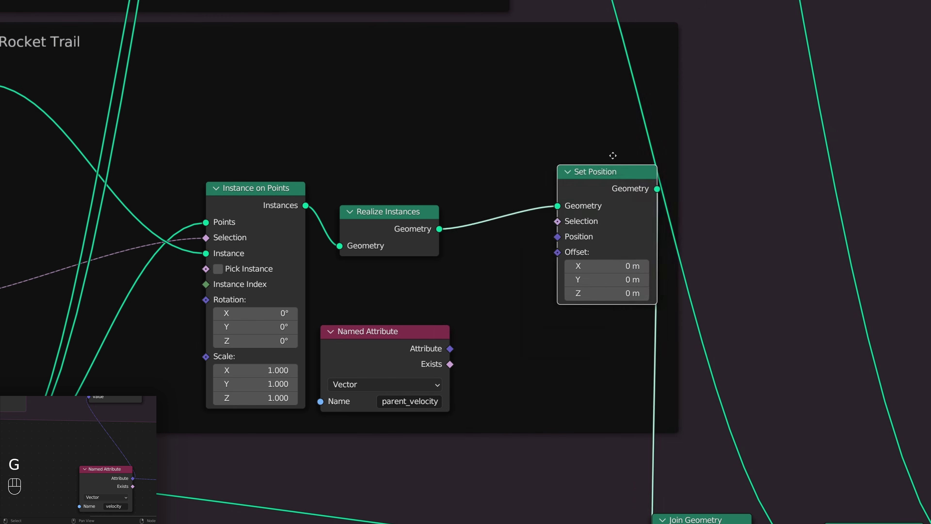
left_click(602, 157)
left_click(522, 332)
key("shift+a")
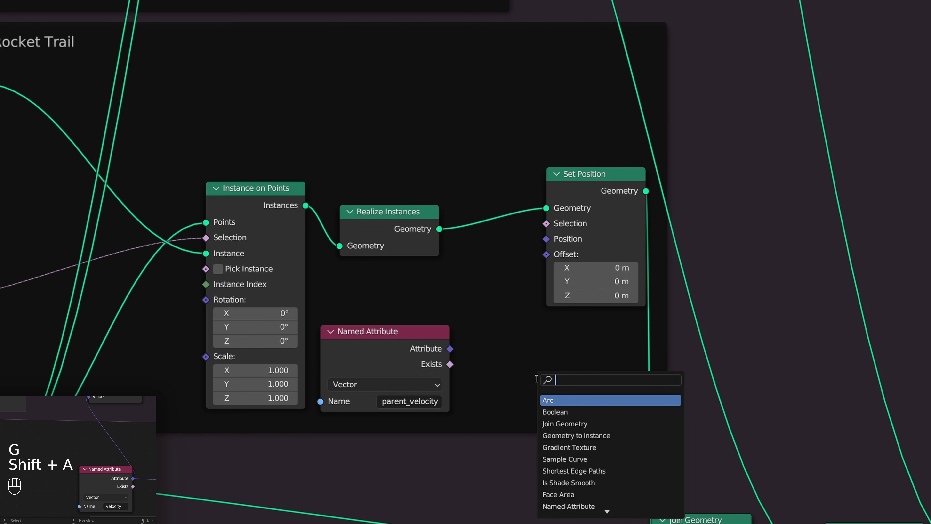
type("vec m")
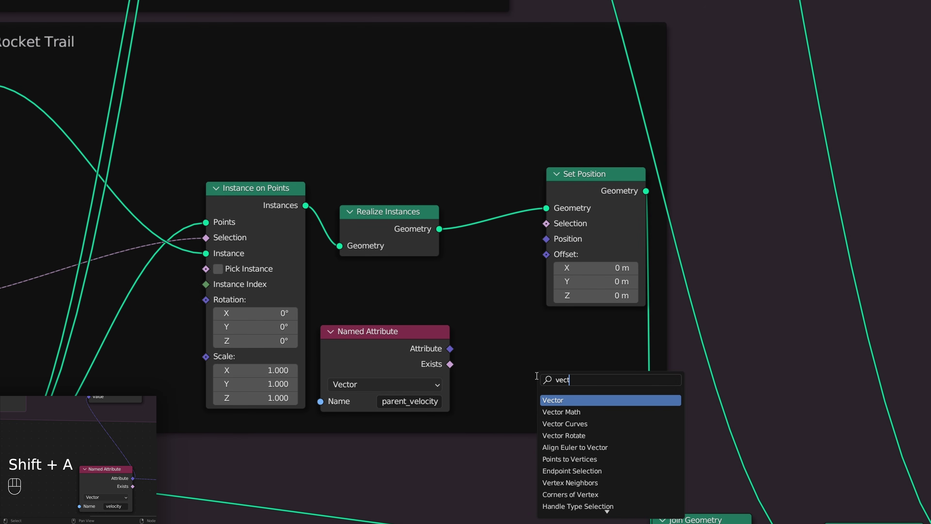
key("Return")
left_click(501, 356)
left_click(548, 391)
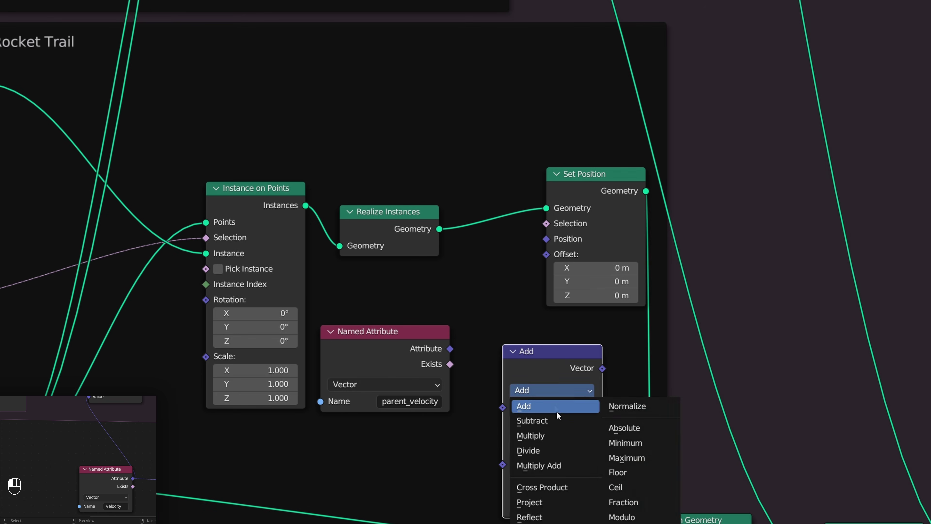
left_click(543, 523)
- Connect the parent_velocity attribute to the Vector input of Scale and align the Scale node beside the Named Attribute
left_click_drag(450, 349, 503, 407)
left_click(535, 359)
key("g")
left_click(542, 343)
left_click(470, 464)
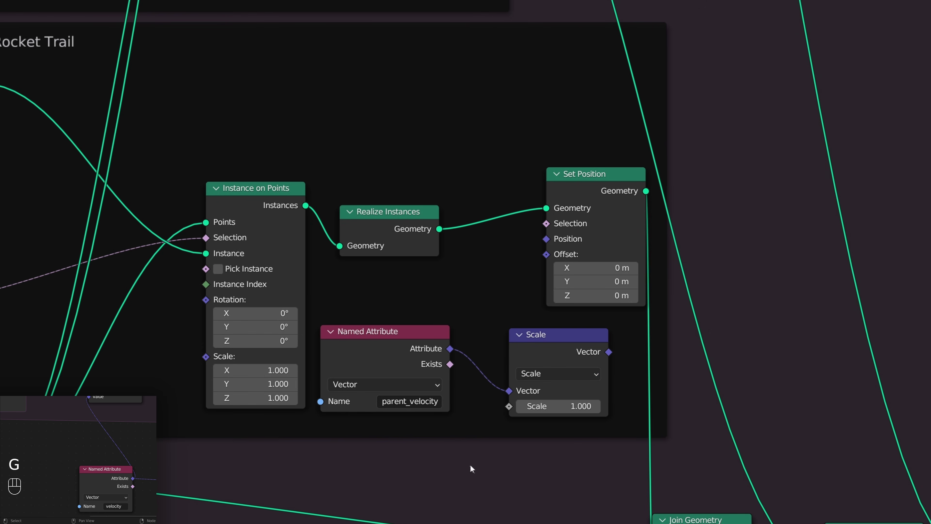
- Duplicate the Rocket Trail lifespan Random Value node, change it to Float, and set Min to -0.2 and Max to 1.2
middle_click_drag(160, 367, 424, 364)
key("shift+d")
left_click(713, 110)
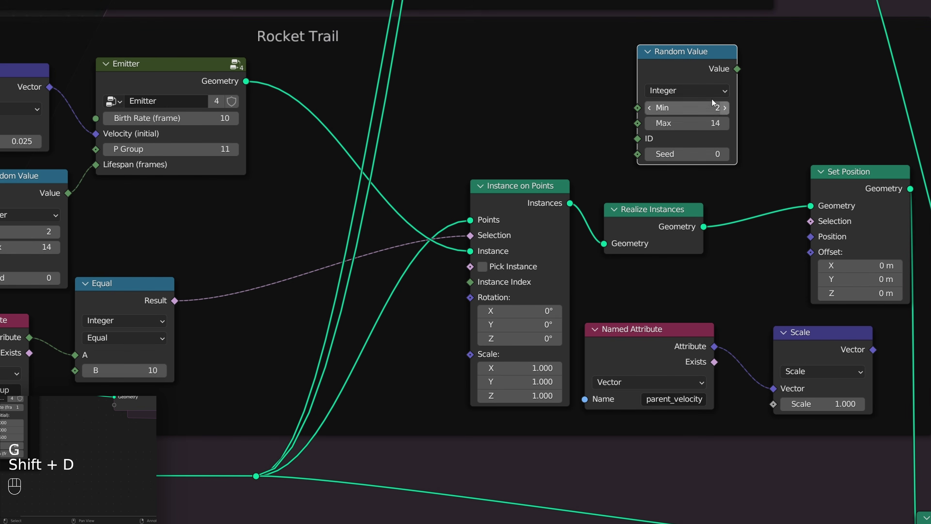
left_click(708, 92)
left_click(678, 107)
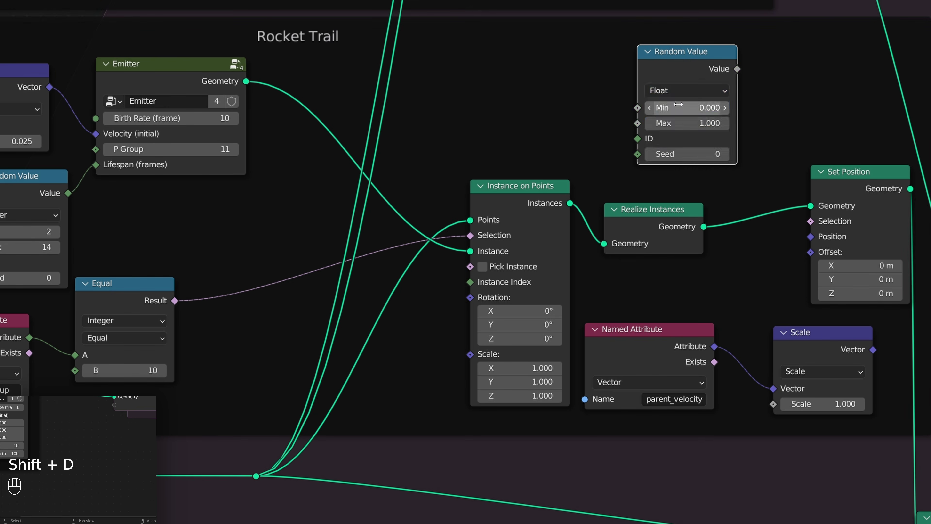
left_click(638, 128)
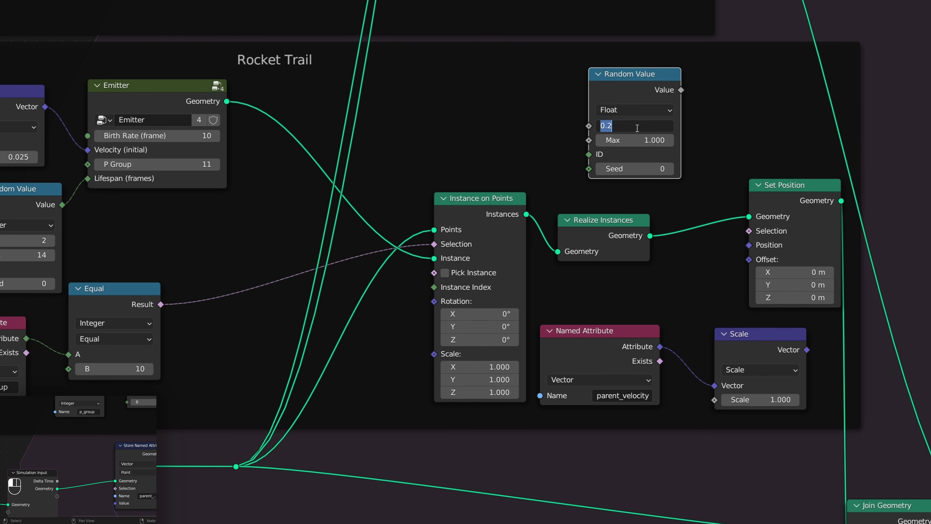
type("-0.2")
key("Tab")
type("1.2")
key("Return")
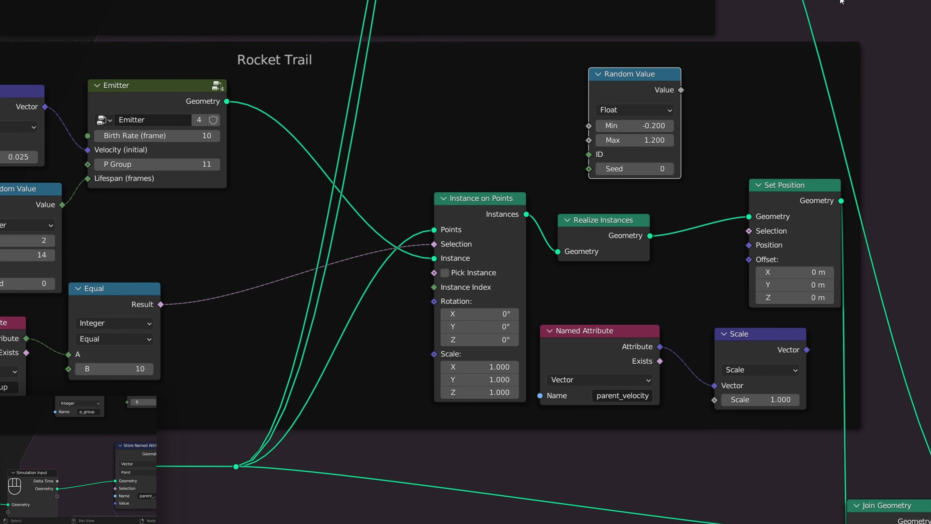
- Place the float Random Value below the parent_velocity attribute, connect it to the Scale factor, and connect Scale's Vector to the Set Position Offset
key("g")
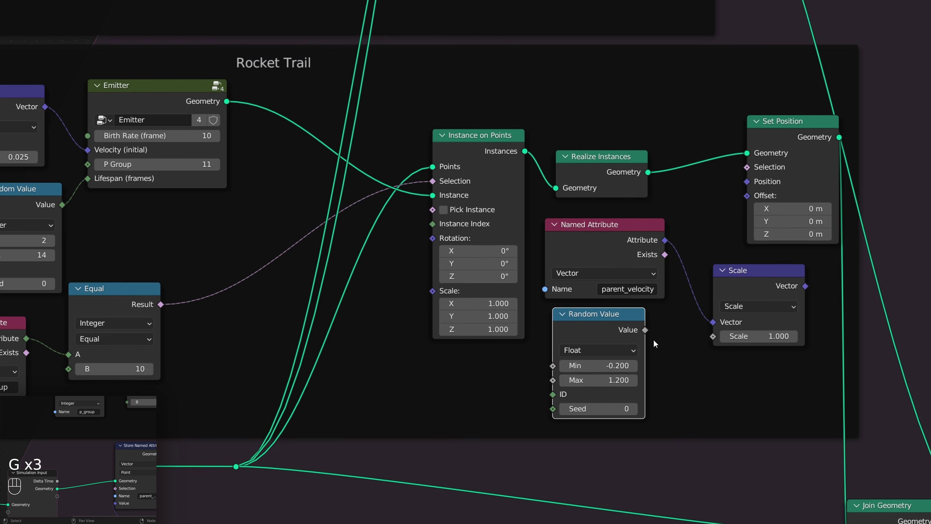
left_click_drag(645, 330, 727, 336)
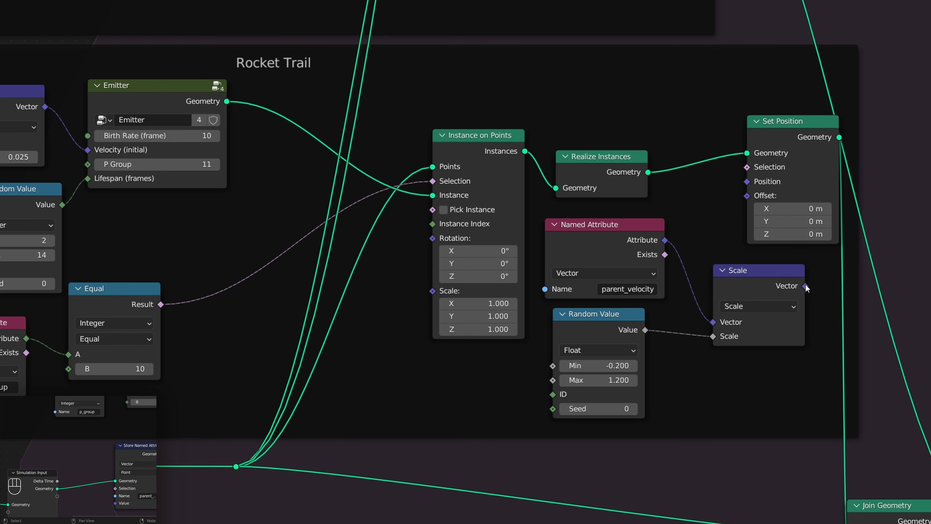
left_click_drag(806, 286, 753, 194)
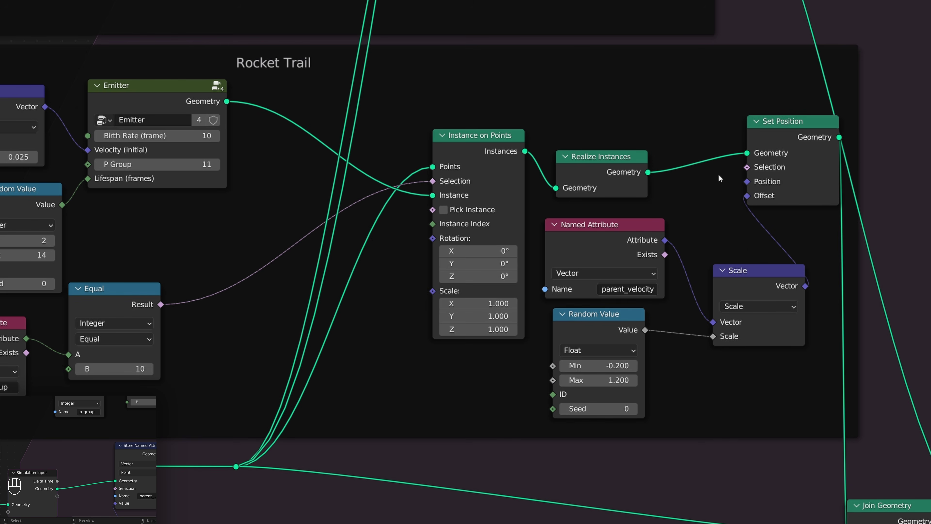
- Restore the full workspace layout and play the simulation from the first frame to check the offset rocket trail particles
key("ctrl+space")
key("shift+Left")
key("shift+Left")
key("space")
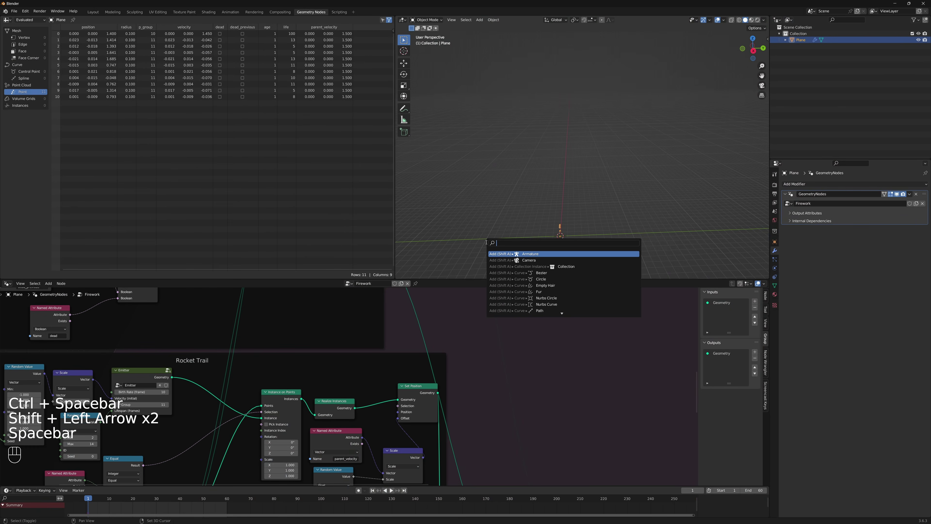
key("shift+space")
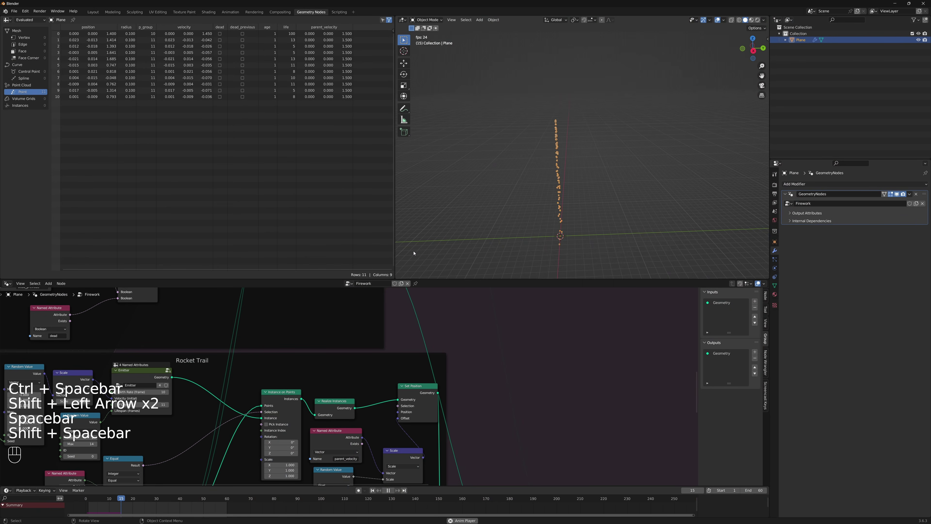
- Pause the simulation and examine the offset rocket trail particles up close
key("shift+space")
scroll(561, 96, "up", 5)
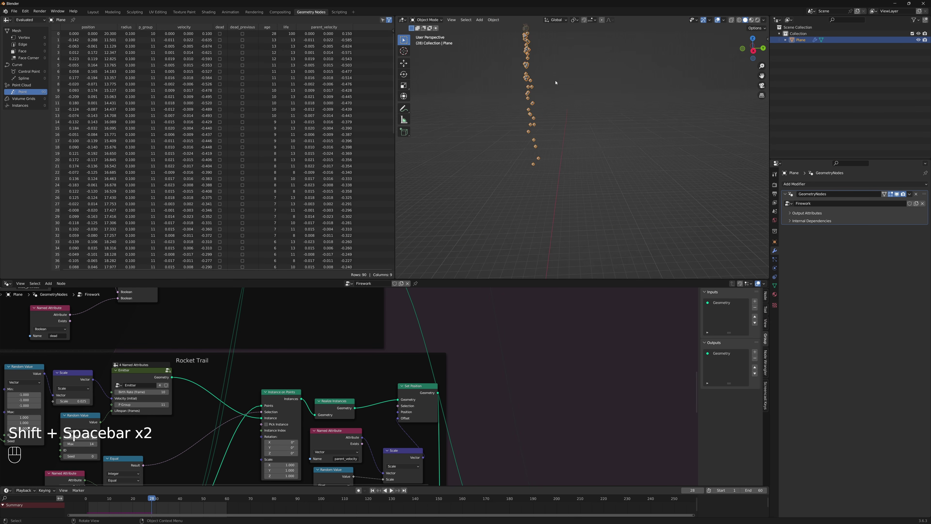
middle_click_drag(542, 98, 588, 183, "shift")
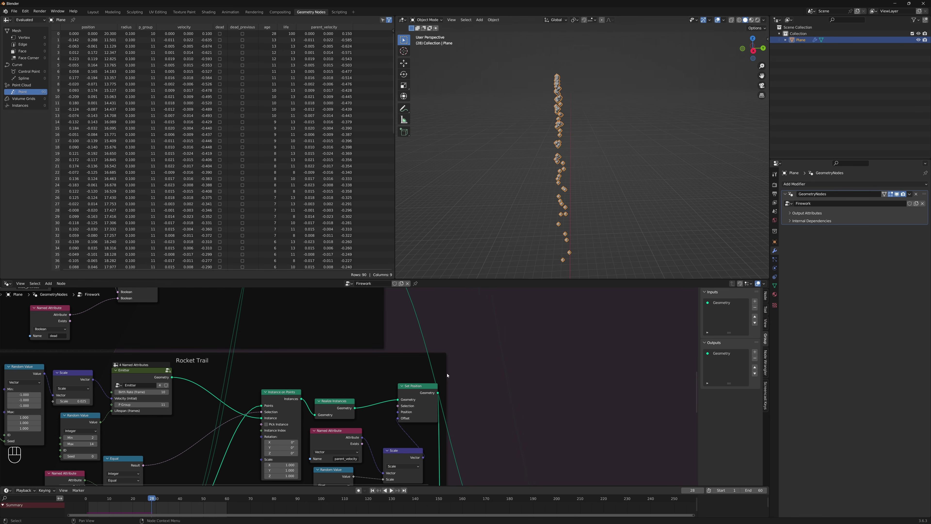
- Mute the rocket trail's Set Position node and replay from the first frame to view the trail without the offset
middle_click_drag(415, 392, 425, 346)
key("m")
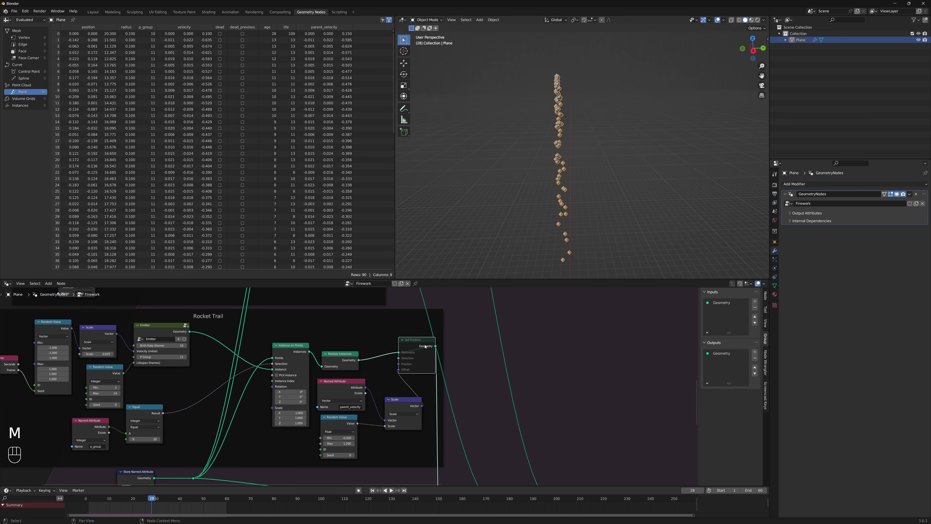
key("shift+Left")
key("shift+Down")
key("shift+space")
key("shift+space")
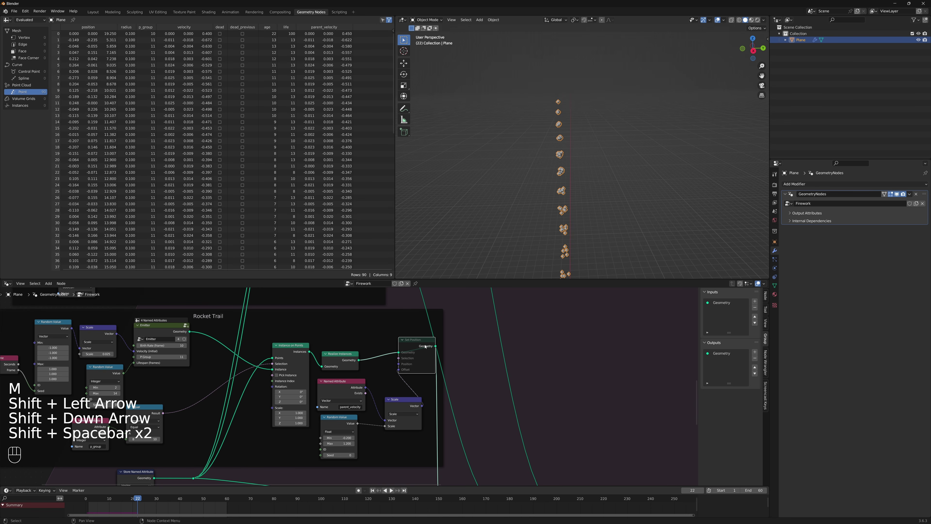
- Unmute the rocket trail's Set Position node and replay from the first frame to compare the trail
key("m")
key("shift+Left")
key("shift+space")
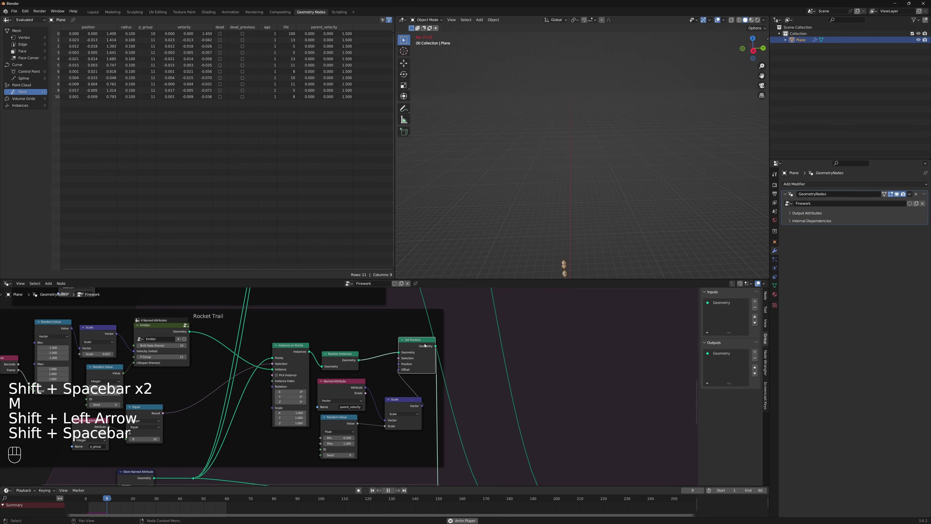
key("shift+space")
scroll(593, 113, "down", 3)
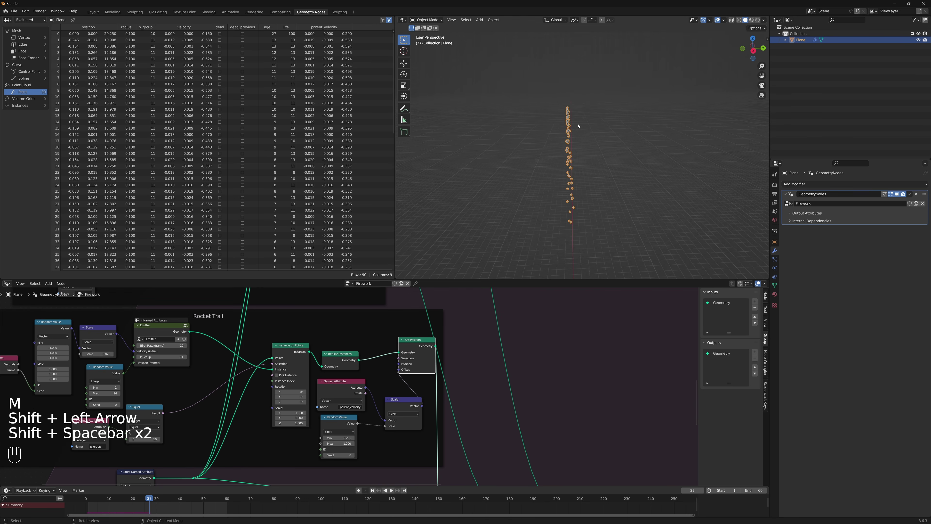
scroll(526, 154, "down", 1)
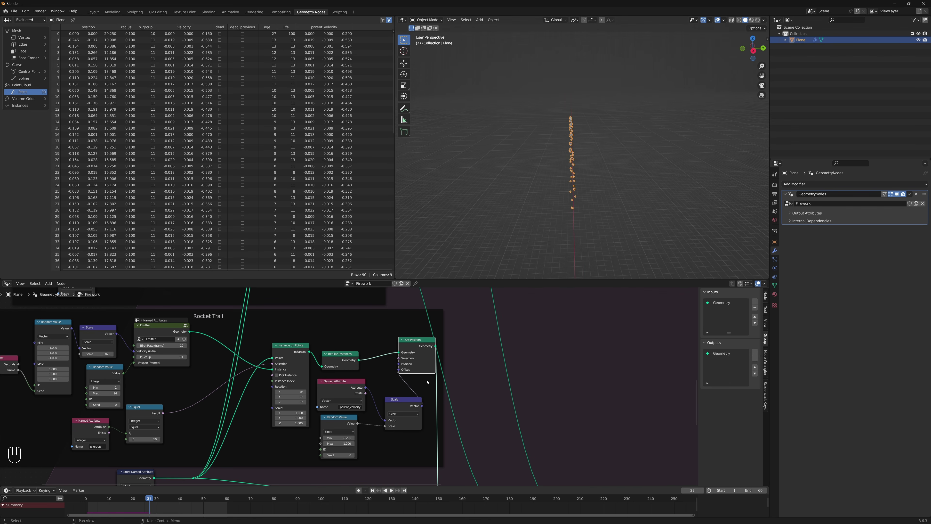
scroll(402, 373, "down", 1)
- Duplicate the parent_velocity attribute, float Random Value, Scale and Set Position nodes, place the copies outside the frame, and detach them from it
left_click(343, 390)
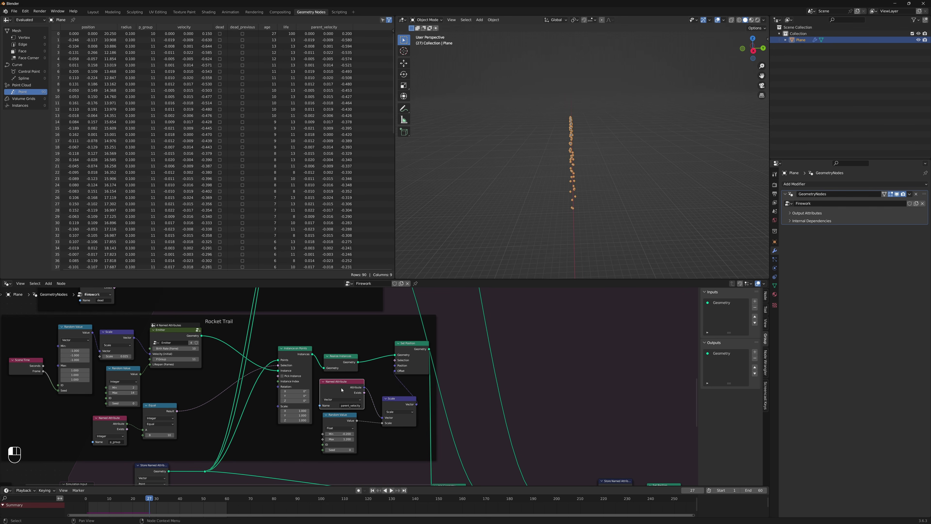
left_click(390, 400, "shift")
left_click(419, 366, "shift")
left_click(354, 420, "shift")
key("shift+d")
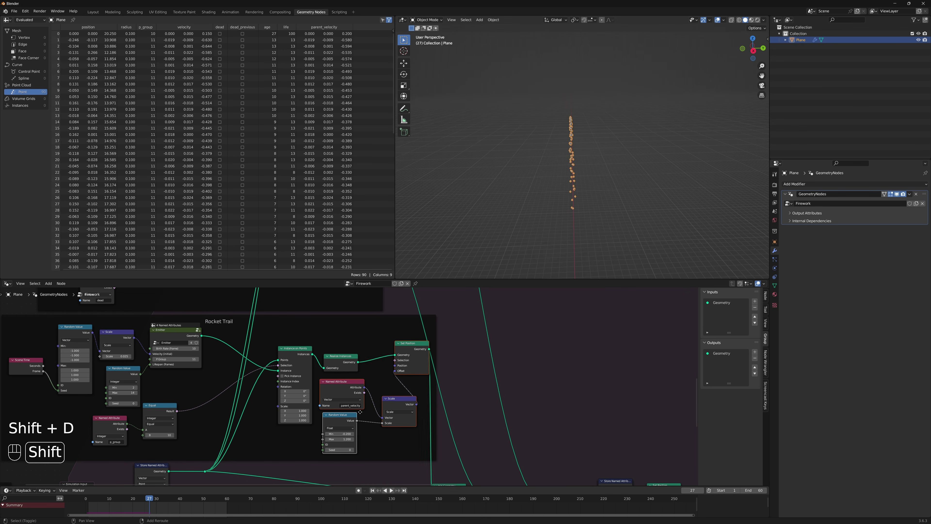
left_click(564, 348)
key("alt+p")
scroll(563, 348, "down", 5)
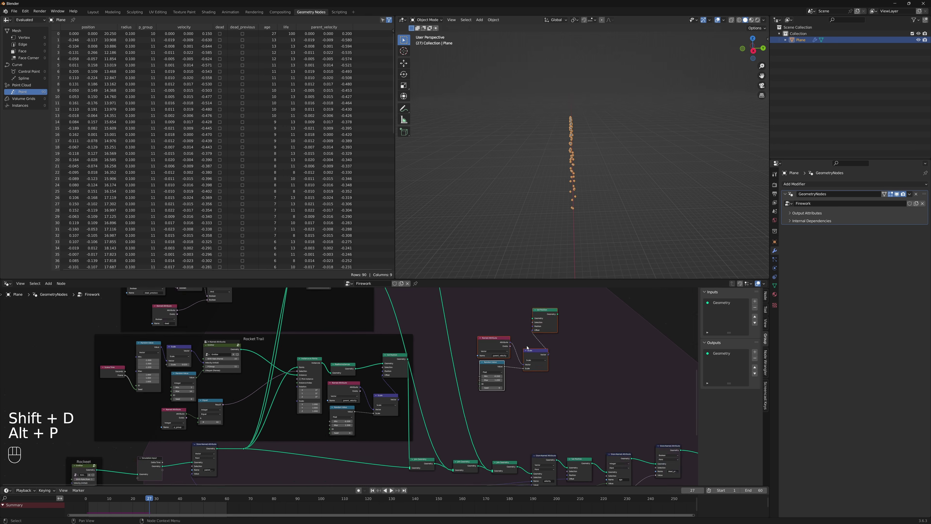
- Move the duplicated nodes beside the trail frame above Explosion and connect its Realize Instances geometry to the Set Position copy
middle_click_drag(542, 330, 527, 441)
scroll(475, 364, "down", 2)
key("g")
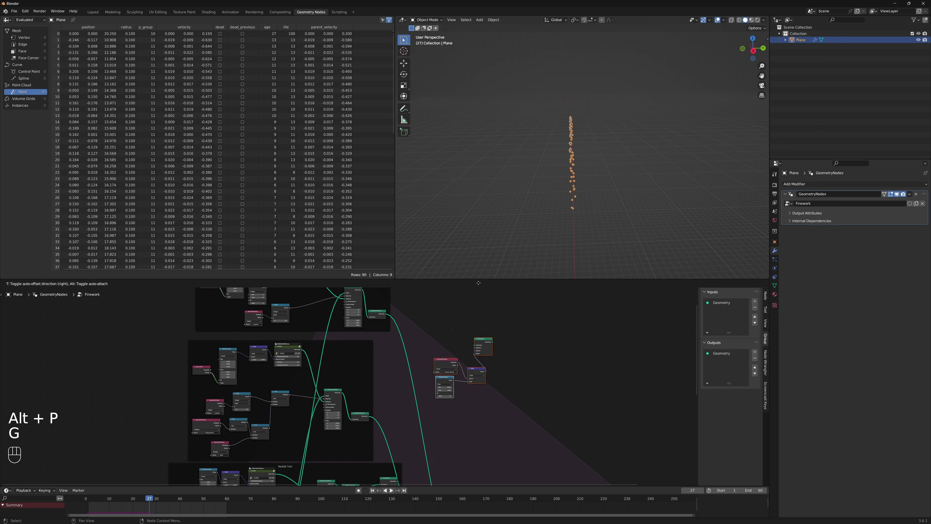
left_click(438, 311)
left_click_drag(404, 343, 468, 371)
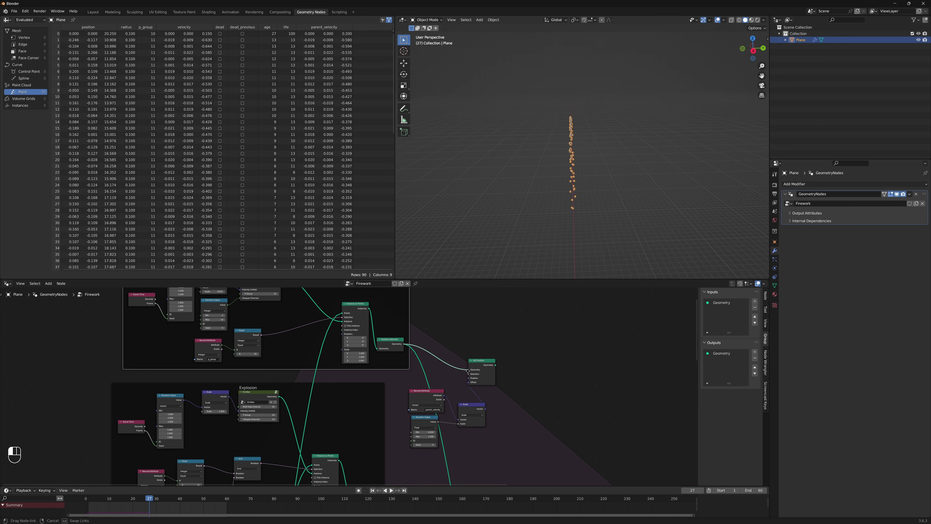
- Add a reroute on the upper trail's outgoing geometry link, cut the direct link, and connect the Set Position copy to the reroute
middle_click_drag(459, 440, 438, 380)
right_click_drag(425, 430, 443, 425, "shift")
key("g")
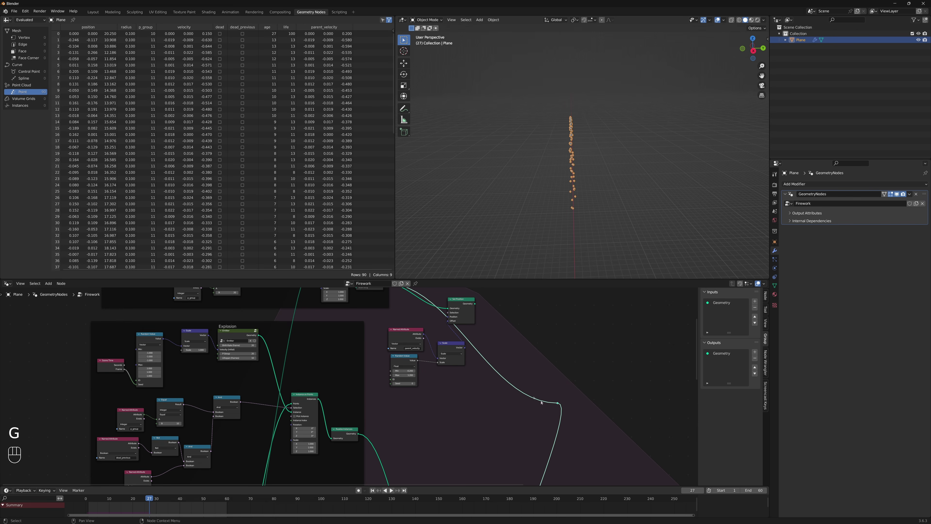
left_click(558, 403)
right_click_drag(523, 361, 488, 408, "ctrl")
mouse_move(556, 403)
left_mouse_down()
mouse_move(484, 339)
mouse_move(476, 307)
mouse_move(559, 405)
left_mouse_up()
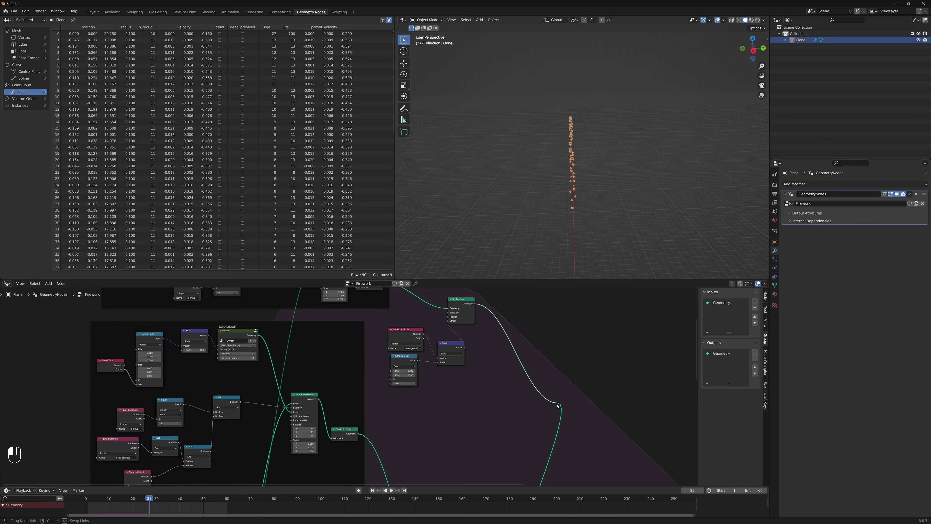
- Put the duplicated offset nodes into the trail frame above Explosion and arrange them after Realize Instances
middle_click_drag(497, 377, 574, 434)
left_click_drag(557, 437, 471, 358)
key("g")
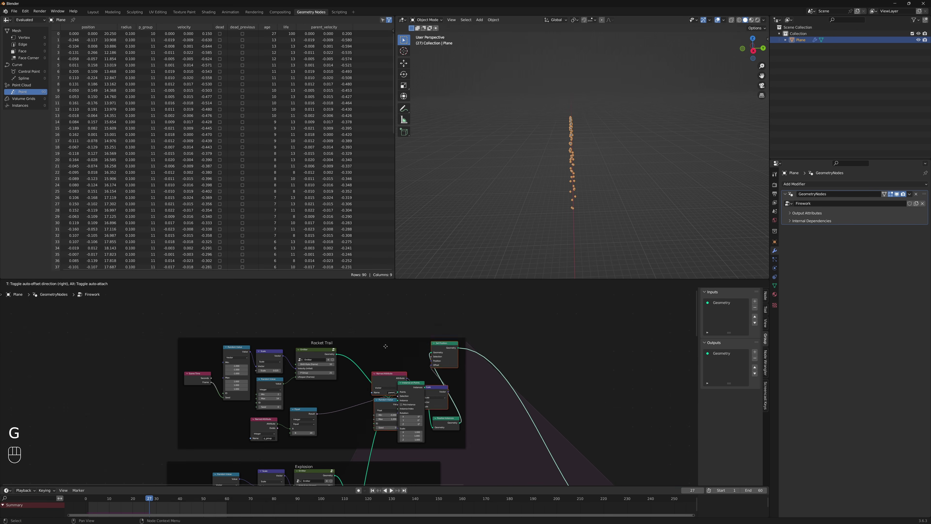
left_click(382, 345)
key("g")
left_click(506, 395)
left_click(642, 363)
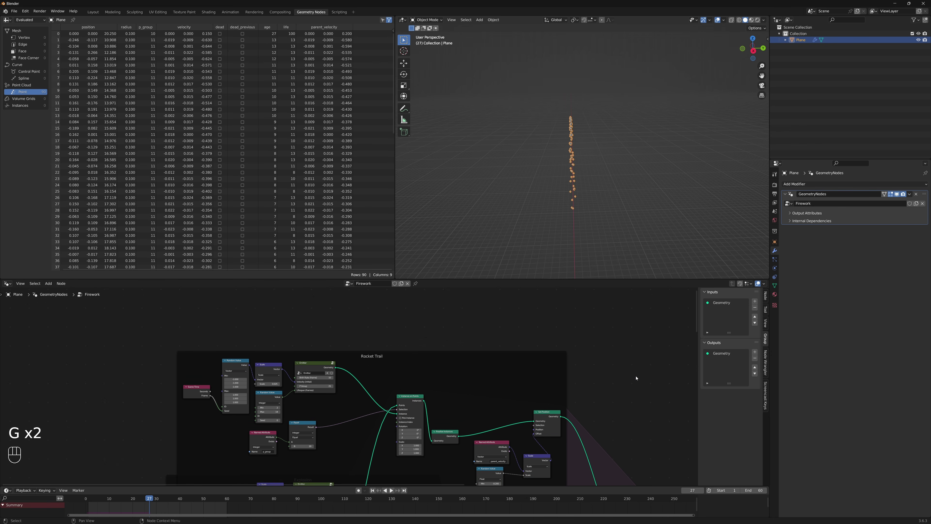
- Play the simulation from the first frame to check the explosion trails with the velocity offset
key("shift+Left")
key("shift+Left")
key("shift+space")
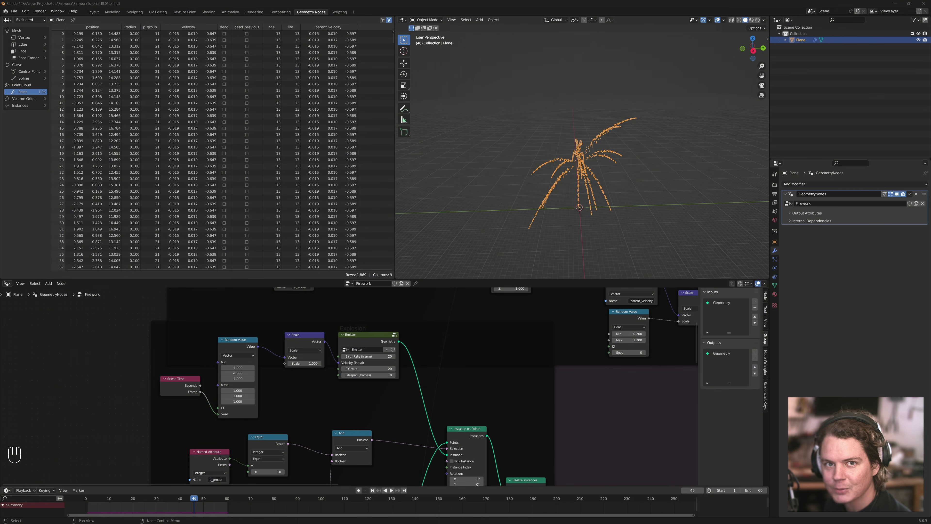
left_click(594, 409)
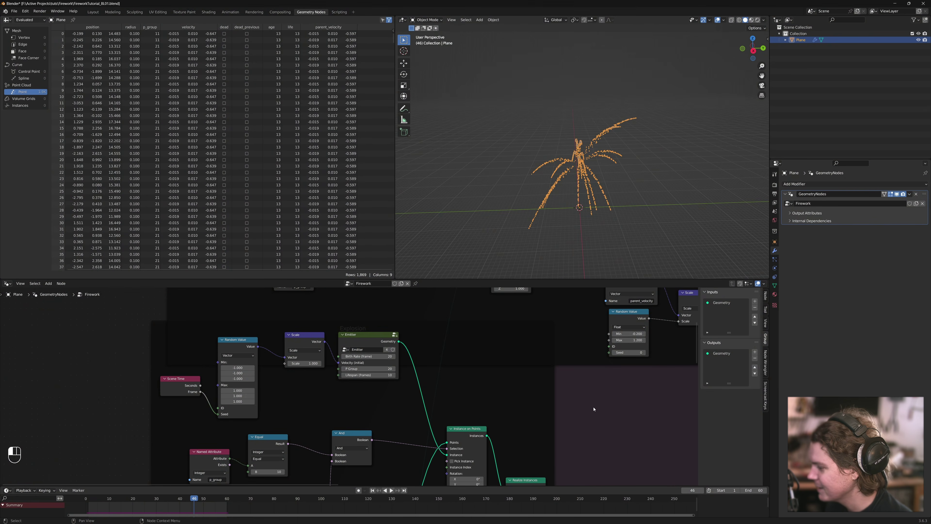
- Set the timeline's end frame to 90 and play the simulation from the first frame
key("shift+Left")
left_click(758, 490)
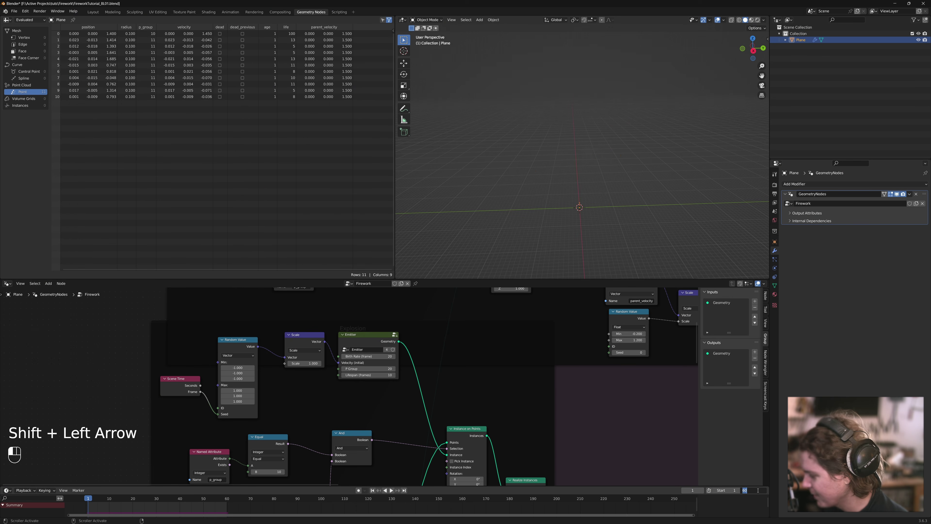
key("Return")
key("shift+Left")
key("shift+space")
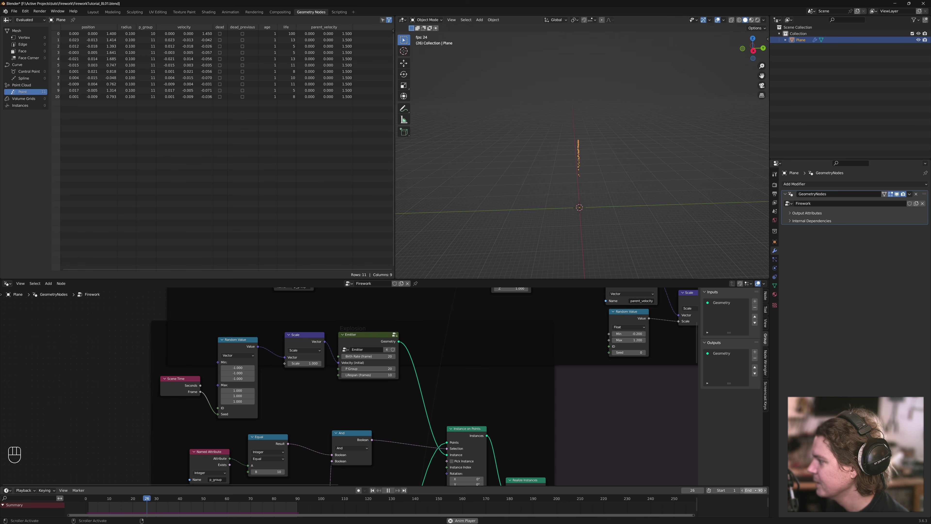
key("shift+space")
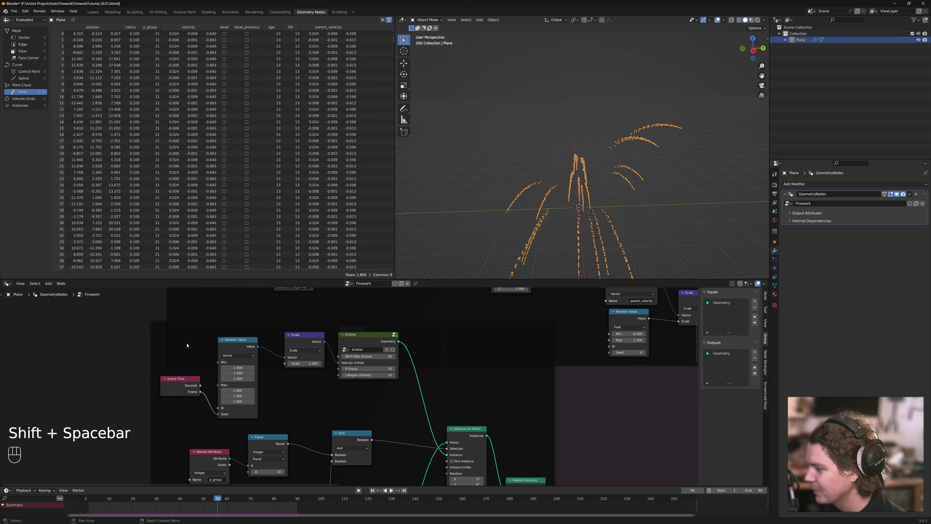
- Move the upper trail frame up so that it clears the Explosion frame
middle_click_drag(169, 355, 182, 342)
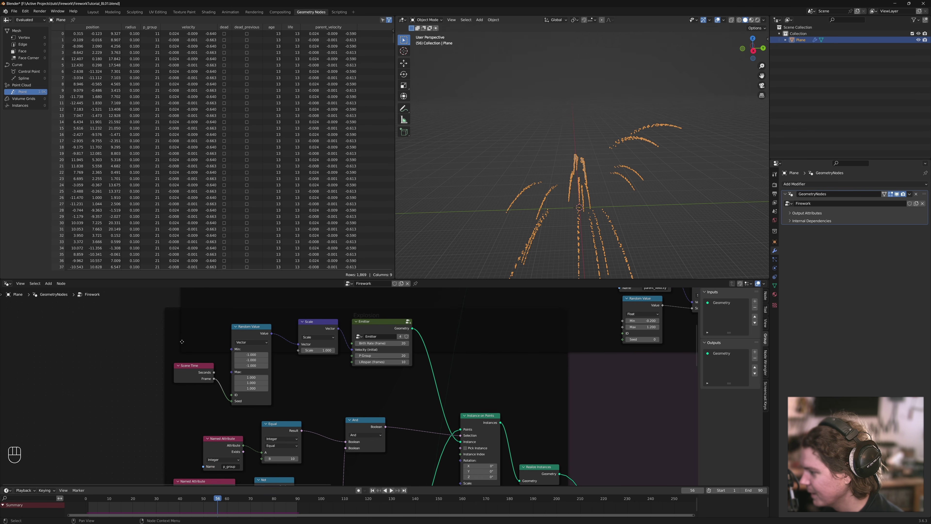
scroll(182, 341, "down", 6)
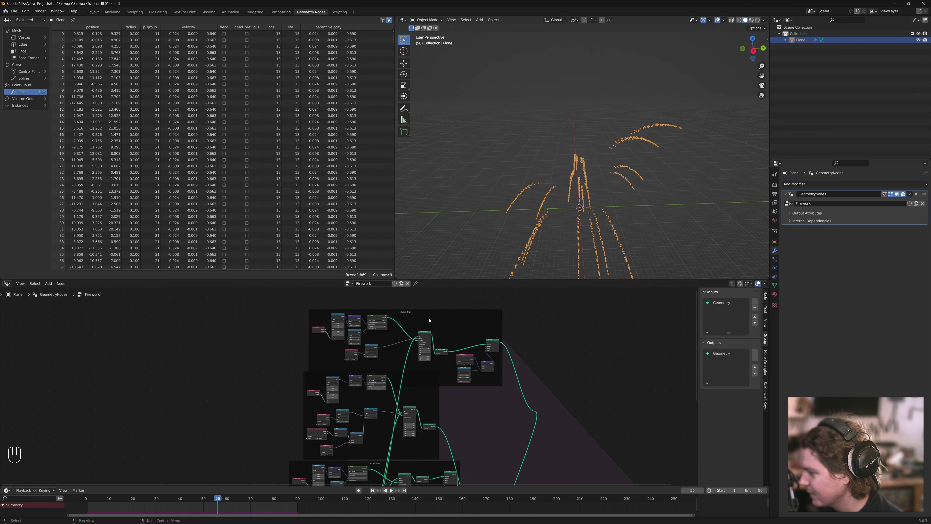
left_click(417, 312)
key("g")
left_click(402, 291)
scroll(265, 379, "up", 6)
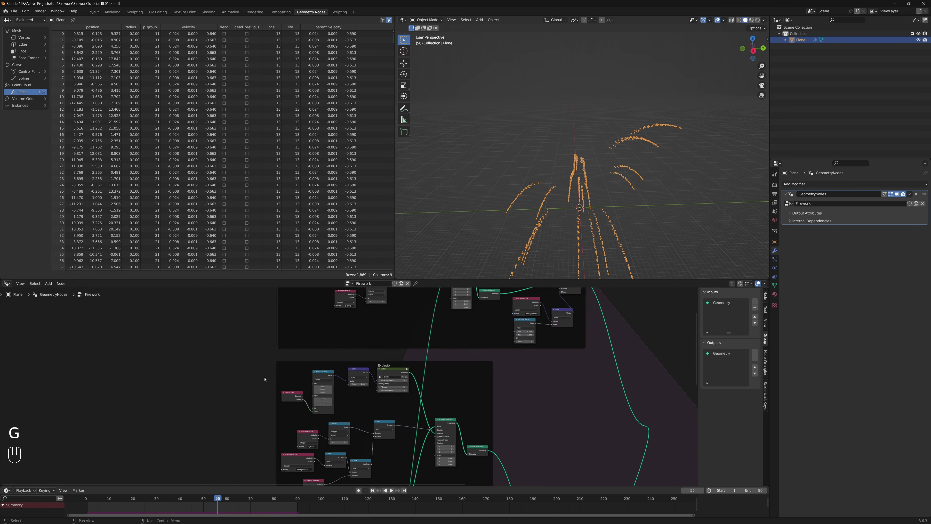
- Try a Lifespan of 2 frames on the Explosion emitter and replay the simulation from the first frame
scroll(385, 411, "up", 4)
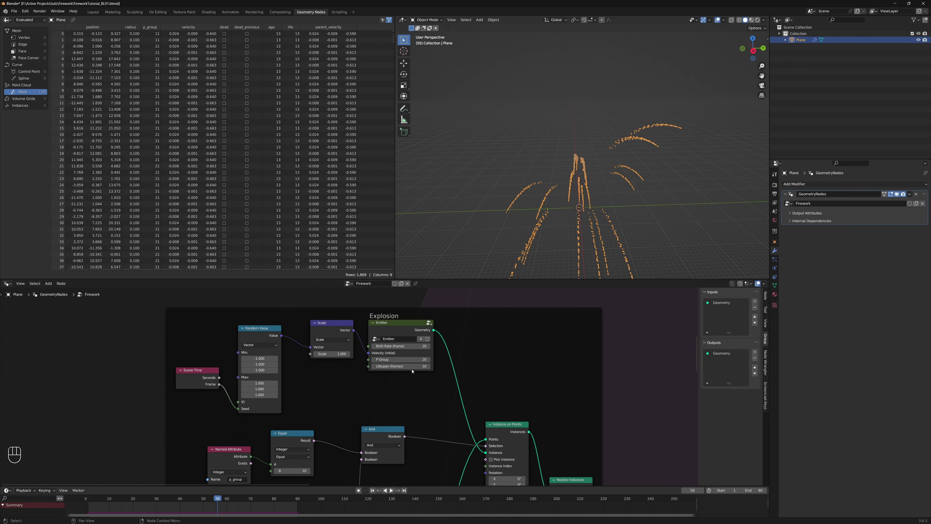
left_click(419, 366)
type("2")
key("Return")
key("shift+Left")
key("shift+space")
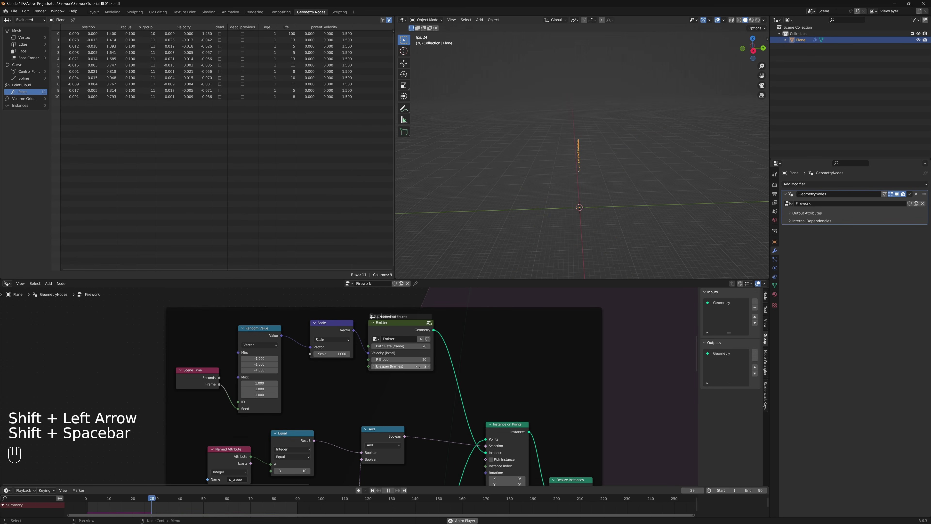
key("shift+Left")
key("shift+space")
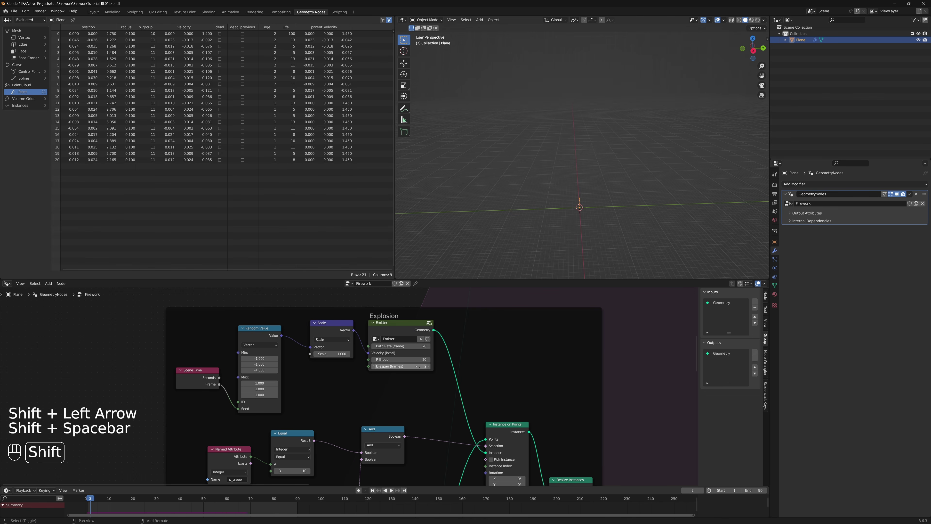
- Set the Explosion emitter's Lifespan back to 10 frames
left_click(418, 366)
type("10")
key("Return")
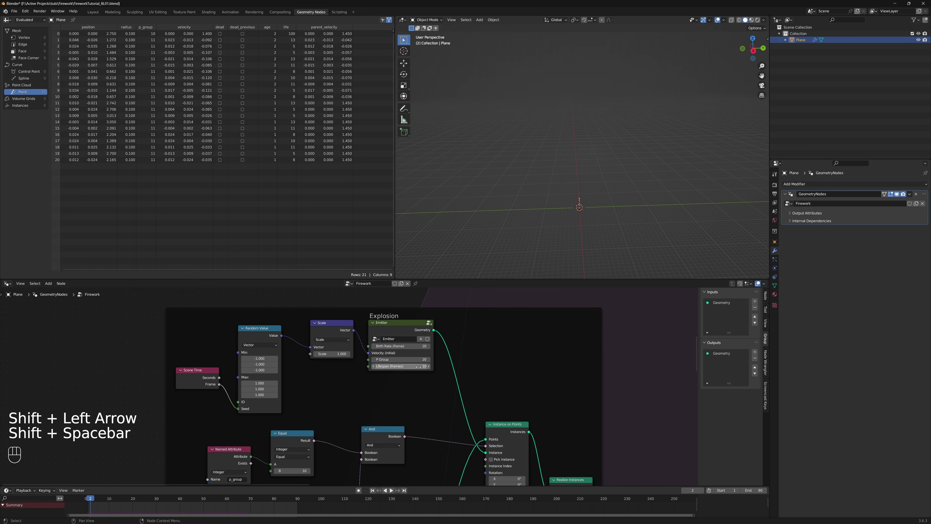
- Duplicate the p_group Named Attribute in the trail frame above Explosion, make the copy a Boolean named dead, and place it below Equal
scroll(346, 387, "down", 2)
middle_click_drag(409, 418, 324, 443)
scroll(323, 392, "down", 3)
middle_click_drag(348, 330, 342, 401)
scroll(322, 391, "up", 1)
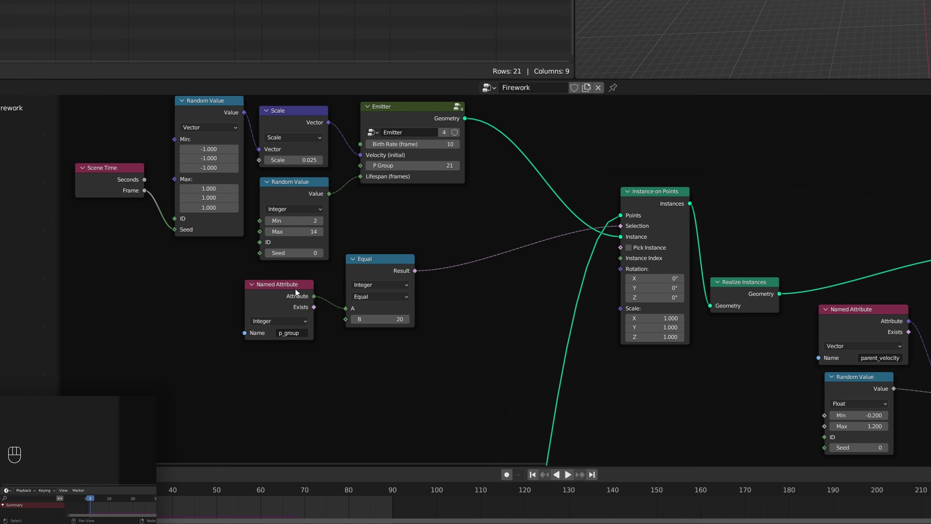
left_click(251, 395)
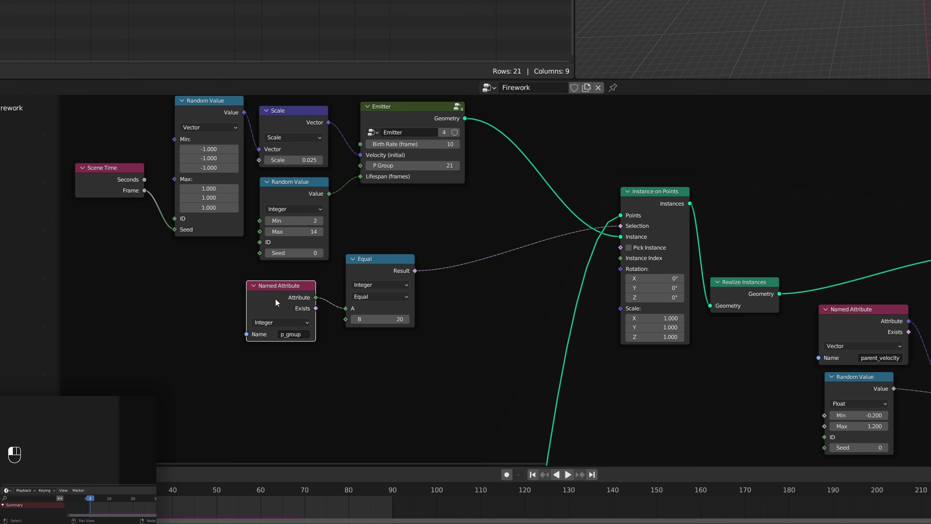
key("shift+d")
left_click(286, 425)
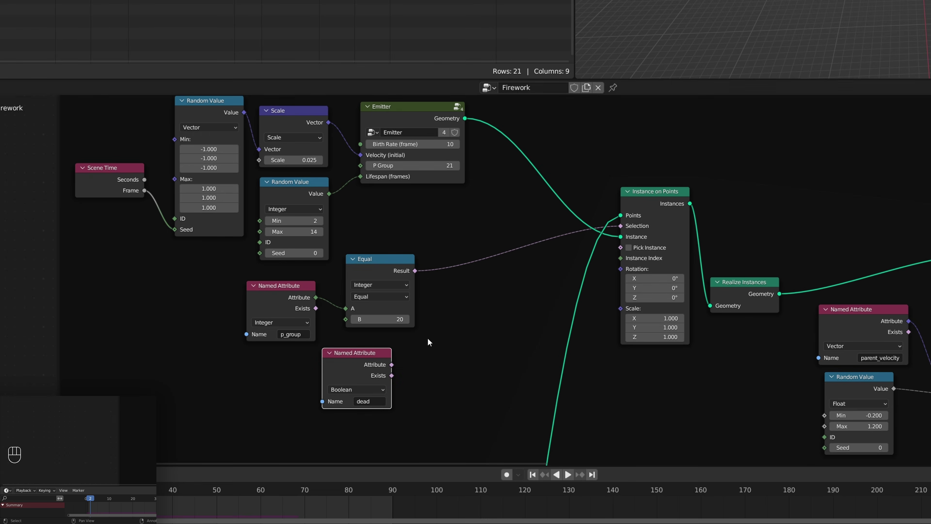
- Add a Boolean Math node beside the dead attribute and insert an And copy of it between Equal and the Instance on Points Selection
scroll(438, 343, "down", 1)
middle_click_drag(438, 343, 423, 240)
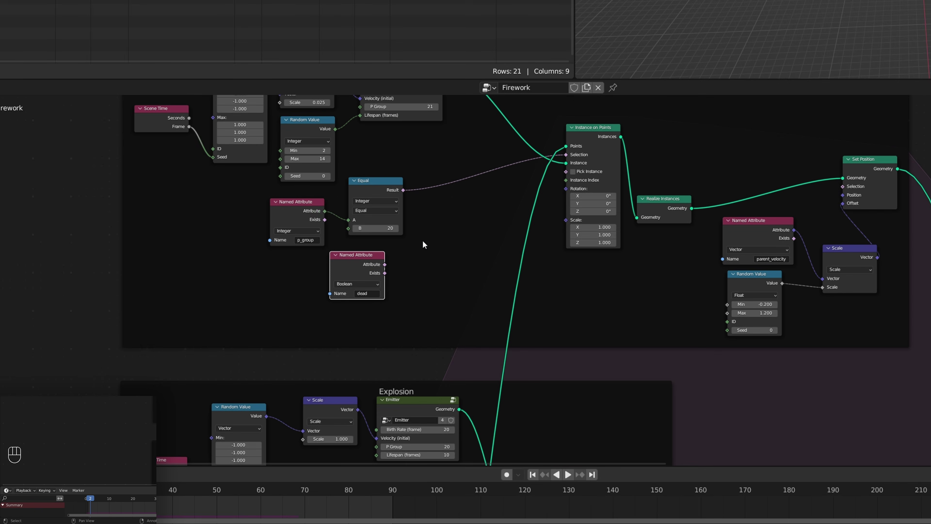
scroll(515, 158, "up", 1)
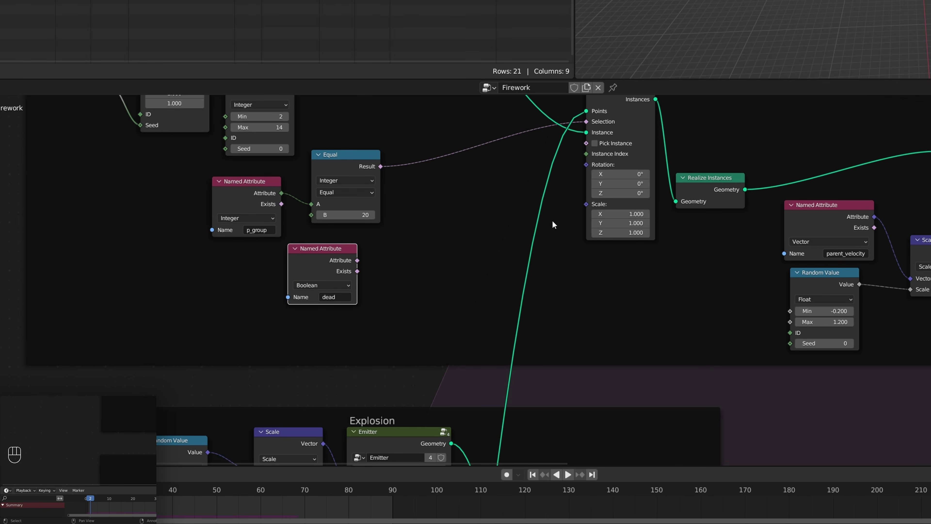
left_click(431, 223)
key("shift+a")
left_click(467, 239)
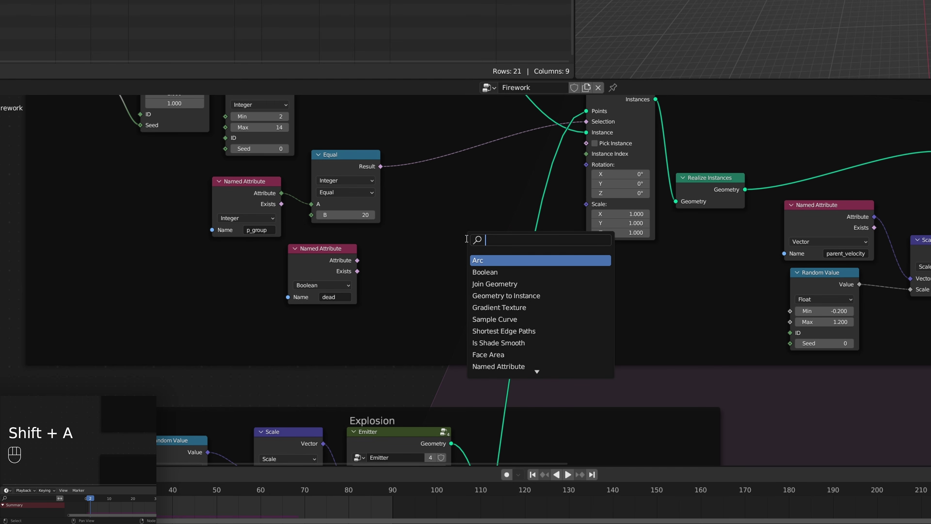
type("bo")
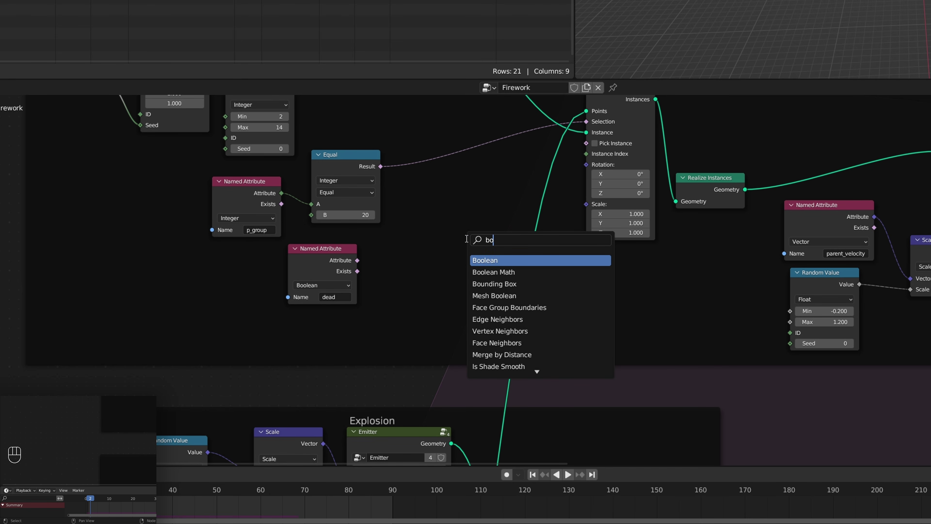
left_click(493, 272)
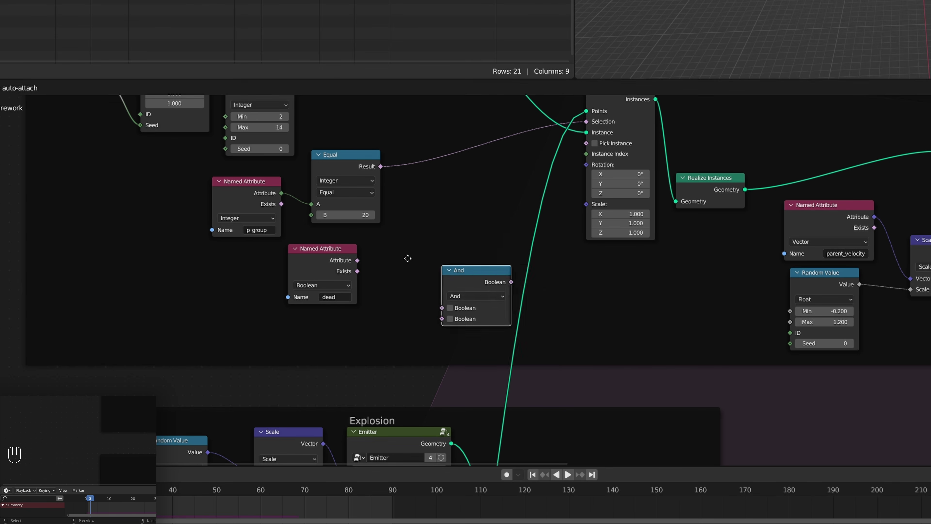
left_click(409, 279)
key("shift+d")
left_click(510, 125)
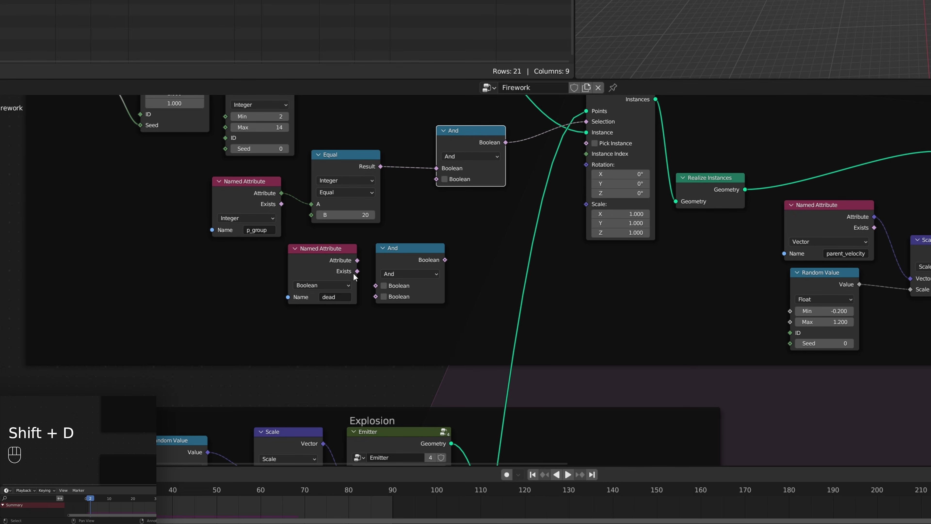
- Set the Boolean Math node beside dead to Not, feed dead into it, and connect its output to And's second input
left_click(403, 274)
left_click(397, 304)
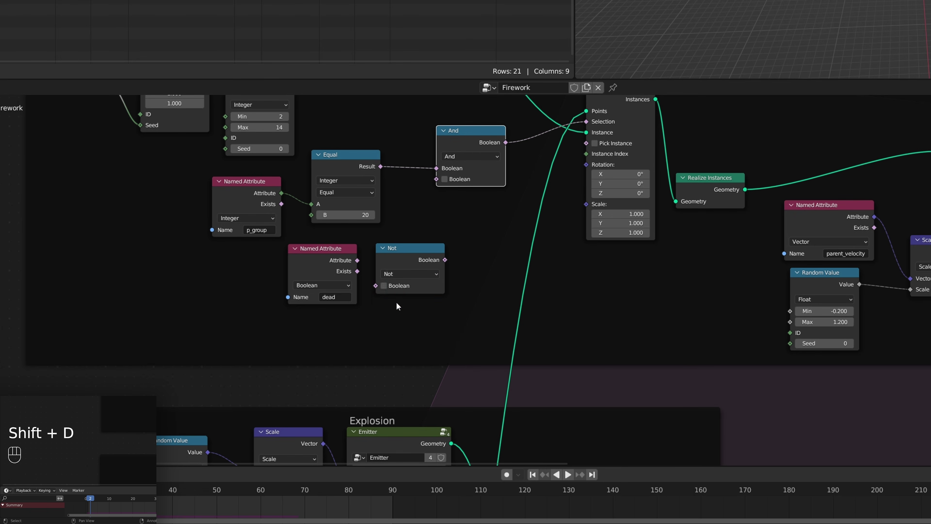
left_click(343, 259)
left_click(410, 259, "shift")
key("shift+f")
left_click_drag(480, 252, 441, 186)
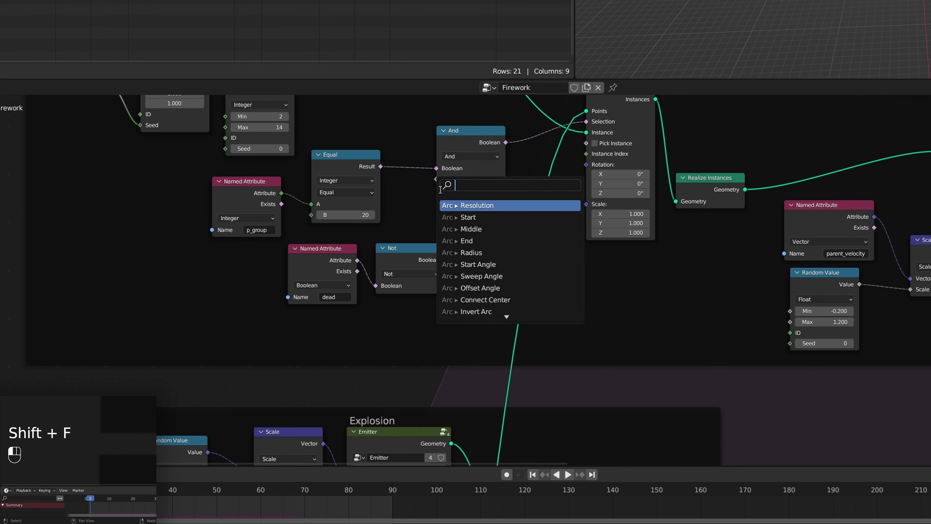
left_click_drag(444, 259, 437, 179)
- Replay the simulation from the first frame to check the explosion trails with the dead condition
key("shift+Left")
key("shift+space")
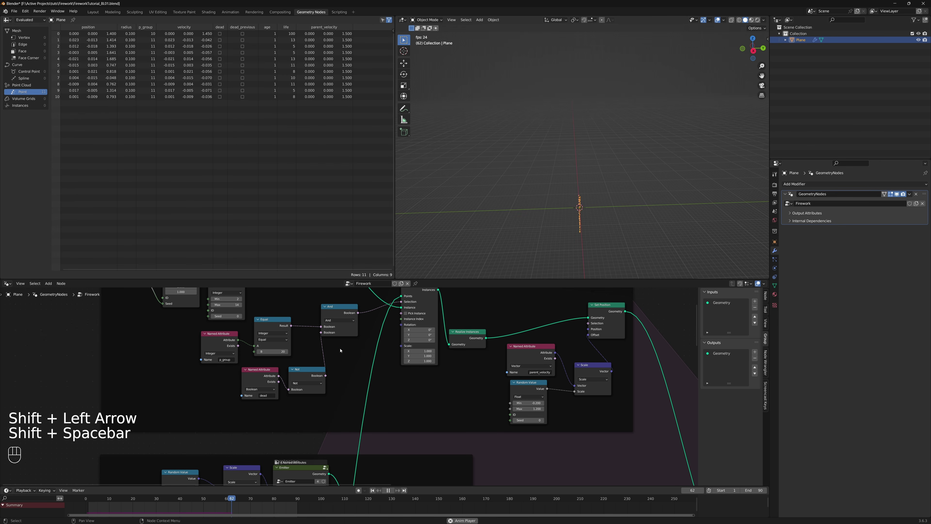
key("Escape")
key("shift+Left")
key("shift+space")
key("shift+space")
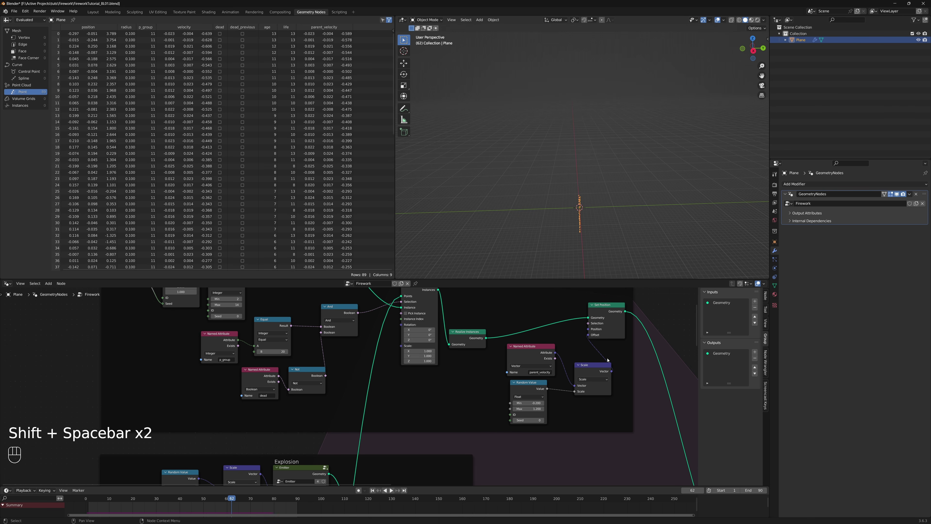
- Move the parent_velocity attribute, Random Value and Scale nodes away from Set Position to make room in the trail frame
middle_click_drag(608, 360, 577, 346)
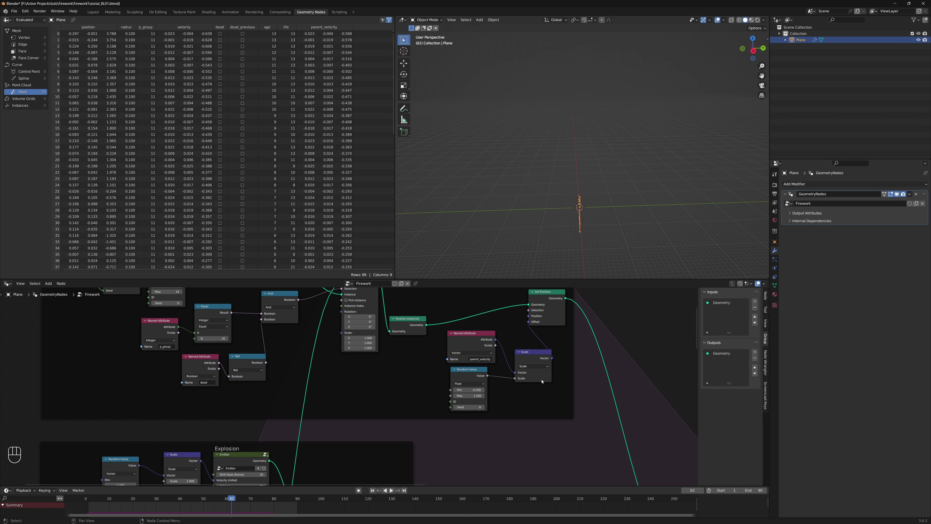
middle_click_drag(514, 412, 478, 436)
left_click_drag(493, 437, 456, 384)
key("g")
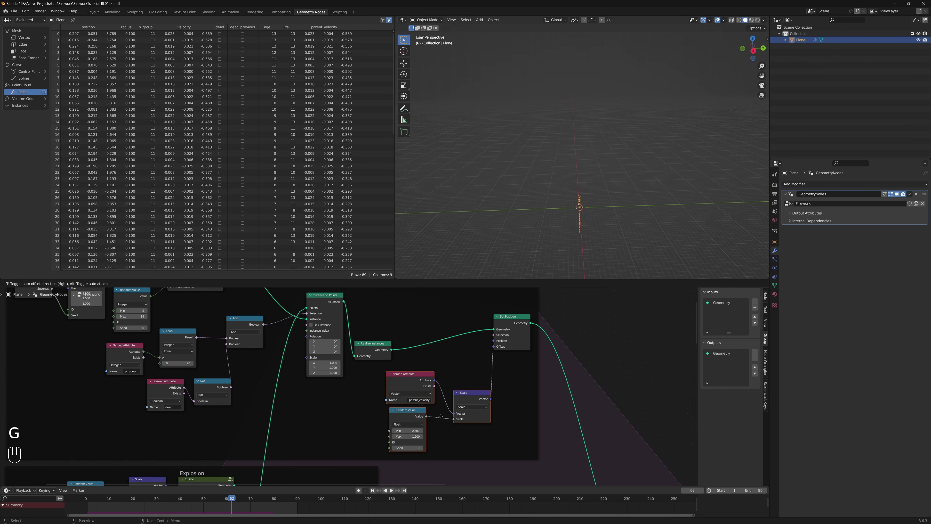
left_click(420, 421)
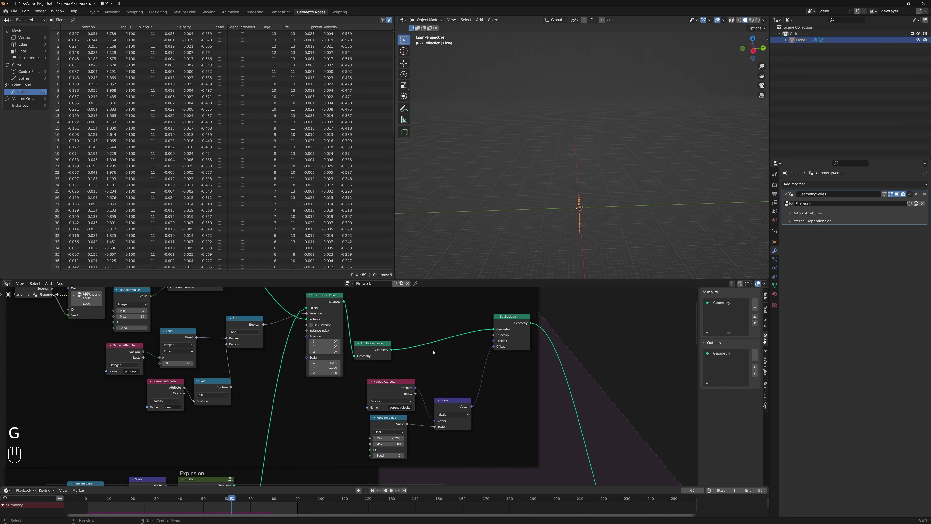
- Add a Store Named Attribute node between Realize Instances and Set Position in the trail frame
middle_click_drag(446, 357, 445, 367)
key("shift+a")
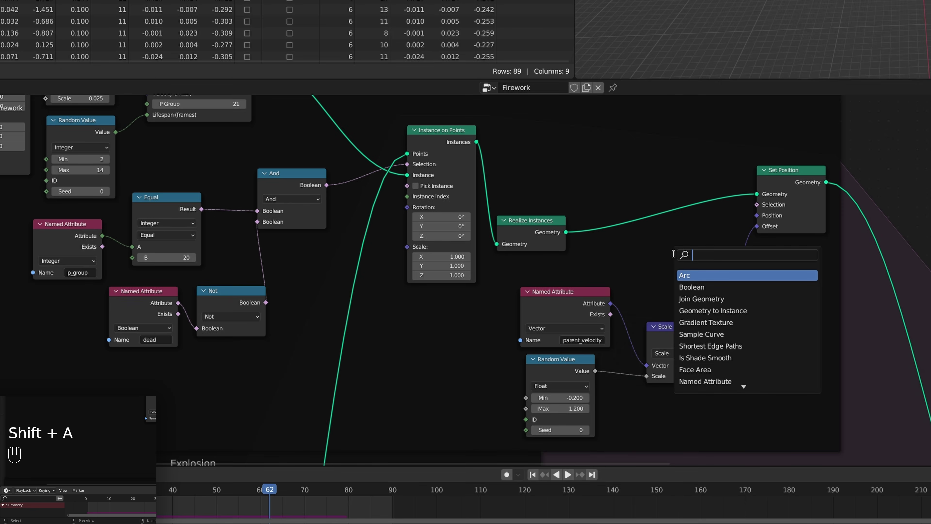
type("sna")
key("Return")
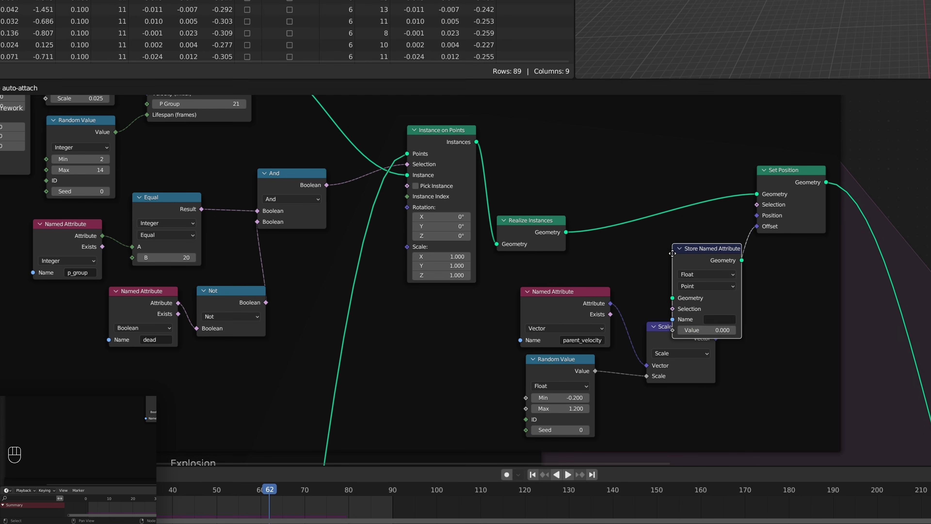
left_click(613, 170)
- Set the Store Named Attribute node's data type to Vector and its attribute name to velocity
left_click(659, 237)
type("v")
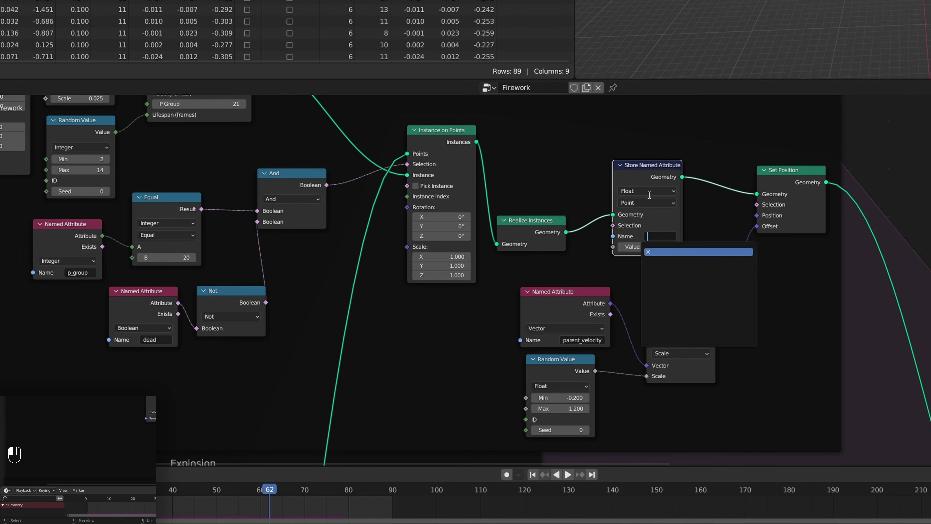
left_click(650, 195)
left_click(650, 189)
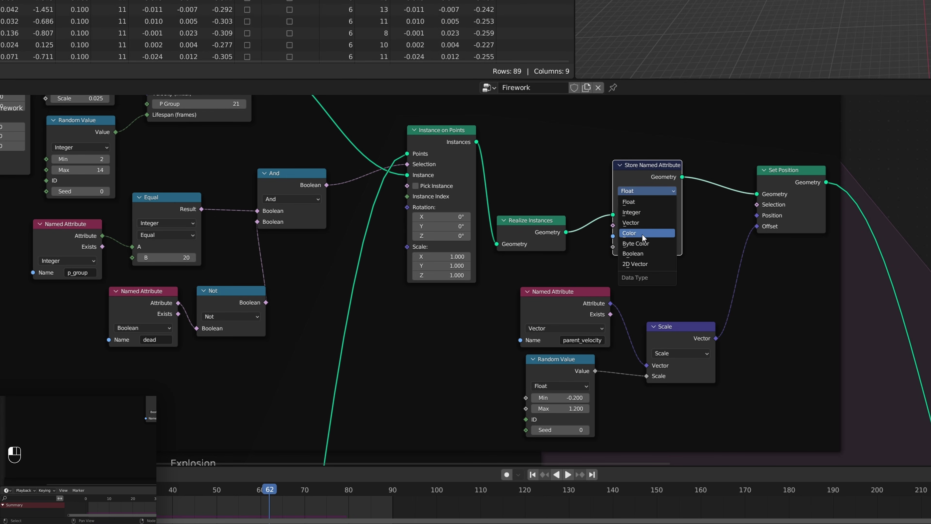
left_click(643, 224)
left_click(661, 237)
type("ve")
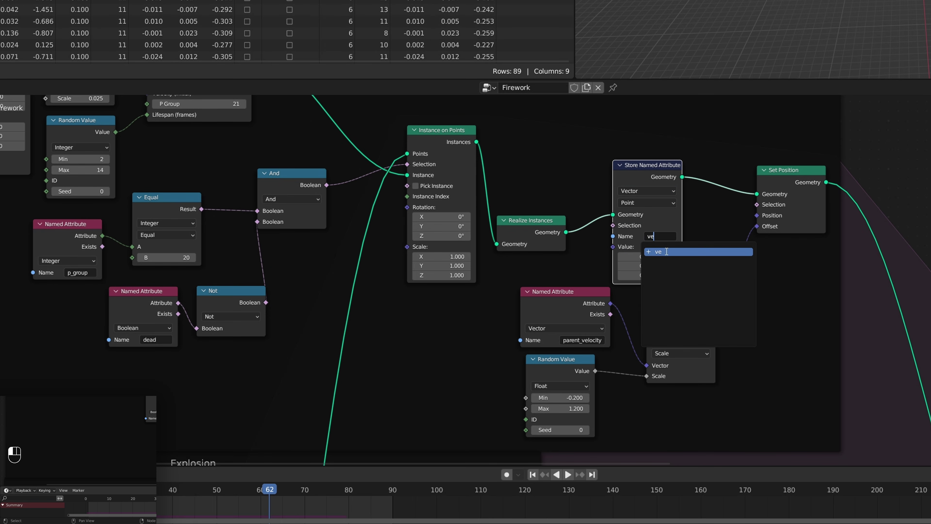
type("locity")
key("Return")
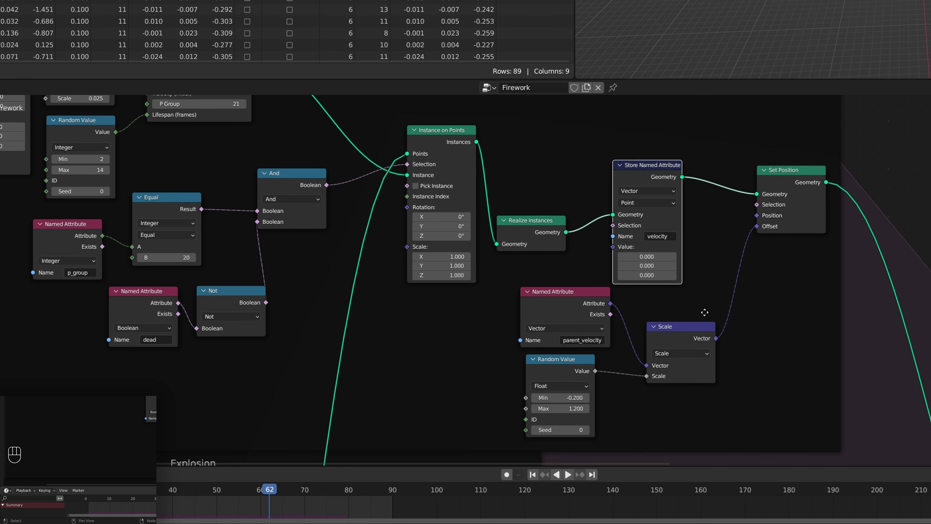
- Move the parent_velocity, Random Value and Scale nodes further down, leaving space below Store Named Attribute
middle_click_drag(705, 312, 754, 272)
key("g")
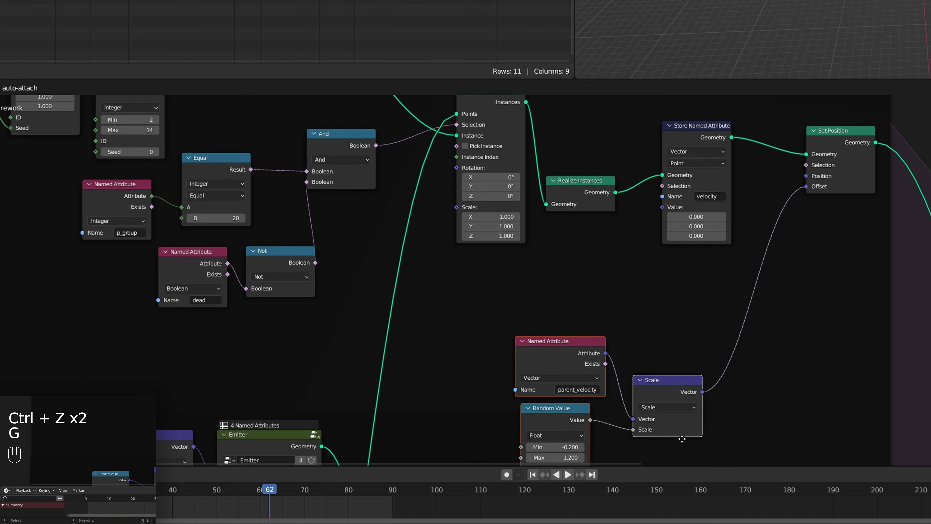
left_click(681, 437)
left_click(670, 336)
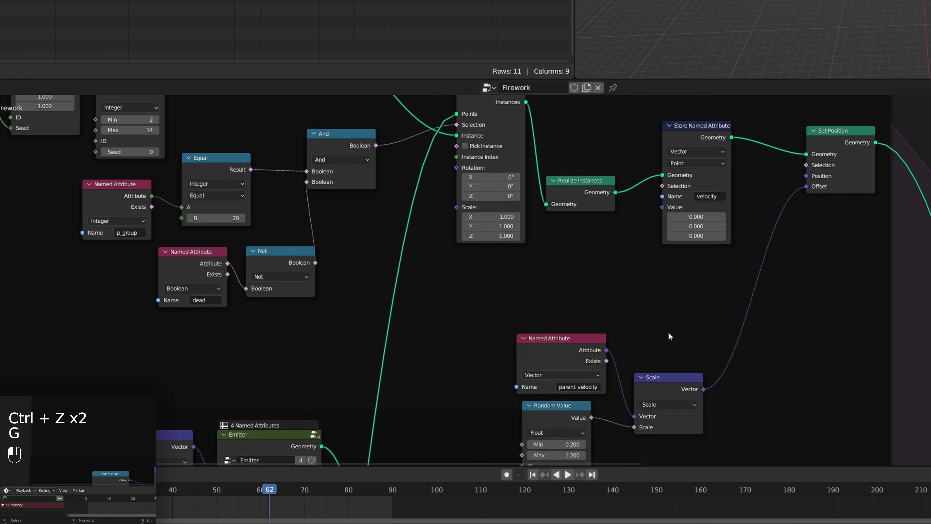
- Duplicate the Scale node, feed it parent_velocity, set its scale to 0.8, and connect it to Store Named Attribute's Value
left_click(646, 395)
key("shift+d")
left_click(643, 283)
left_click_drag(608, 350, 644, 304)
left_click(644, 350)
left_click(678, 322)
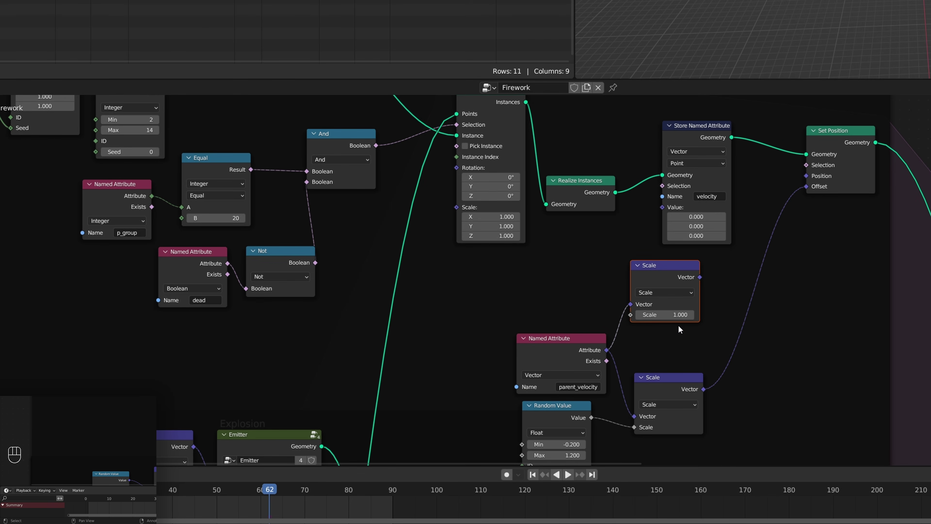
left_click(676, 317)
type(".8")
key("Return")
left_click_drag(700, 277, 658, 209)
- Replay the simulation from the first frame to check the velocity inherited by the trail particles
key("shift+Left")
key("shift+space")
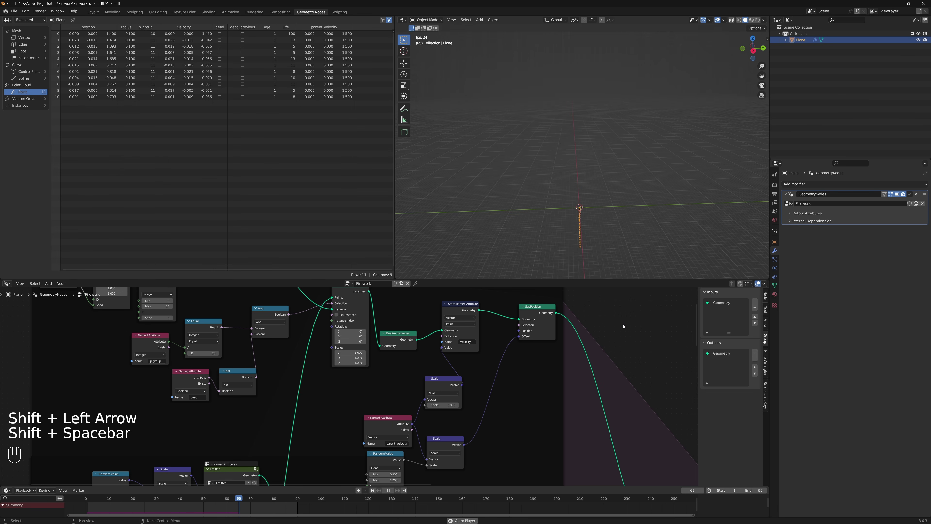
key("shift+Left")
key("shift+space")
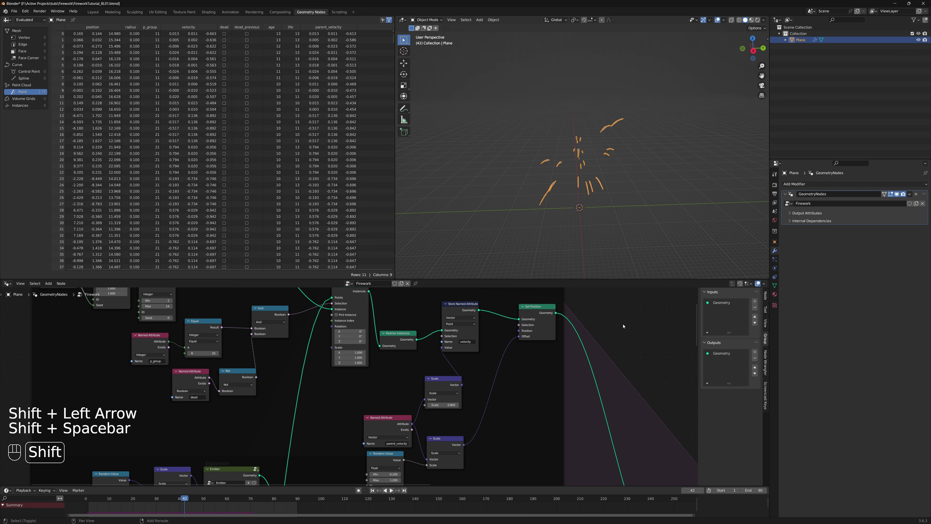
- Set the scale of the Scale node feeding the stored velocity to 0.4 and replay the simulation from the first frame
left_click(450, 401)
left_click(448, 404)
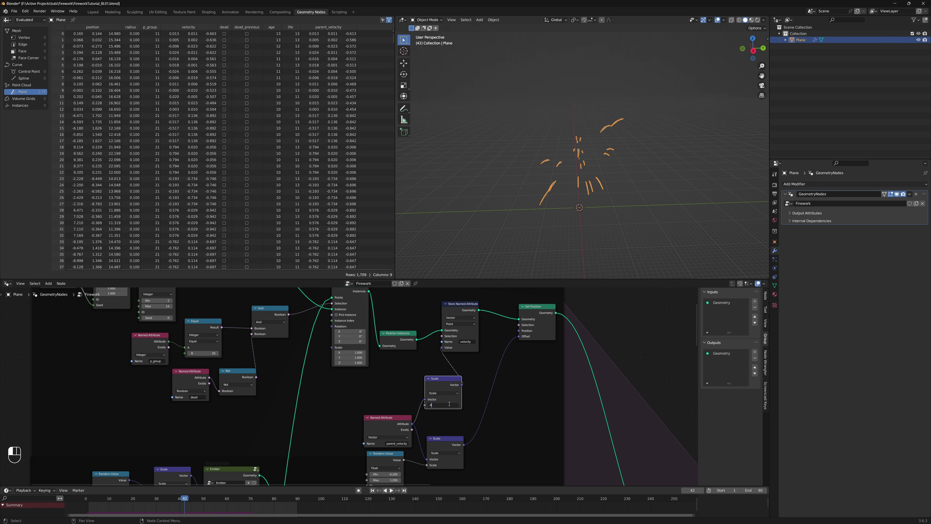
key("Return")
key("shift+Left")
key("shift+space")
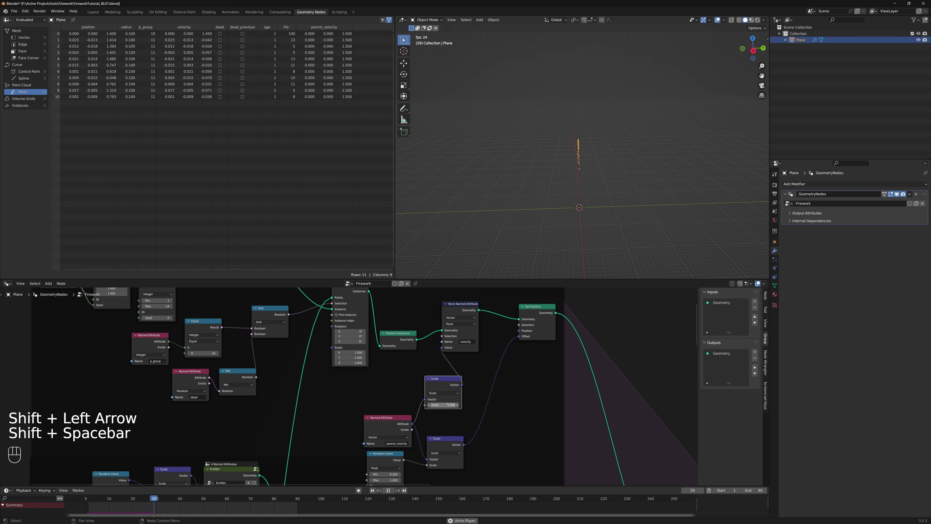
key("shift+Left")
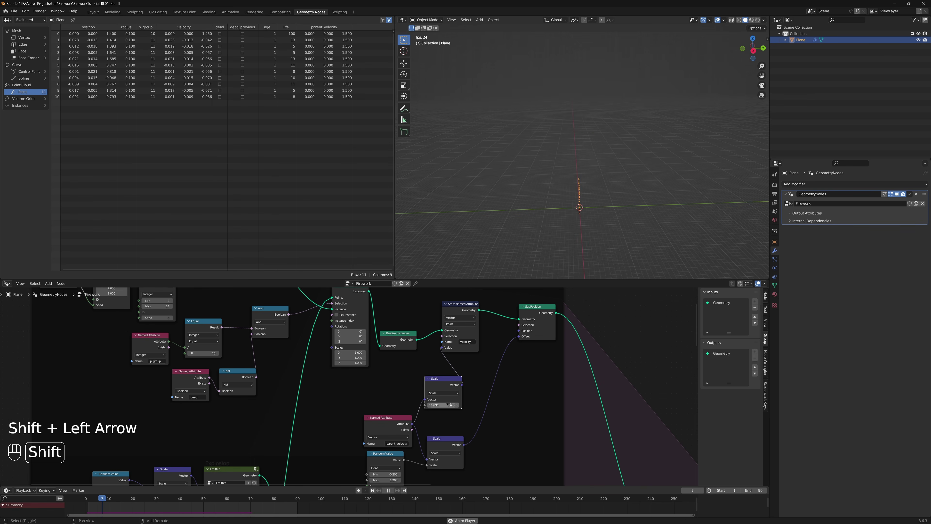
key("shift+space")
key("shift+Left")
key("shift+space")
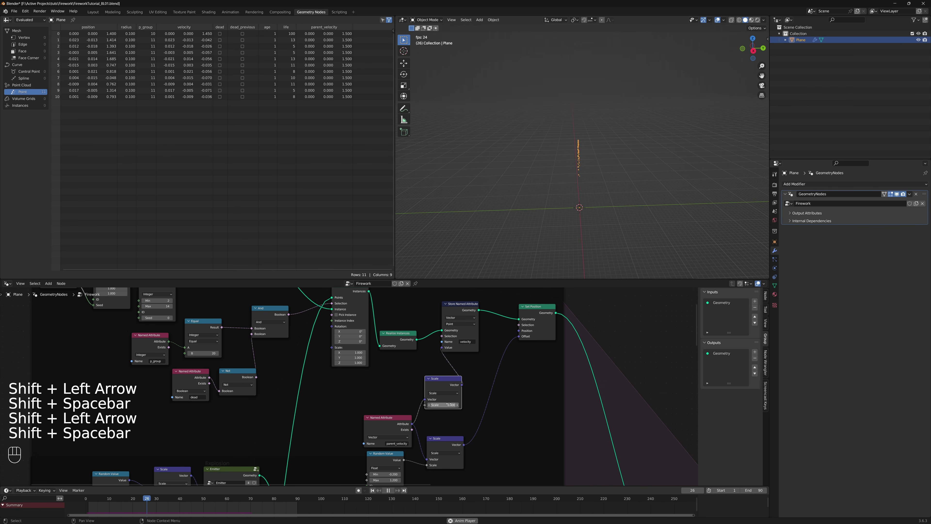
key("shift+space")
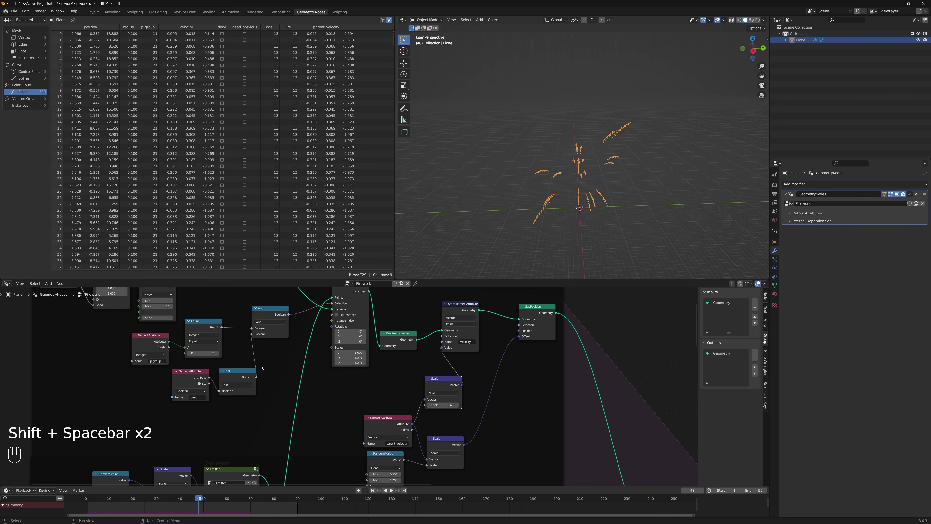
- Set the Max of the trail's integer Random Value for lifespan to 20 and replay the simulation from the first frame
middle_click_drag(276, 361, 334, 410)
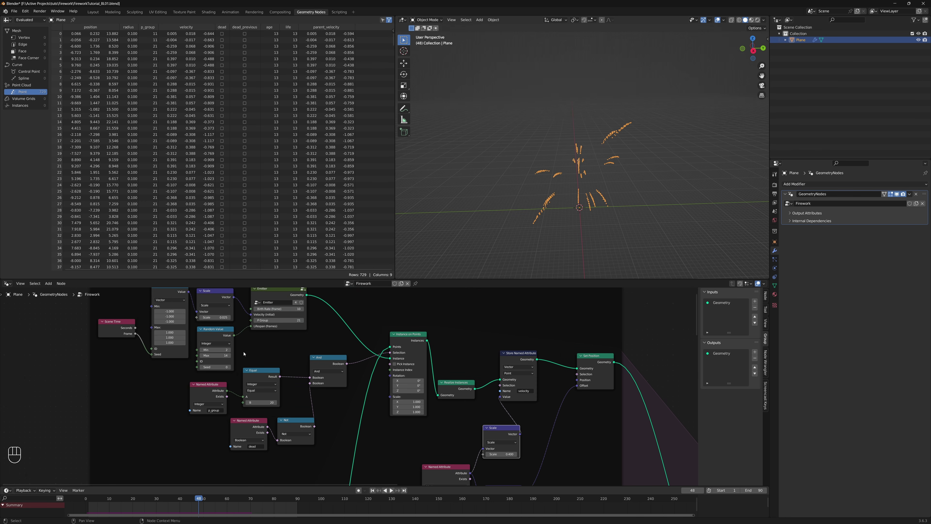
double_click(223, 355)
type("20")
key("Return")
key("shift+Left")
key("shift+Left")
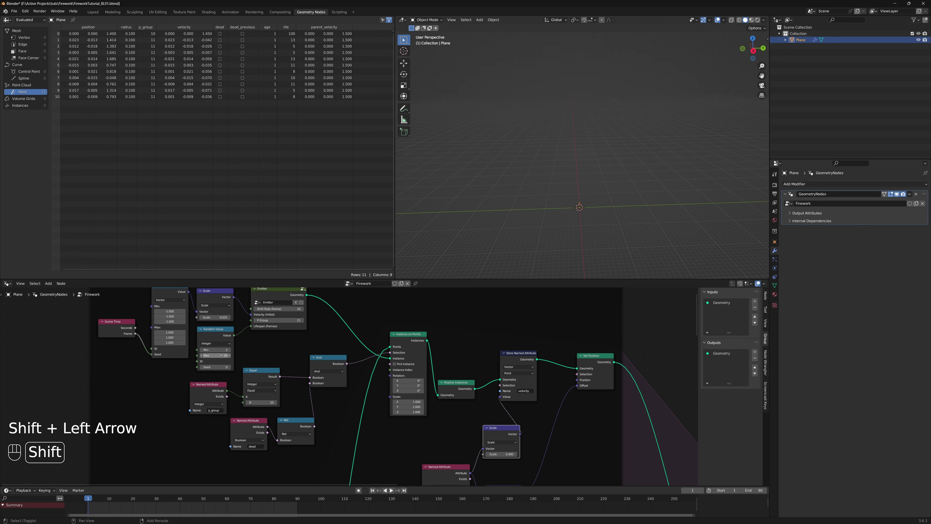
key("shift+space")
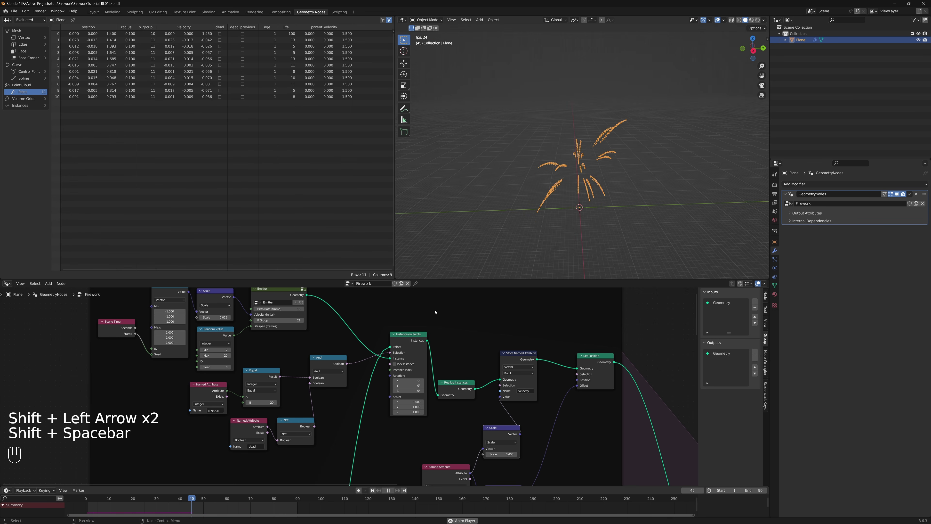
key("shift+space")
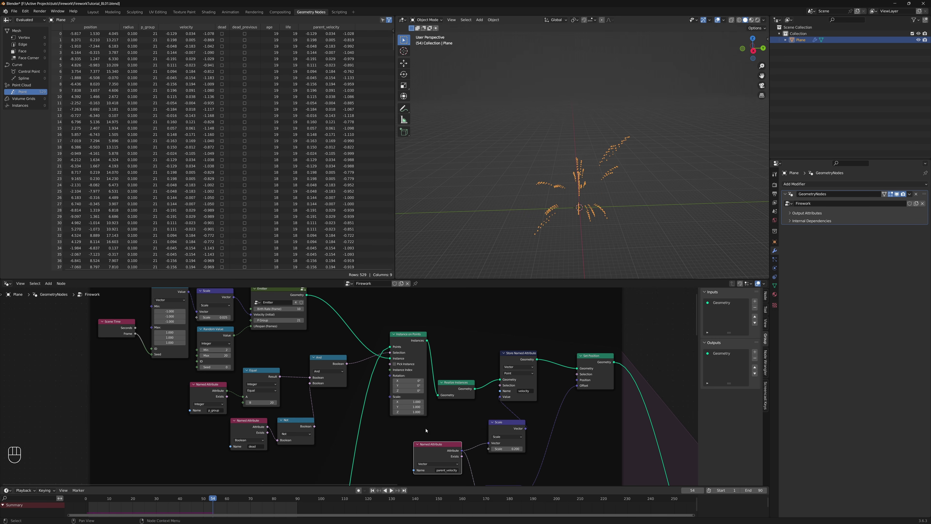
- Replay the simulation from the first frame to check the trails with the adjusted velocity Scale node
left_click(508, 427)
scroll(466, 389, "down", 3)
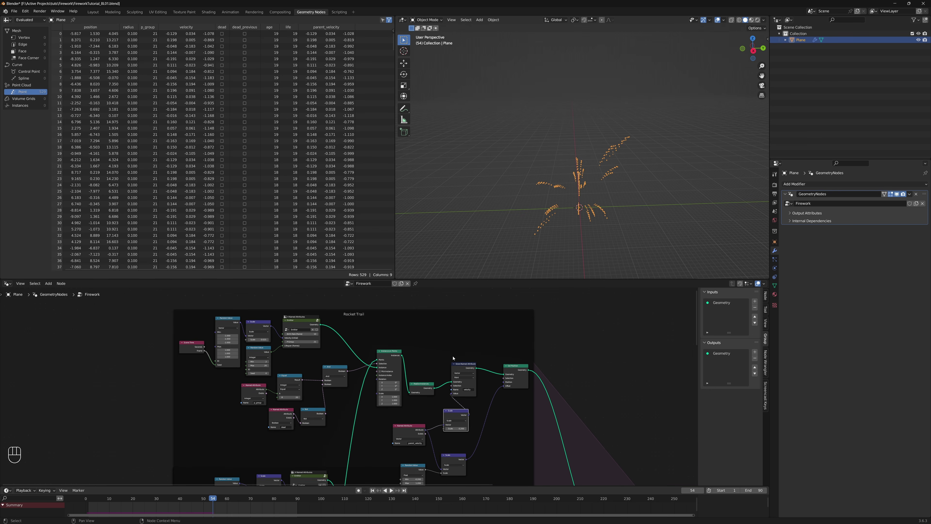
key("shift+Left")
key("shift+space")
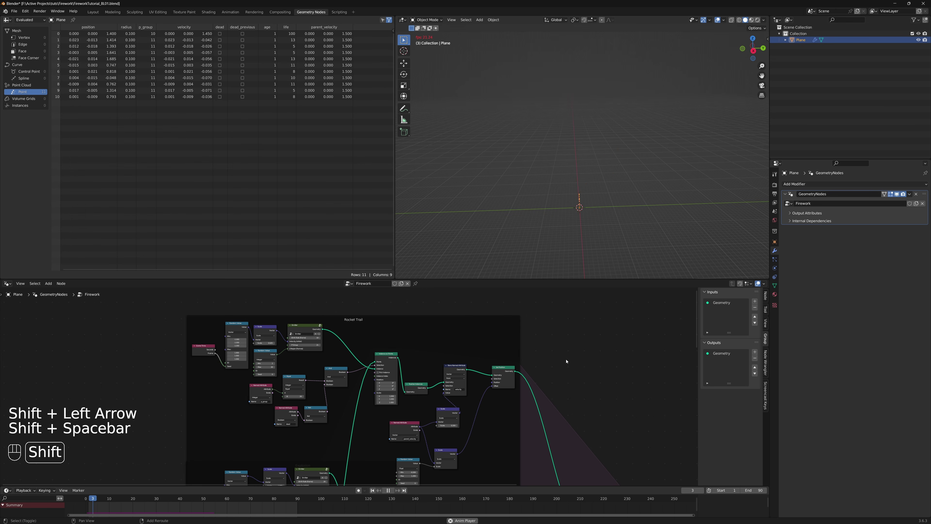
- Stop the playback at frame 48 and enlarge the geometry node editor area upward
key("shift+space")
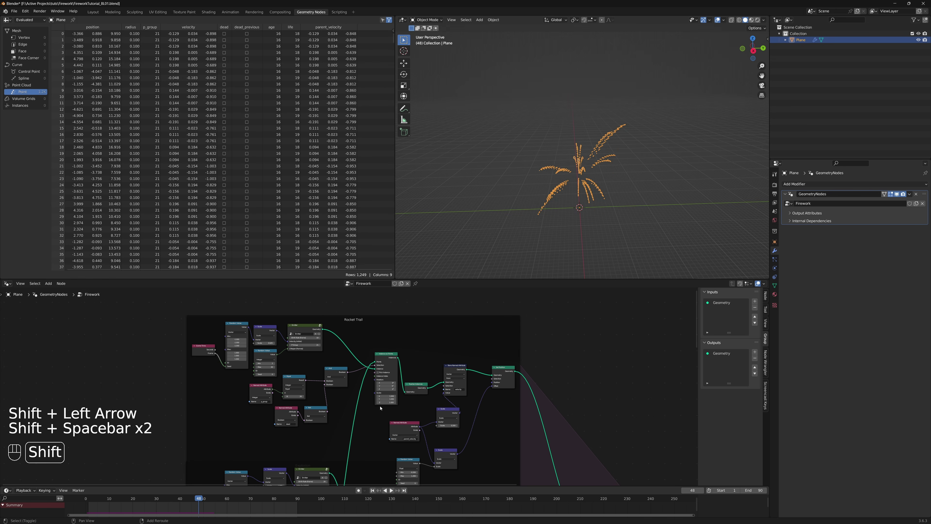
middle_click_drag(503, 361, 510, 283)
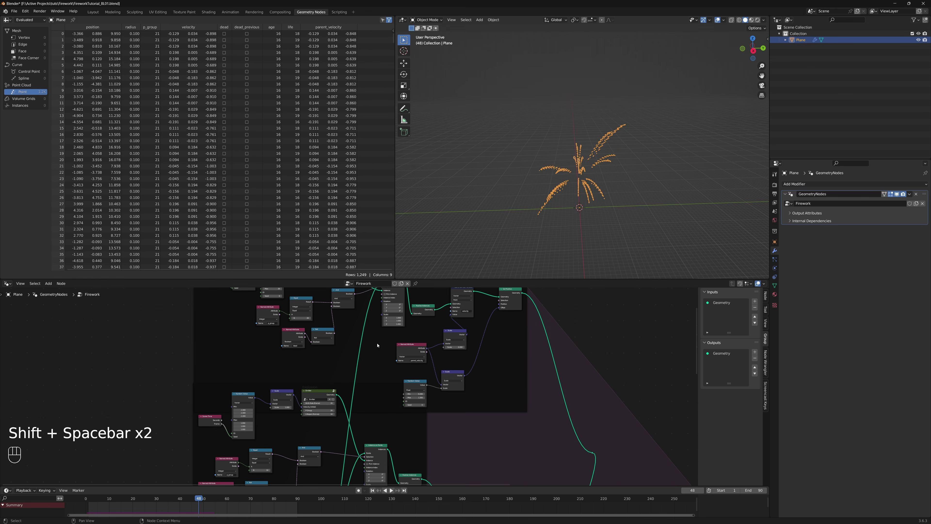
middle_click_drag(539, 344, 458, 349)
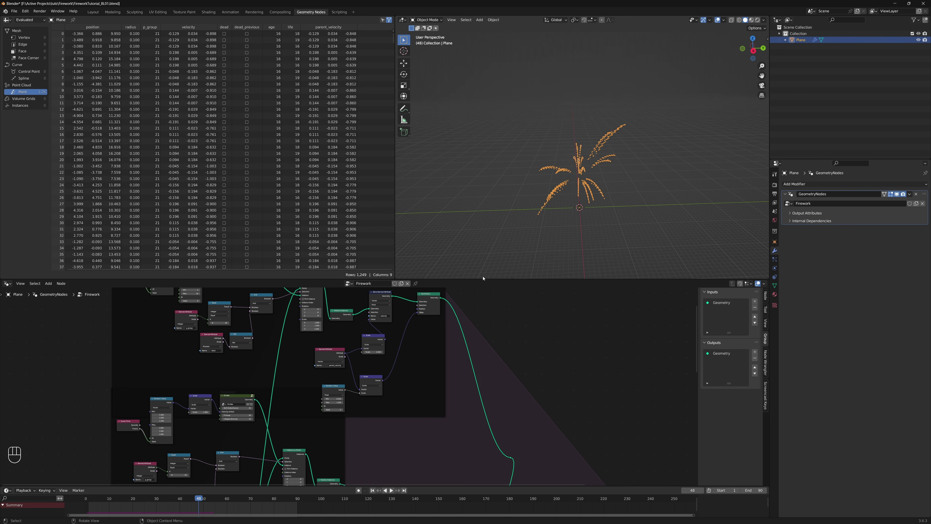
left_click_drag(484, 279, 489, 250)
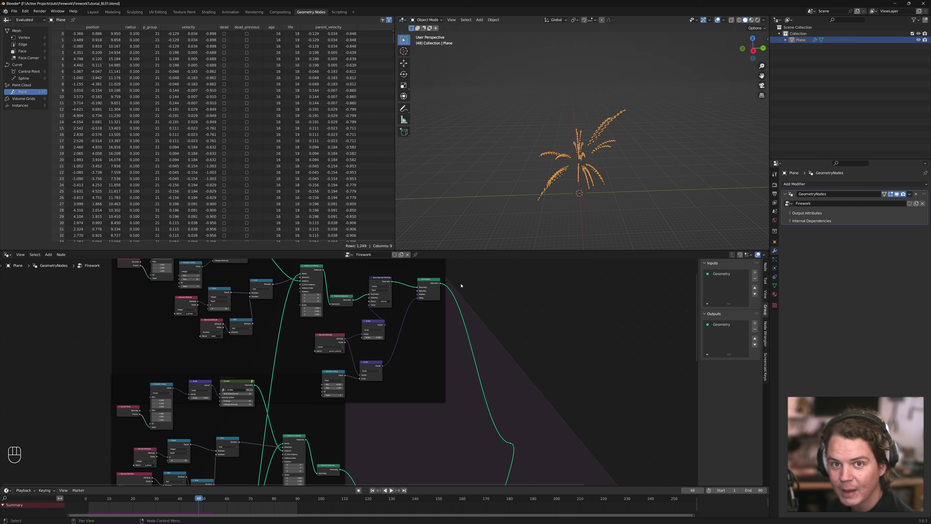
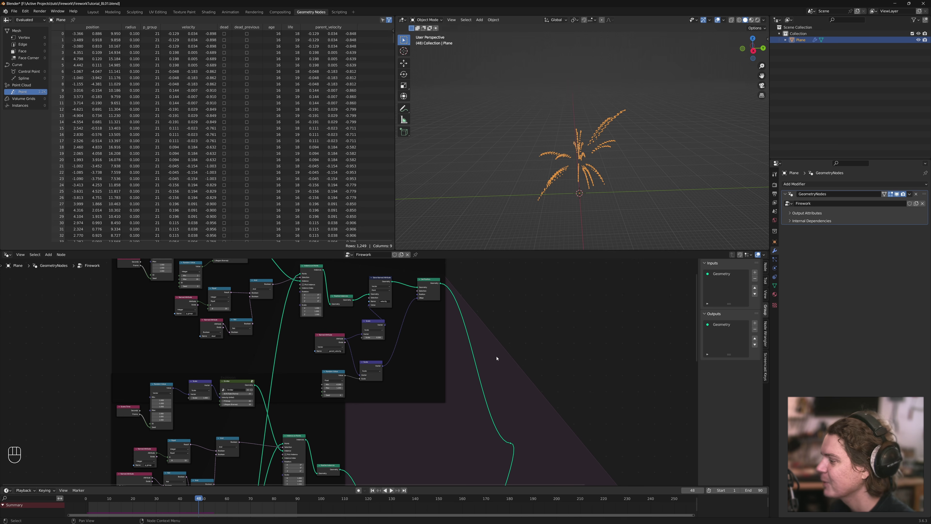
- Make room before the Group Output and insert a Set Material node between Delete Geometry and Group Output
scroll(498, 360, "down", 7)
middle_click_drag(499, 375, 390, 250)
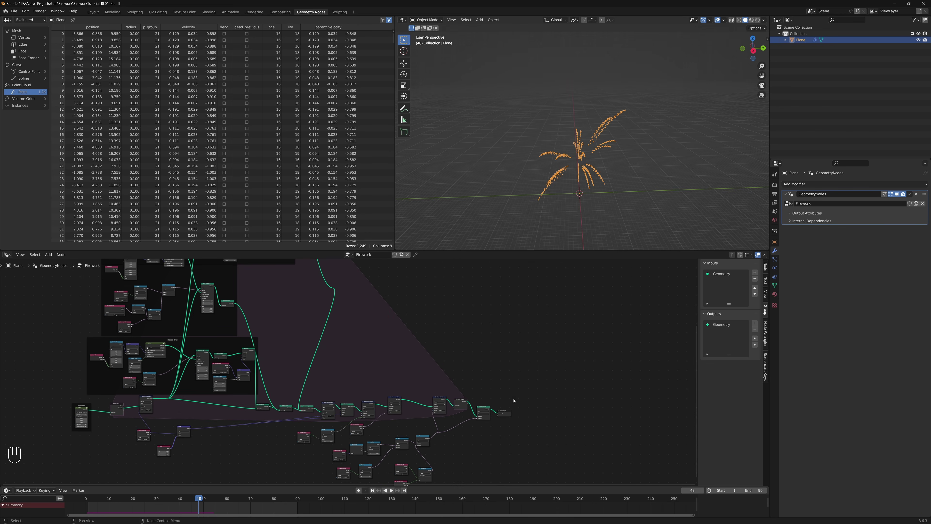
middle_click_drag(527, 408, 394, 333)
scroll(392, 333, "up", 11)
left_click_drag(417, 328, 384, 295)
key("g")
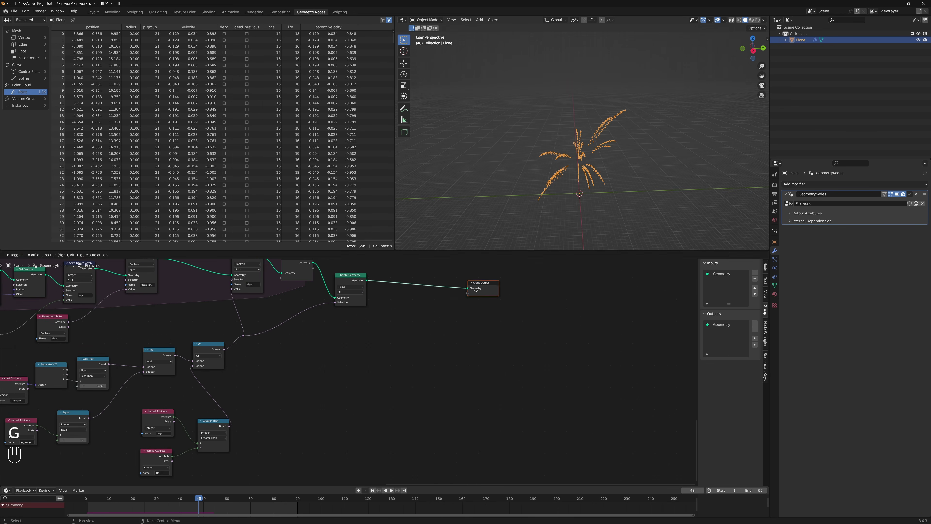
left_click(492, 292)
key("shift+a")
type("set mat")
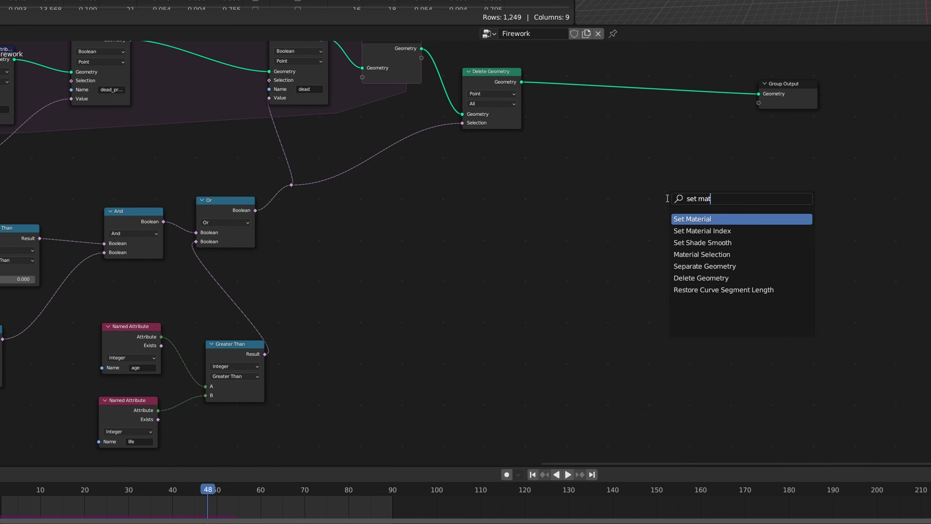
key("Return")
left_click(609, 86)
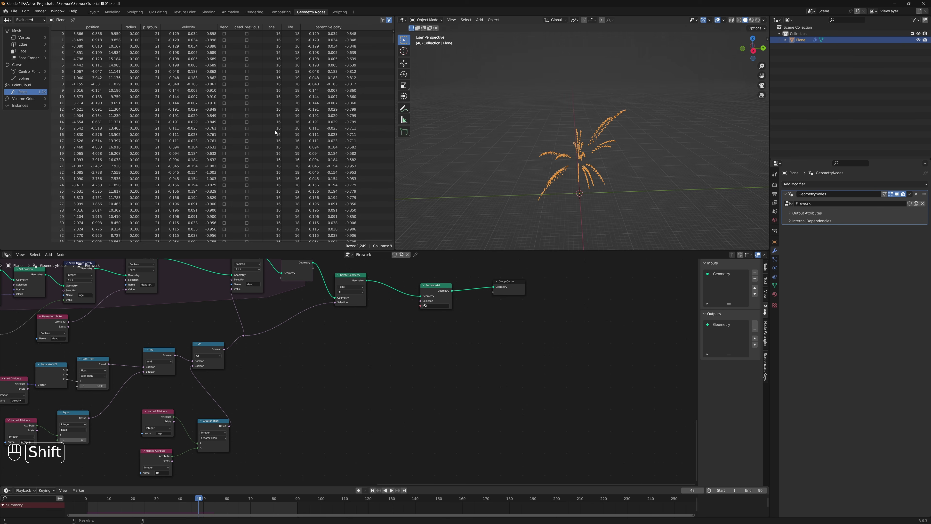
- Switch the spreadsheet area to the Shader Editor and create a new material named Firework Material
key("shift+F3")
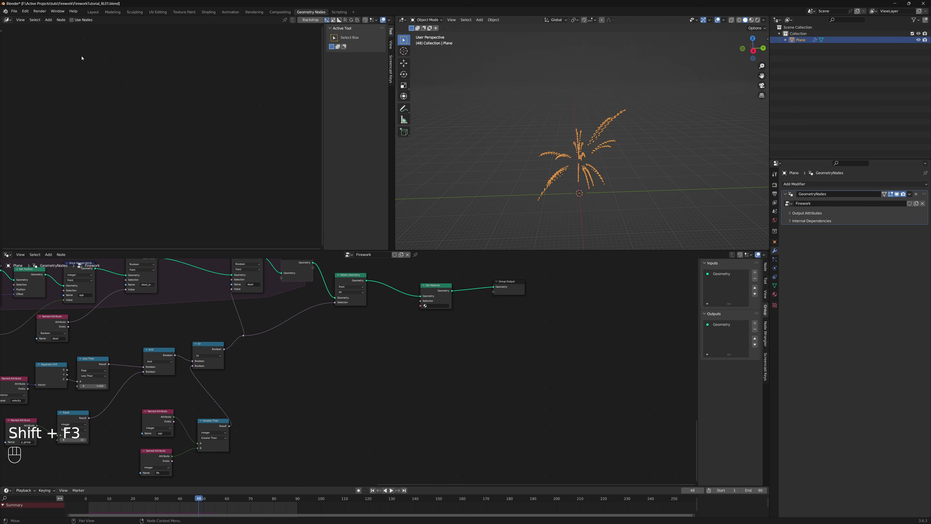
key("shift+F3")
key("shift+F3")
key("shift+F3")
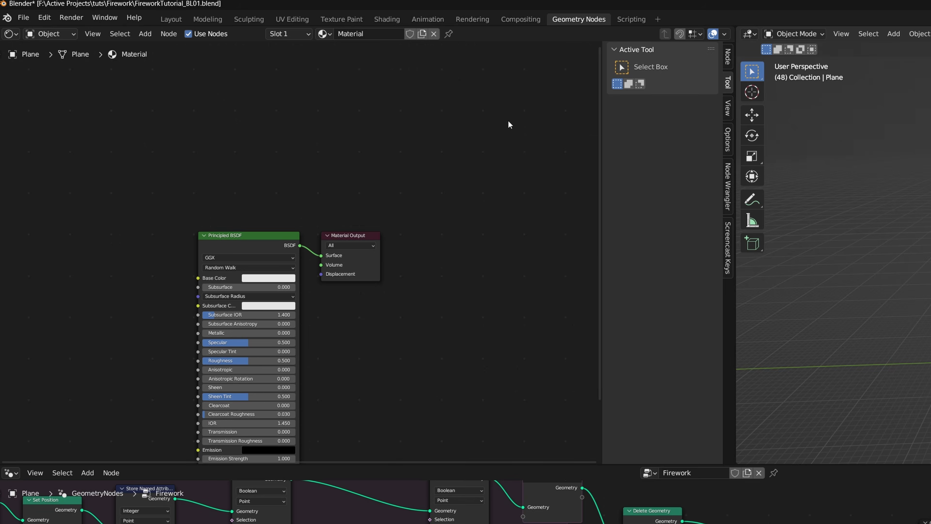
type("Firework Material")
key("Return")
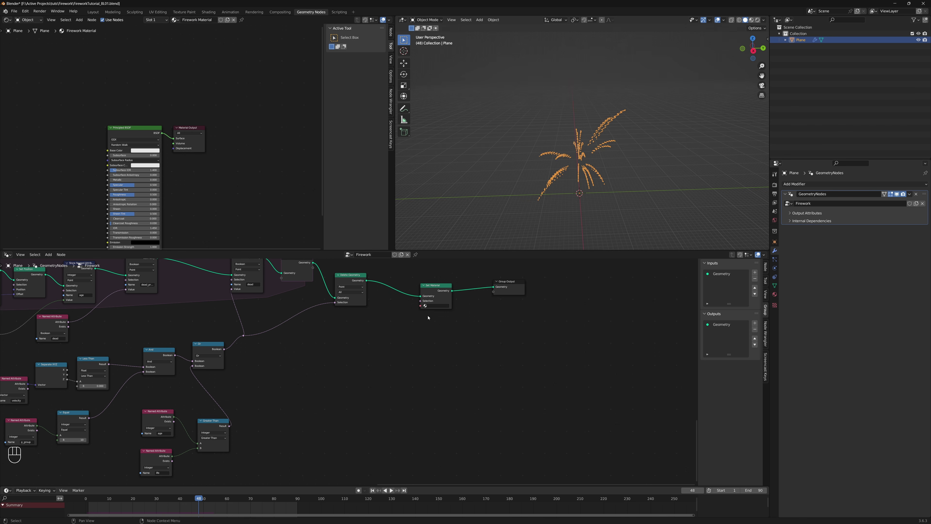
- Assign Firework Material in the Set Material node, and delete the Principled BSDF in the maximized Shader Editor
left_click(440, 313)
key("ctrl+space")
key("n")
key("Delete")
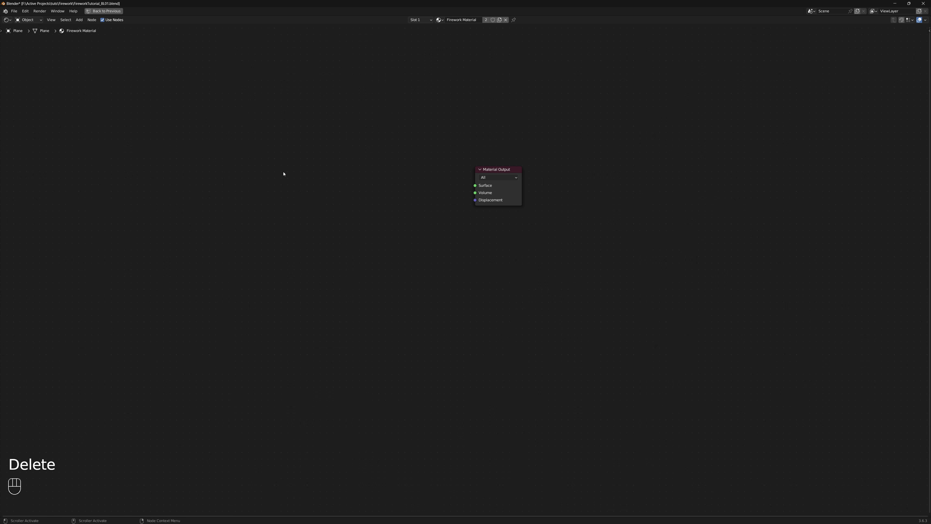
- Add an Emission shader node and place it up and away from the Material Output
key("shift+a")
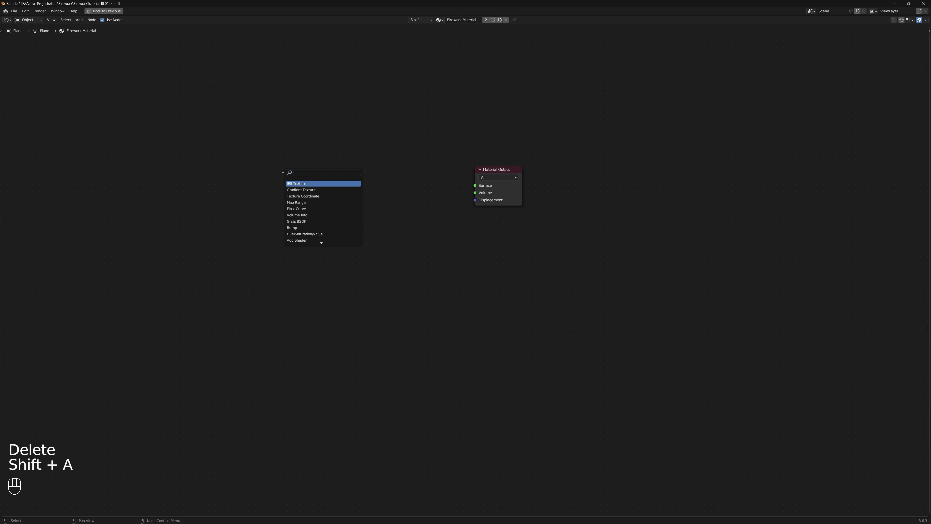
type("emis")
key("Return")
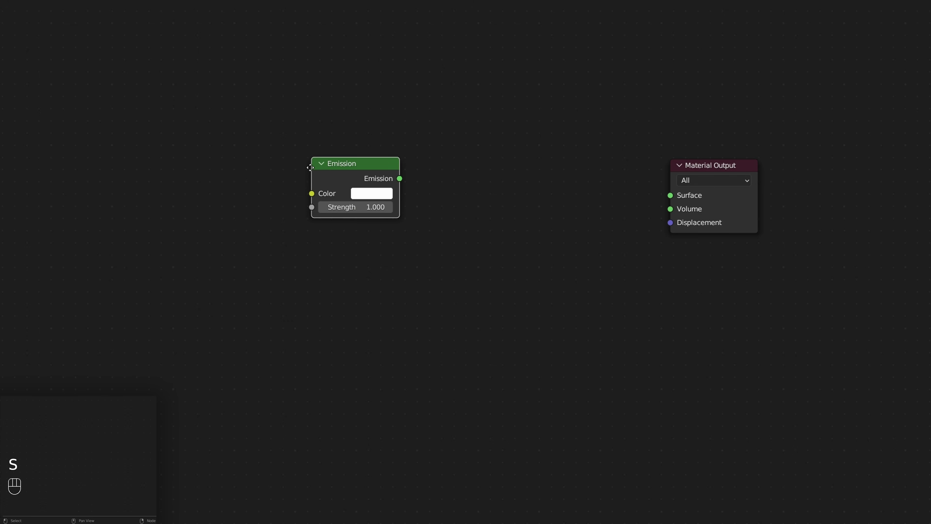
left_click(369, 165)
key("g")
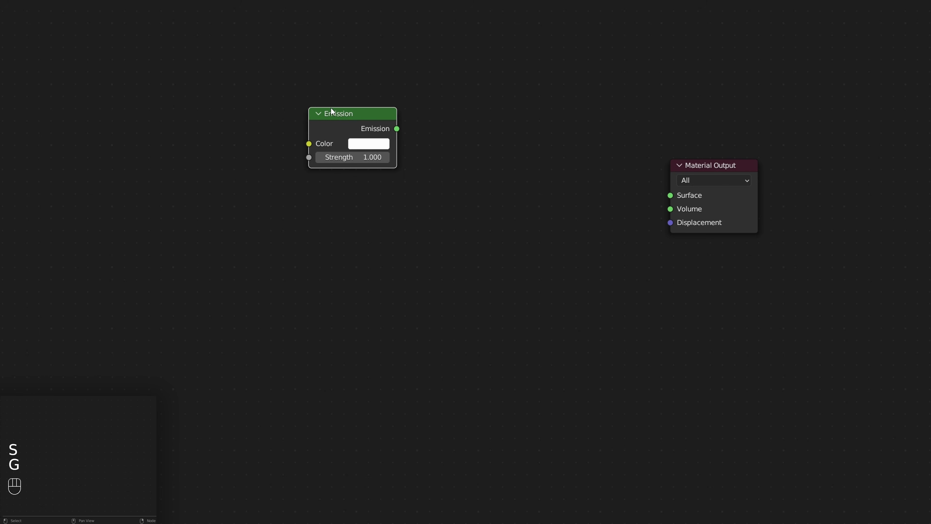
left_click(335, 110)
- Duplicate the Emission node three times, placing the copies in a descending diagonal row
key("shift+d")
left_click(368, 189)
key("shift+d")
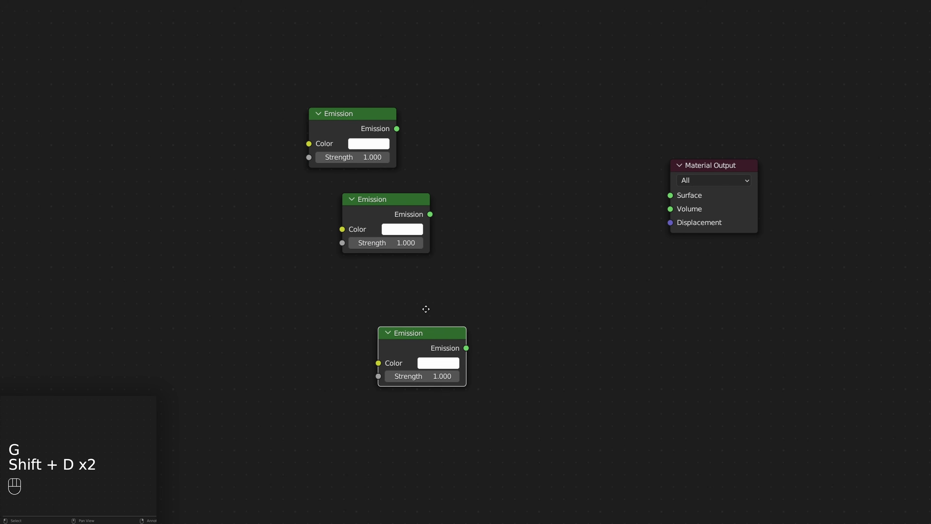
left_click(434, 300)
key("shift+d")
left_click(499, 424)
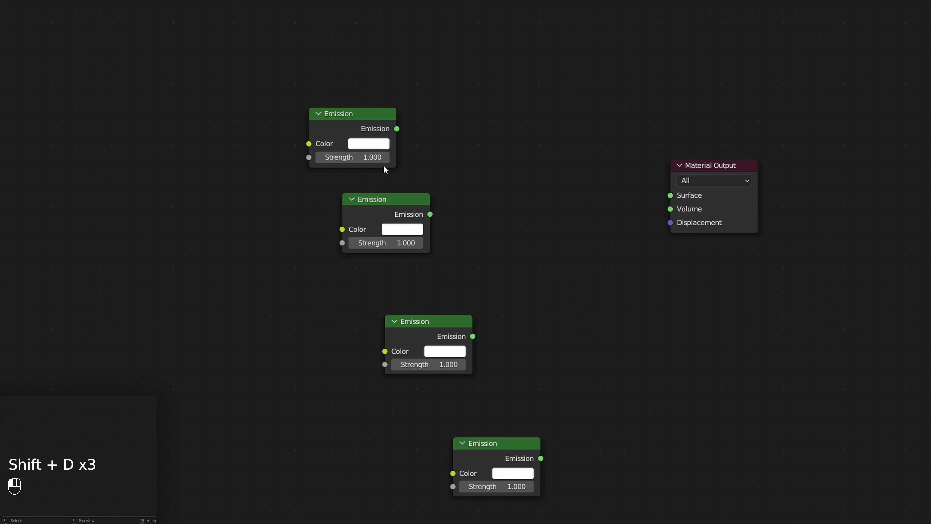
- Give the first Emission node a red color and a strength of 10
left_click(388, 143)
left_click(397, 42)
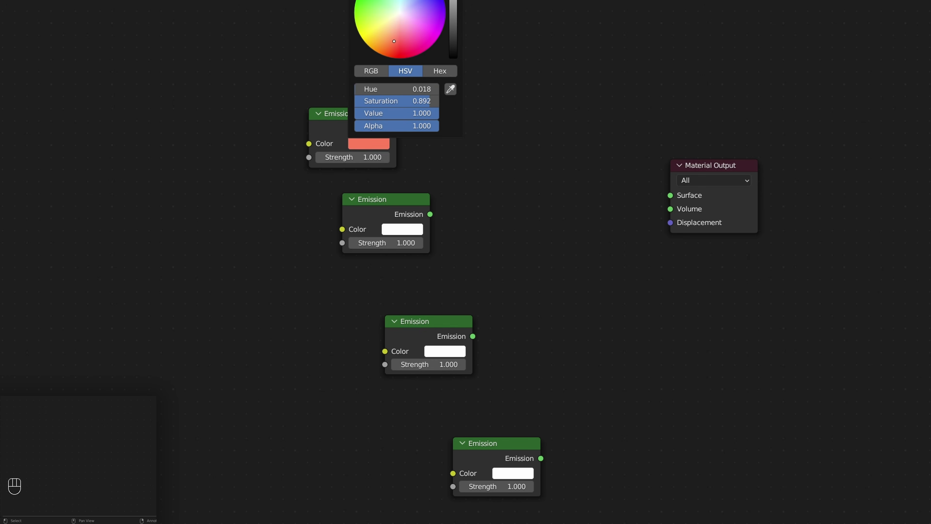
left_click(369, 157)
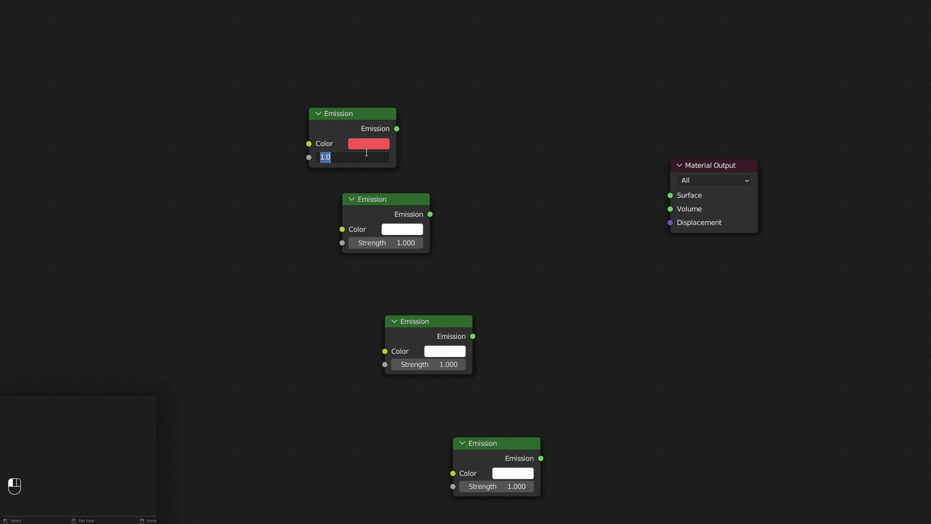
key("Return")
- Set the second Emission node's color to a lighter red with hue about 0.011 and saturation about 0.84
left_click(398, 237)
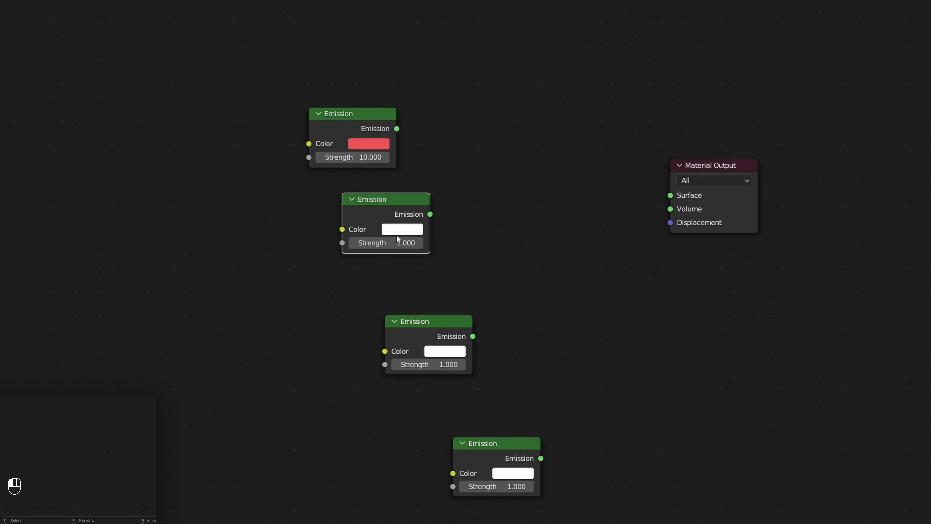
left_click(408, 232)
left_click(408, 230)
mouse_move(434, 132)
left_mouse_down()
mouse_move(435, 120)
mouse_move(425, 125)
left_mouse_up()
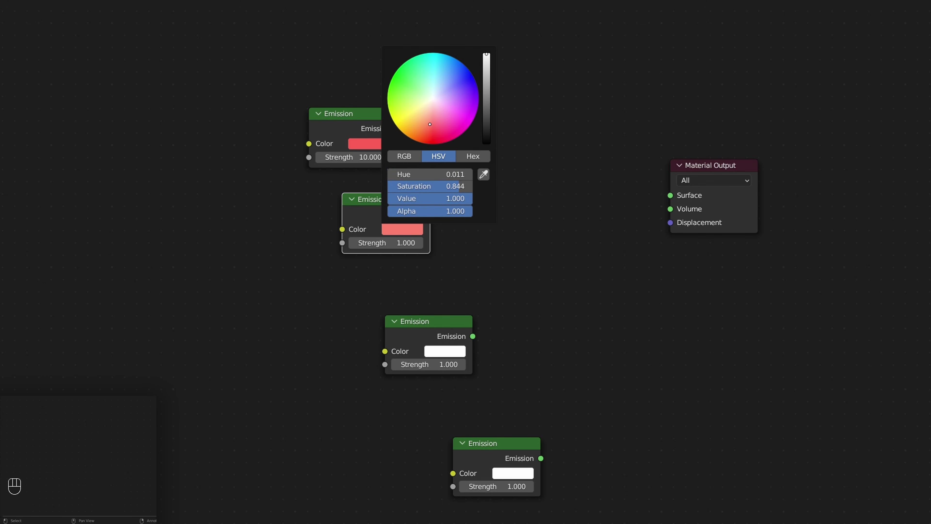
- Give the third Emission node a yellow color with hue about 0.13 and saturation about 0.9, and a strength of 10
left_click(455, 353)
mouse_move(480, 226)
left_mouse_down()
mouse_move(466, 250)
mouse_move(460, 234)
left_mouse_up()
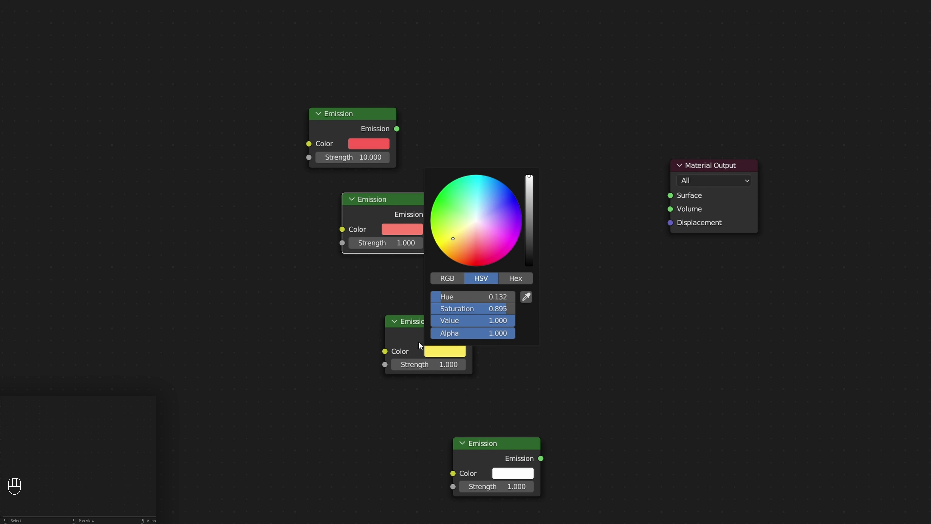
left_click(452, 366)
type("10")
key("Return")
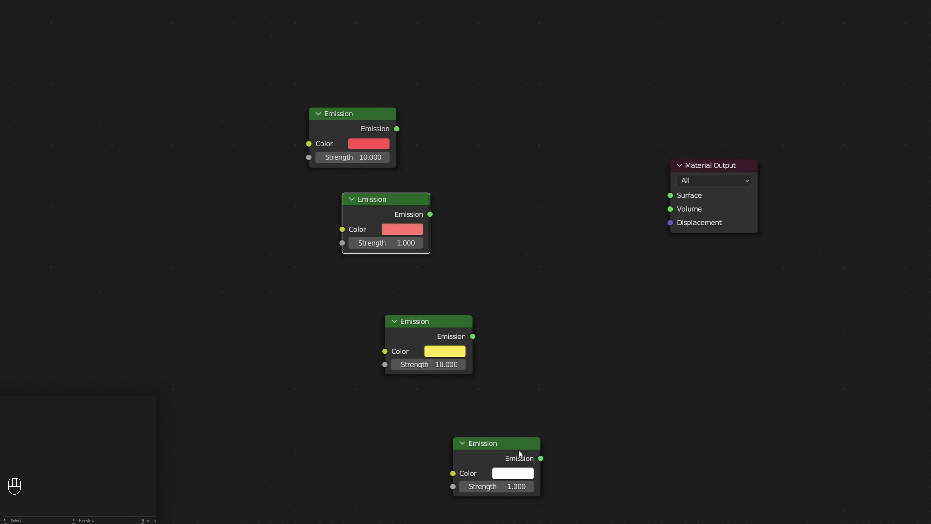
- Set the fourth Emission node's color to a light orange
left_click(521, 463)
left_click(529, 478)
left_click_drag(542, 344, 529, 364)
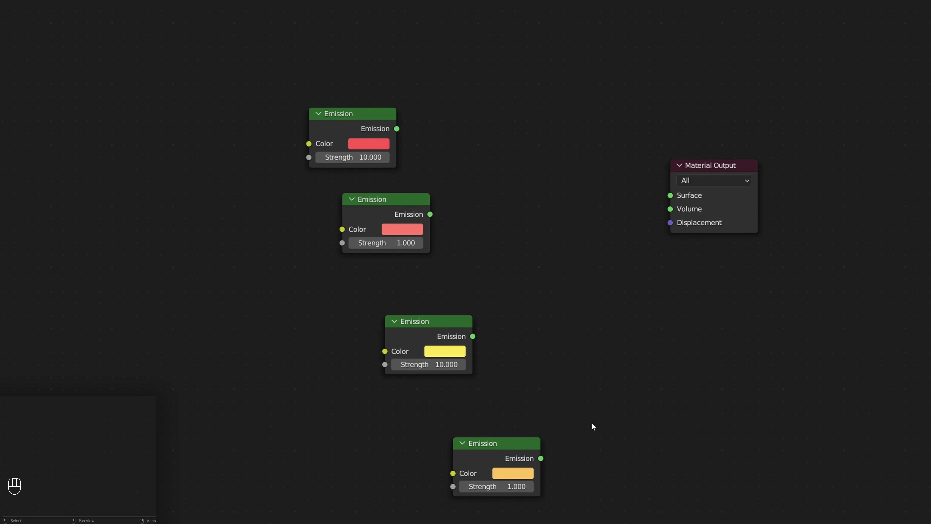
key("ctrl+z")
left_click_drag(282, 40, 545, 523)
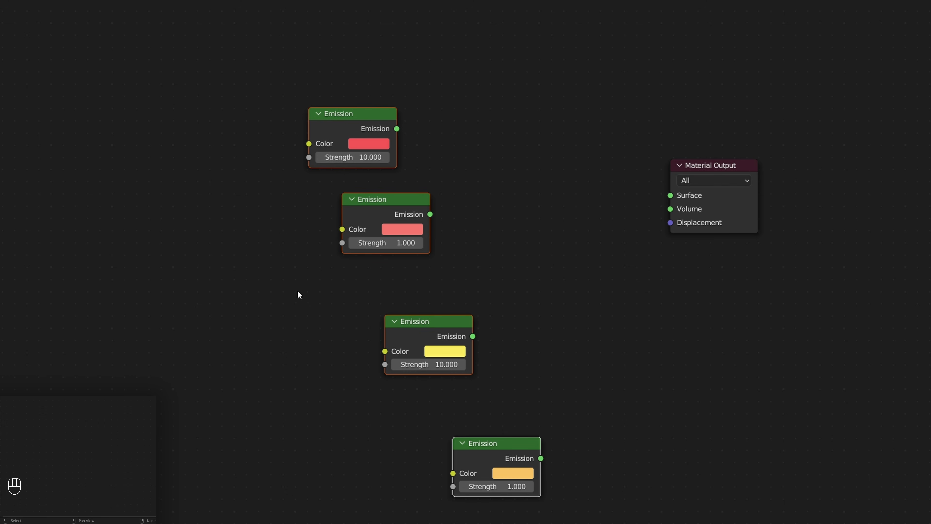
left_click(565, 202)
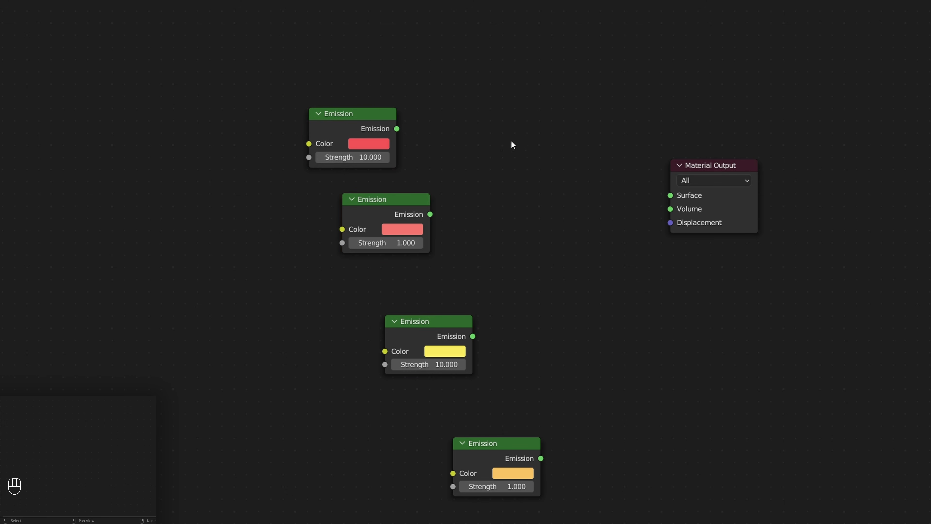
- Add an Attribute node that reads p_group and place it before the Emission nodes
key("shift+a")
type("at")
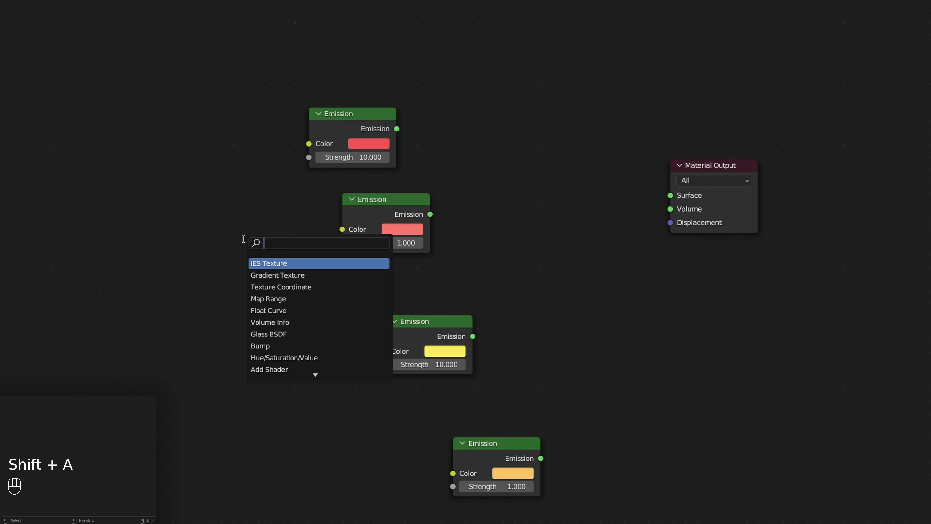
key("Return")
left_click(174, 261)
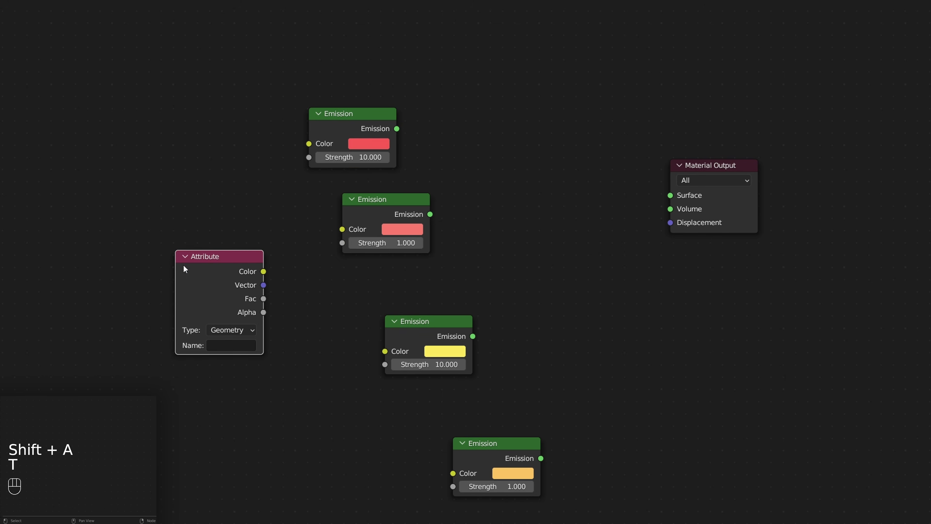
left_click(239, 347)
type("p")
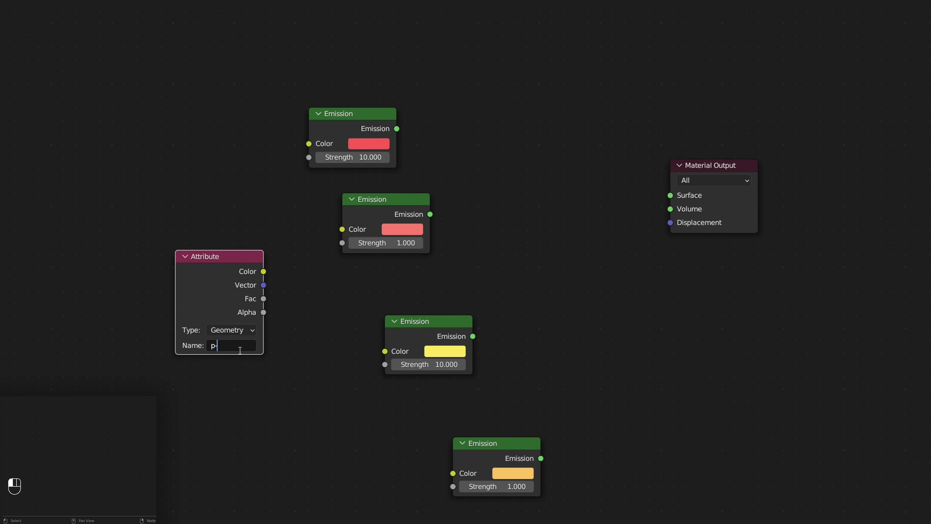
type("_group")
left_click_drag(207, 281, 129, 216)
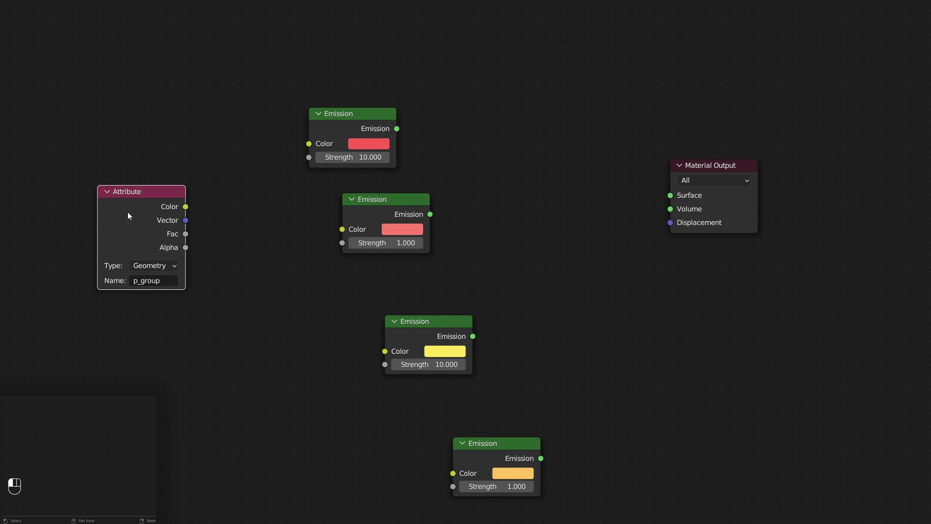
- Add a Math node beside the Attribute node and set its operation to Compare
left_click(245, 286)
key("shift+a")
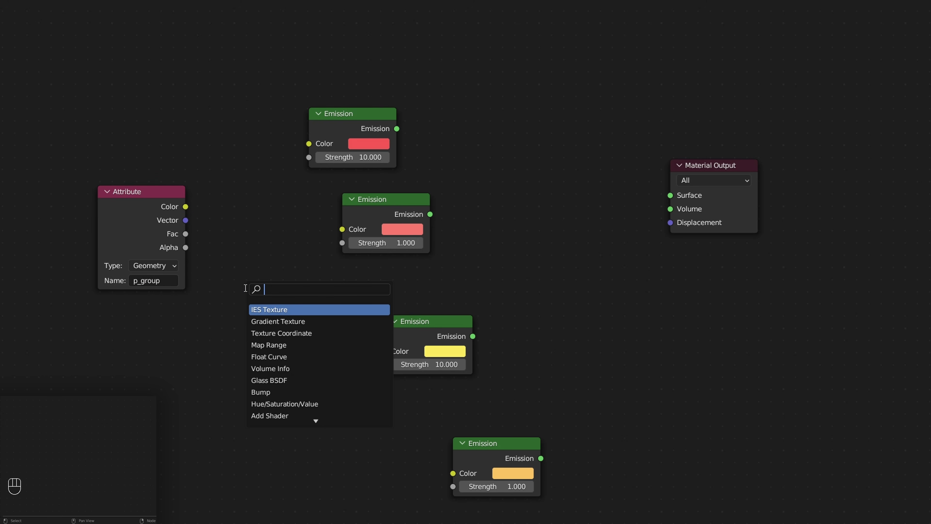
type("add")
key("Return")
left_click(246, 292)
left_click(263, 314)
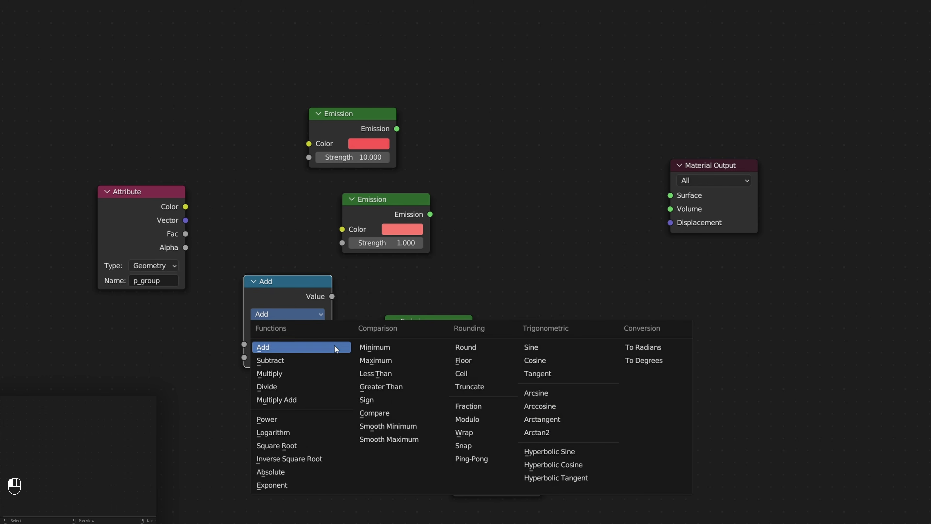
left_click(407, 416)
- Feed the p_group Attribute's Fac into the Compare node's first value and set its second value to 10
left_click(145, 217)
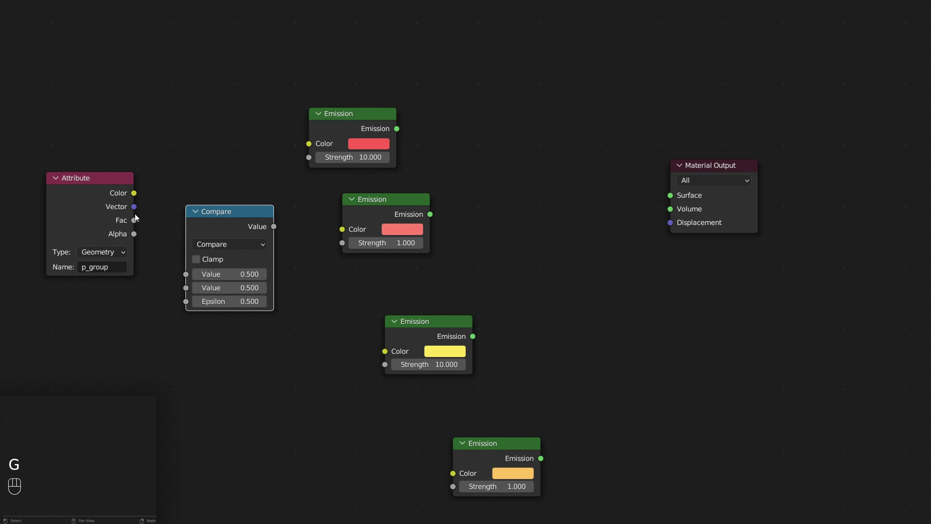
left_click_drag(134, 219, 187, 274)
left_click(251, 290)
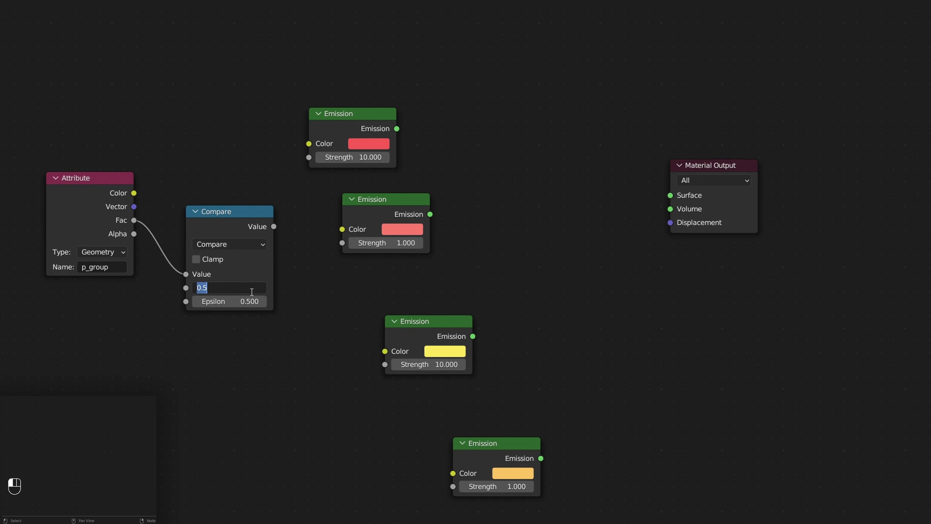
type("10")
key("Return")
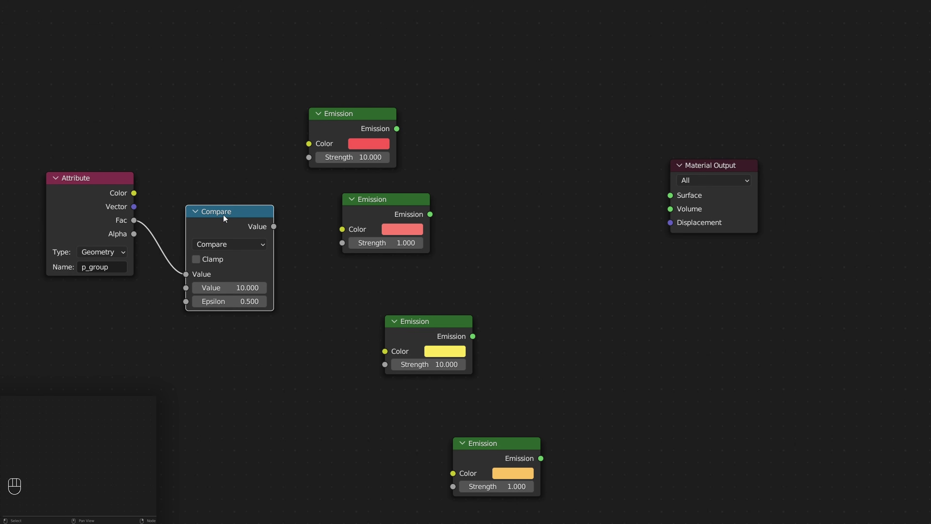
left_click_drag(225, 216, 226, 195)
left_click(299, 176)
- Add a Mix Shader with the Compare result as Fac, the second Emission in the first shader input and the first Emission in the second
key("shift+a")
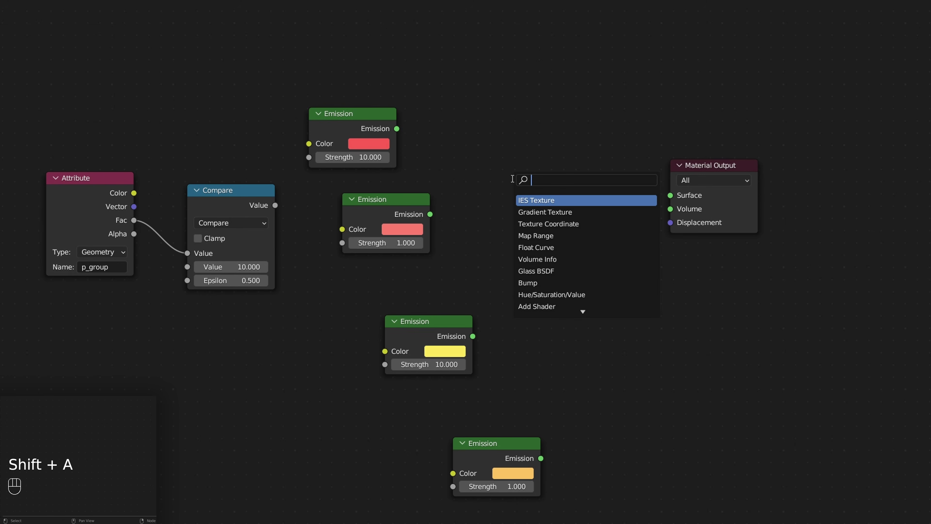
type("mix")
key("Down")
key("Return")
left_click(514, 179)
left_click_drag(275, 205, 508, 204)
left_click_drag(397, 129, 512, 229)
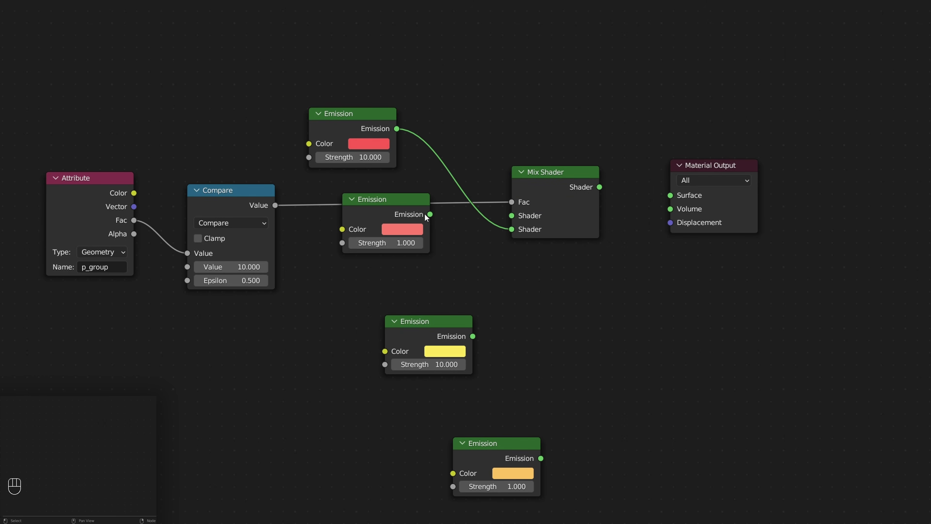
left_click_drag(431, 214, 512, 215)
- Duplicate the Mix Shader, then feed the first mix into its first shader input and the yellow Emission into its second
left_click_drag(564, 200, 558, 198)
key("shift+d")
left_click(621, 287)
left_click_drag(804, 296, 679, 314)
key("g")
left_click(757, 194)
left_click(734, 192)
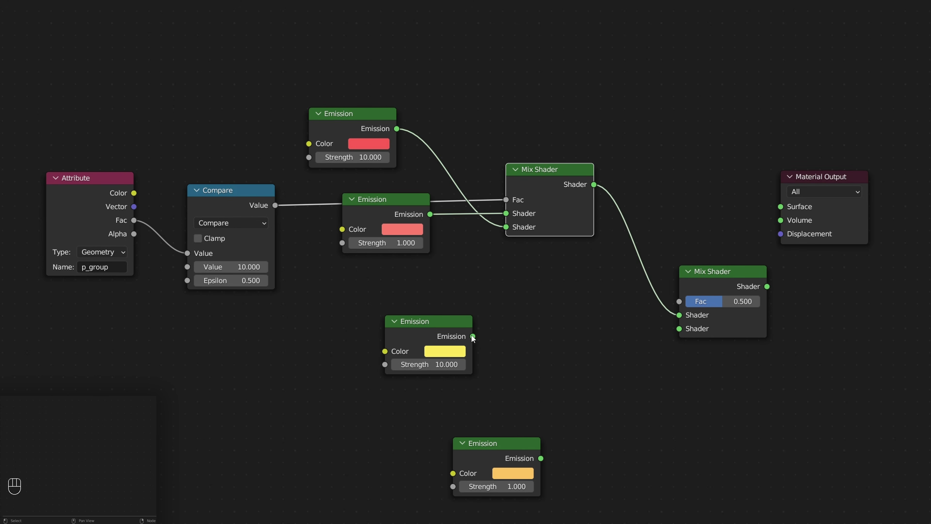
left_click_drag(472, 336, 679, 329)
- Duplicate the Compare node to test p_group's Fac against 20 and use its result as the second Mix Shader's Fac
left_click(249, 204)
key("shift+d")
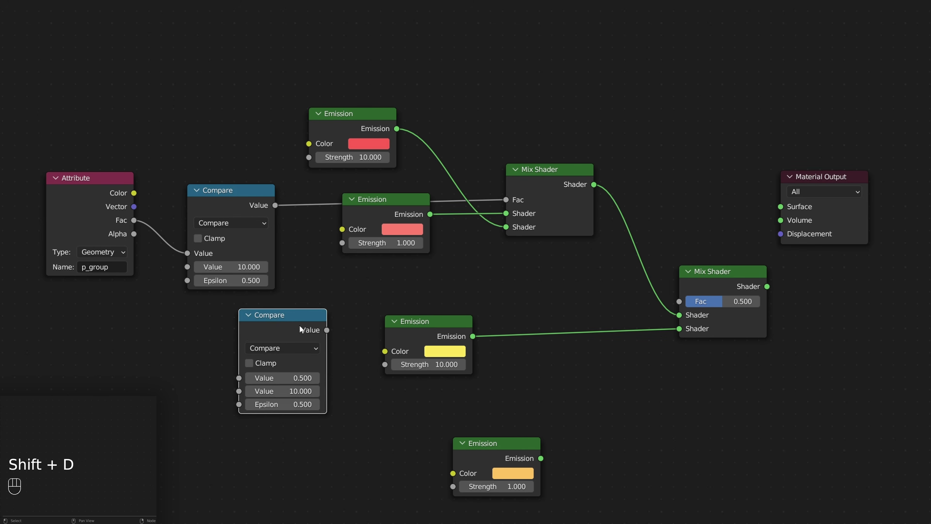
left_click(300, 329)
left_click(284, 391)
type("20")
key("Return")
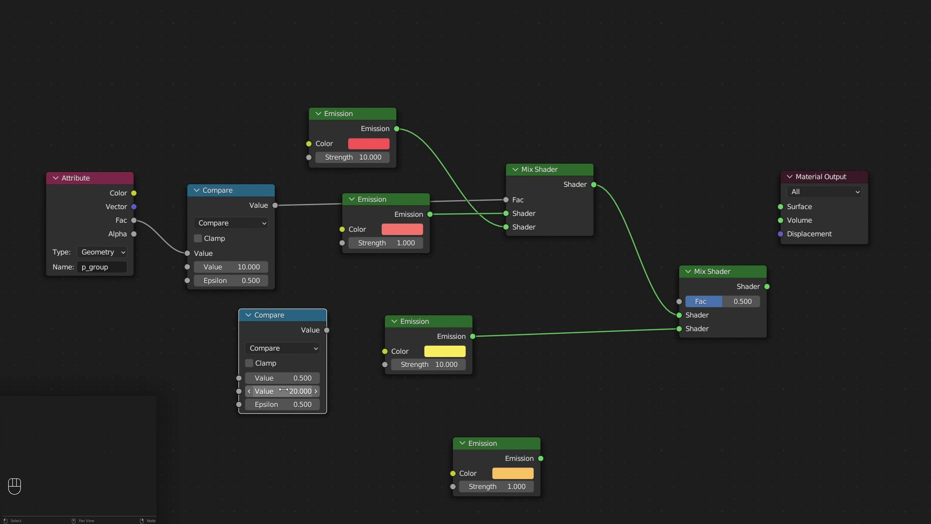
left_click_drag(134, 220, 239, 378)
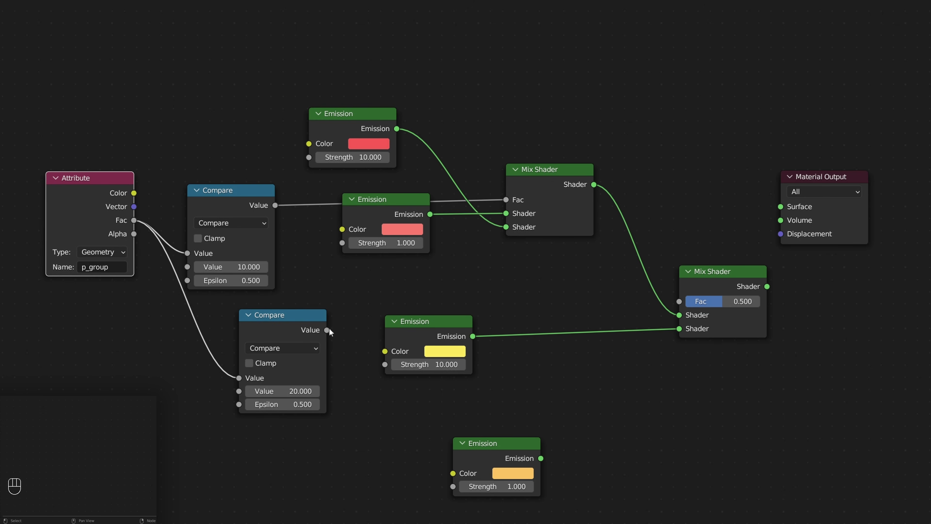
left_click_drag(328, 329, 680, 302)
- Add a third Mix Shader that combines the second mix with the light orange Emission in its second shader input
key("shift+d")
left_click_drag(718, 279, 910, 379)
left_click(909, 346)
left_click_drag(540, 458, 870, 394)
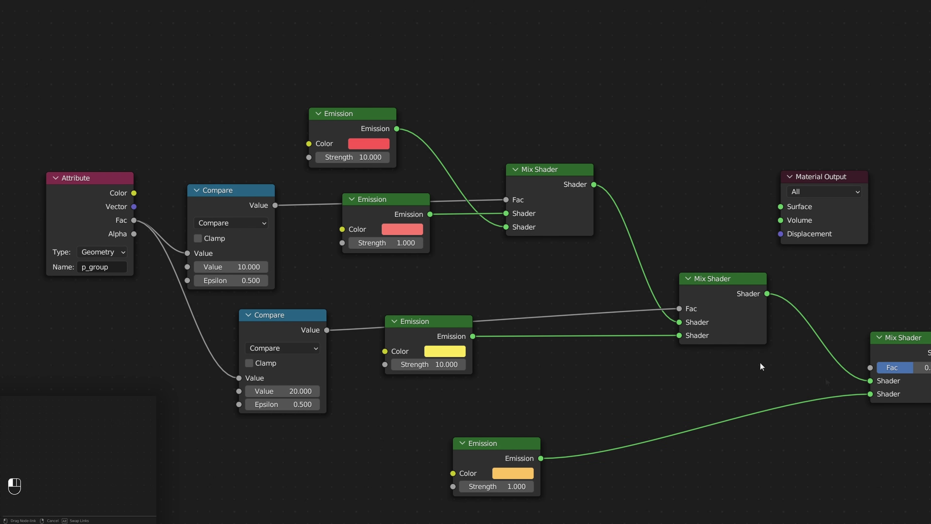
- Duplicate the Compare node to test p_group's Fac against 21 and use its result as the third Mix Shader's Fac
left_click(272, 358)
key("shift+d")
left_click(309, 488)
left_click_drag(133, 220, 275, 509)
left_click(319, 521)
type("21")
key("Return")
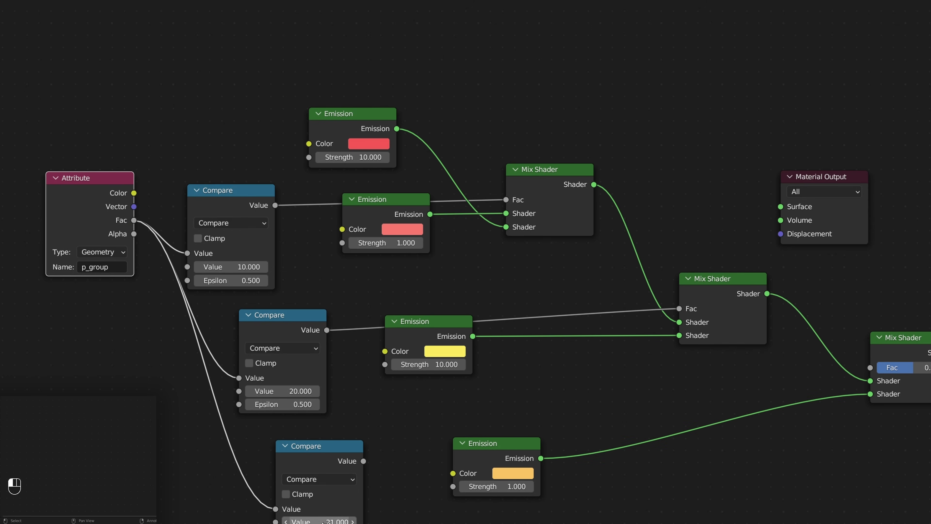
left_click_drag(363, 460, 871, 368)
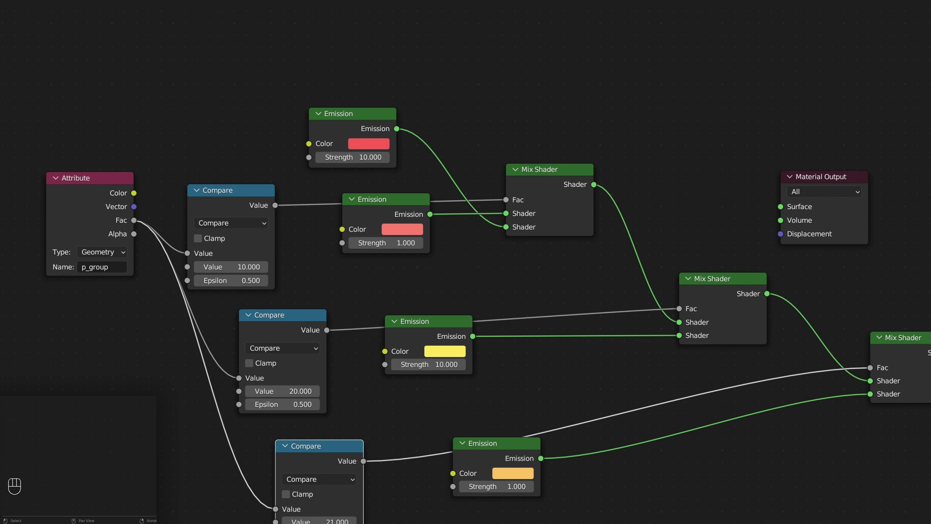
- Connect the last Mix Shader to the Material Output's Surface and check the firework in Rendered viewport shading around frame 39
left_click_drag(930, 352, 785, 209)
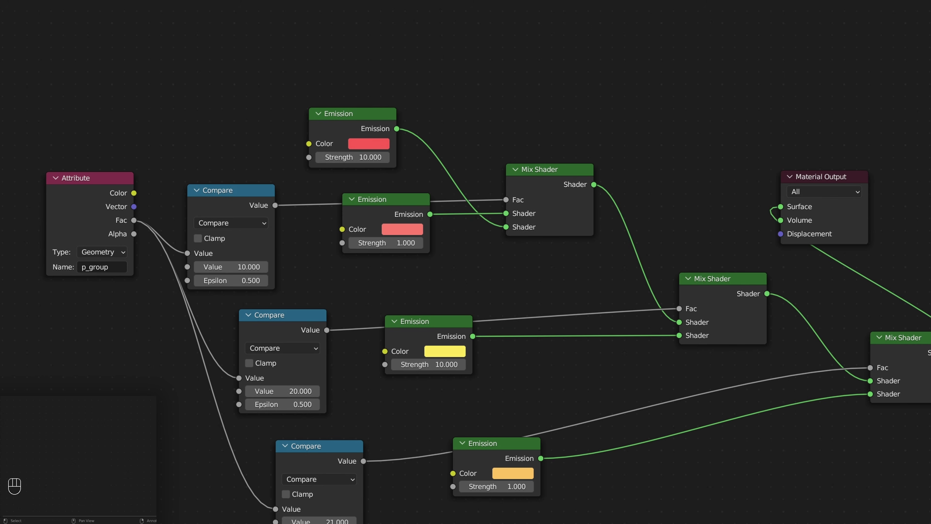
key("ctrl+space")
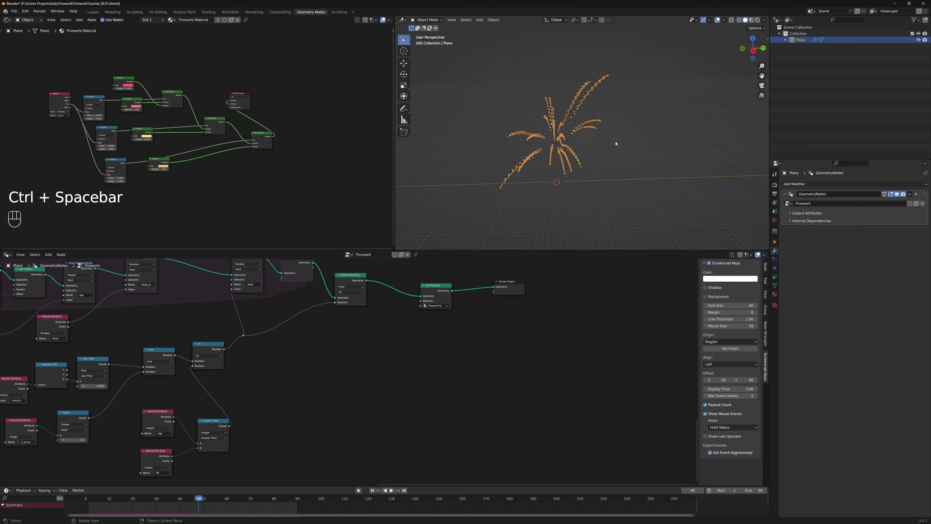
key("z")
key("z")
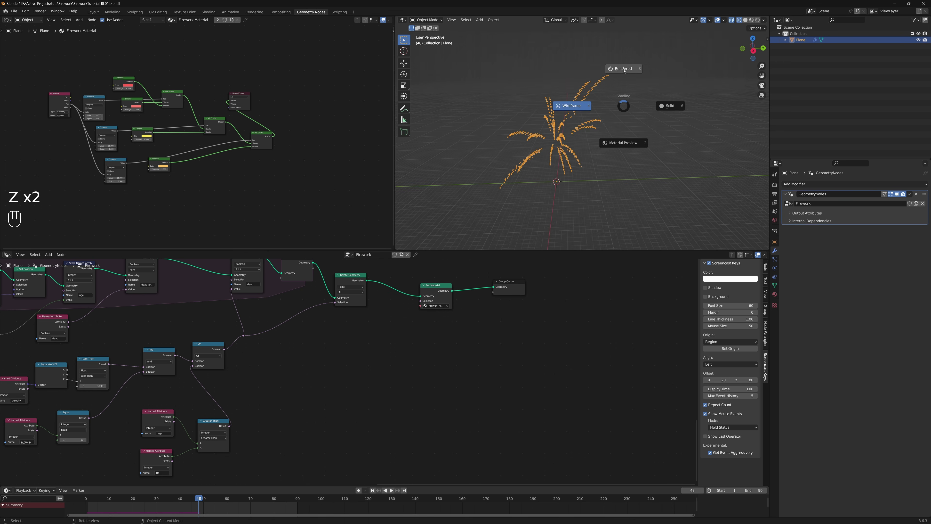
left_click(624, 69)
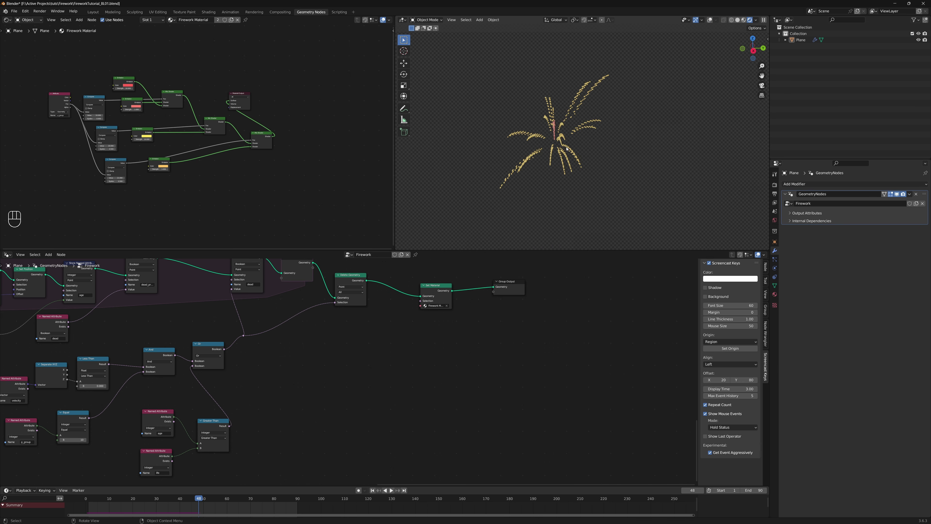
scroll(567, 148, "up", 2)
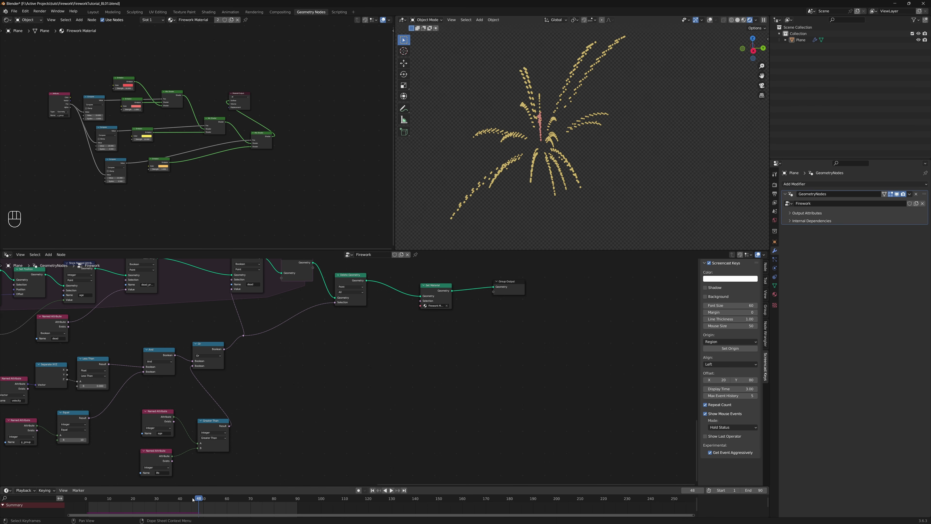
mouse_move(193, 500)
left_mouse_down()
mouse_move(115, 499)
mouse_move(178, 502)
left_mouse_up()
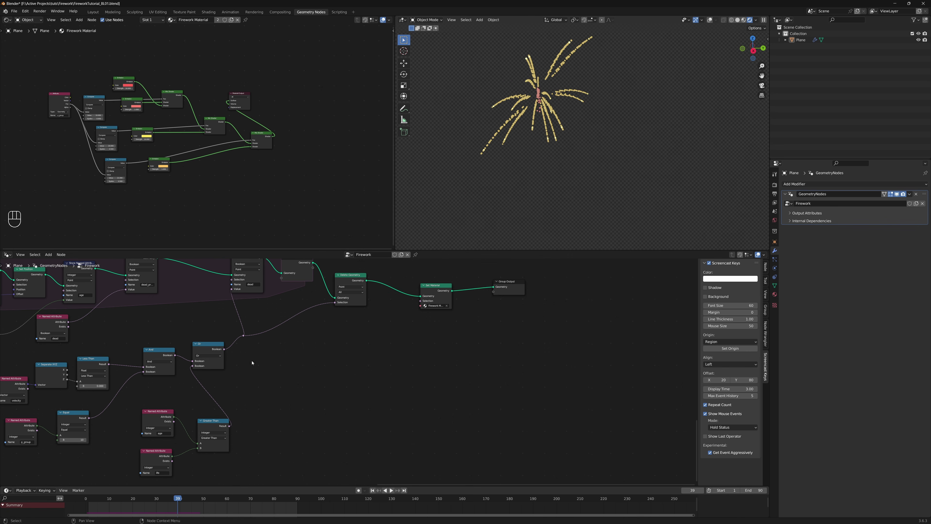
- Expose the Points node's Radius as an input of the Emitter node group
middle_click_drag(252, 363, 476, 342)
middle_click_drag(239, 345, 396, 381)
middle_click_drag(187, 364, 274, 387)
scroll(134, 424, "up", 1)
middle_click_drag(133, 425, 193, 417)
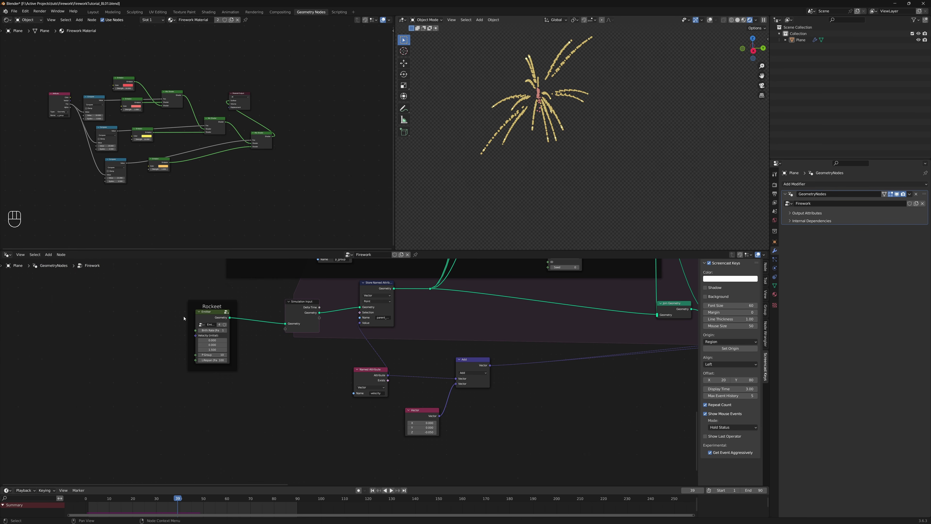
left_click(204, 315)
key("Tab")
key("ctrl+space")
scroll(291, 315, "up", 3)
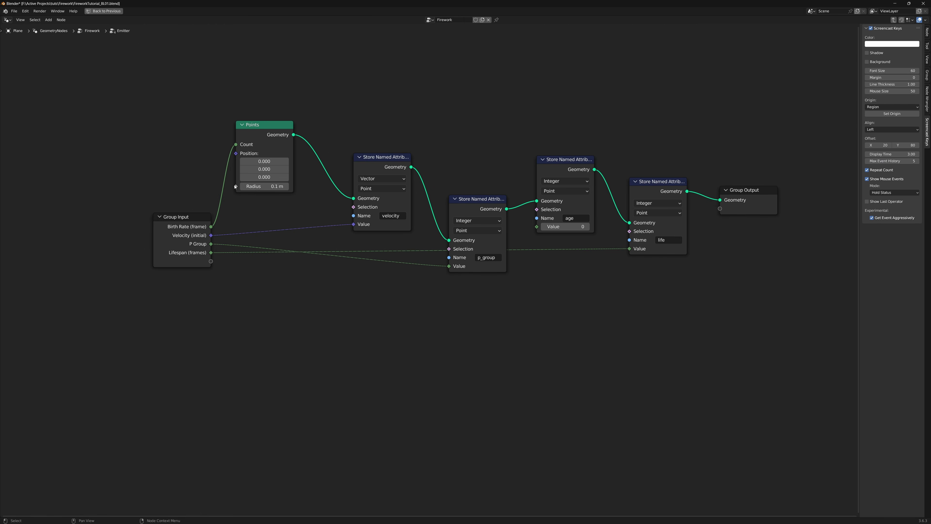
left_click_drag(235, 186, 211, 261)
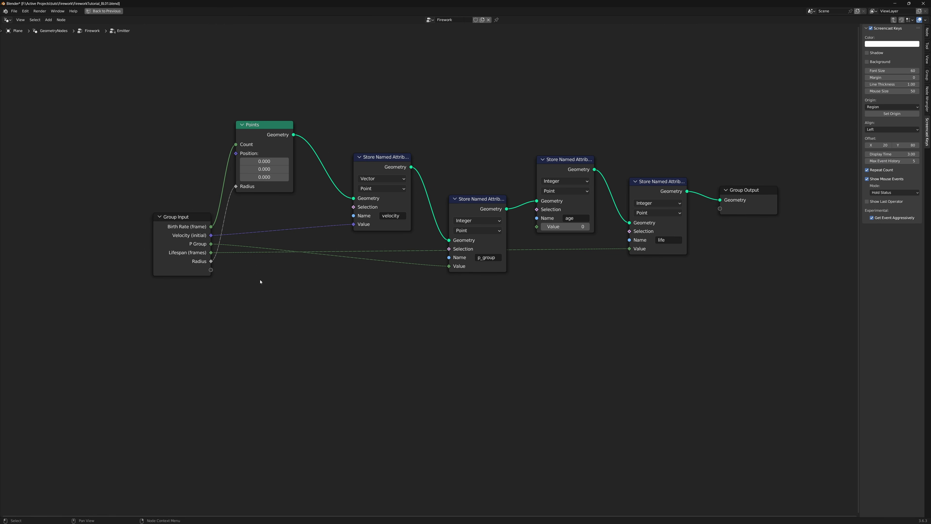
key("ctrl+space")
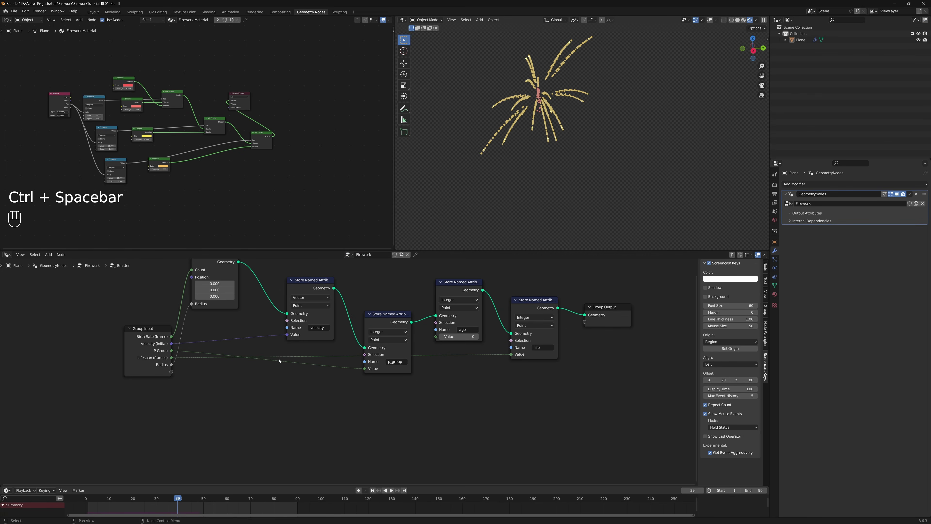
key("Tab")
- Set the Radius of the Emitter in the first Rocket Trail frame (P Group 11) to 0.02 m
middle_click_drag(227, 373, 258, 450)
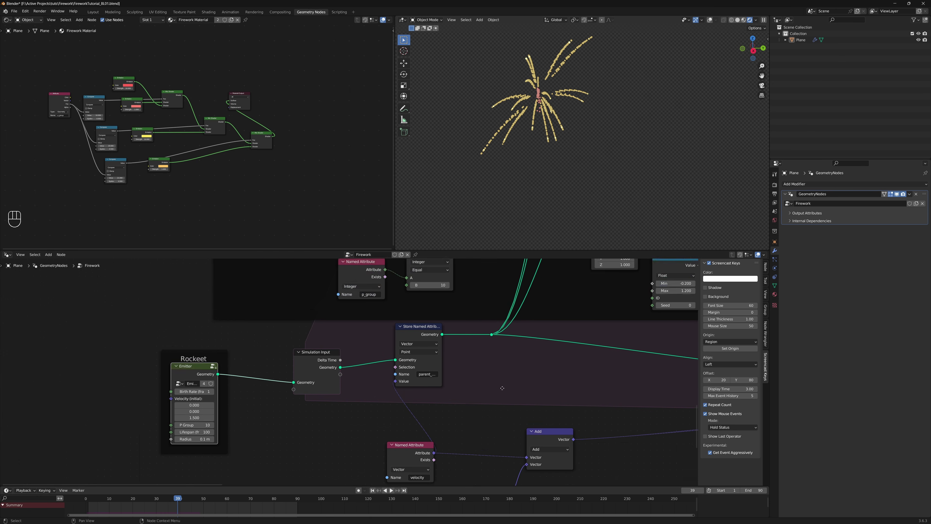
scroll(465, 378, "down", 1)
middle_click_drag(497, 336, 450, 389)
scroll(449, 358, "down", 1)
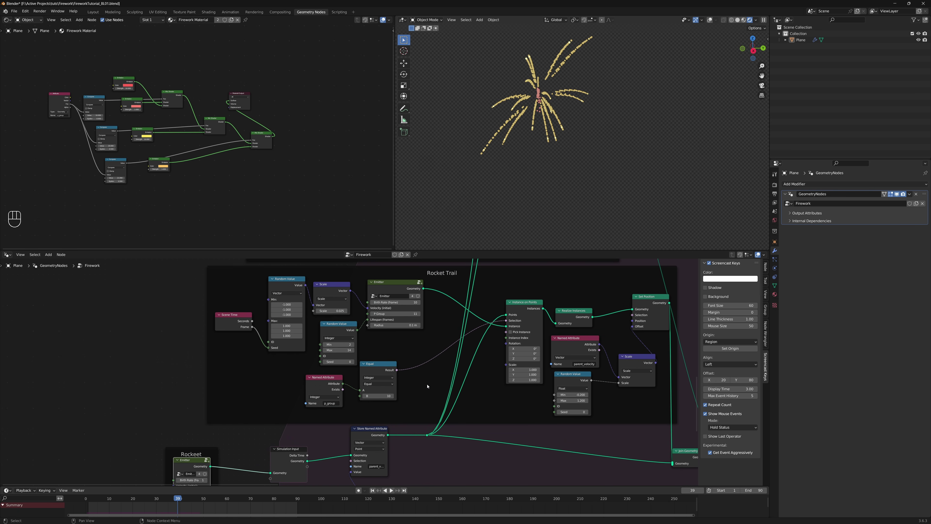
left_click(406, 326)
type(".02")
key("Return")
- Set the Radius of the explosion Emitter (P Group 20) to 0.08 m
middle_click_drag(434, 341, 396, 480)
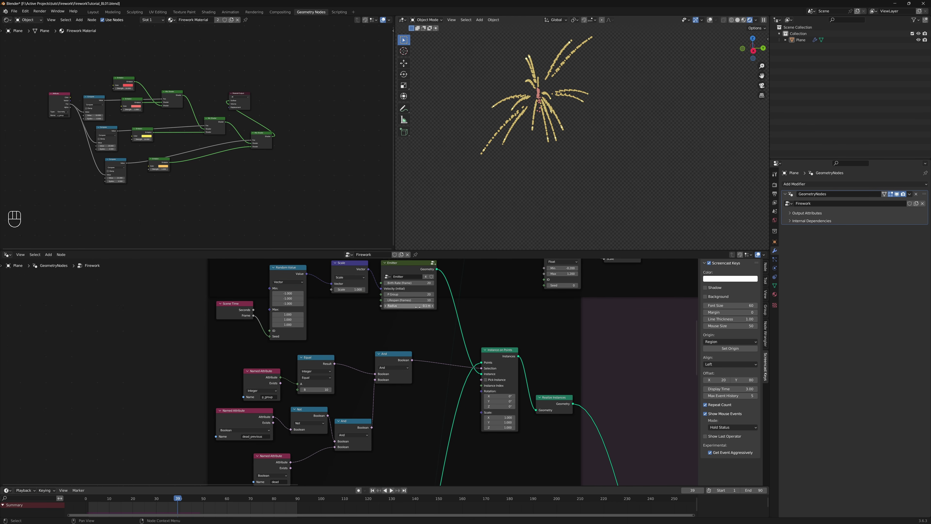
left_click(418, 306)
key("Return")
left_click(417, 305)
type(".08")
left_click(405, 345)
- Set the Radius of the Emitter in the explosion particles' trail frame (P Group 21) to 0.02 m
middle_click_drag(587, 341, 507, 434)
middle_click_drag(582, 391, 540, 485)
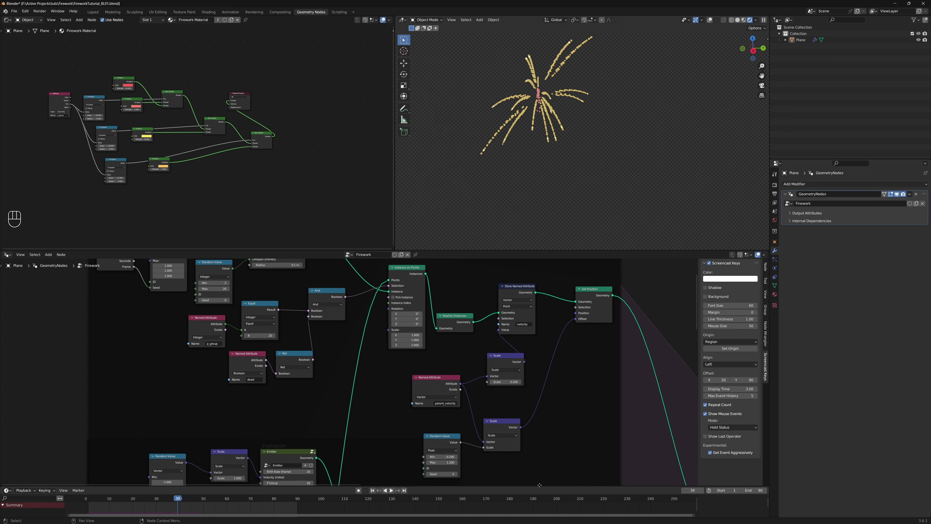
middle_click_drag(450, 401, 467, 477)
left_click(309, 342)
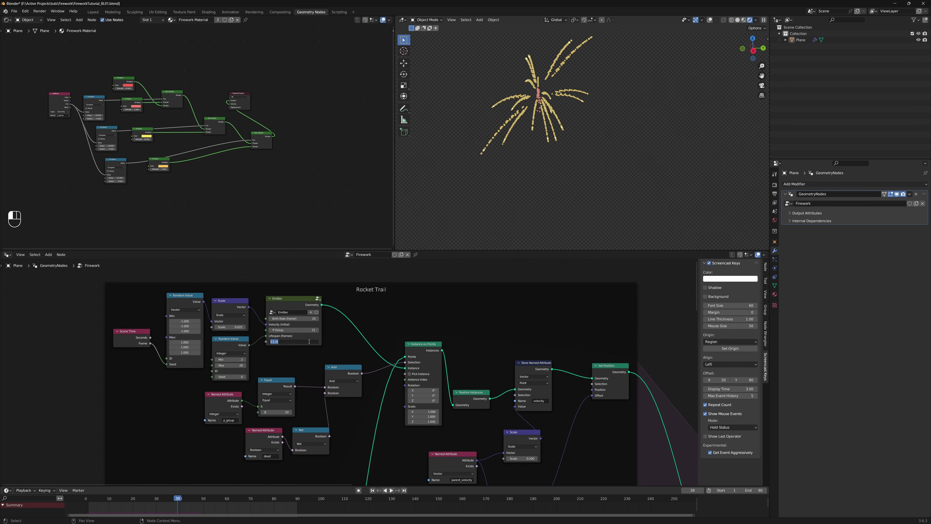
type(".02")
key("Return")
left_click(381, 325)
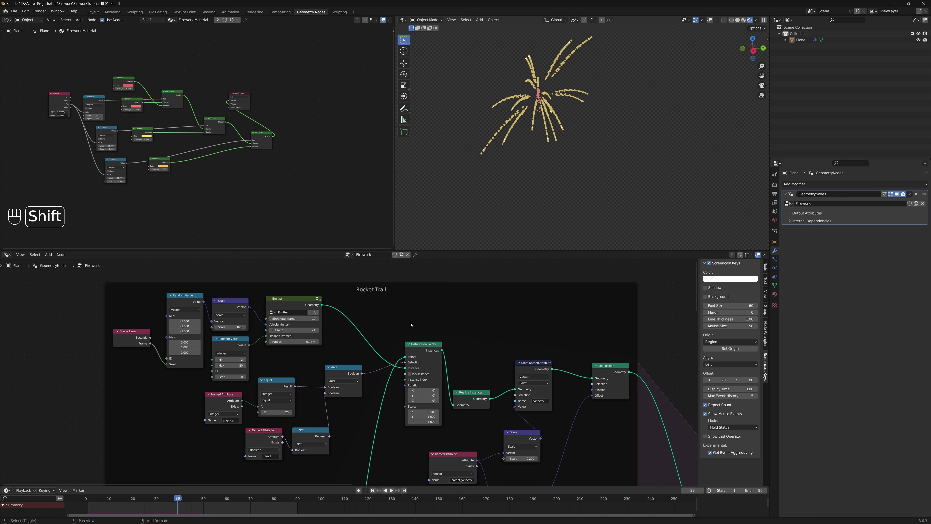
- Replay the simulation from the first frame and inspect the firework around frame 37
key("shift+Left")
key("shift+space")
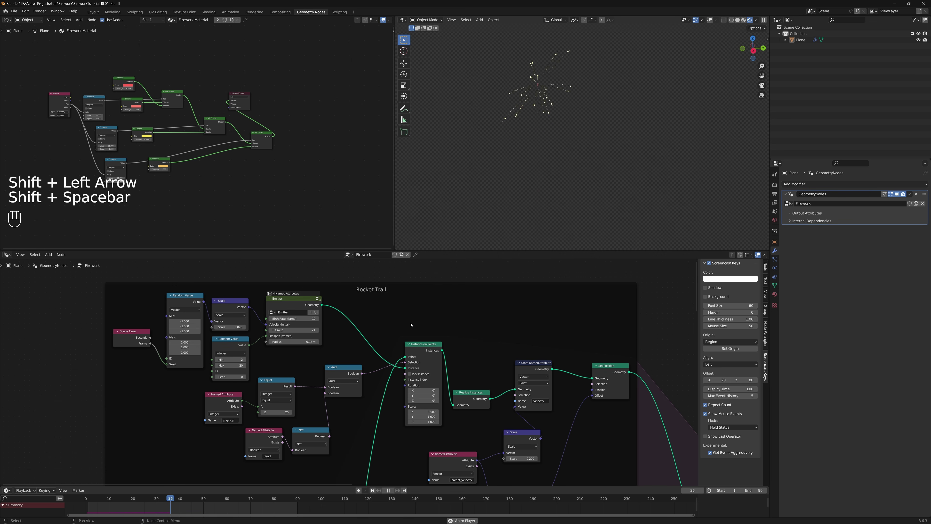
key("shift+space")
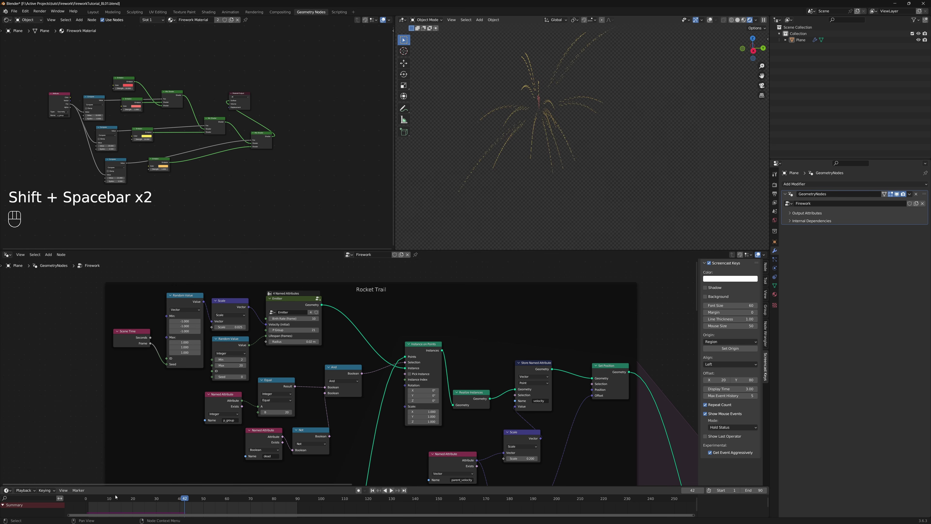
mouse_move(173, 501)
left_mouse_down()
mouse_move(202, 493)
mouse_move(172, 490)
left_mouse_up()
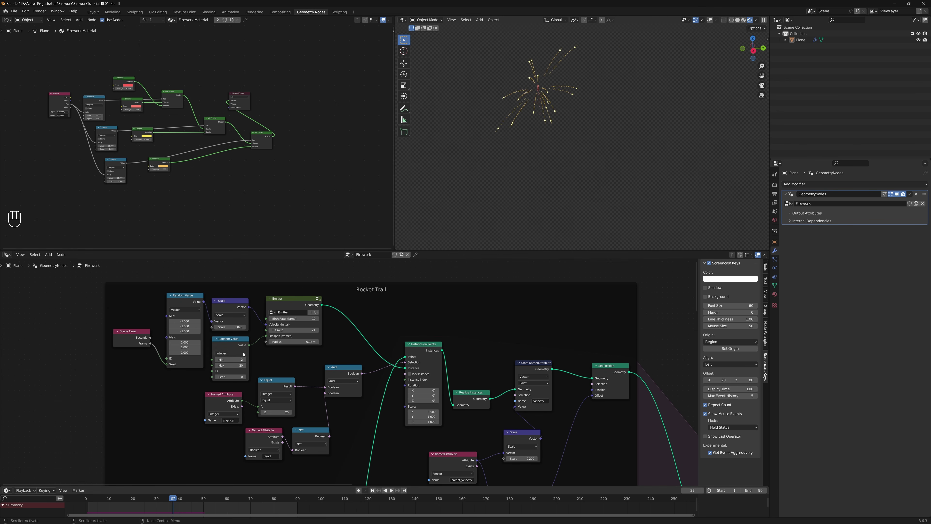
- Open the explosion Emitter's Lifespan value for editing and replay the simulation from the first frame
middle_click_drag(276, 407, 312, 283)
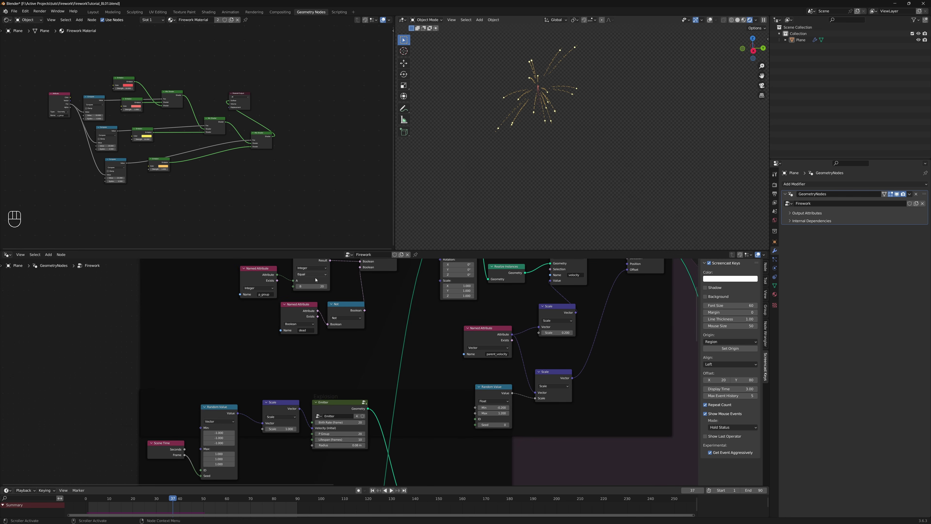
middle_click_drag(283, 427, 311, 331)
middle_click_drag(328, 394, 329, 374)
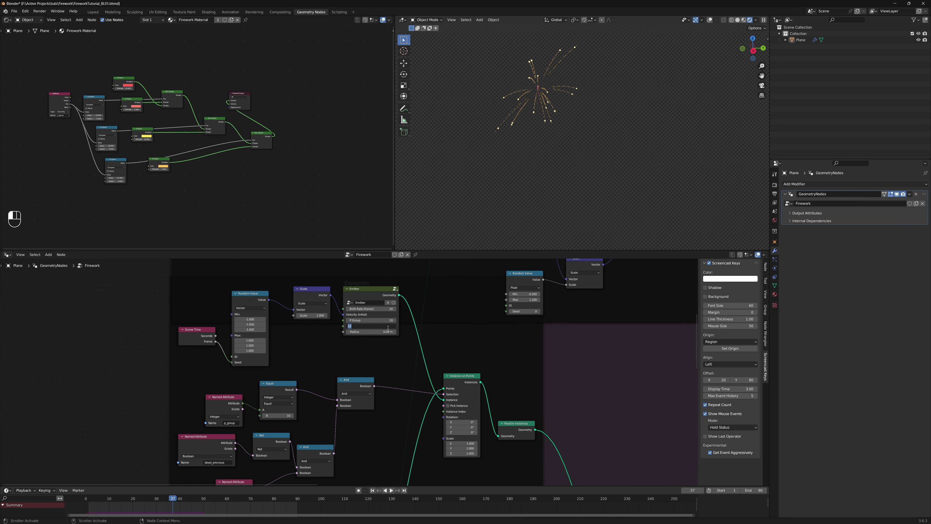
left_click(368, 350)
key("shift+Left")
key("shift+space")
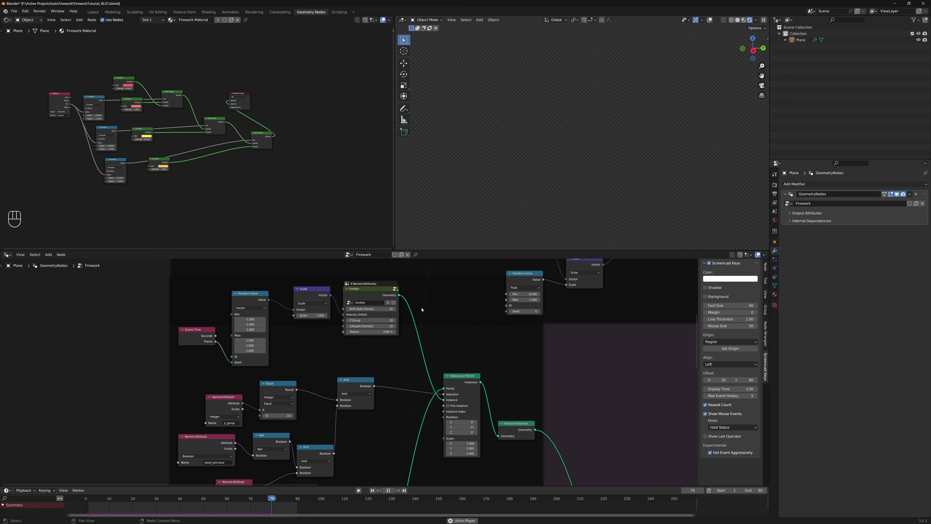
key("shift+space")
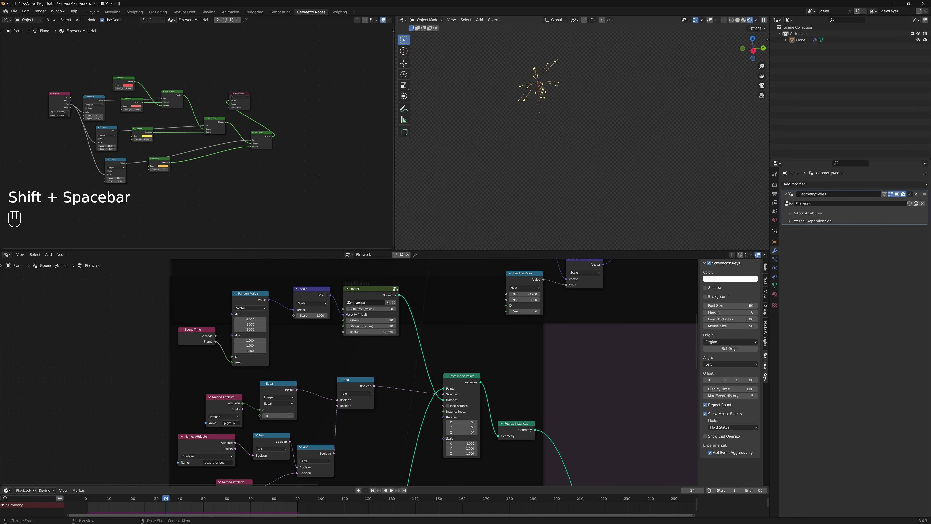
- Set the Birth Rate of the Emitter in the Rockeet frame to 5
left_click_drag(164, 498, 124, 493)
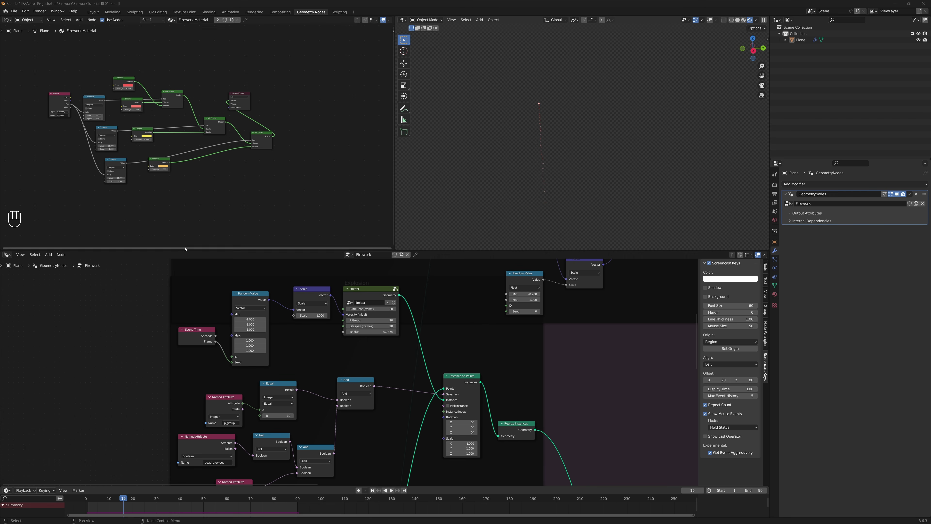
scroll(158, 324, "down", 4)
middle_click_drag(158, 324, 163, 223)
middle_click_drag(183, 433, 239, 375)
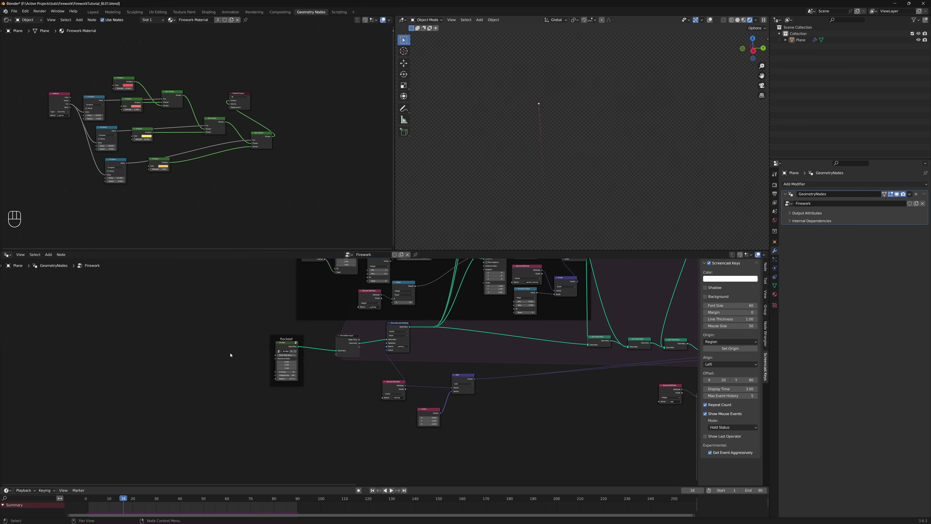
scroll(264, 390, "up", 3)
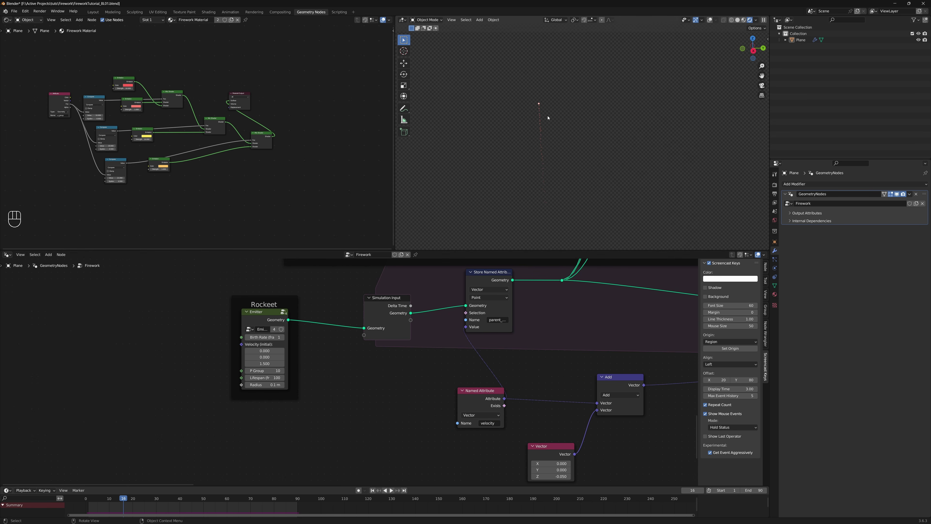
left_click(264, 336)
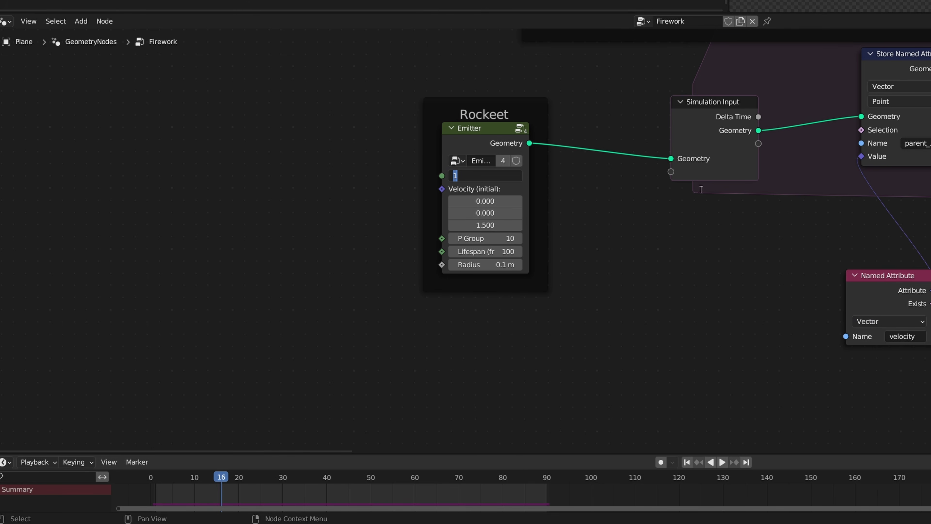
type("5")
key("Return")
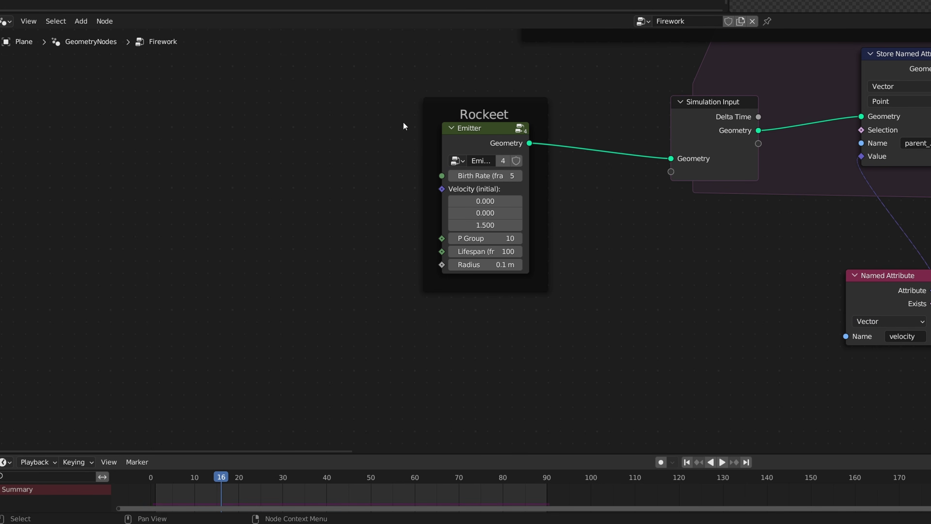
- Add a Random Value node of type Vector beside the Rockeet frame's Emitter
middle_click_drag(352, 204, 454, 205)
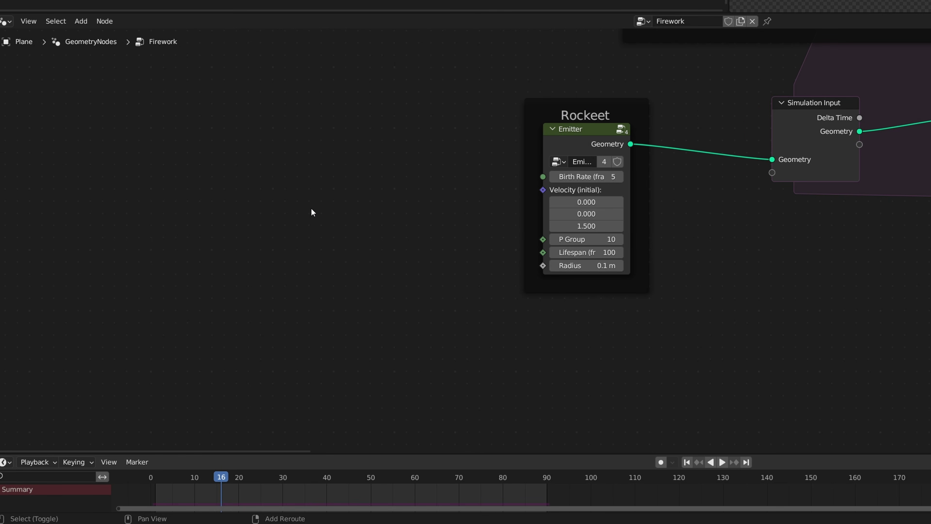
key("shift+a")
left_click(312, 209)
type("rand")
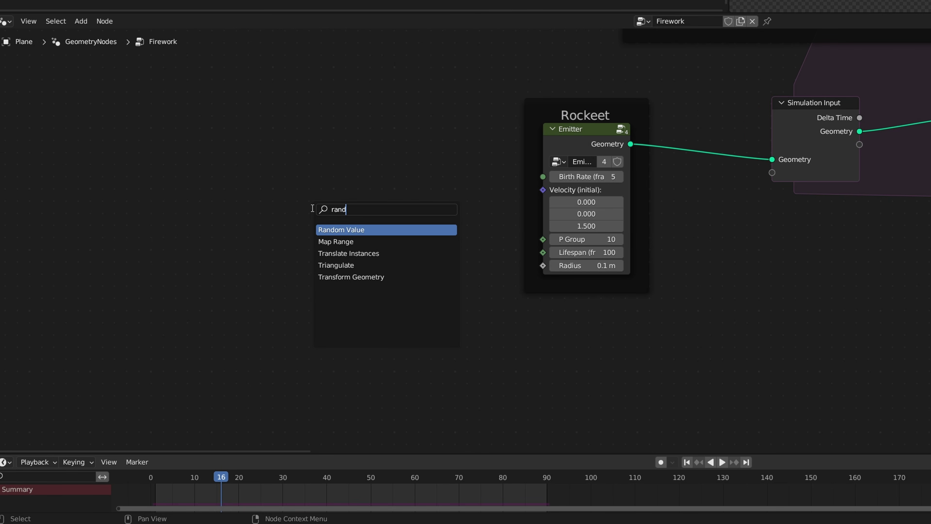
key("Return")
left_click(312, 208)
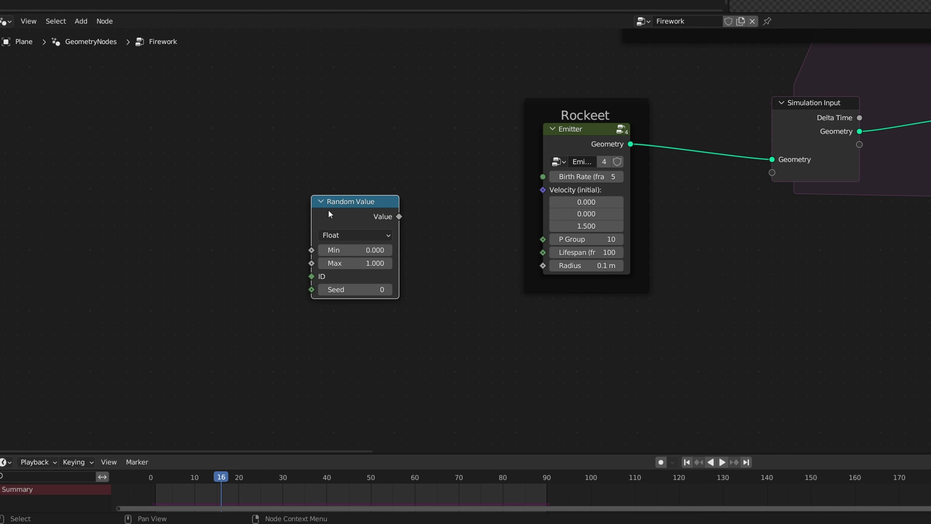
left_click(347, 235)
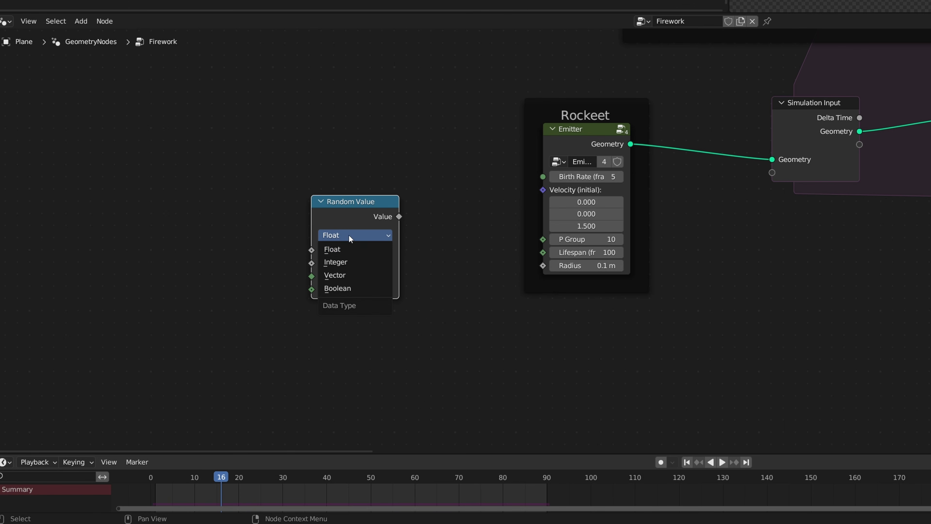
left_click(350, 275)
left_click_drag(359, 207, 331, 137)
- Set the Random Value minimum to 0.2 on all axes and its maximum to 0.3, 0.3 and 2
left_click_drag(326, 193, 326, 217)
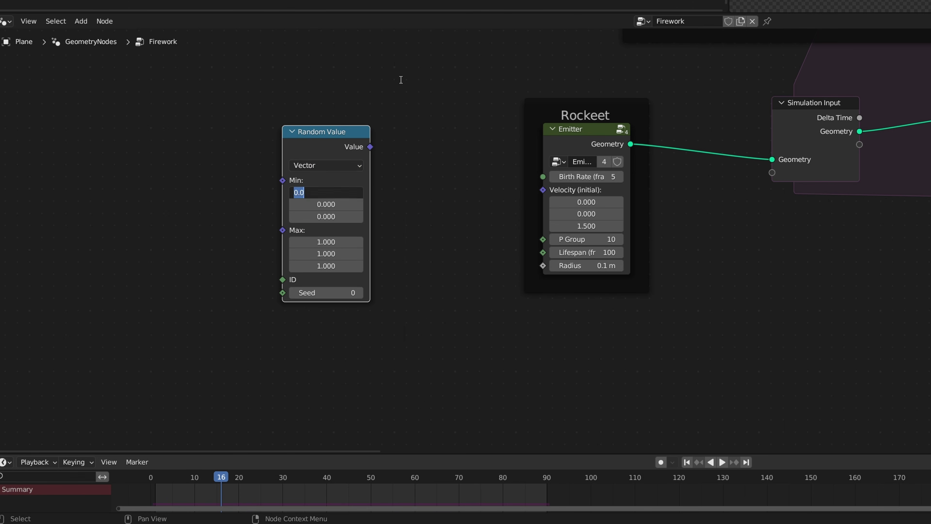
type("0.2")
key("Return")
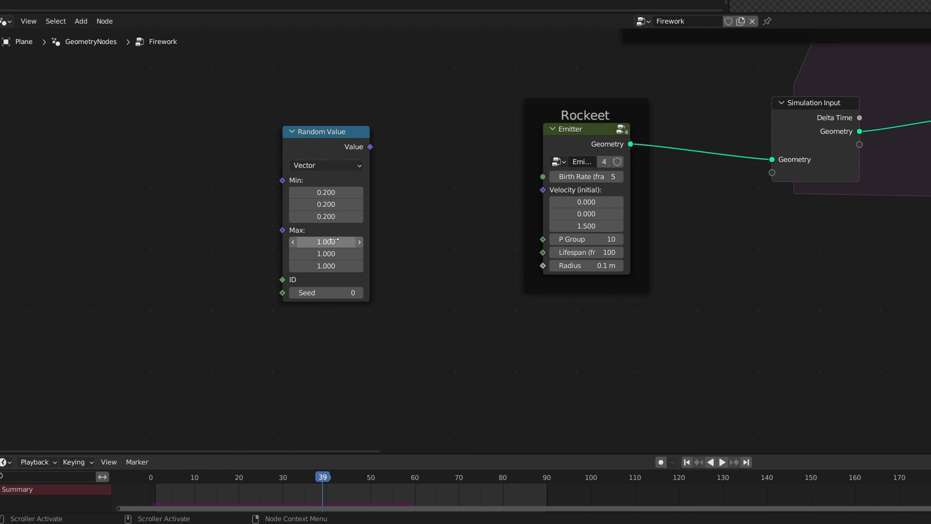
left_click(319, 242)
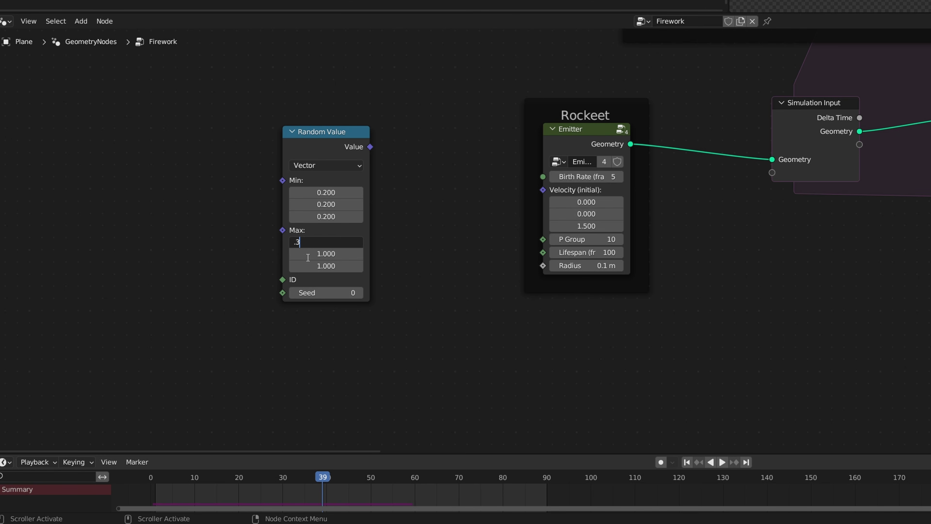
key("Tab")
type(".3")
key("Return")
left_click(318, 266)
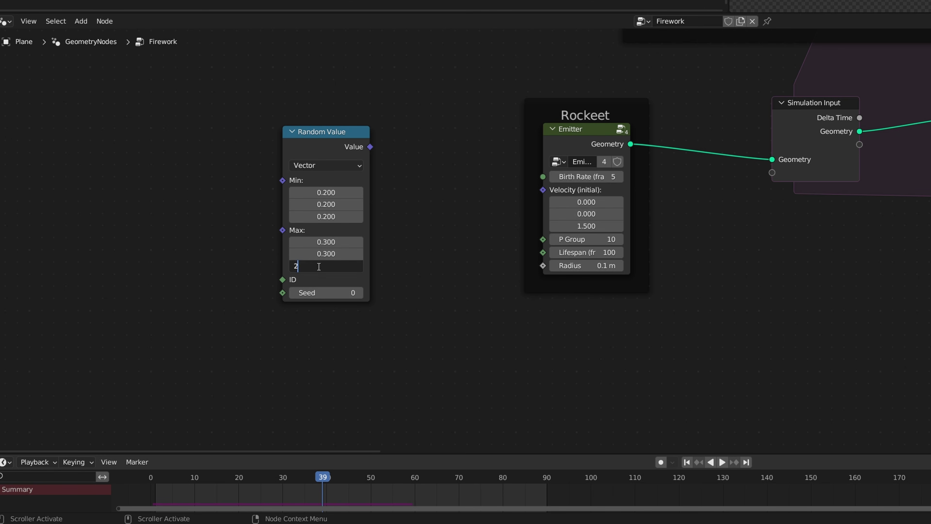
type("2")
key("Return")
- Connect the Random Value output to the rocket Emitter's Velocity (initial) and replay the simulation from the first frame
left_click_drag(369, 147, 543, 190)
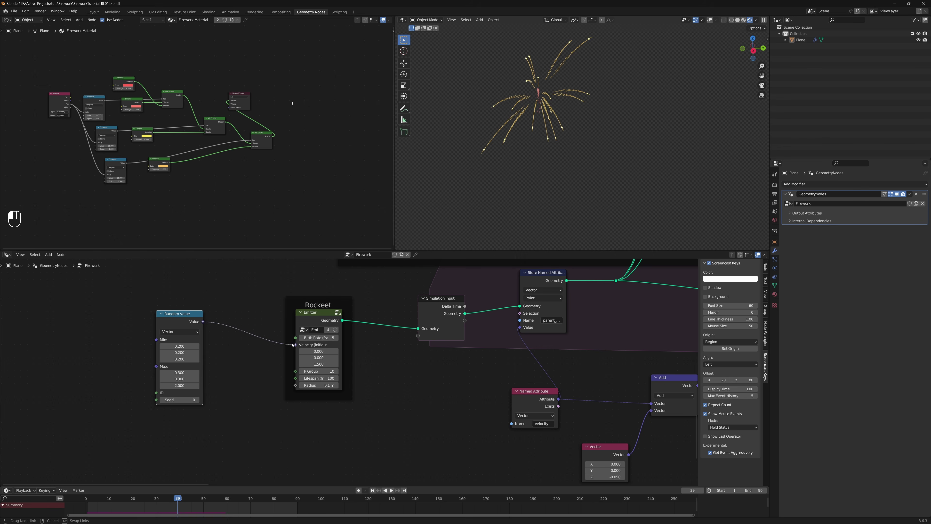
key("shift+Left")
key("shift+space")
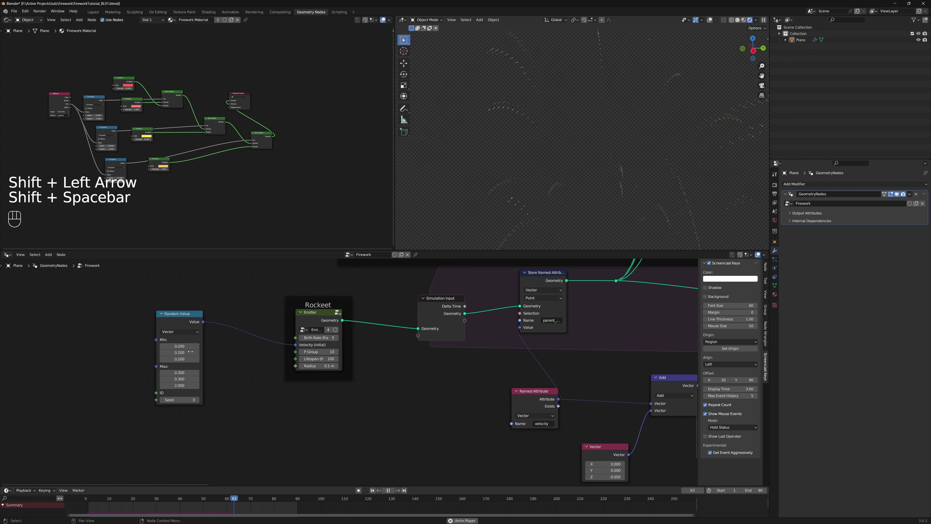
- Set the Z component of the Random Value minimum to 1 and stop the playback at frame 25
left_click(183, 359)
type("1")
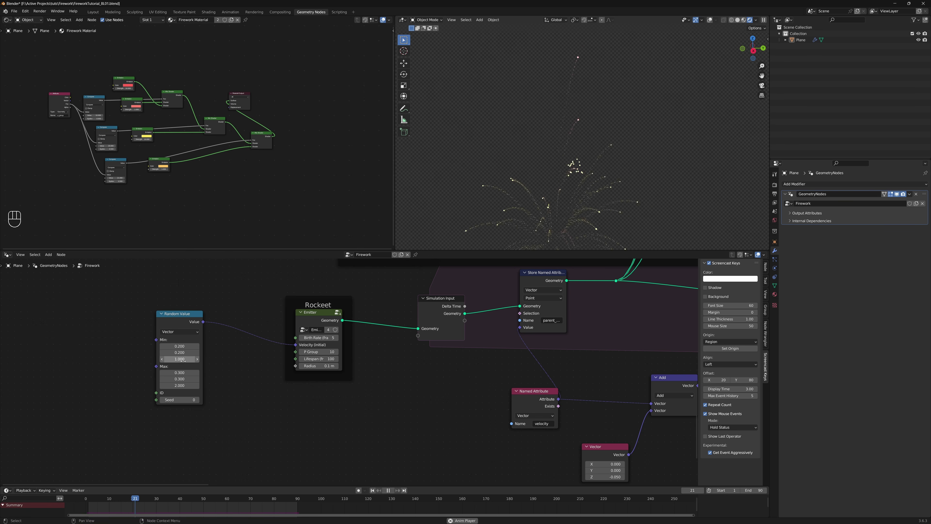
key("Return")
key("shift+space")
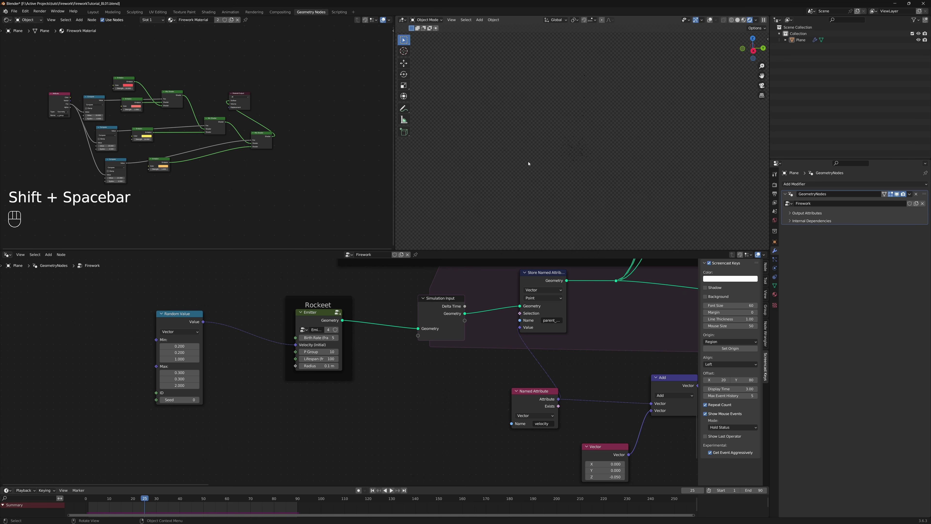
- Compare the firework in solid and rendered viewport shading, and scrub the timeline back to about frame 12
key("z")
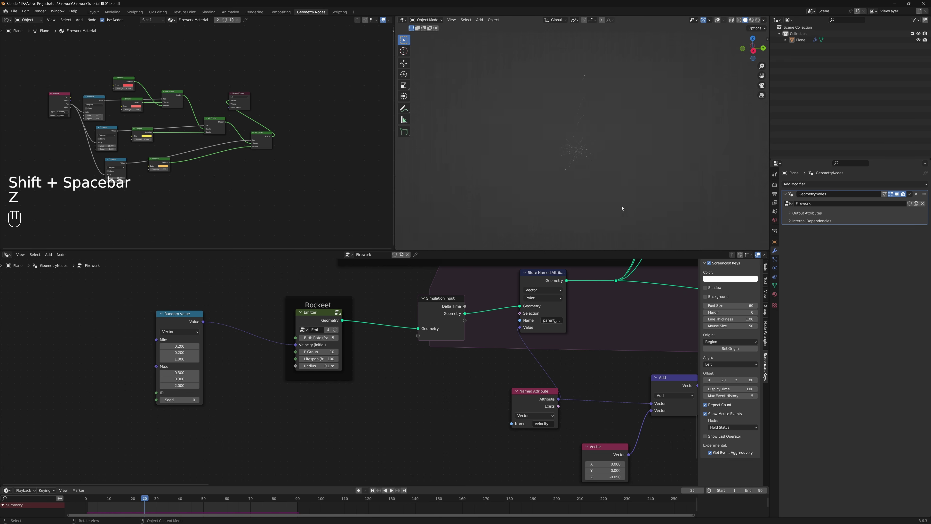
key("z")
left_click(530, 104)
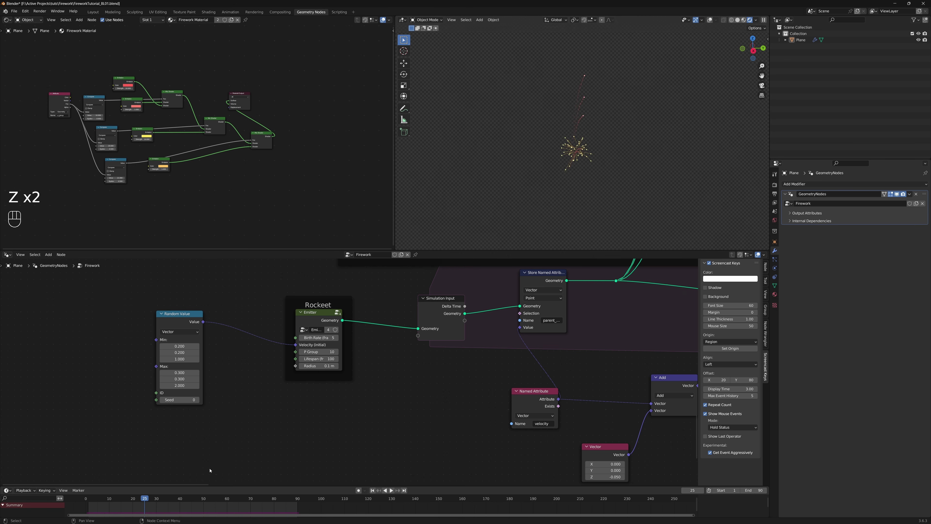
left_click_drag(142, 500, 114, 496)
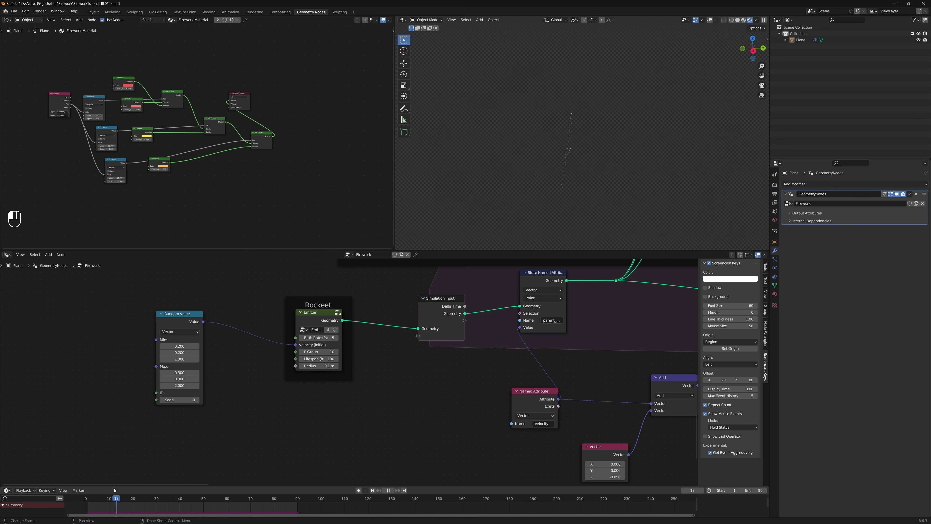
- Set the rocket Emitter's Birth Rate to 50 and replay the simulation from the first frame
left_click(331, 338)
type("50")
key("Return")
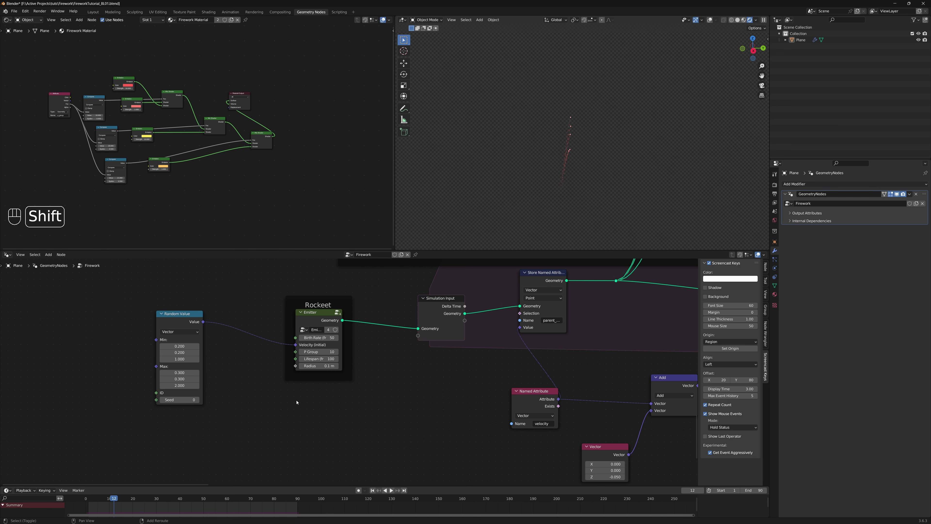
key("shift+Left")
key("shift+Down")
key("shift+Left")
key("shift+Left")
key("shift+space")
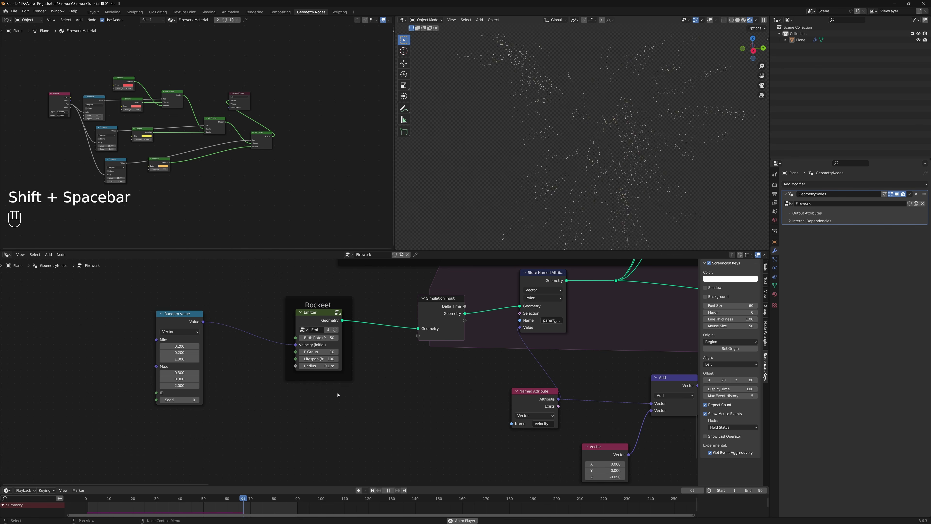
key("shift+space")
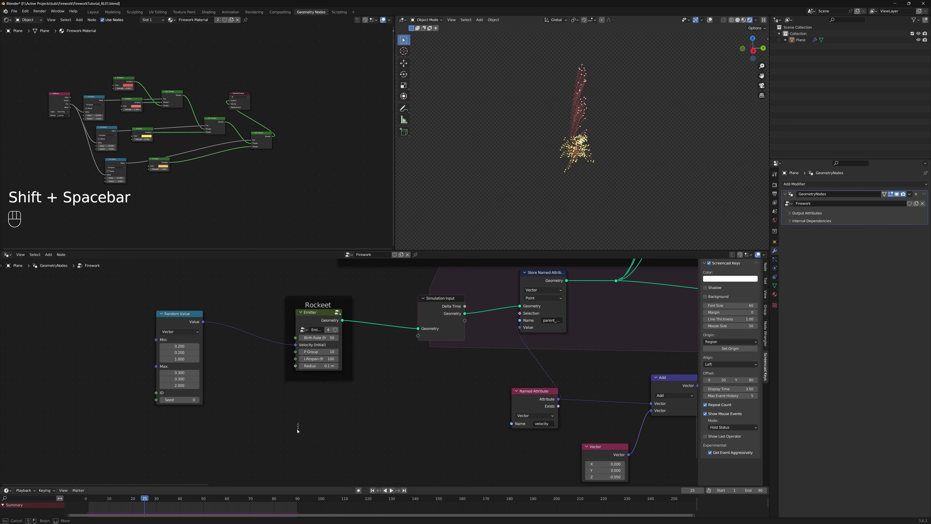
- Save the file and show the Scene.001 compositing node tree in a maximized Compositor
key("ctrl+s")
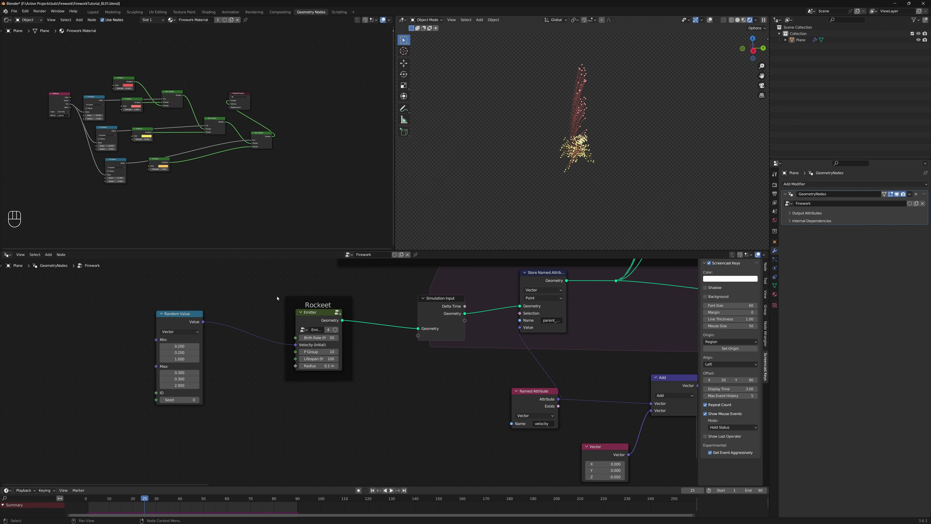
key("ctrl+space")
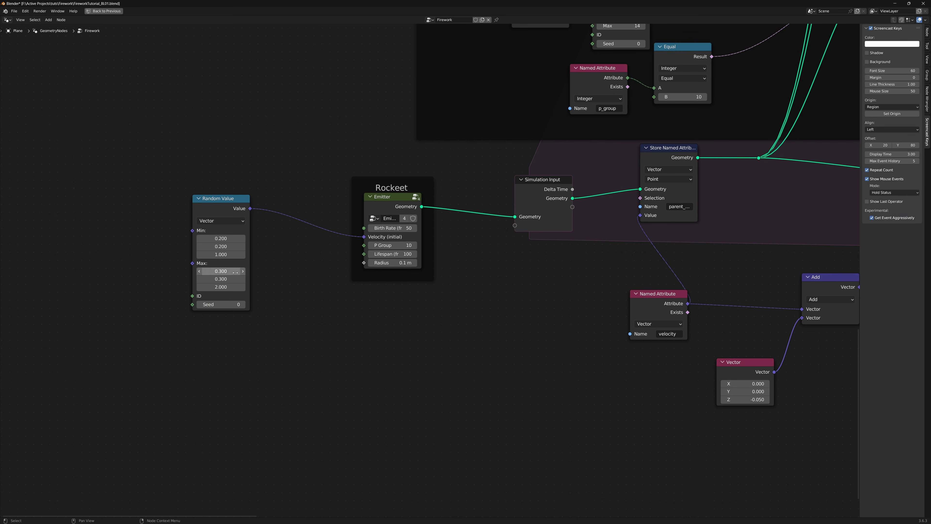
left_click(10, 20)
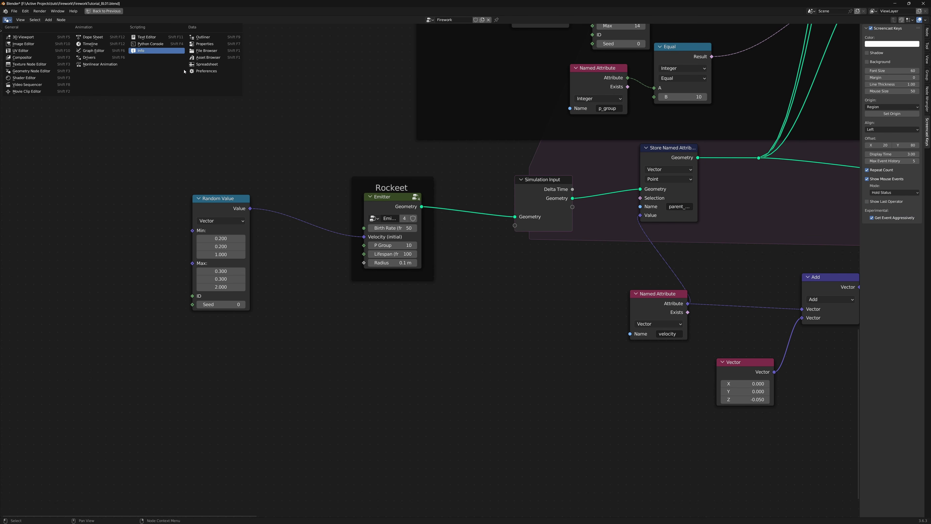
left_click(47, 61)
left_click(14, 11)
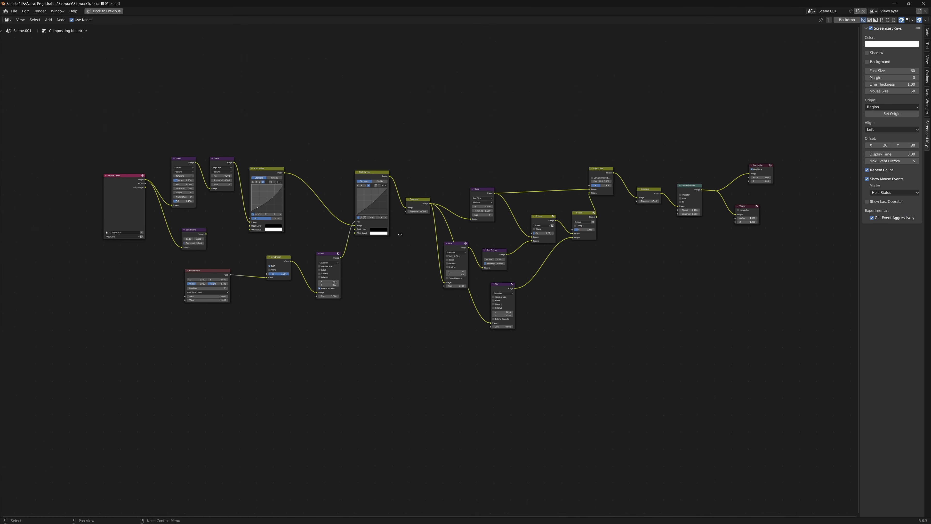
- Examine the Scene.001 compositing nodes from the first Glare nodes to the Composite output, and restore the full workspace layout
middle_click_drag(411, 236, 390, 232)
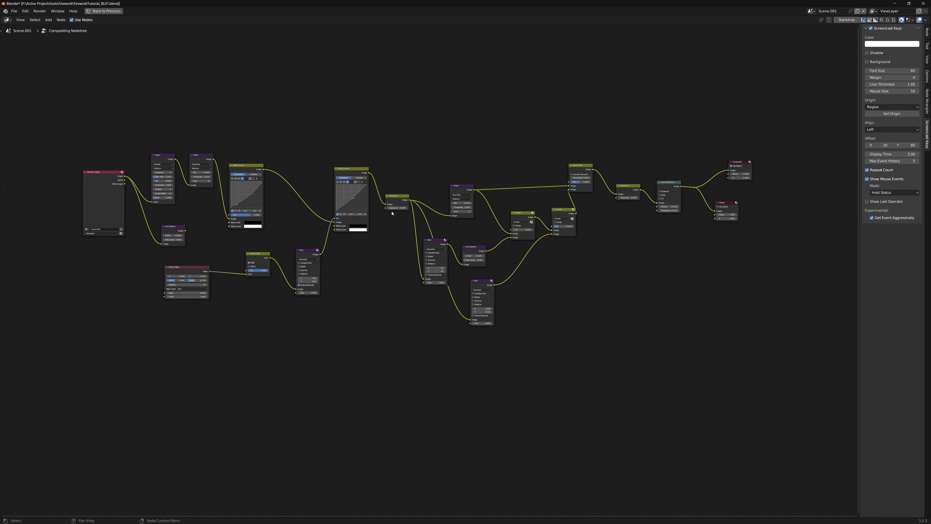
scroll(257, 238, "up", 3)
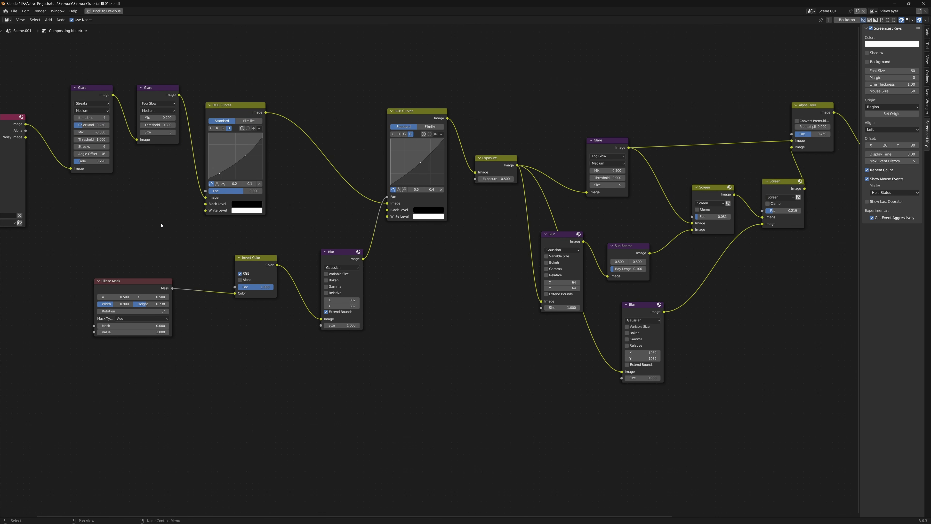
middle_click_drag(161, 225, 257, 228)
middle_click_drag(509, 256, 157, 242)
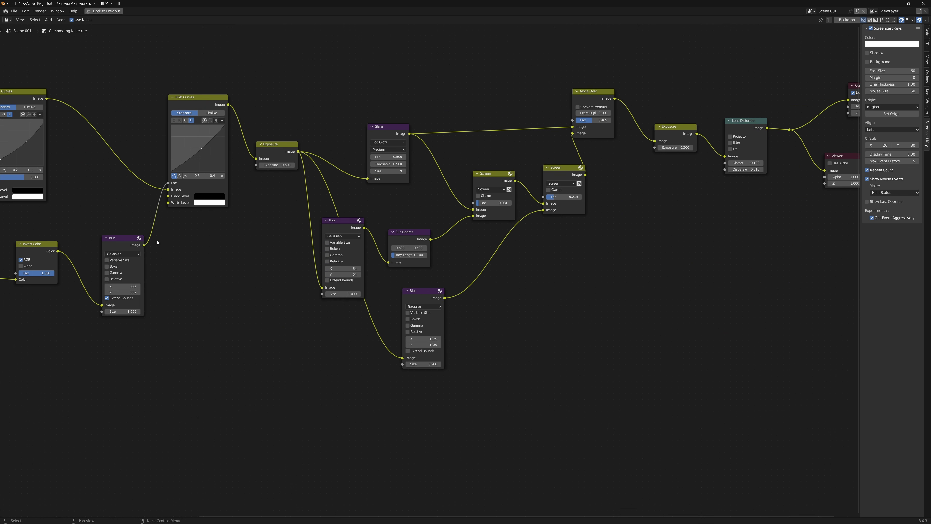
middle_click_drag(650, 247, 413, 257)
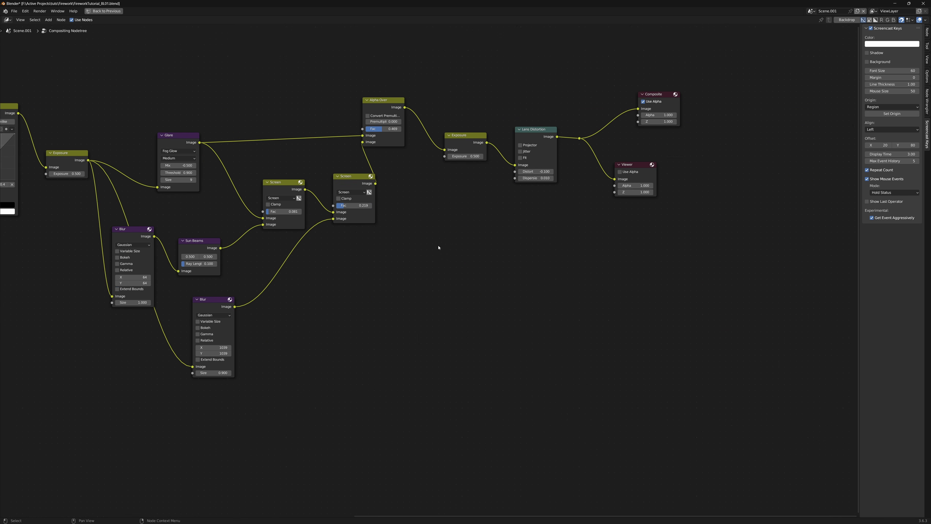
key("ctrl+space")
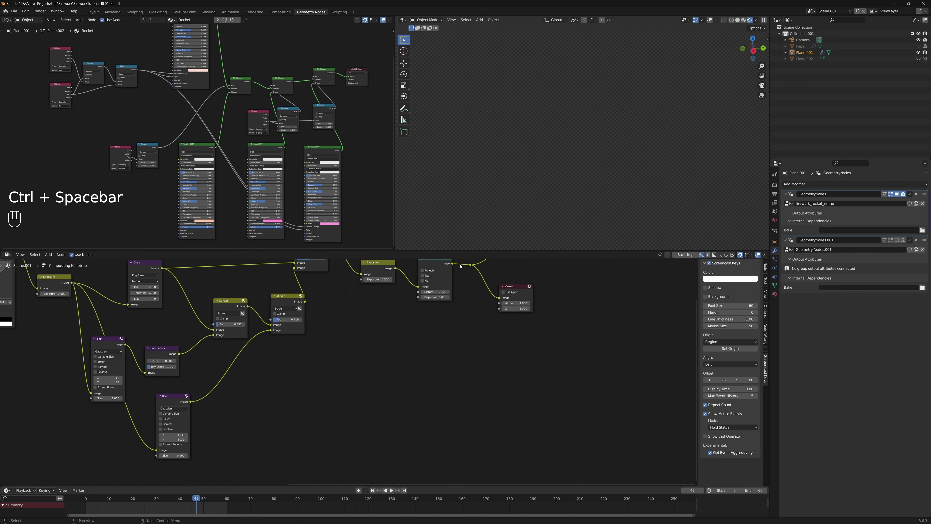
- Switch the viewport to solid shading and replay the firework in the original Scene from the first frame
key("z")
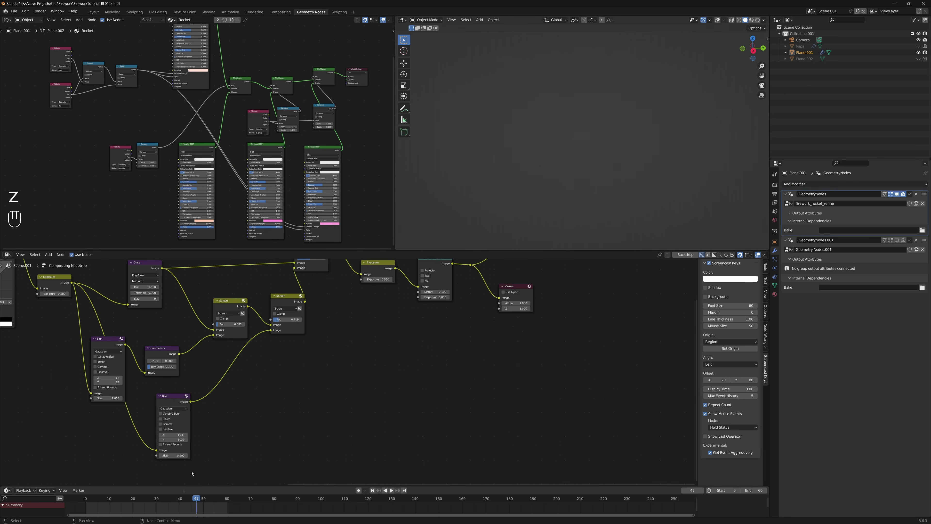
key("shift+Left")
key("shift+space")
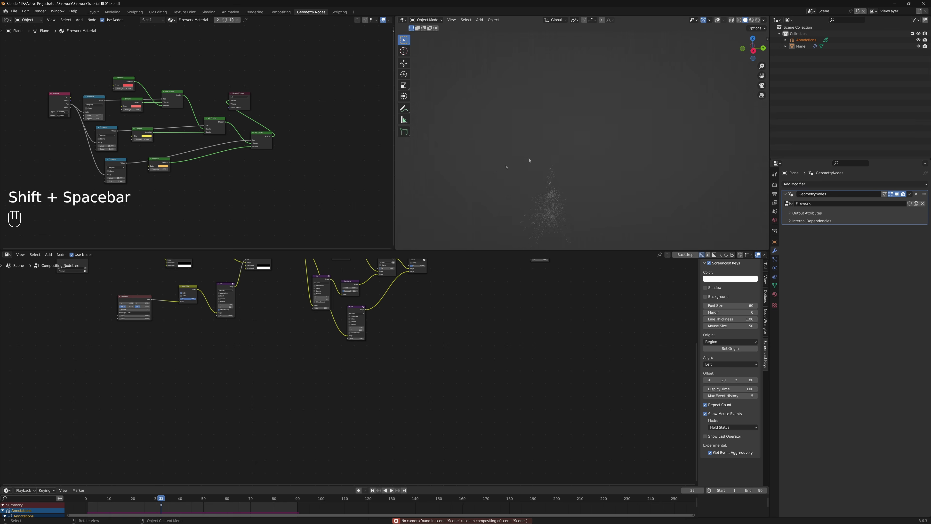
- Add a camera to the scene and align it to the current view of the firework
key("shift+a")
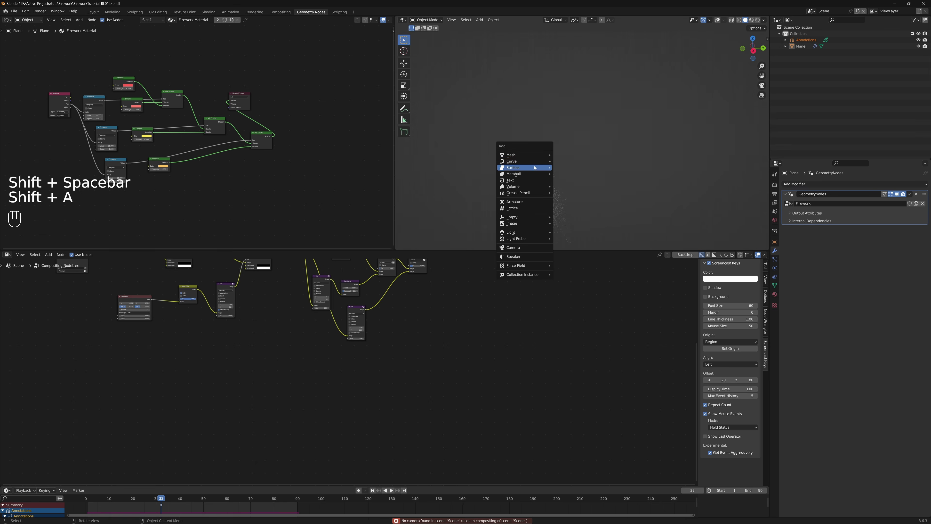
left_click(520, 247)
key("ctrl+alt+KP_0")
- Lock the camera to the view and reframe it so the firework sits inside the camera frame
key("n")
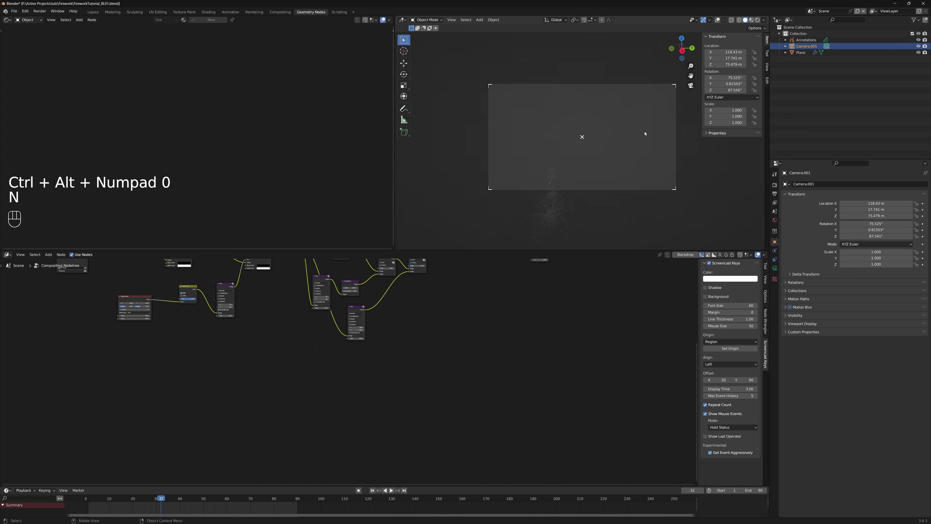
left_click(766, 68)
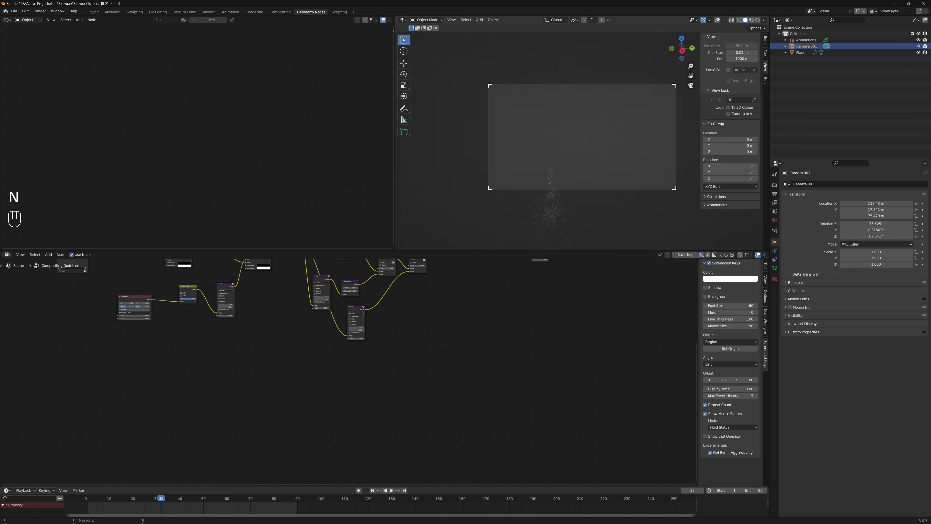
left_click(742, 114)
mouse_move(574, 147)
middle_mouse_down("shift")
mouse_move(587, 112)
mouse_move(565, 140)
mouse_move(591, 135)
mouse_move(595, 102)
mouse_move(581, 129)
middle_mouse_up("shift")
- Preview the firework through the camera in rendered shading and stop the playback at frame 34
key("z")
left_click(589, 93)
scroll(591, 111, "up", 3)
left_click_drag(158, 498, 153, 495)
key("space")
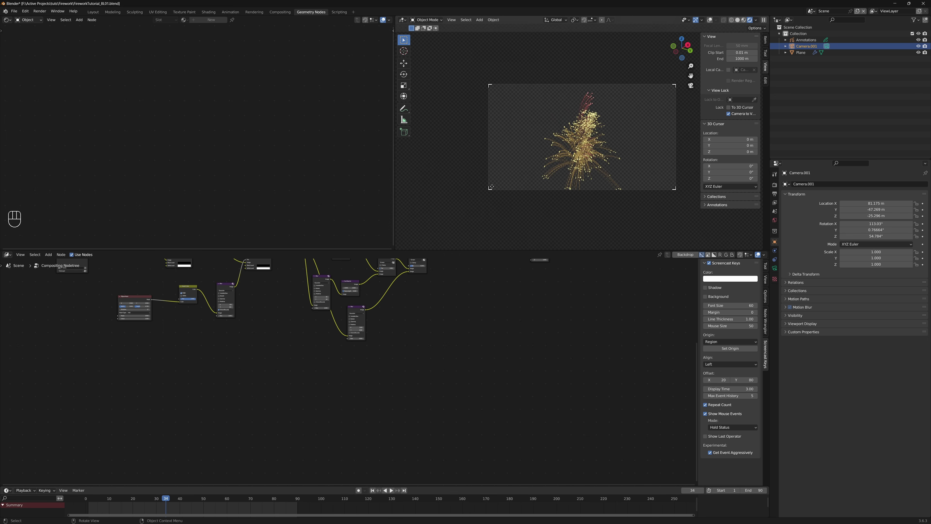
- Return the viewport to solid shading, render frame 34, and close the render window after viewing the result
key("z")
left_click(532, 190)
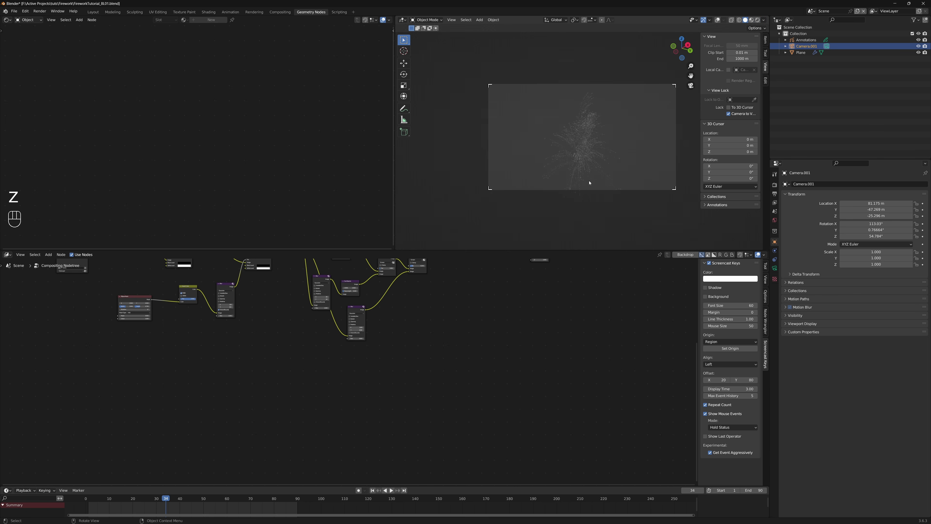
key("F12")
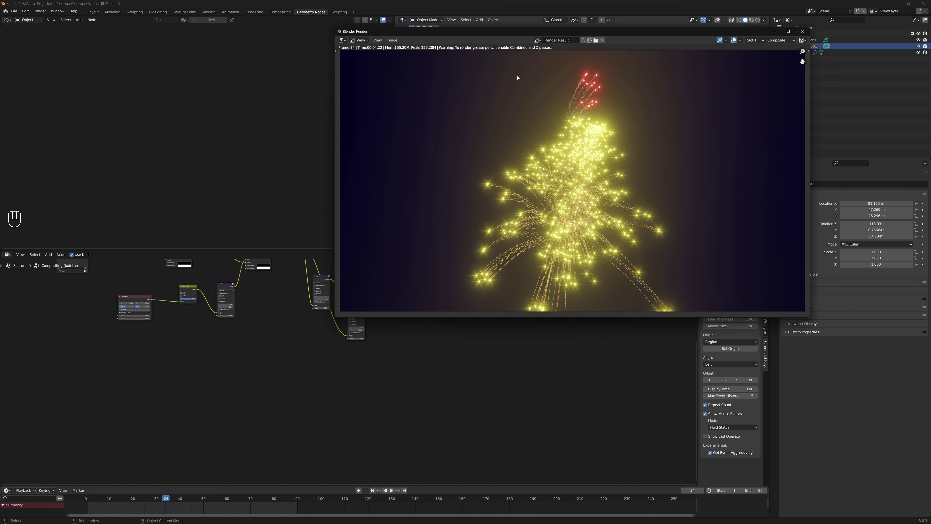
left_click_drag(623, 33, 508, 58)
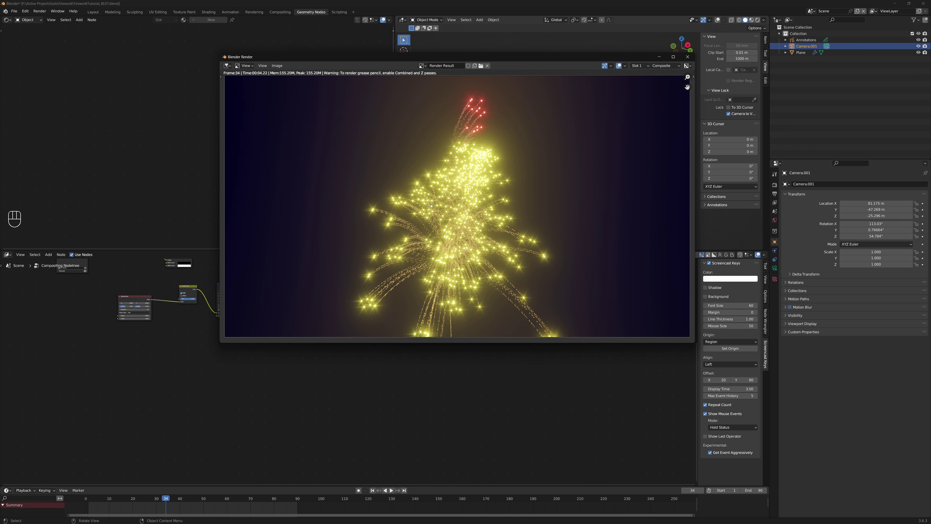
left_click(688, 57)
- Change the lower node editor from compositing back to the Firework geometry nodes of the Plane object
middle_click_drag(269, 355, 340, 398)
key("shift+F3")
key("shift+F3")
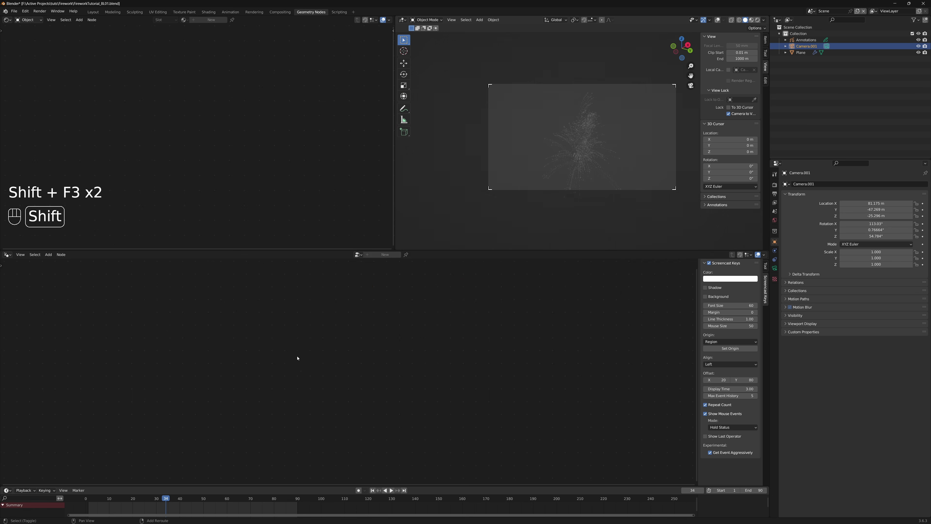
left_click(801, 52)
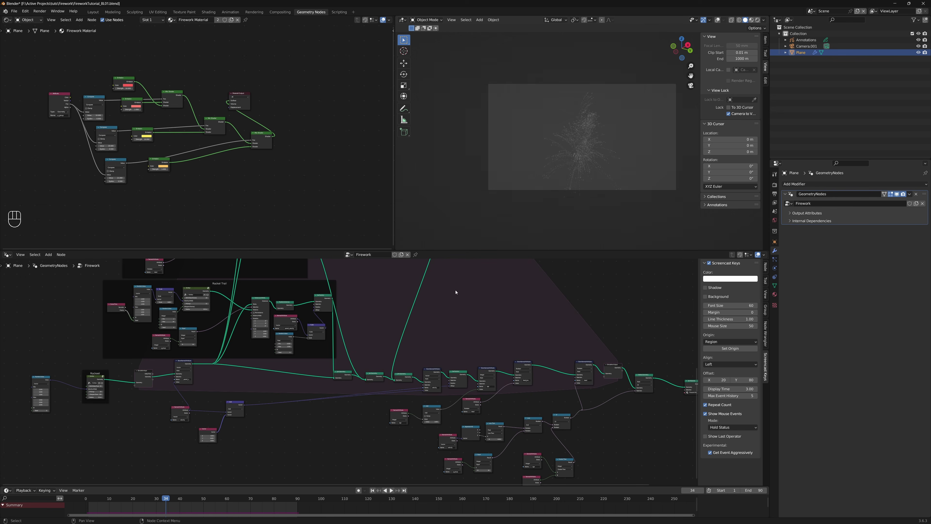
- Set the Birth Rate of the Emitter in the Rocket Trail frame to 30
middle_click_drag(374, 307, 575, 388)
middle_click_drag(443, 356, 453, 268)
scroll(442, 399, "up", 4)
scroll(452, 269, "up", 1)
scroll(539, 369, "up", 2)
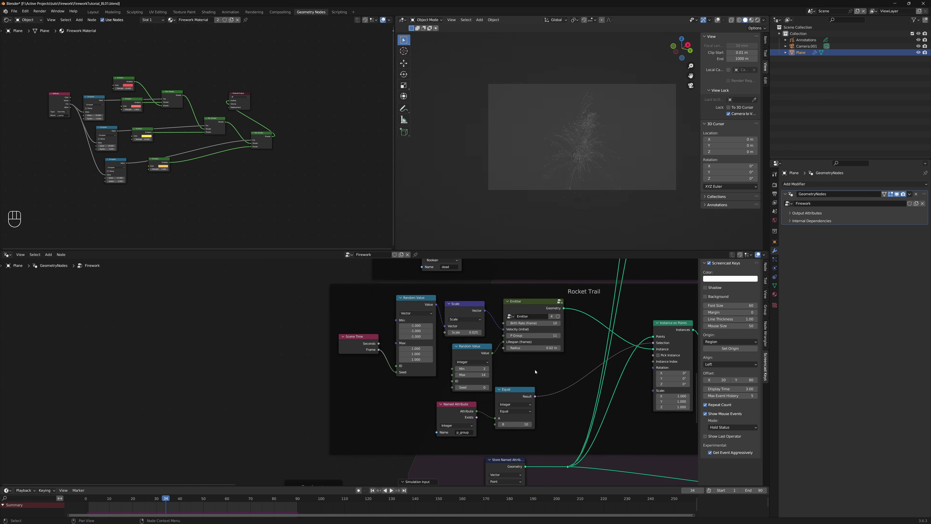
double_click(500, 335)
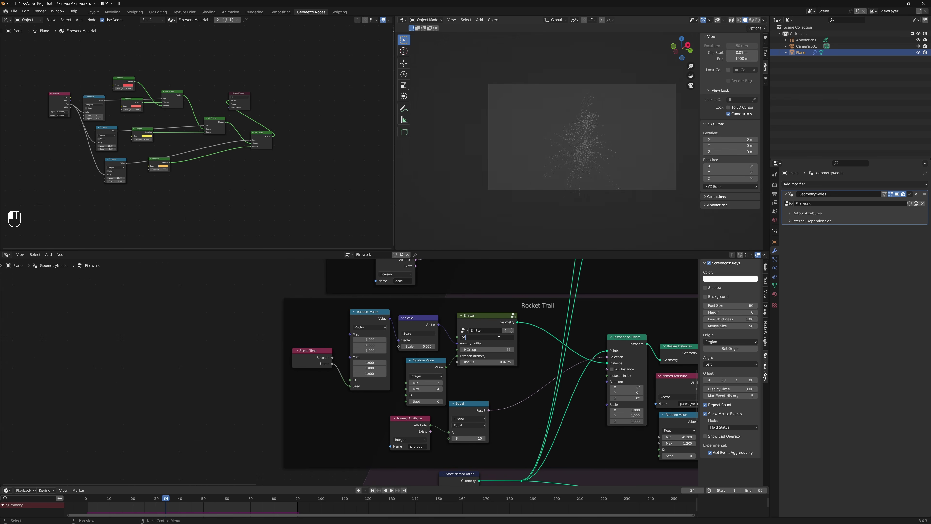
key("Return")
- Relabel the second Rocket Trail frame as "Exposiion trail" and set its Emitter's Birth Rate to 30
scroll(464, 403, "down", 3)
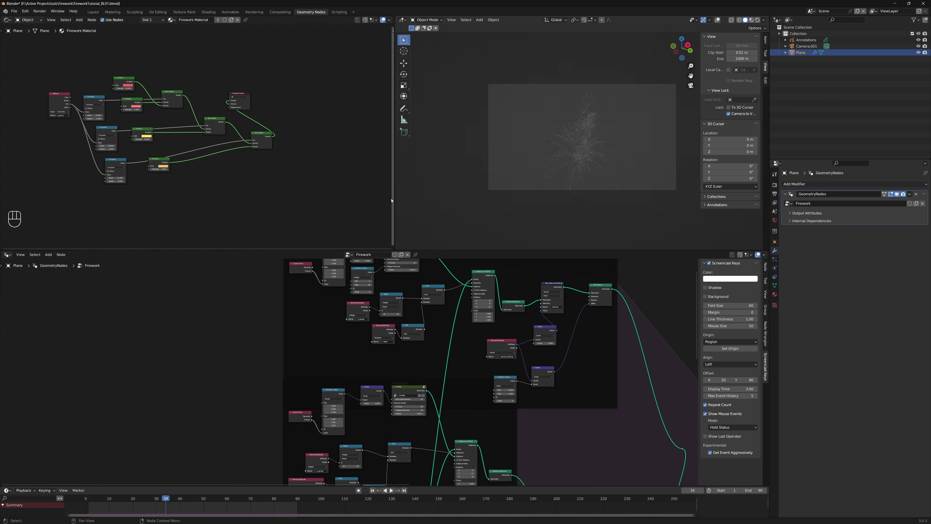
scroll(418, 435, "up", 3)
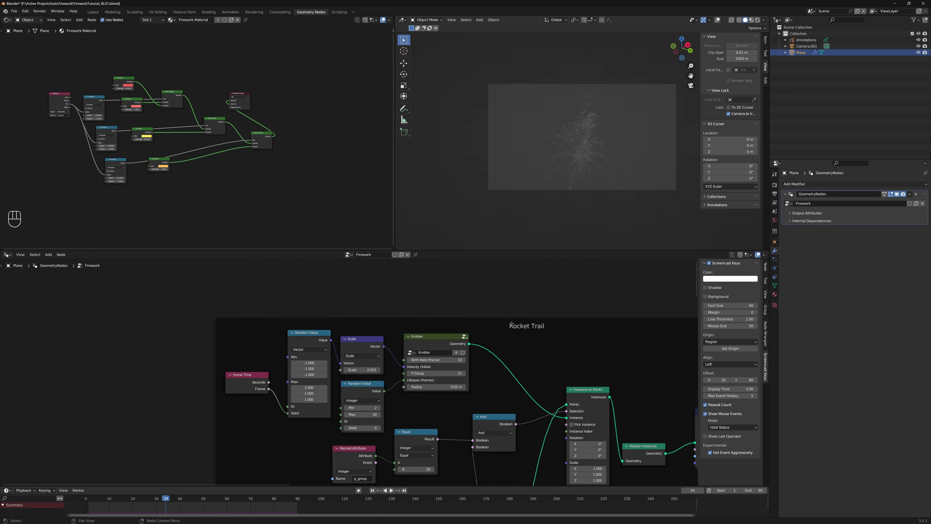
left_click(553, 322)
key("F2")
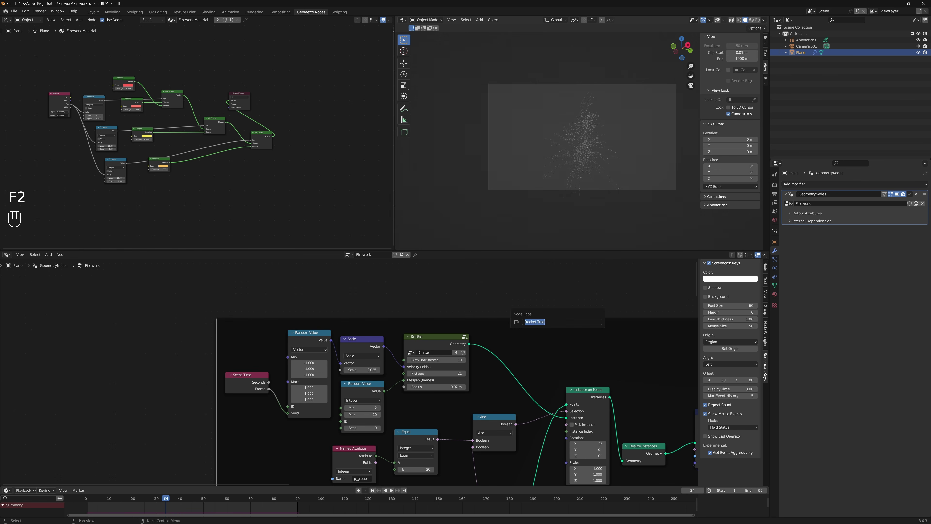
type("Exp")
key("BackSpace")
key("BackSpace")
type("osiion trail")
key("Return")
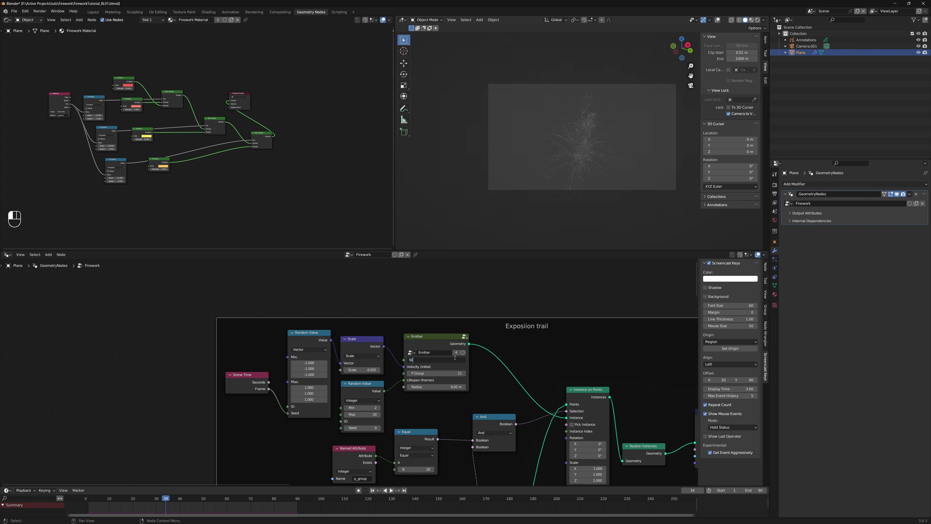
- Replay the simulation from the first frame and render frame 35
key("shift+Left")
key("shift+Left")
key("shift+space")
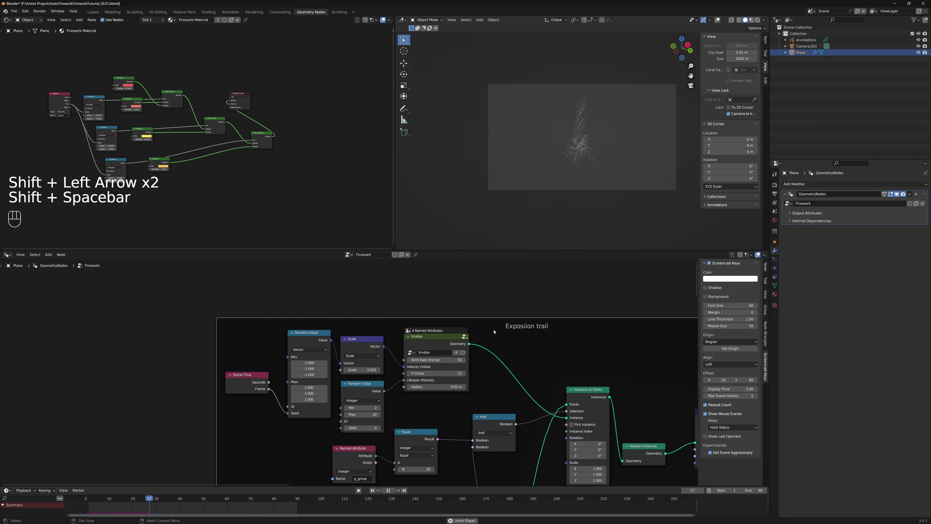
key("shift+space")
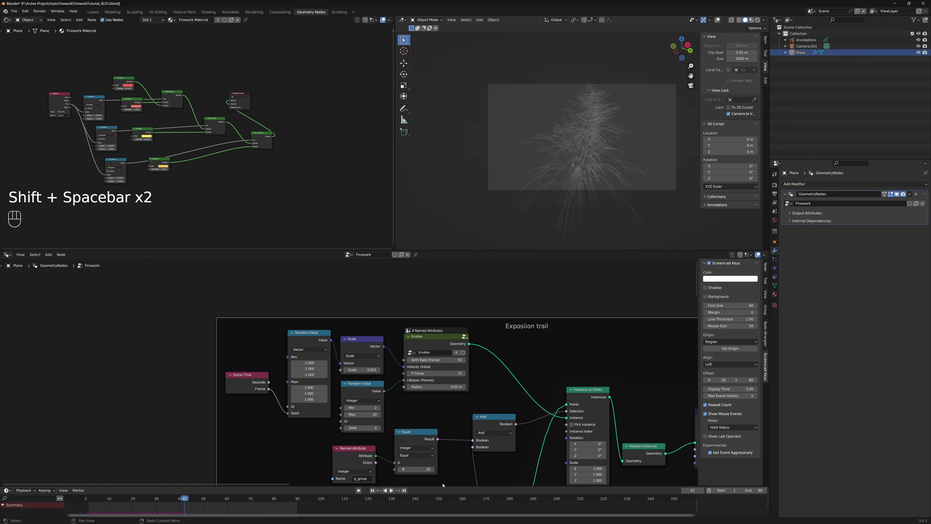
left_click_drag(185, 498, 168, 497)
key("F12")
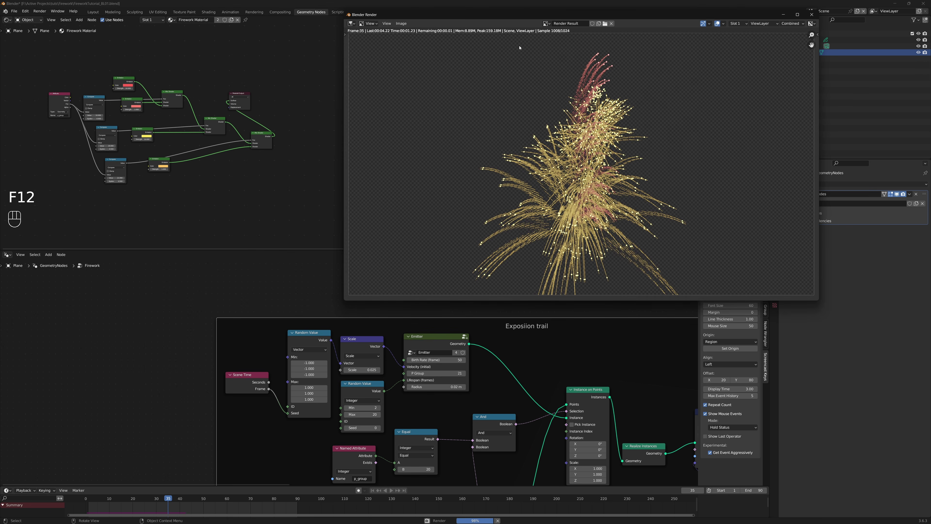